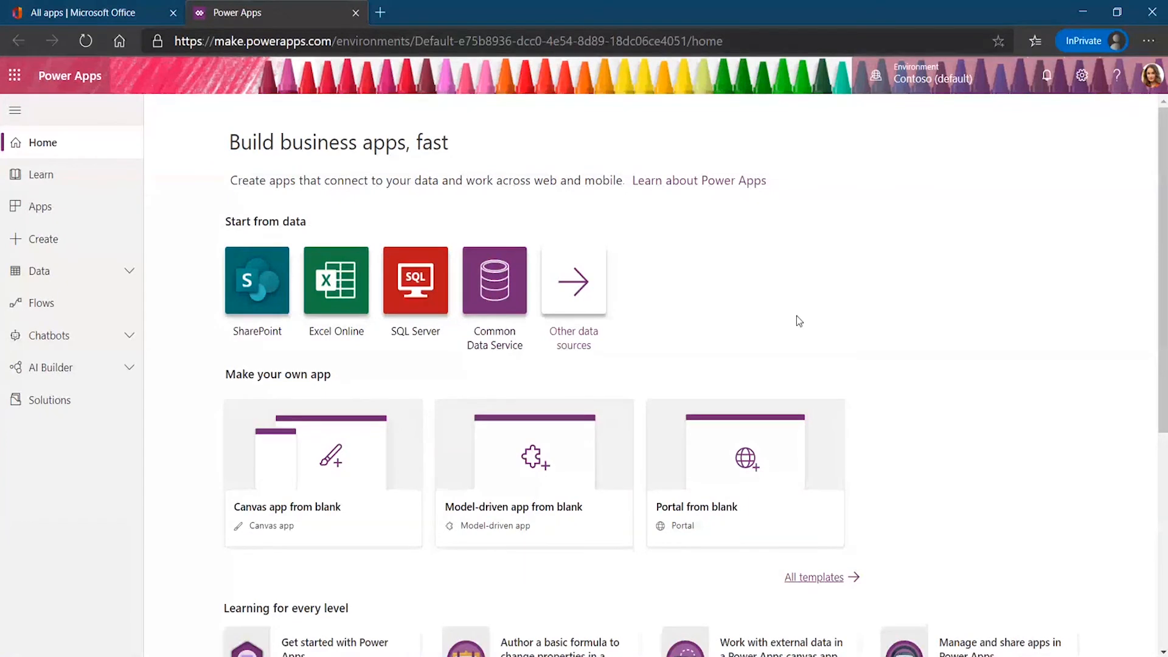
Dismiss the launch event notice on the home page and open the full list of app templates.
scroll(1016, 310, down, 1)
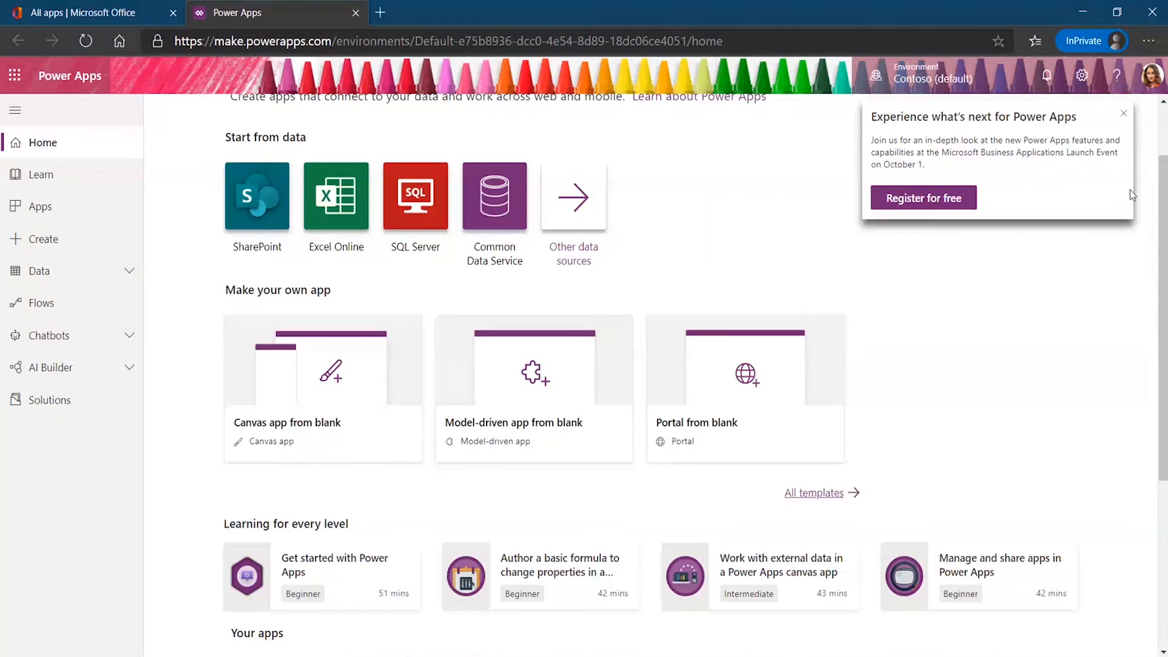
click(1123, 119)
scroll(905, 404, down, 5)
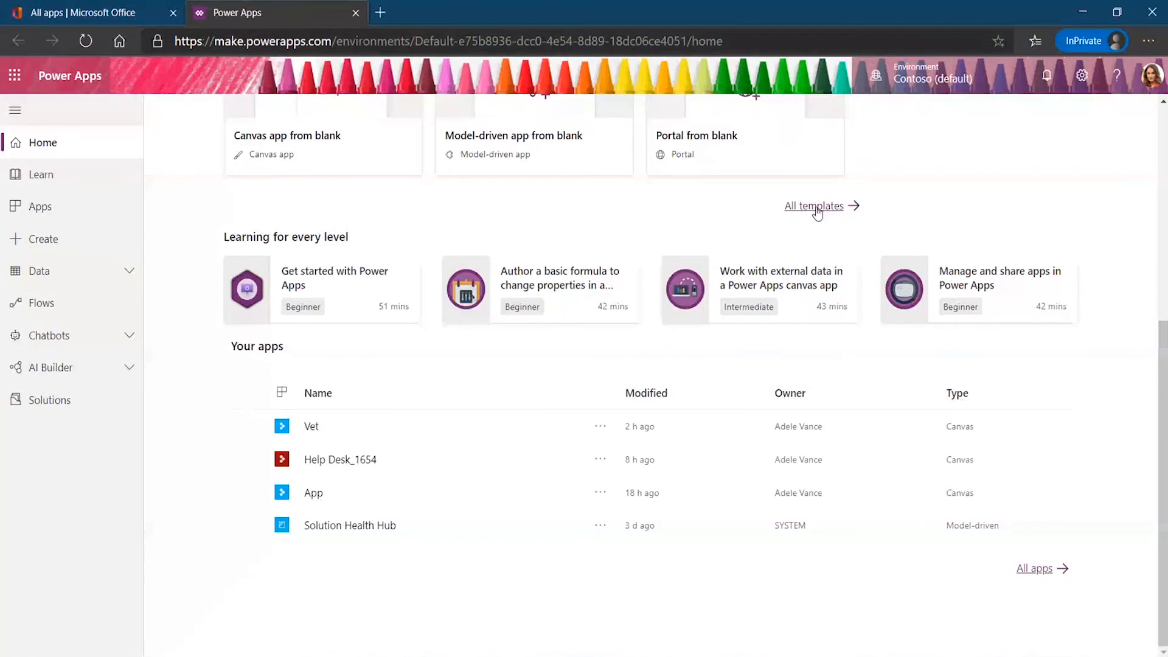
scroll(883, 234, up, 2)
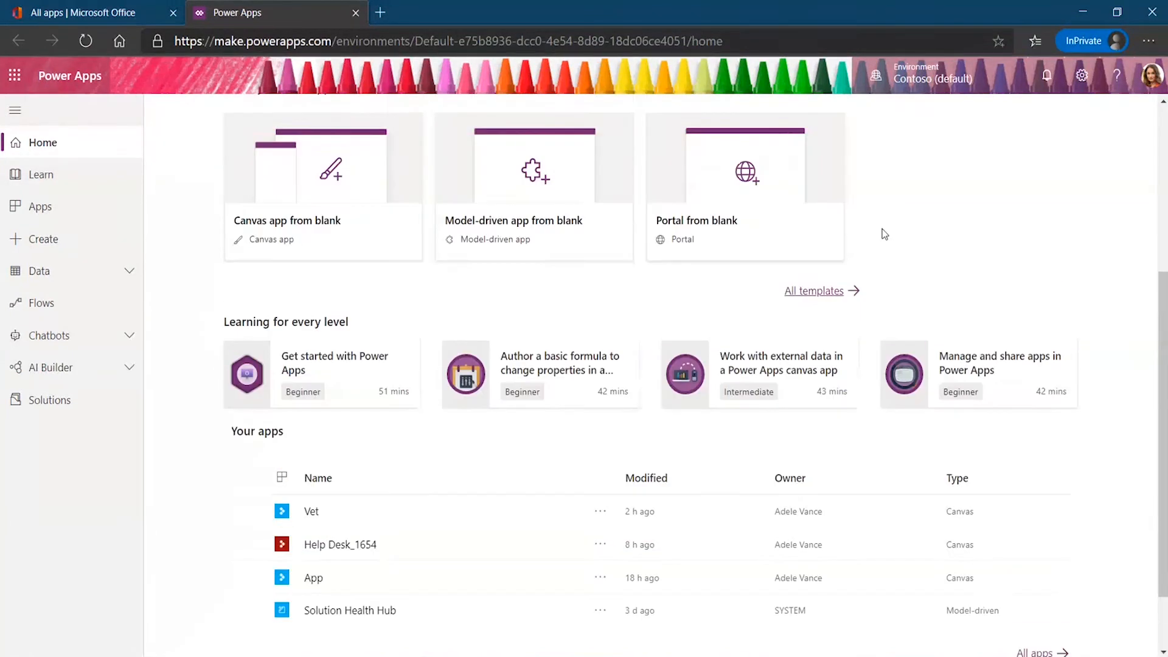
click(813, 292)
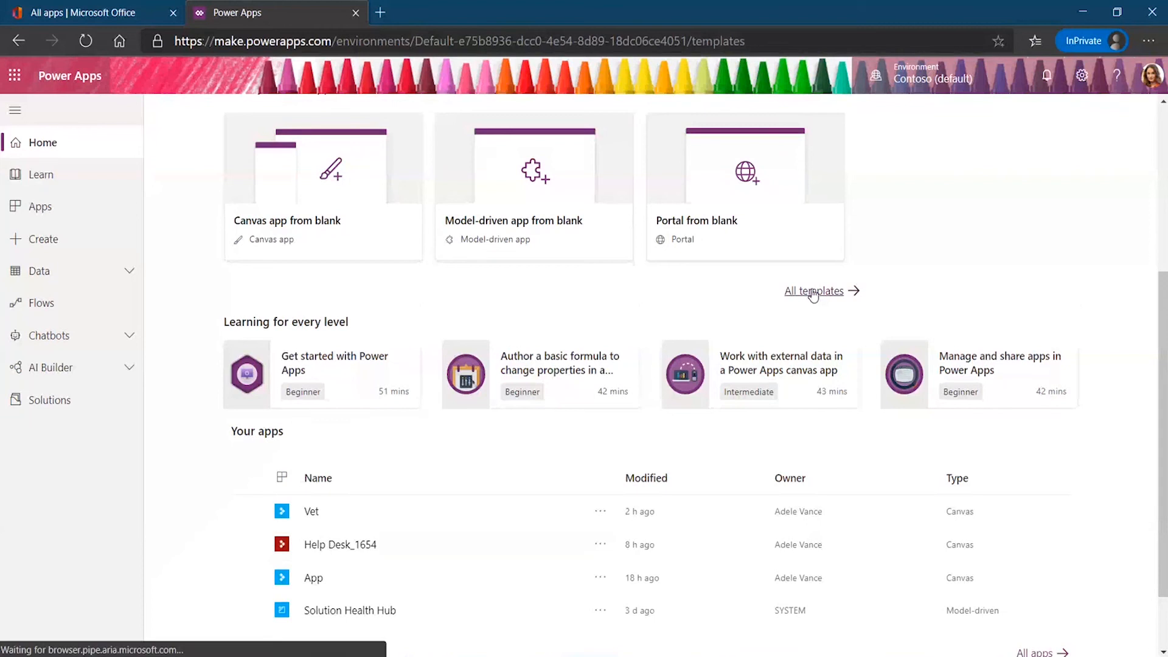
Look through the available templates and start a canvas app from the Power Apps Training template.
scroll(1032, 322, down, 7)
scroll(1032, 322, down, 4)
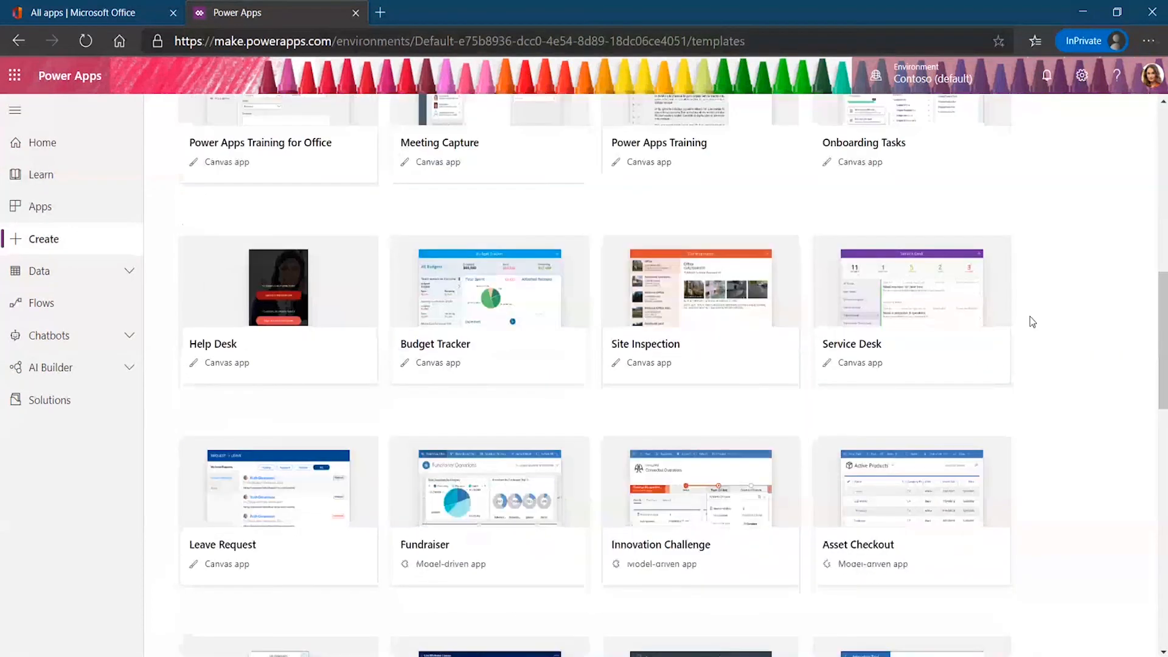
scroll(1029, 323, up, 1)
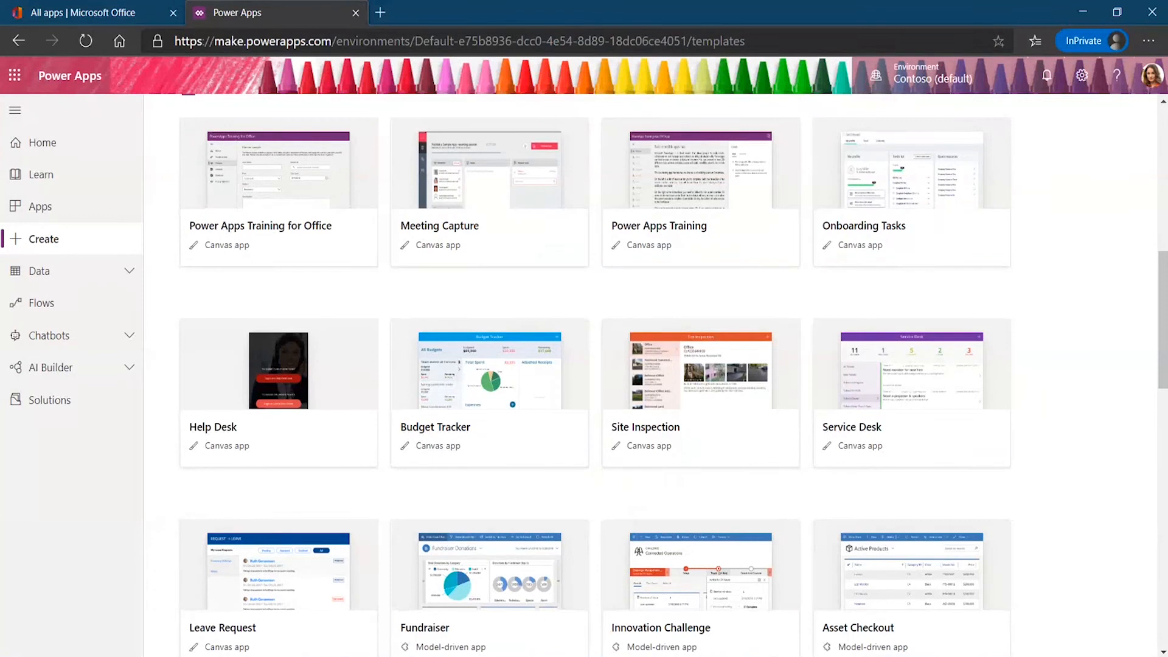
scroll(1122, 168, up, 1)
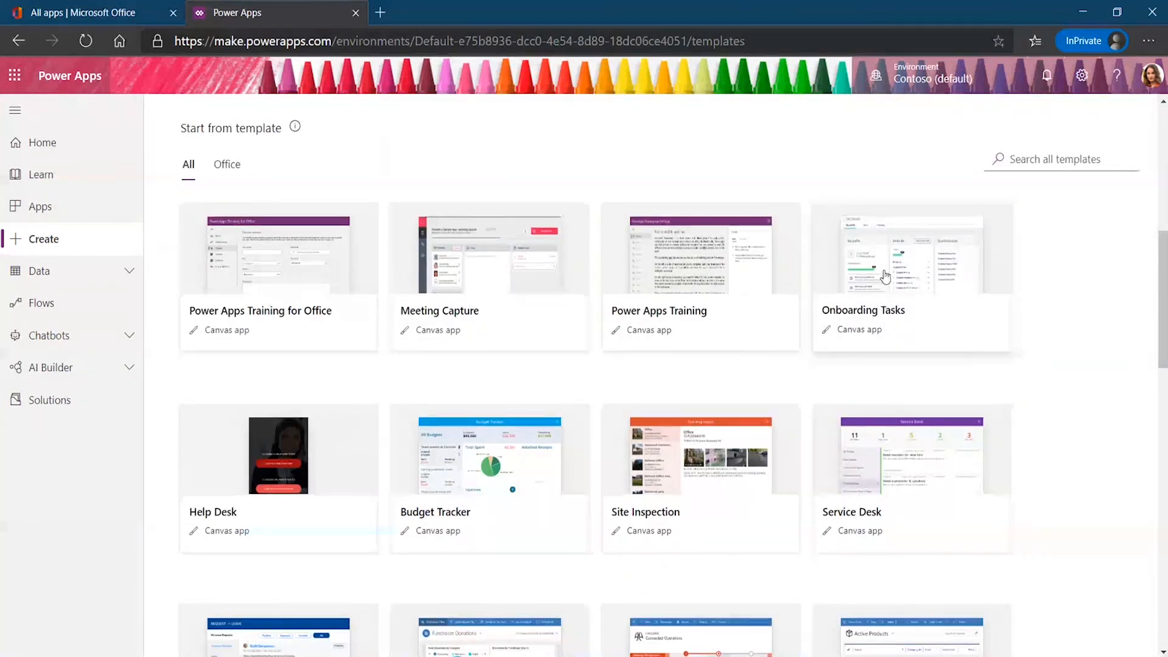
click(709, 298)
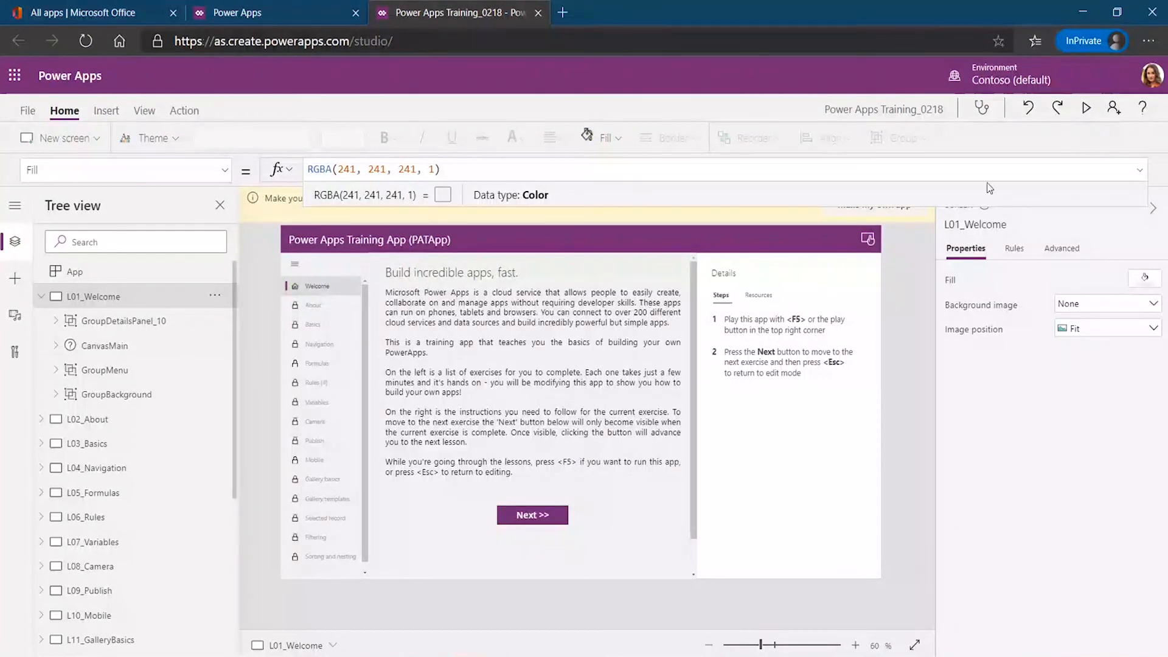
Preview the training app, complete the Welcome and About exercises including the task switch, and return to edit mode without the tip dialog.
click(1087, 109)
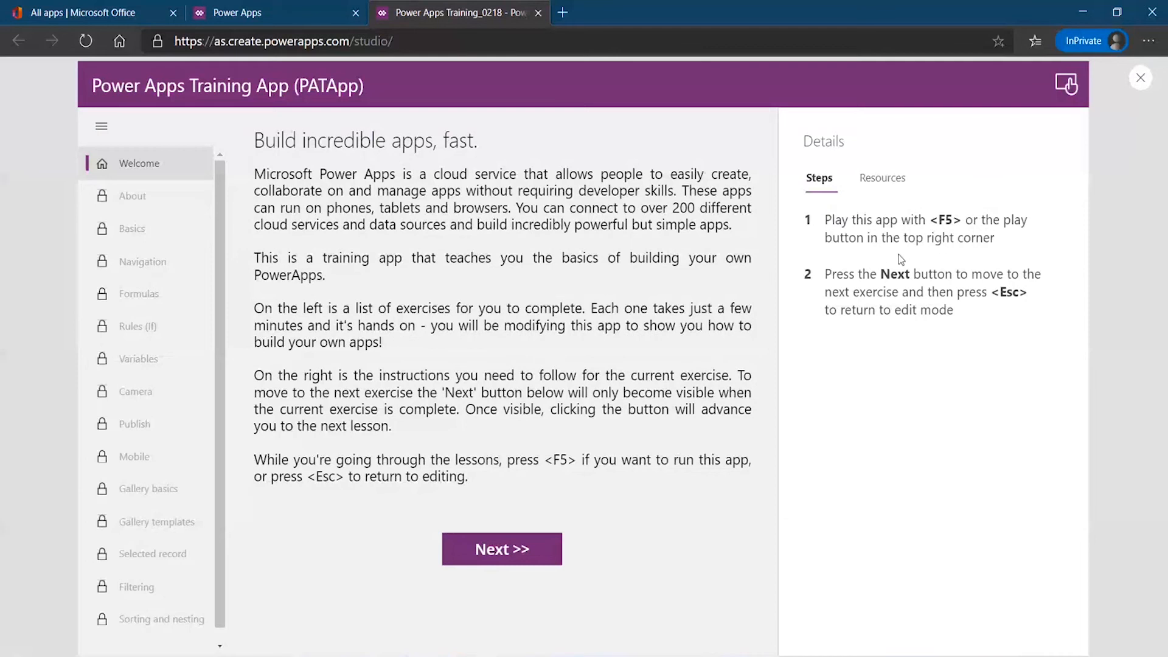
click(513, 550)
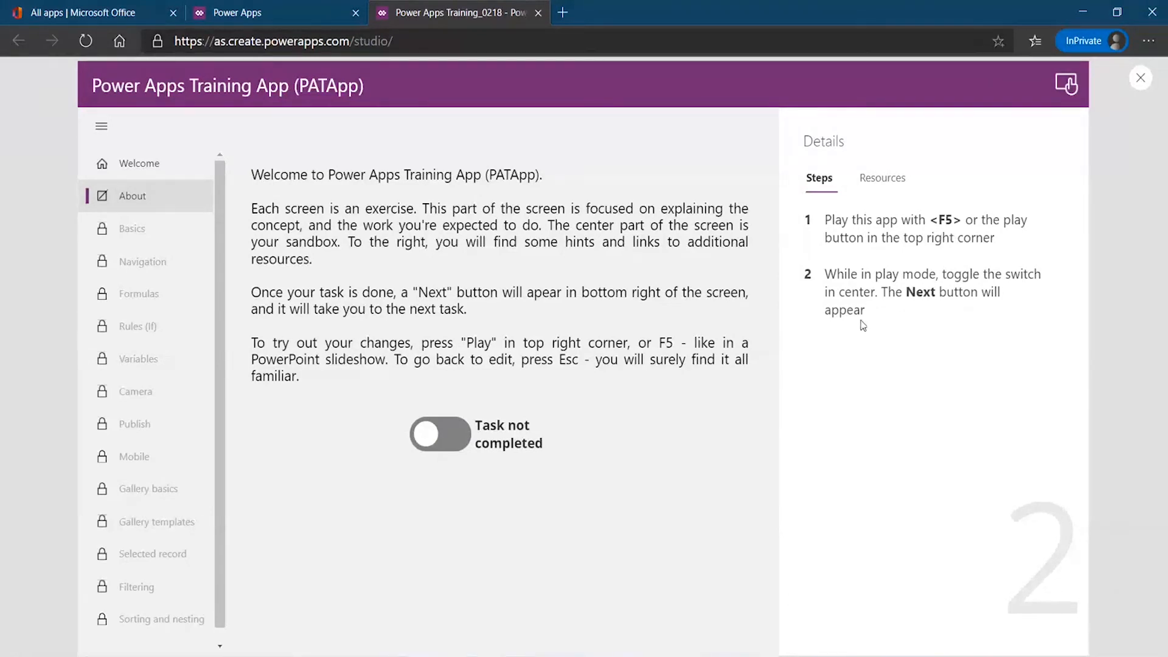
click(450, 436)
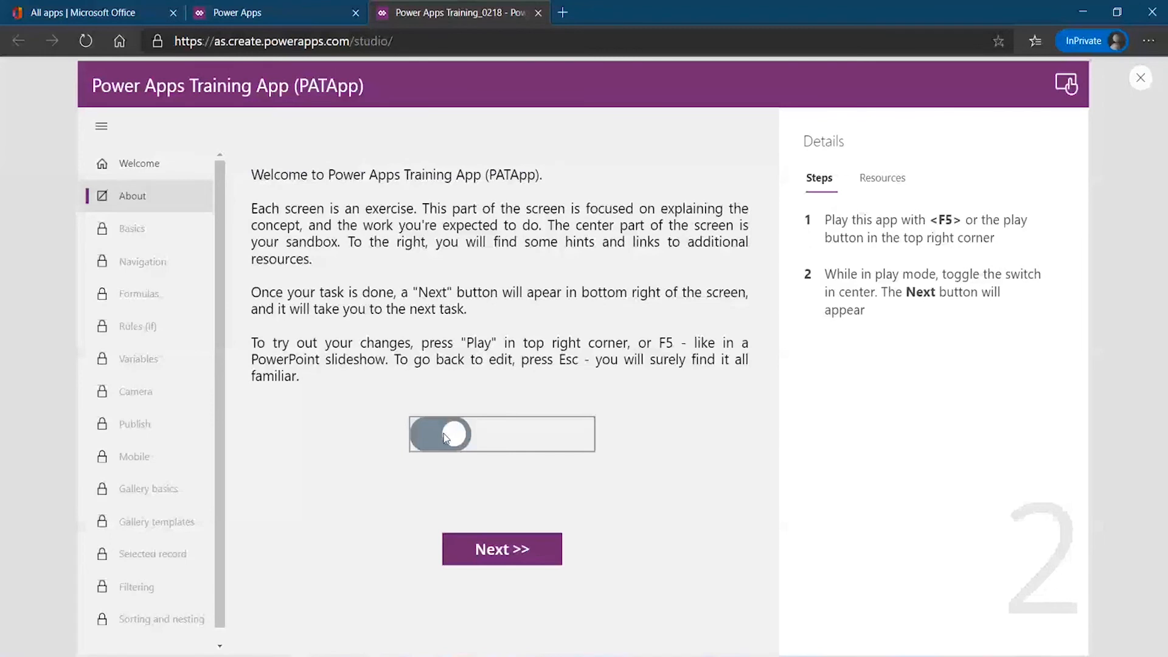
click(502, 549)
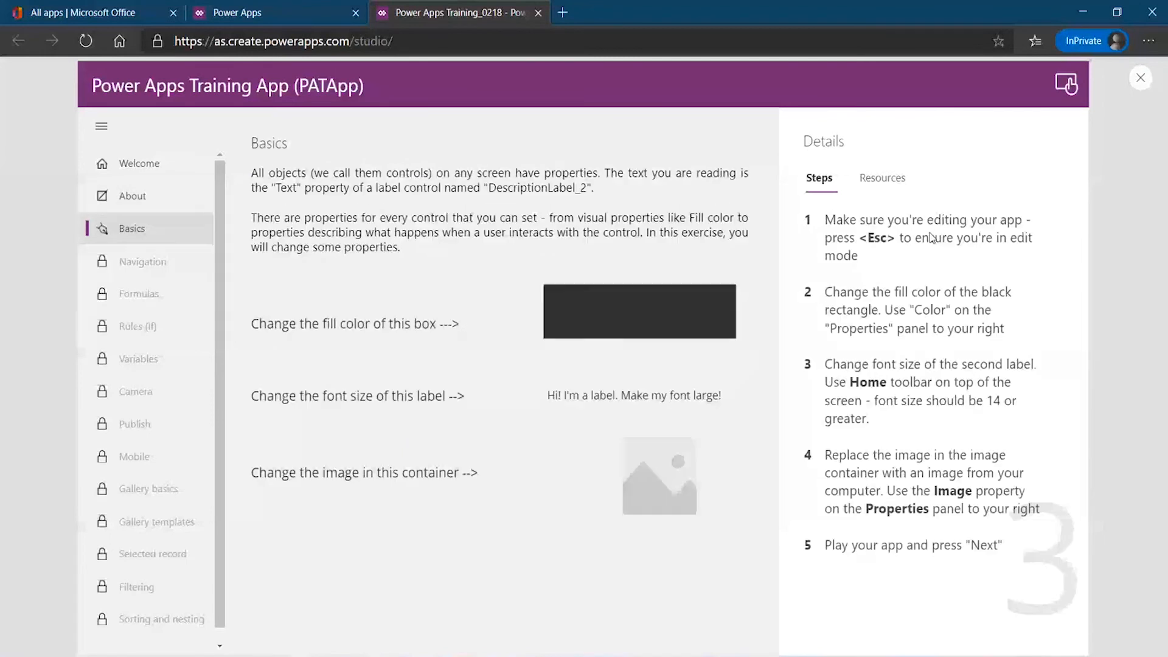
click(1141, 78)
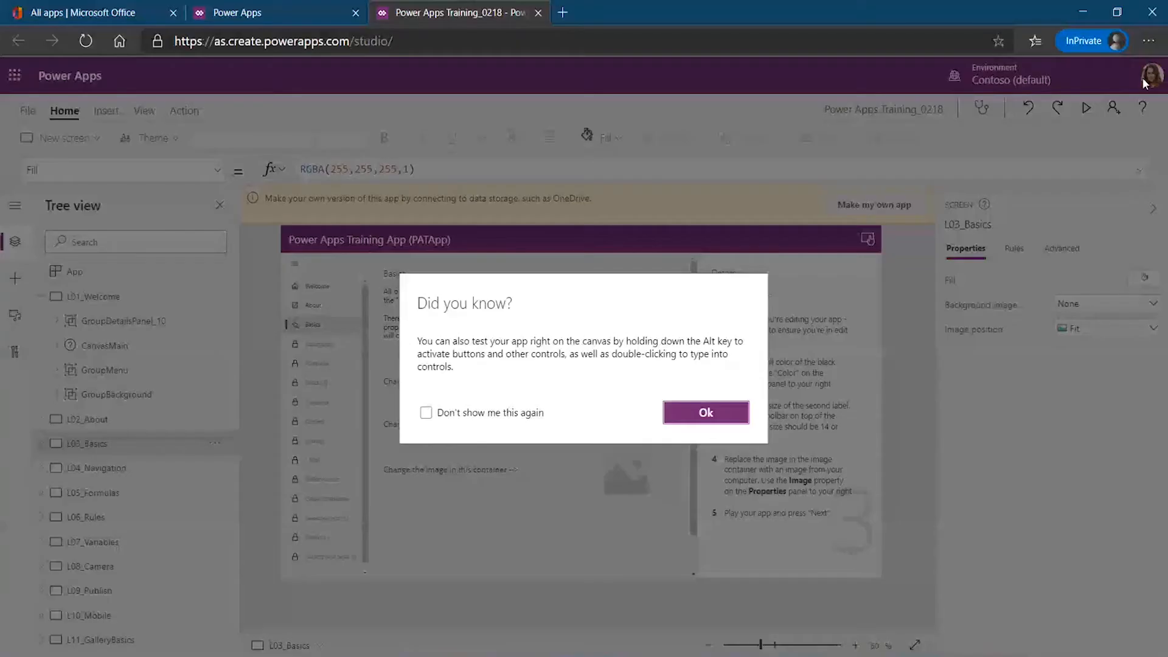
click(706, 412)
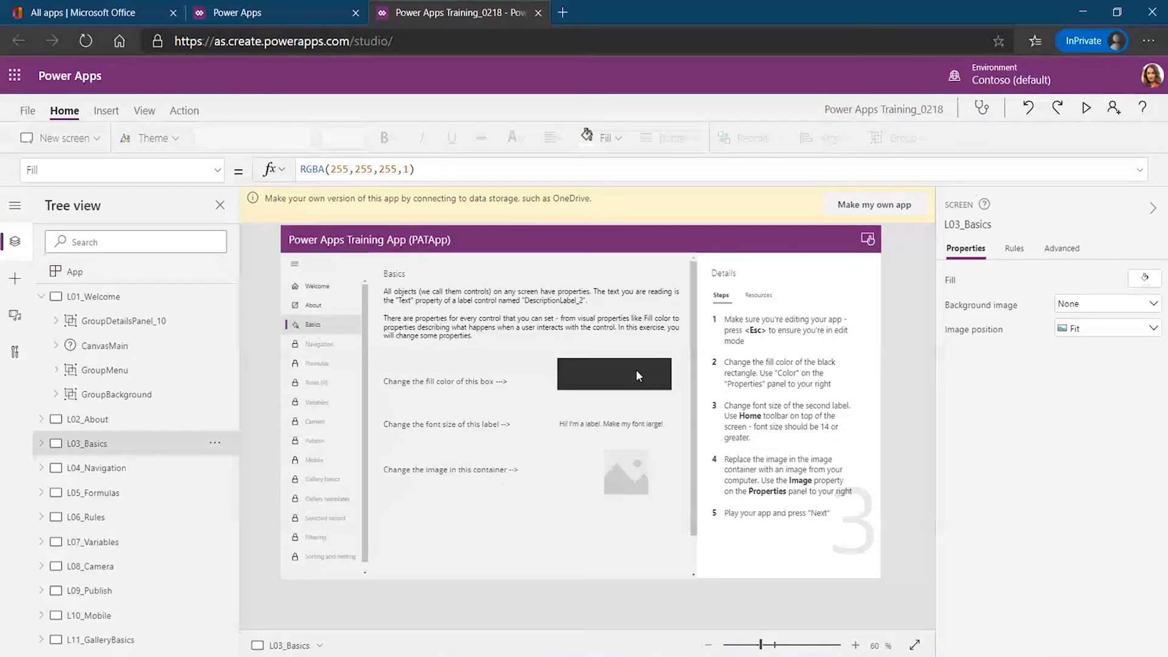
Change the black rectangle's fill on the Basics screen to the lightest red theme color.
click(622, 383)
click(622, 378)
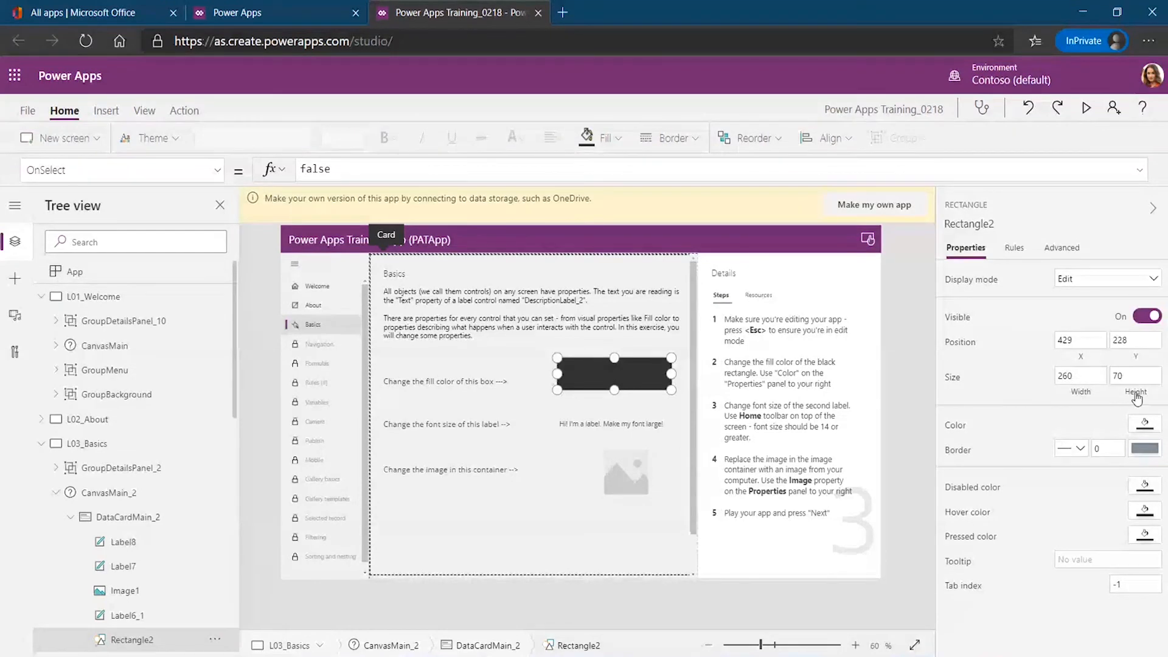
click(1145, 426)
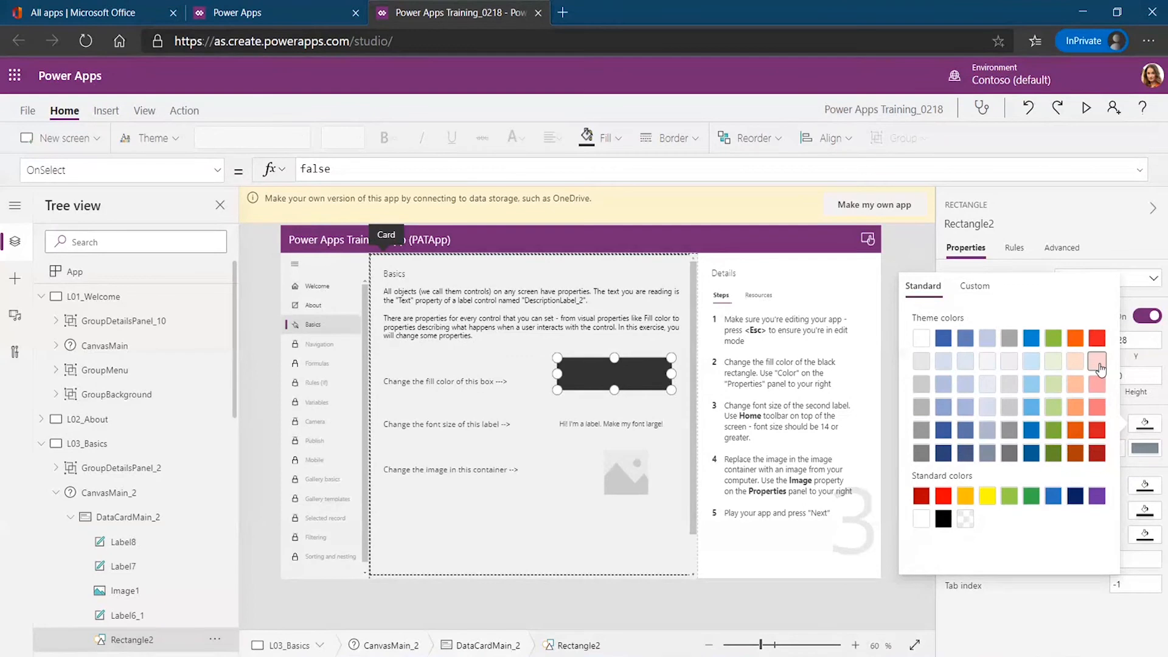
click(1098, 364)
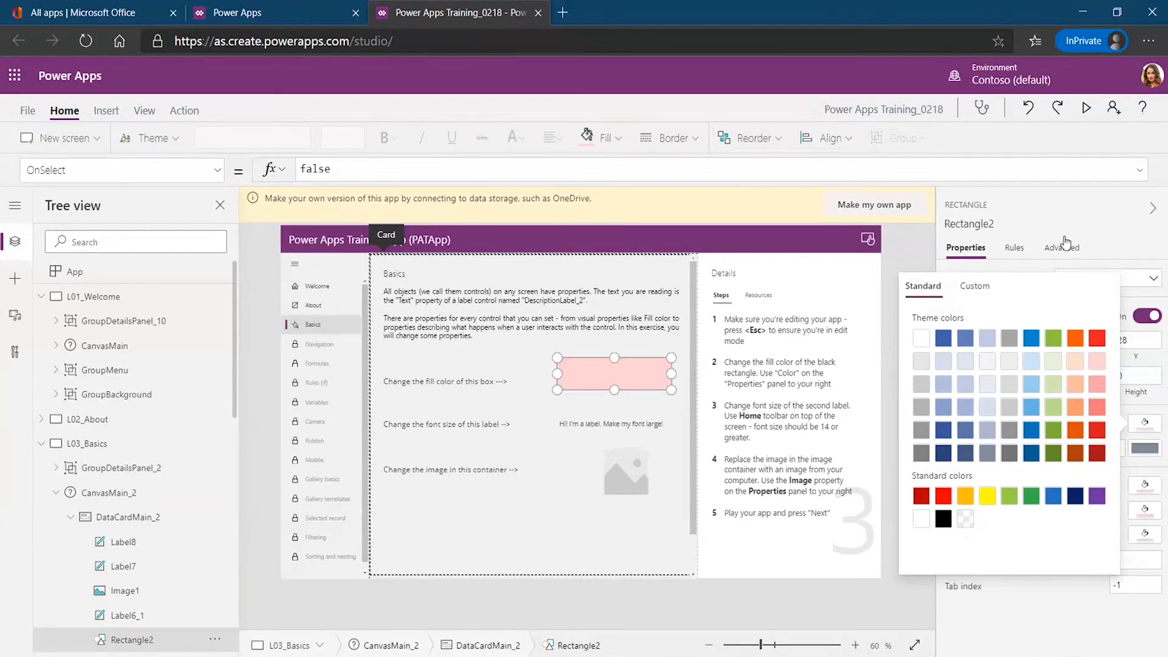
click(1061, 206)
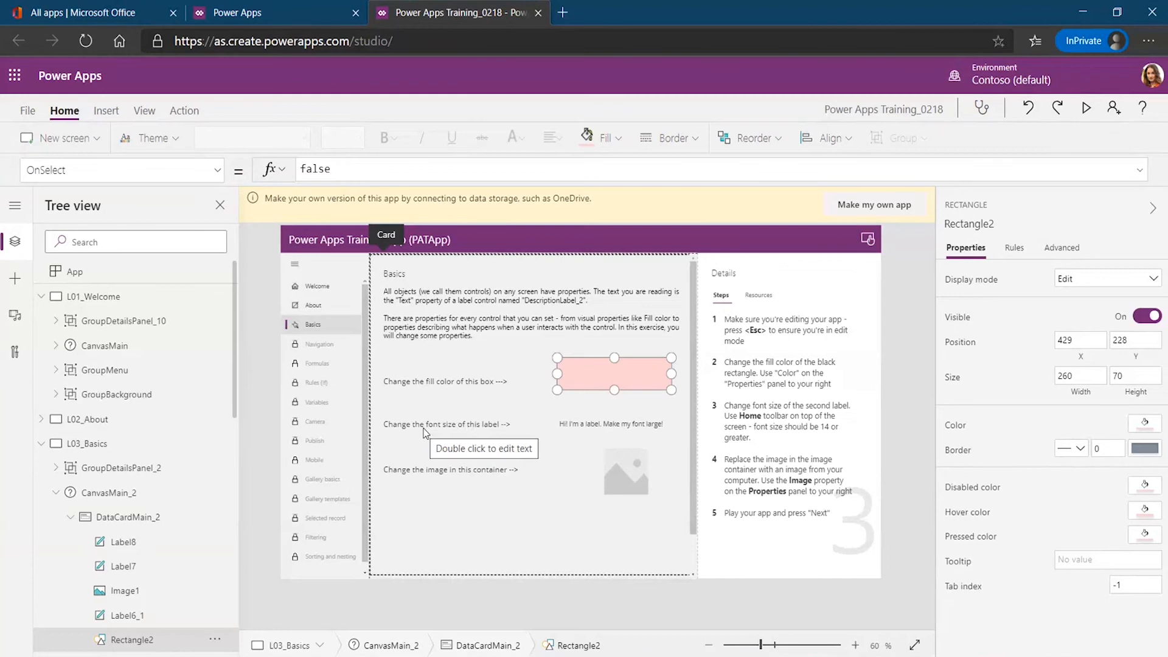
Set the font size of the "Hi! I'm a label" text to 15.
click(641, 423)
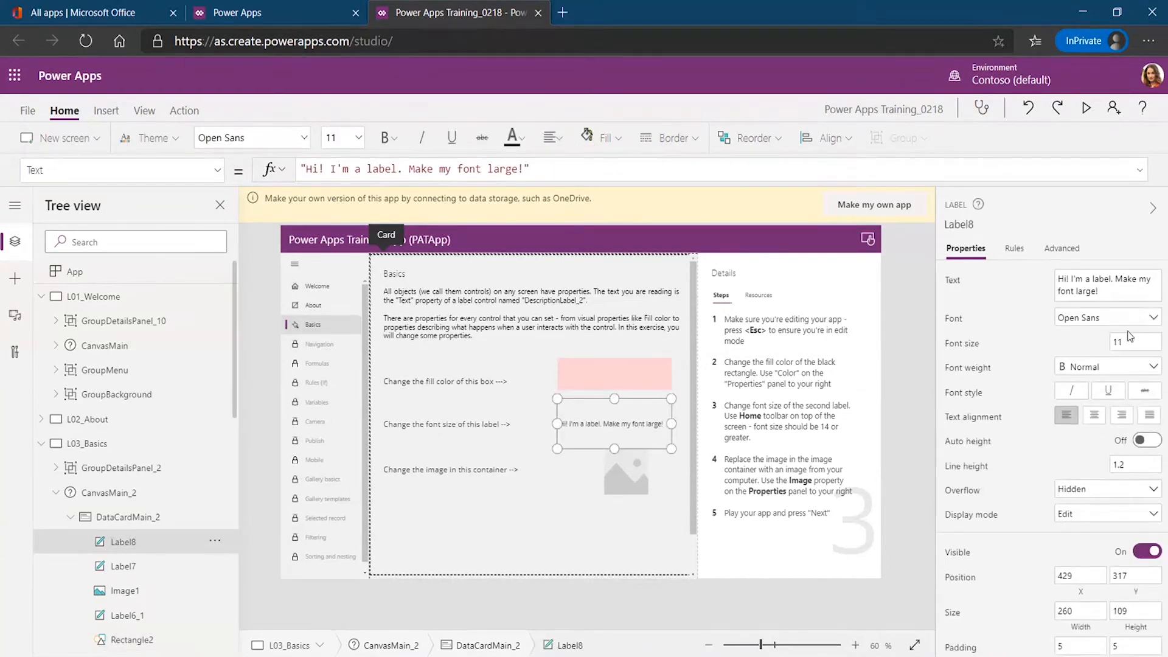
click(1128, 343)
text(15)
key(Return)
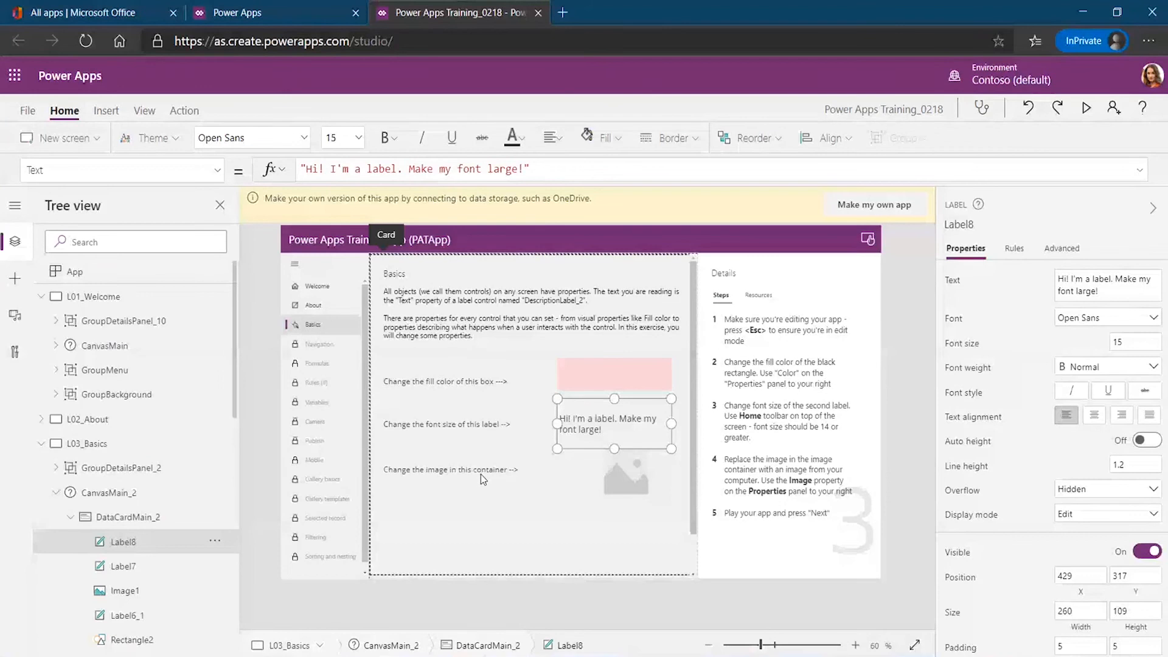
Replace the placeholder image on the Basics screen with 512px-Microsoft_Office_logo_(2019-present).svg from the Pictures folder.
click(630, 473)
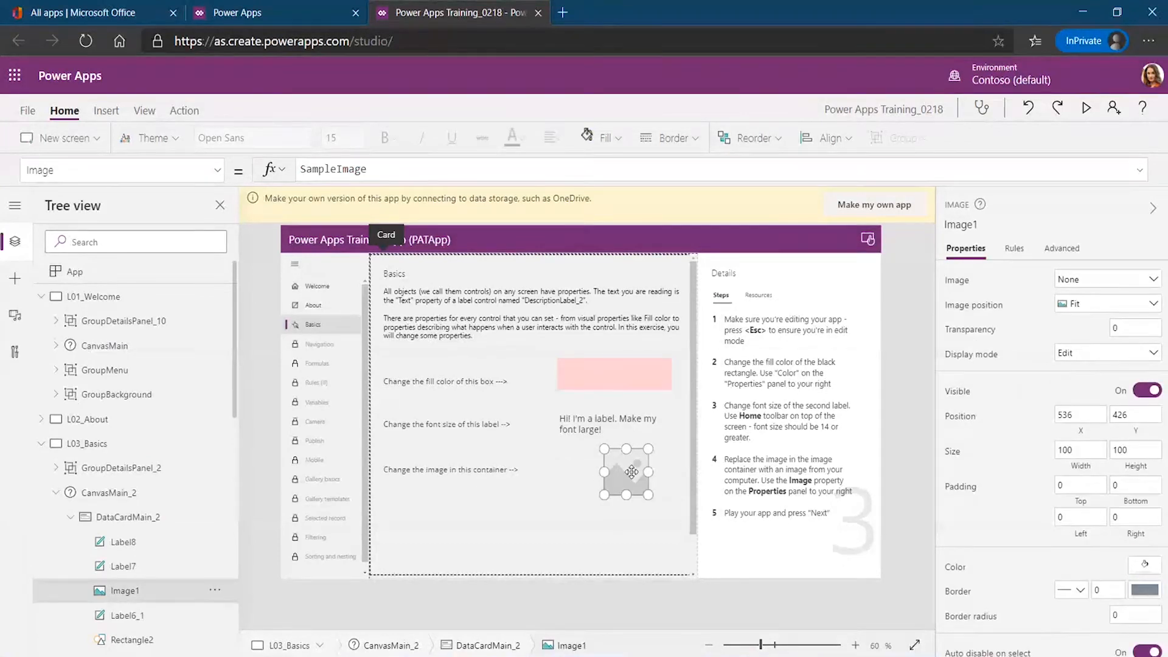
click(1132, 285)
click(1126, 294)
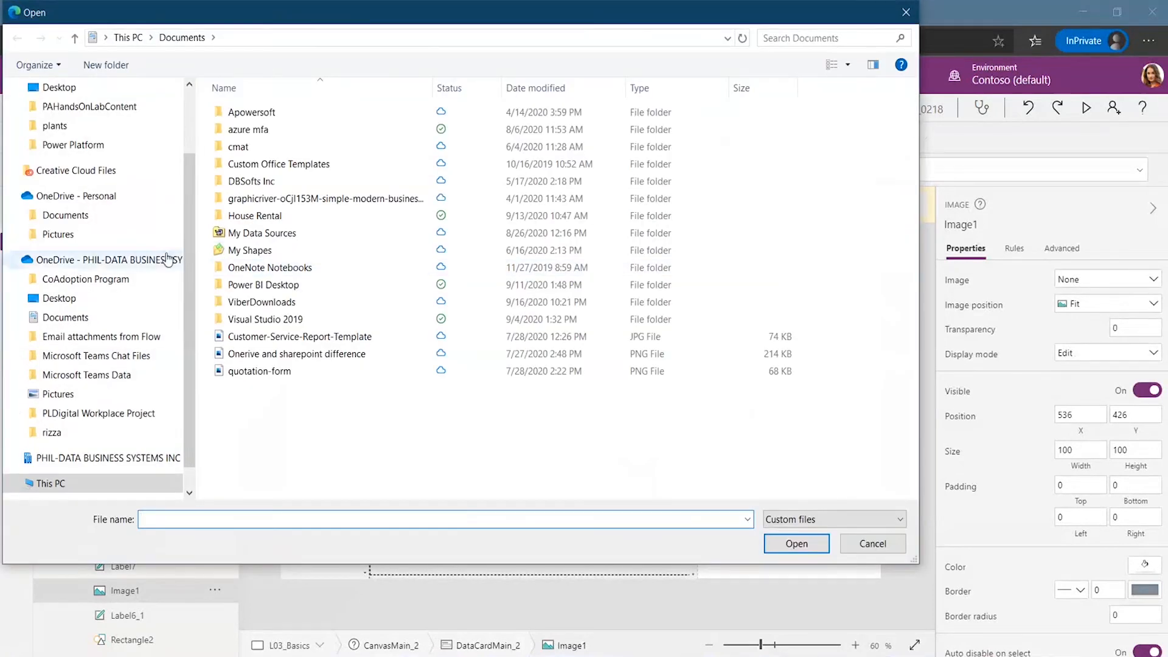
scroll(105, 124, up, 1)
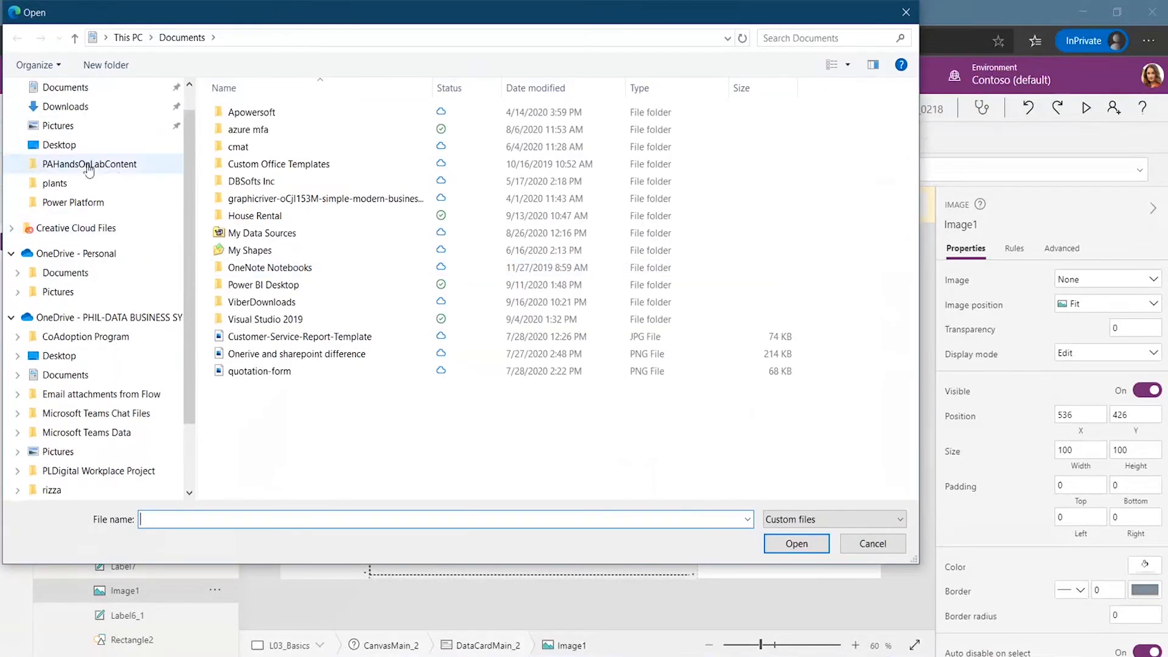
click(68, 124)
click(439, 406)
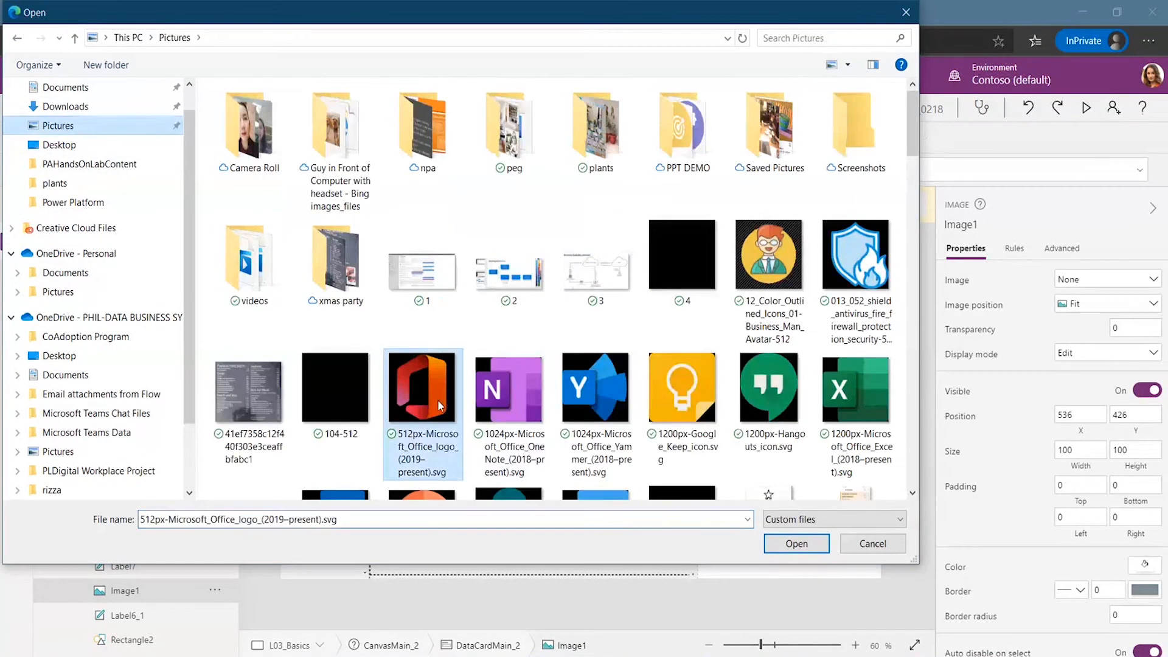
click(790, 543)
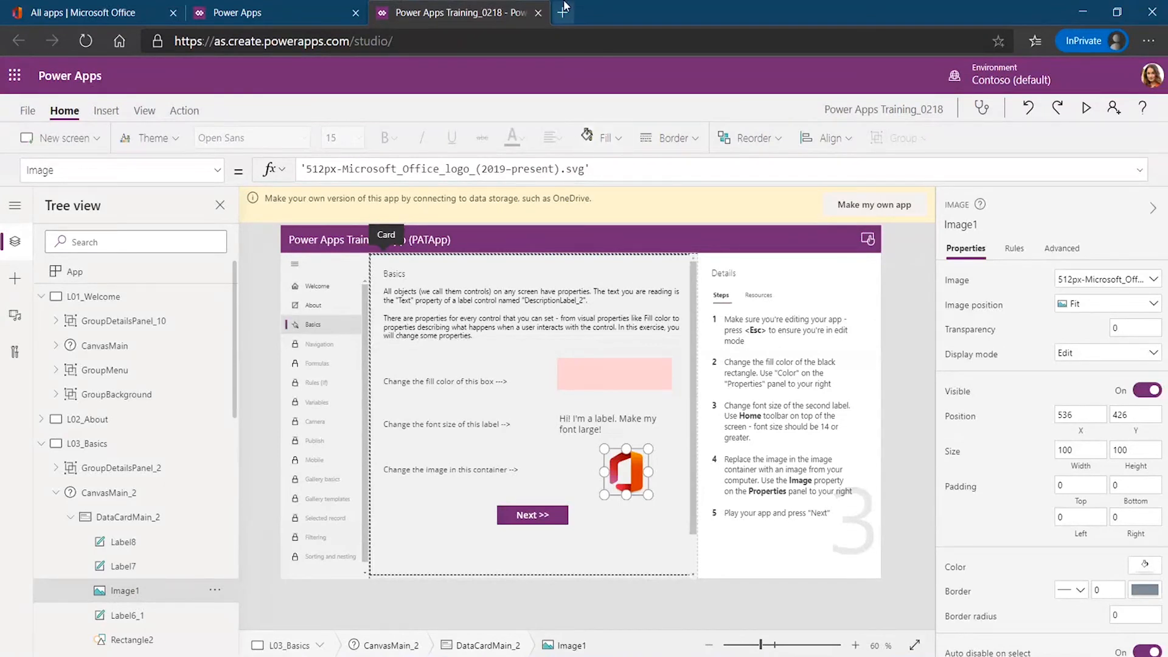
Leave the training app without saving and create a canvas app from the Help Desk template, dismissing its opening dialogs.
click(539, 12)
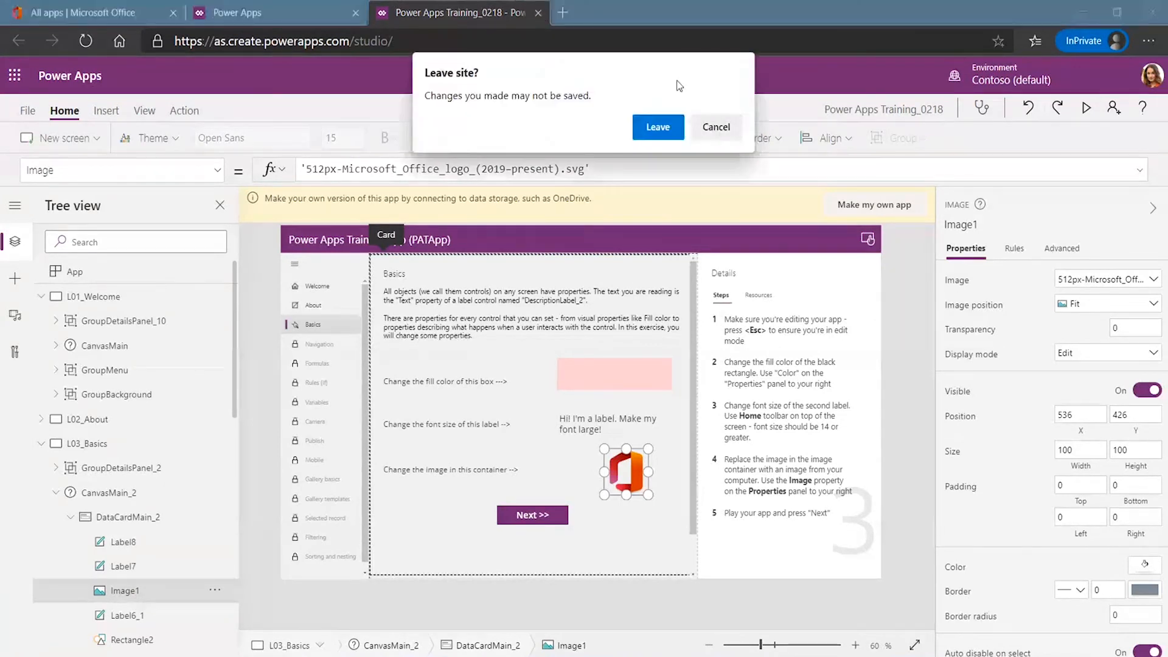
click(662, 129)
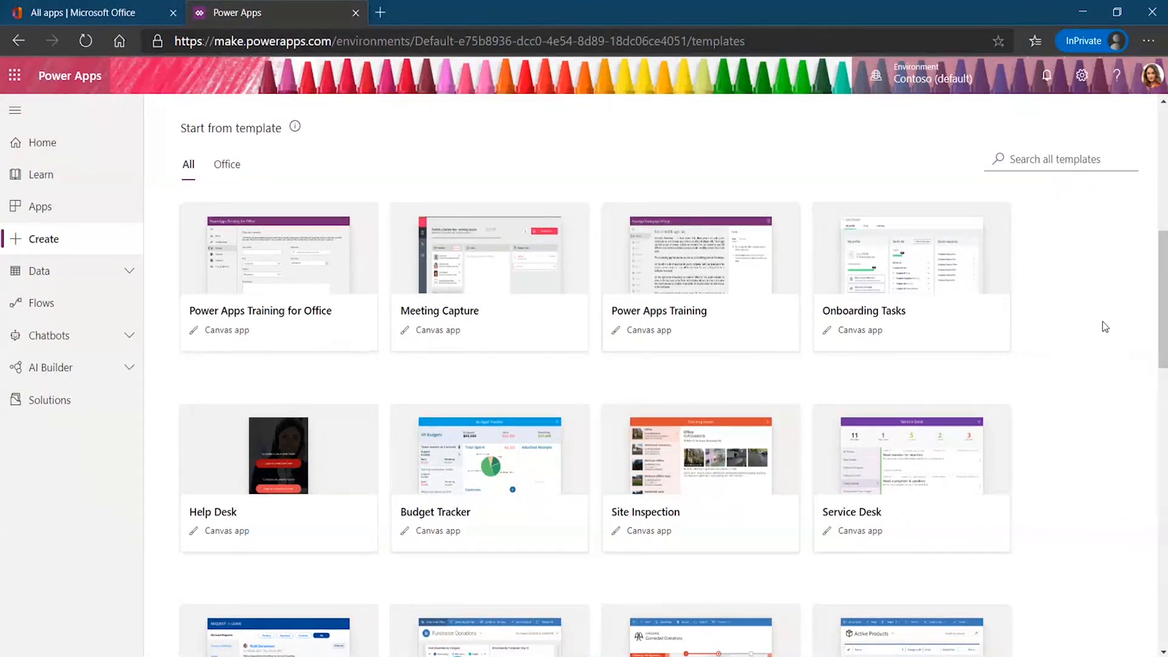
click(340, 456)
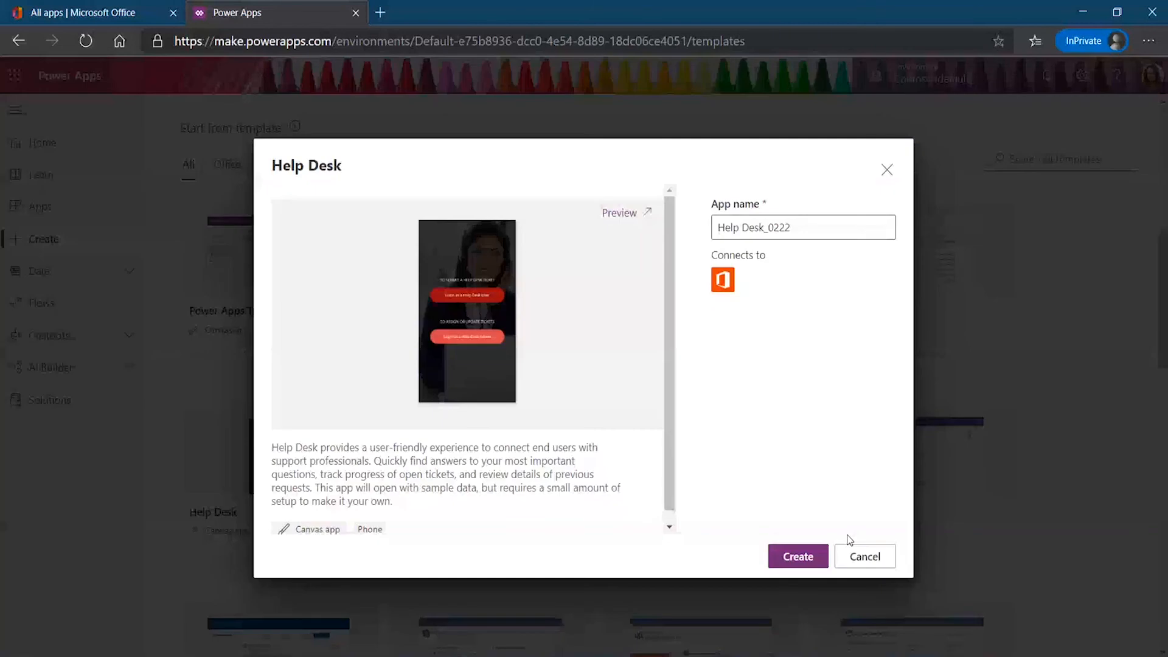
click(807, 554)
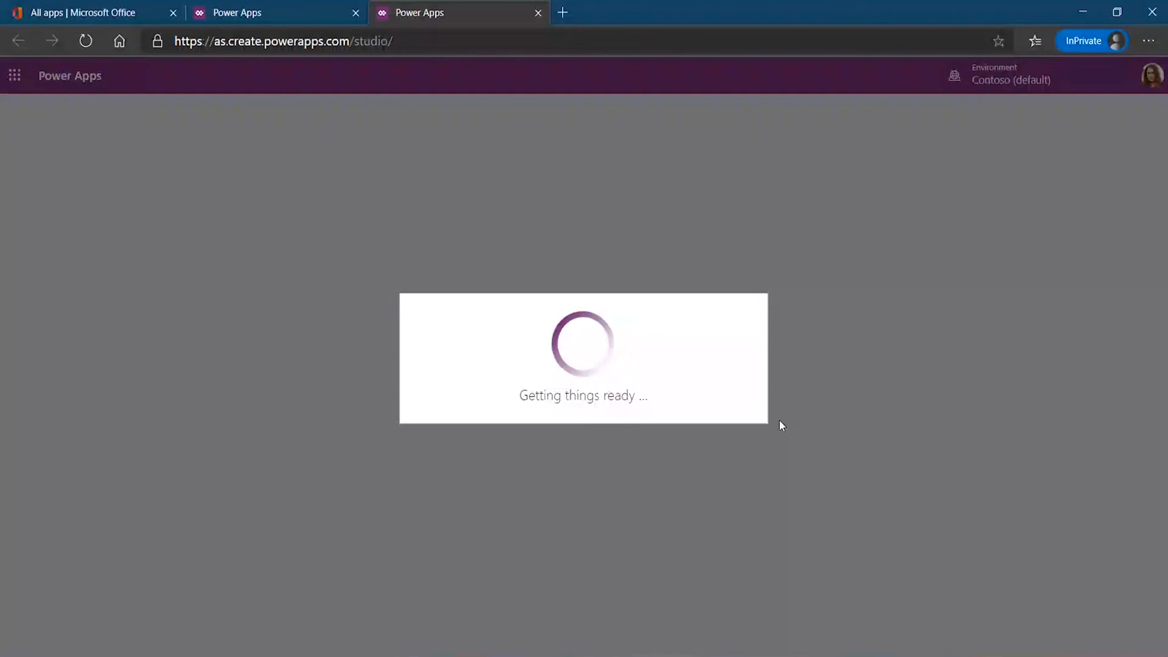
click(594, 519)
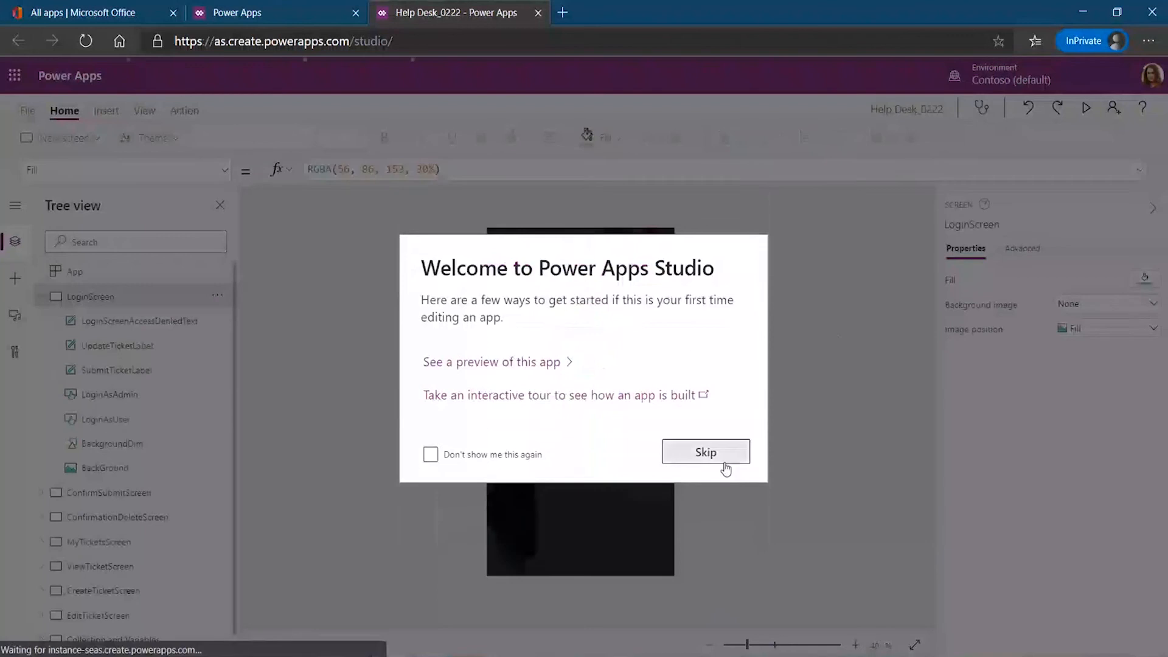
click(720, 461)
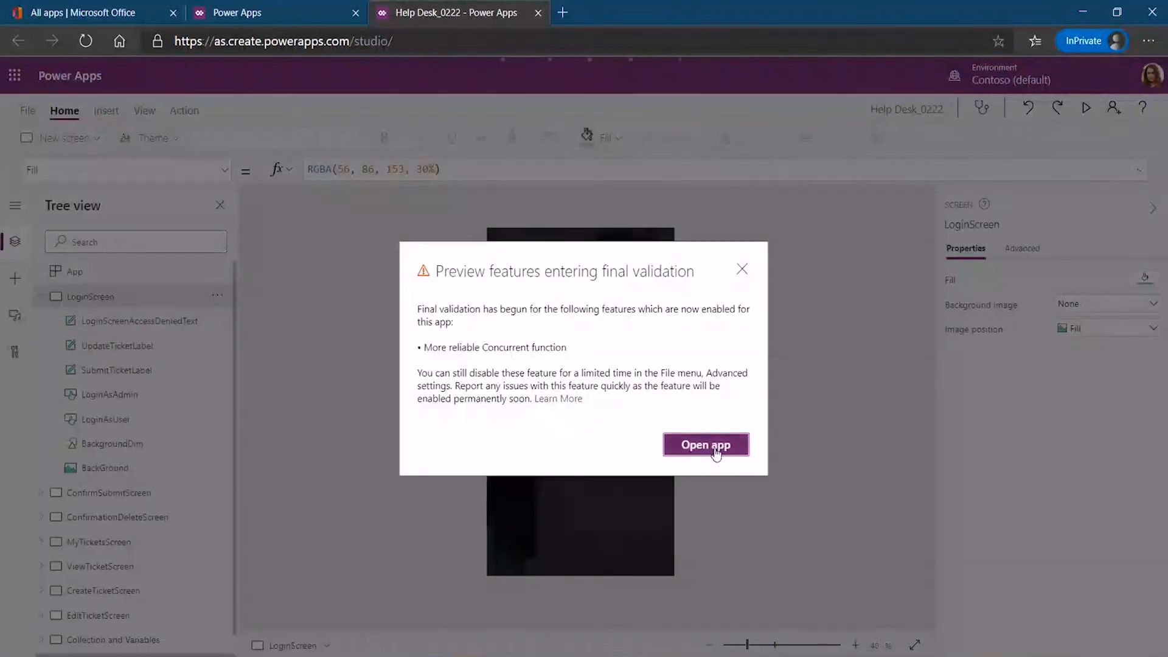
click(741, 269)
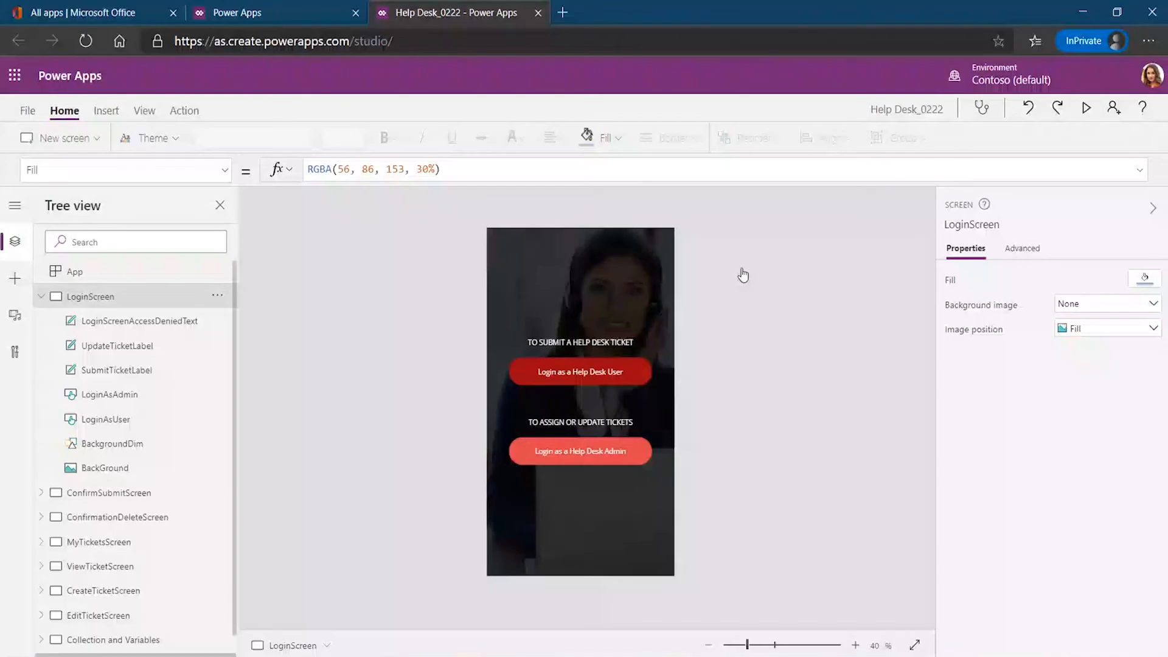
Preview the Help Desk app, log in as a Help Desk User, and open a new ticket form.
click(1086, 108)
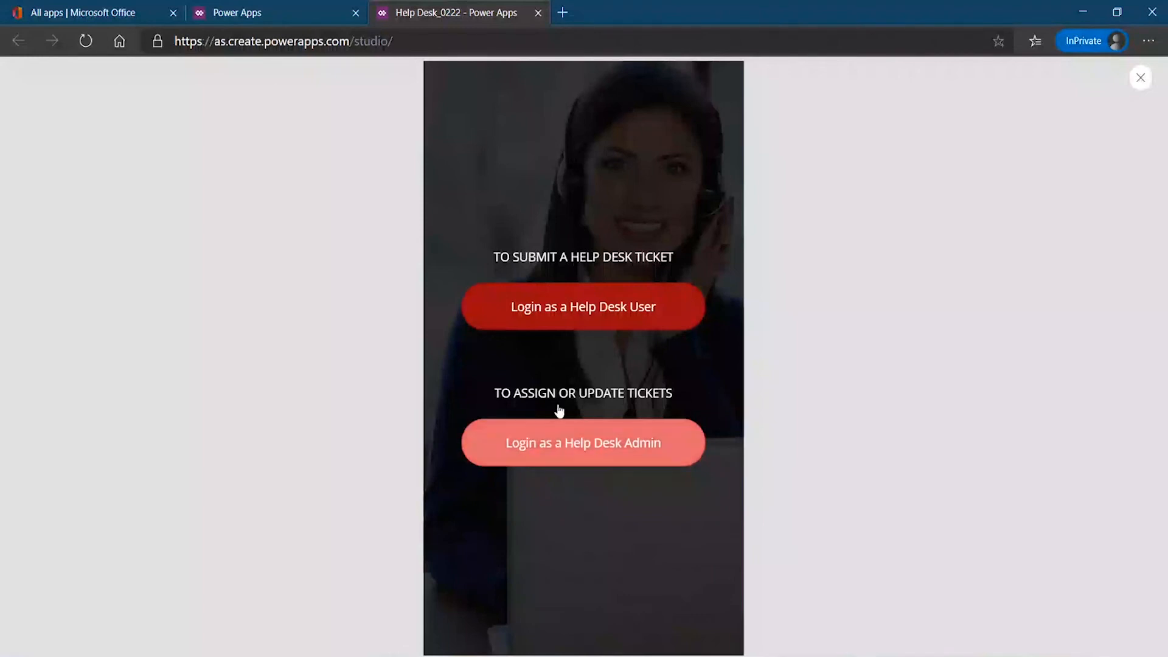
click(562, 312)
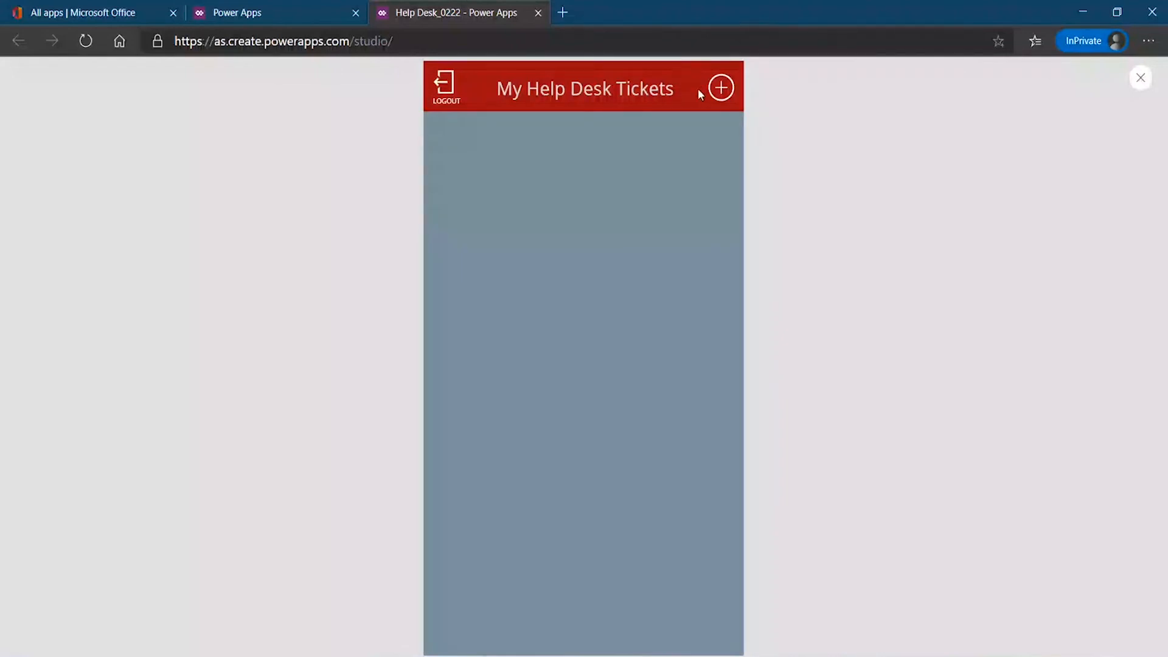
click(720, 89)
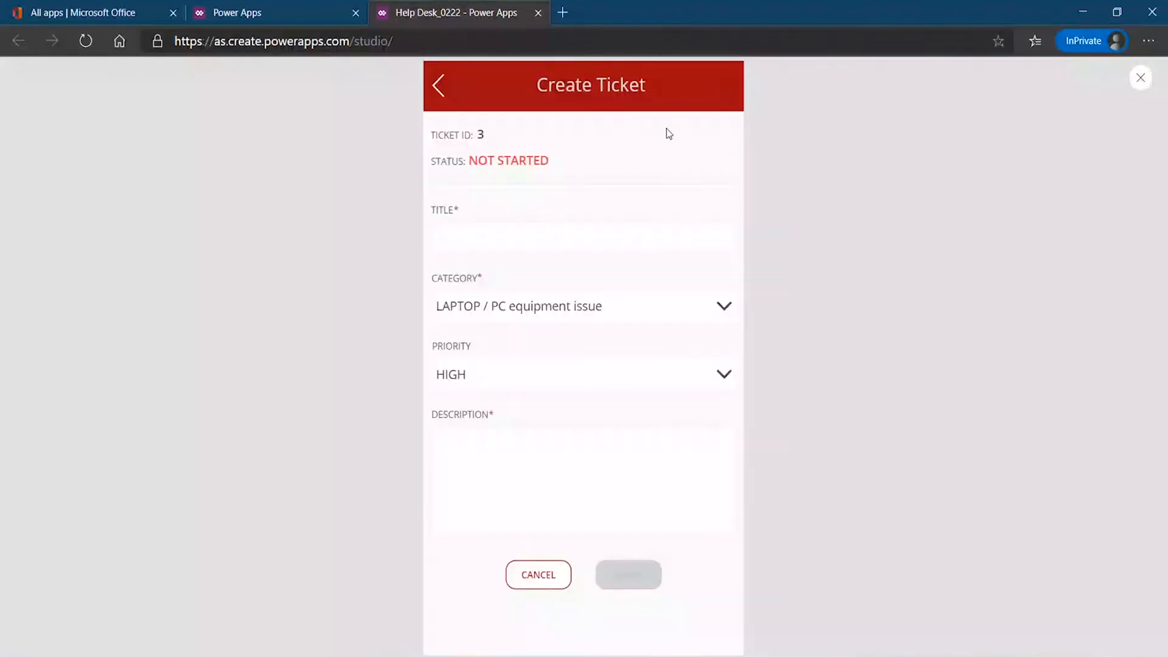
Create a help desk ticket titled "screen is blank" with category LAPTOP / PC equipment issue, HIGH priority and description "ggdfgd".
click(480, 241)
click(535, 315)
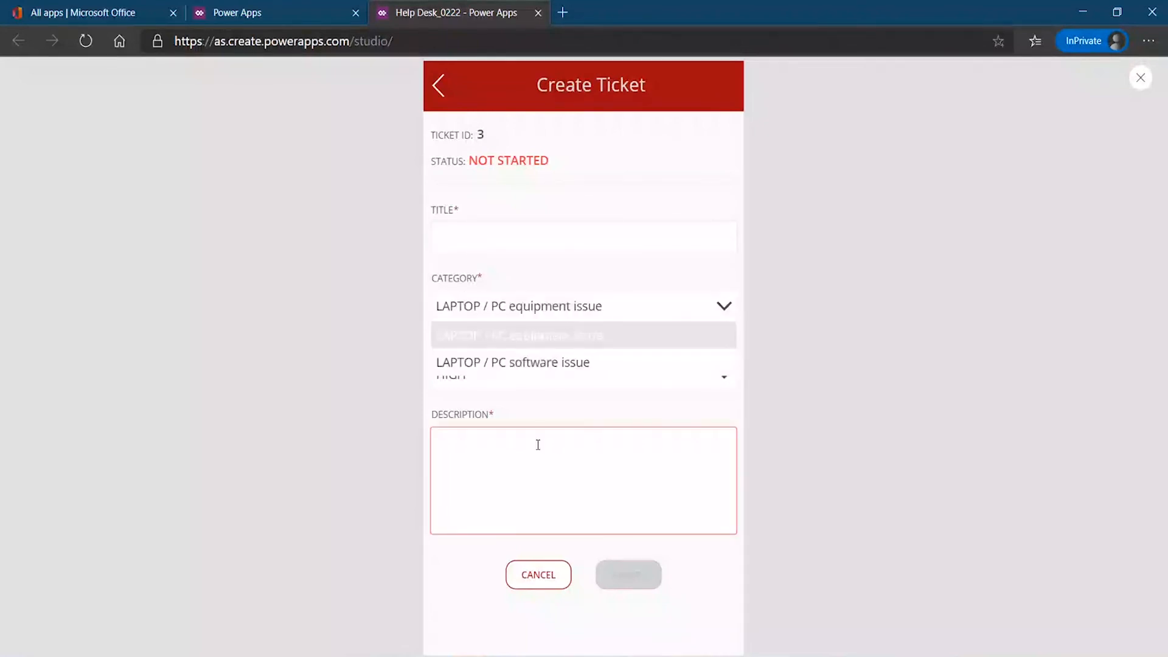
click(486, 241)
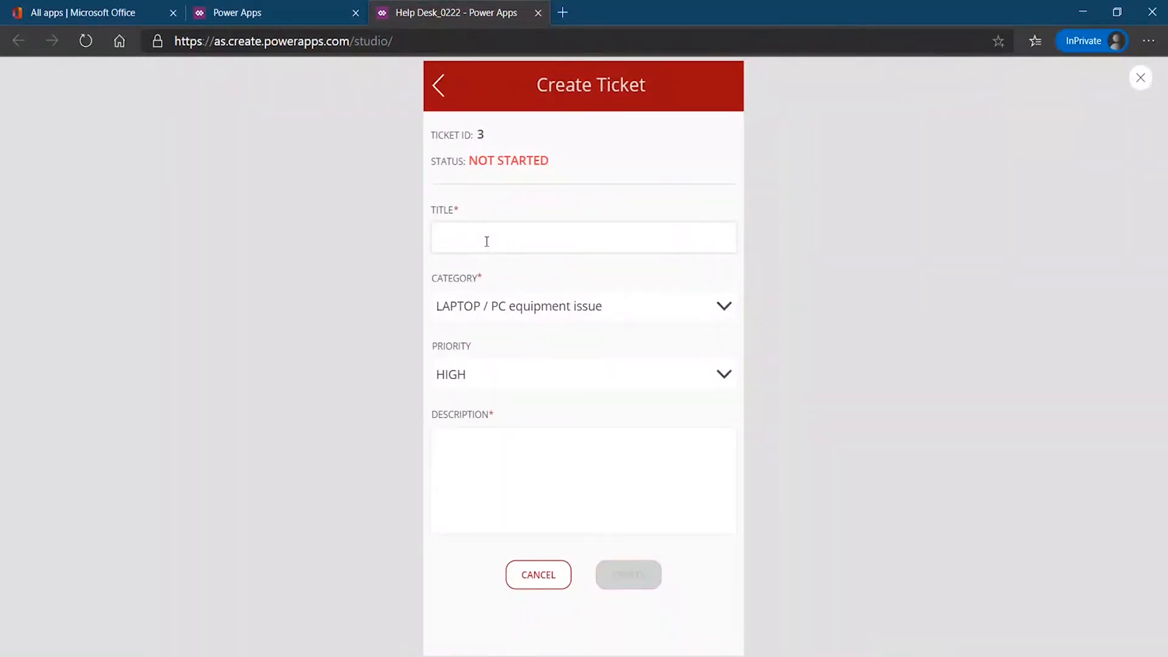
text(screen is blank)
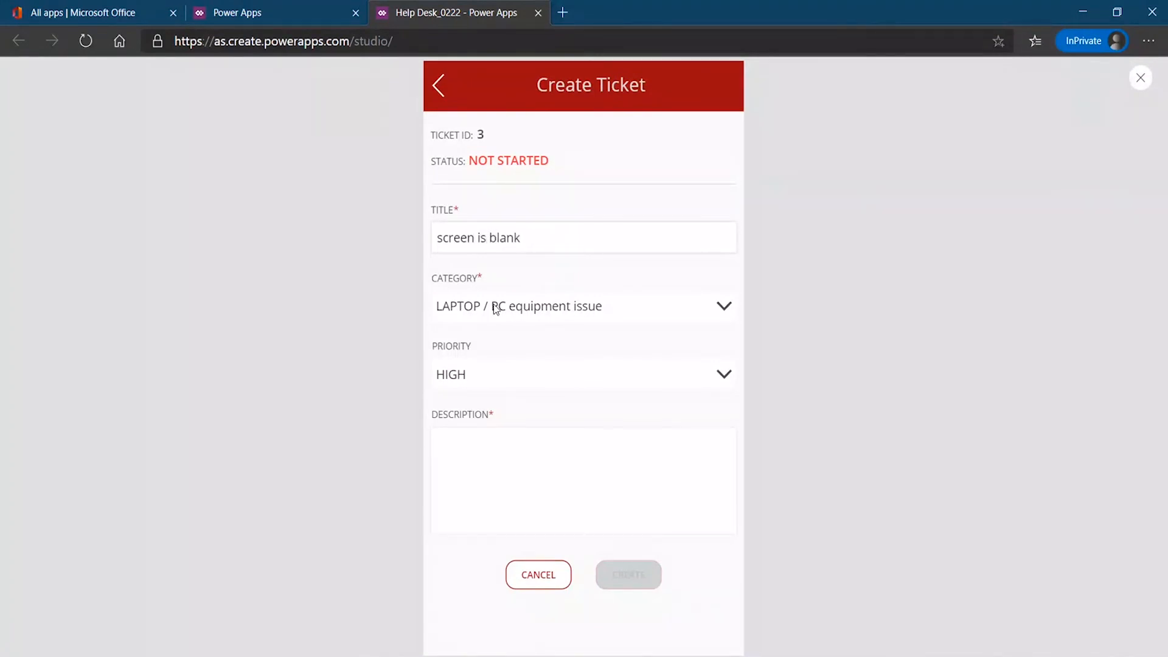
click(550, 304)
click(549, 305)
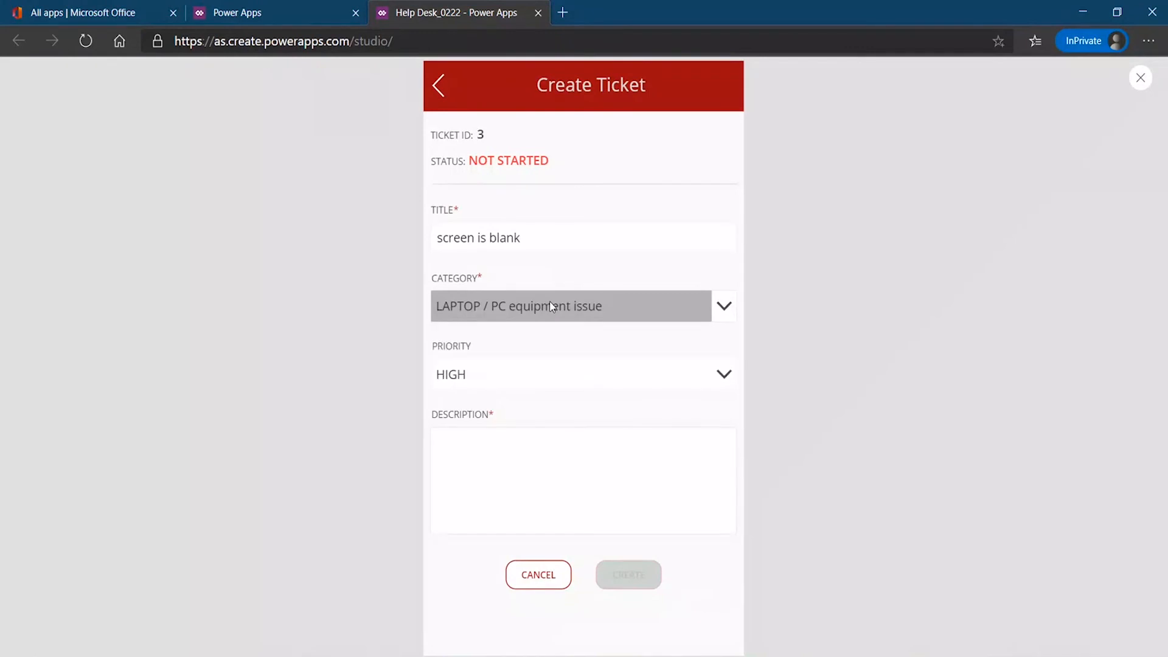
click(493, 379)
click(494, 379)
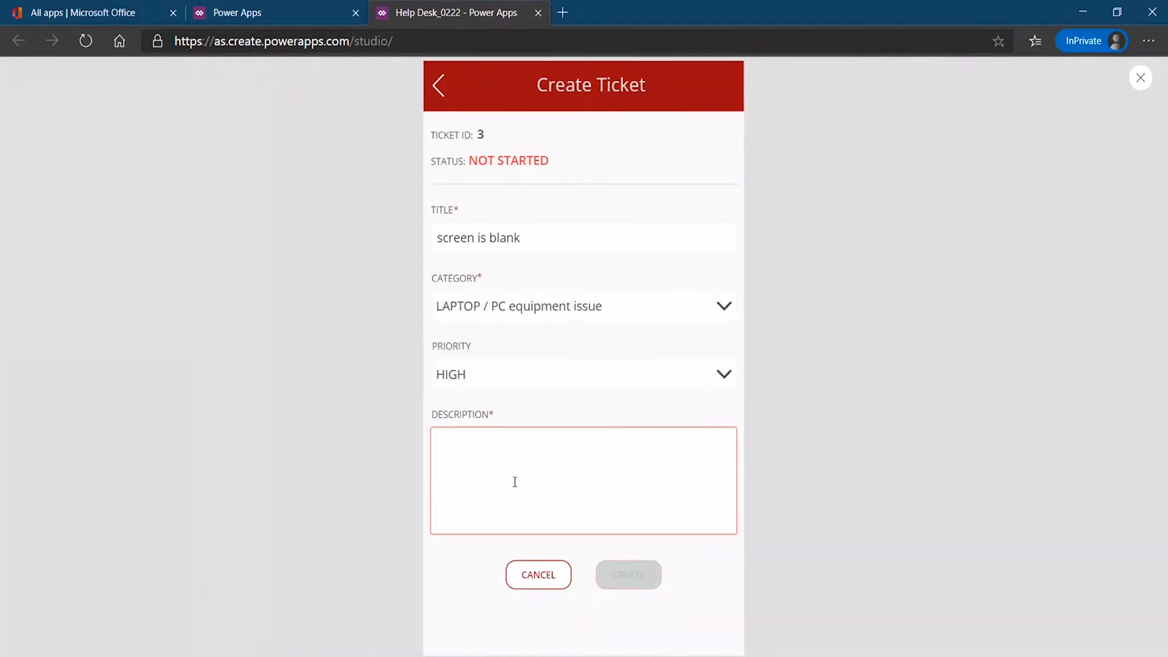
click(506, 476)
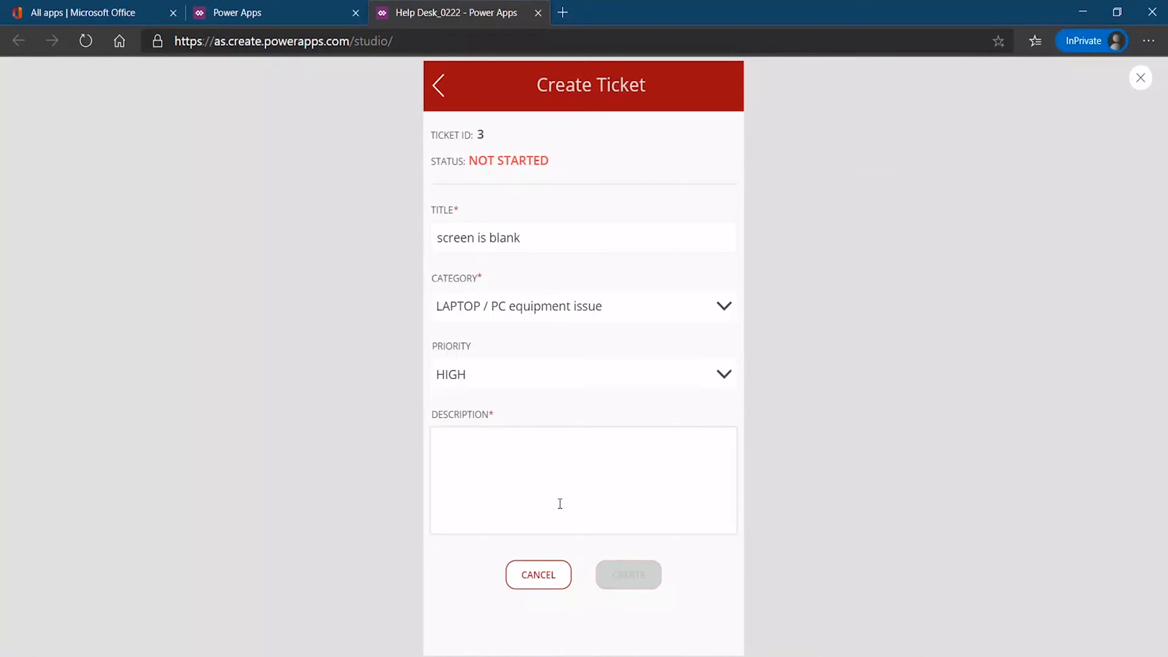
text(ggdfgd)
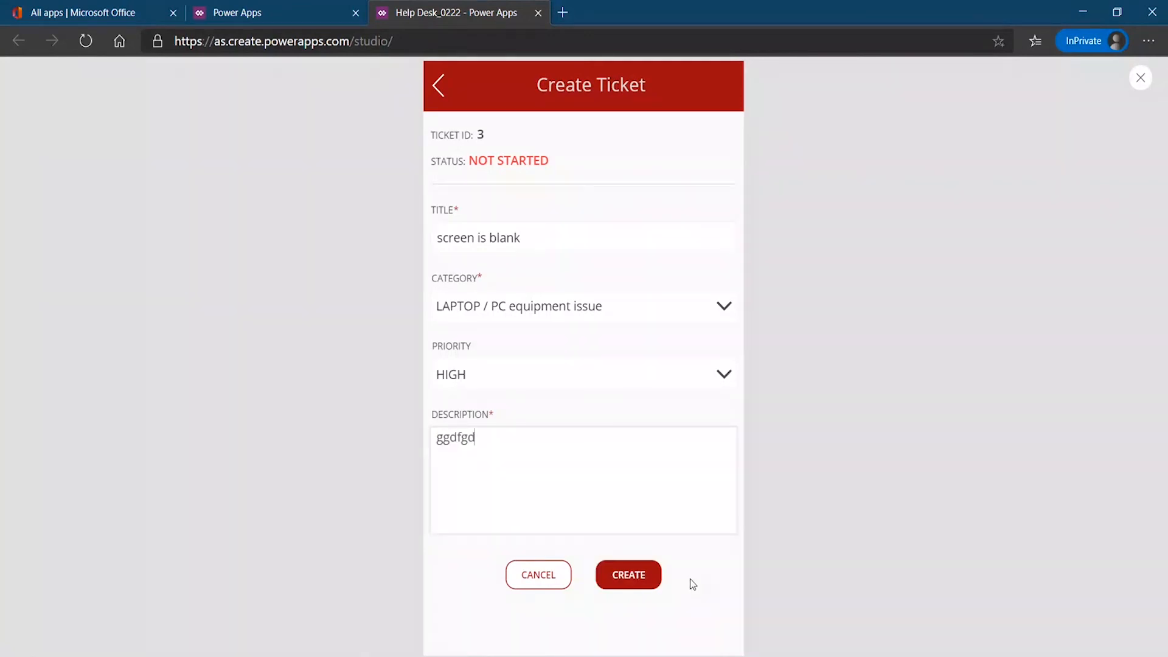
click(628, 582)
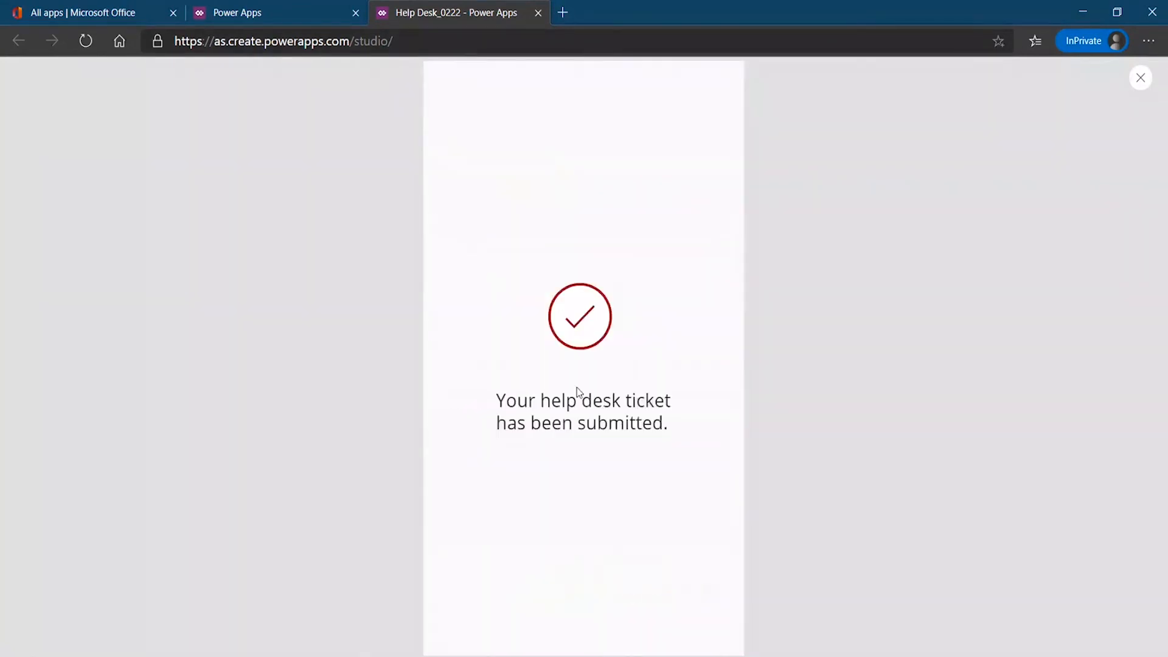
Leave the app preview and examine the OnSelect formula of the "Login as a Help Desk Admin" button on LoginScreen.
click(1137, 80)
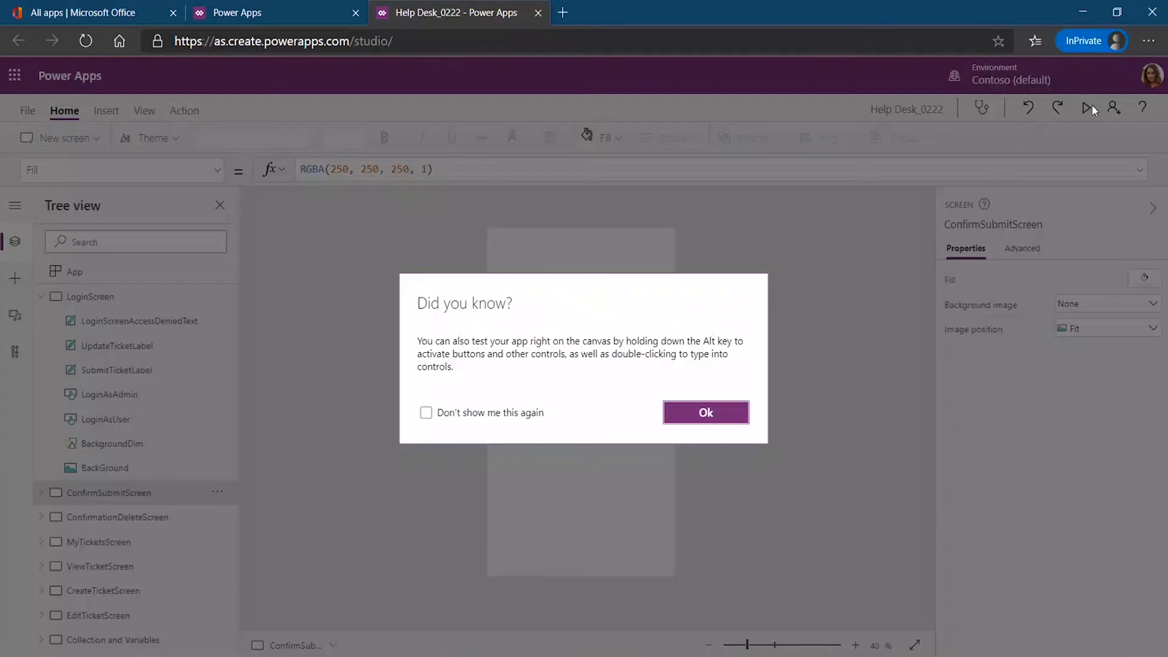
click(705, 413)
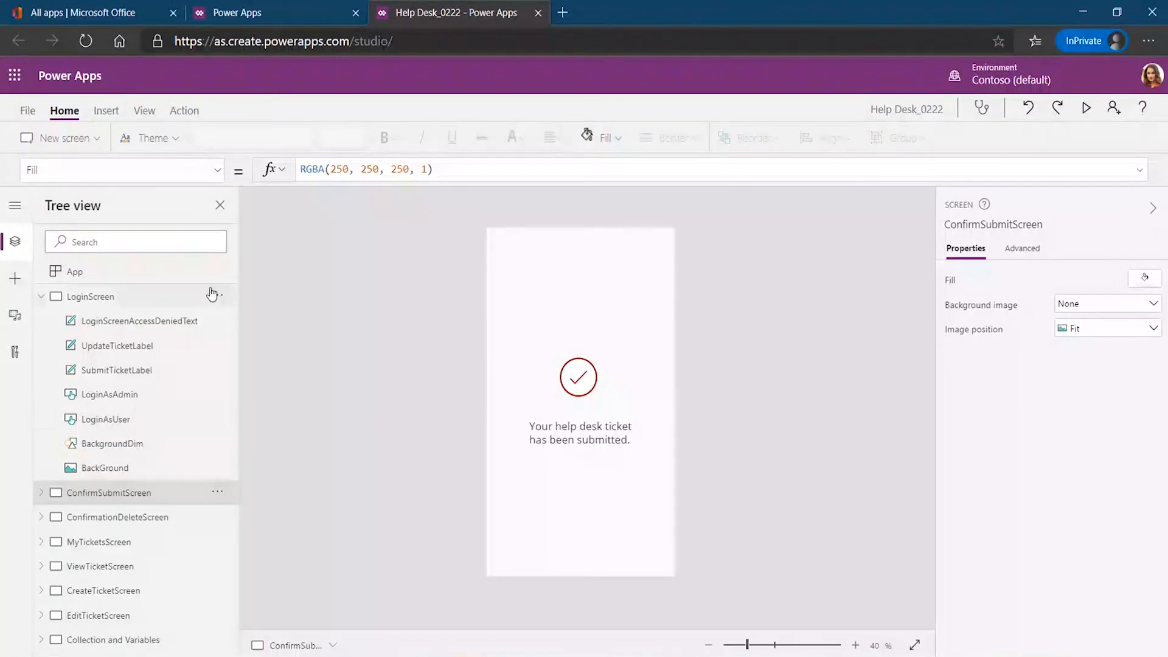
click(117, 328)
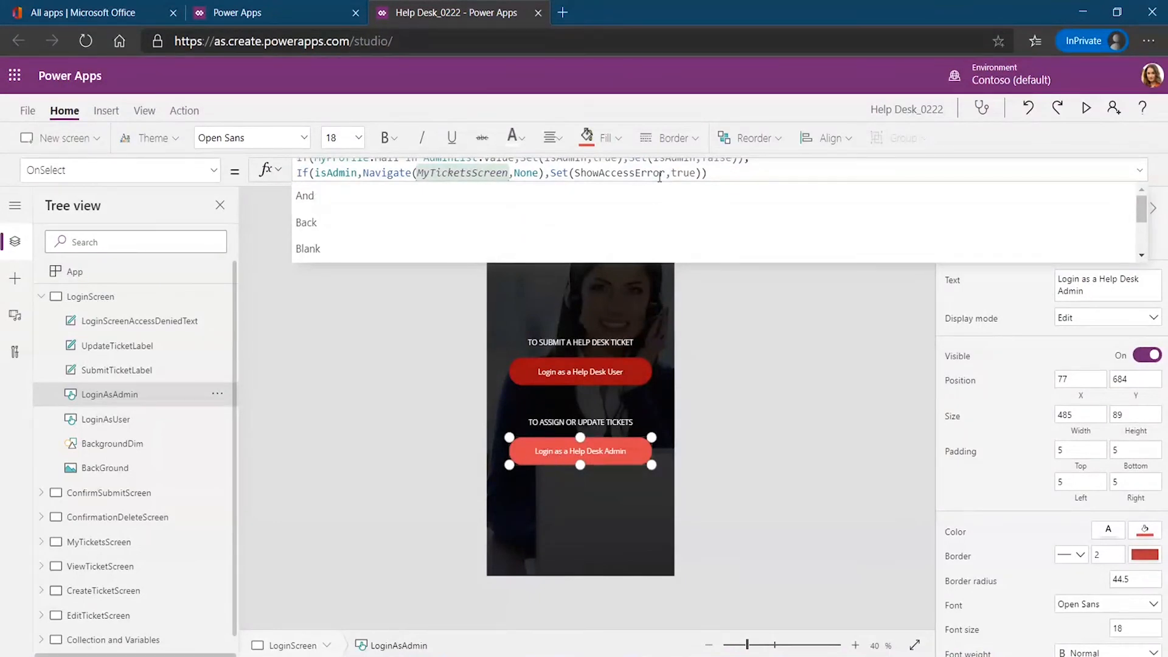
scroll(658, 176, up, 1)
scroll(657, 176, down, 1)
click(762, 171)
scroll(404, 172, up, 1)
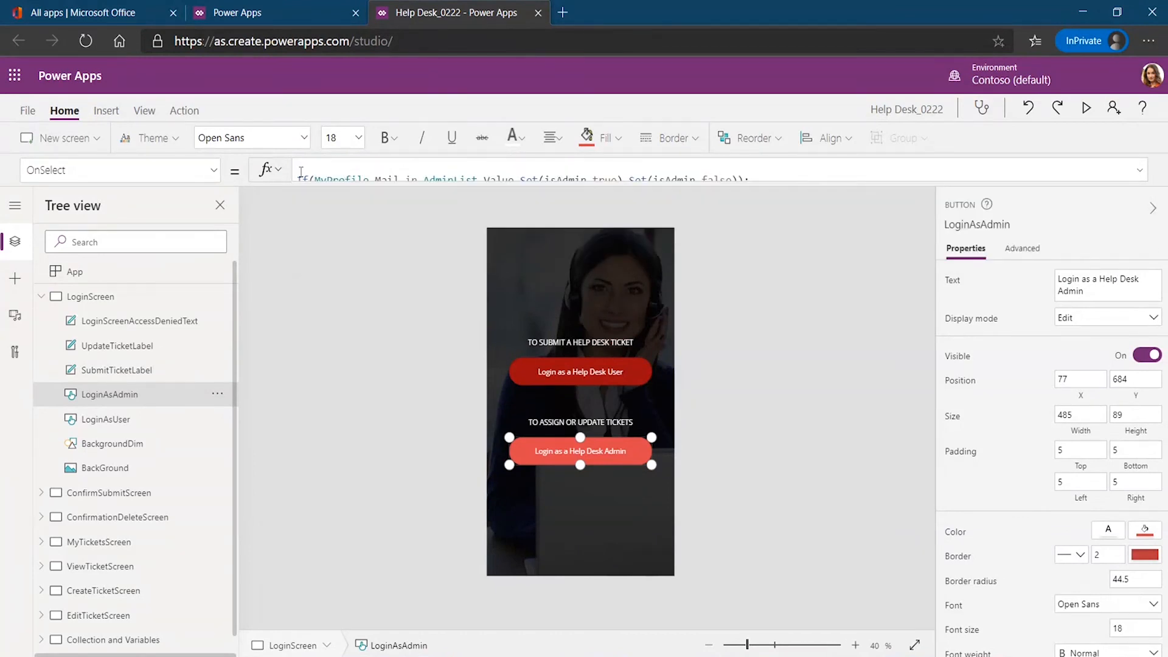
drag(297, 184, 292, 199)
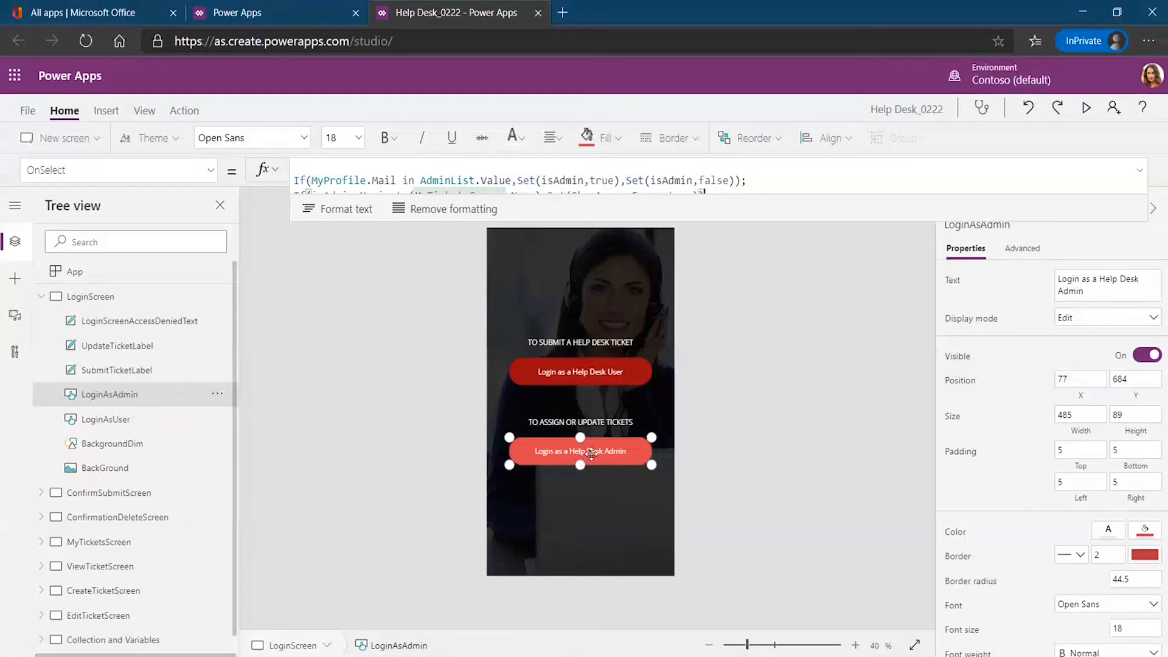
click(729, 435)
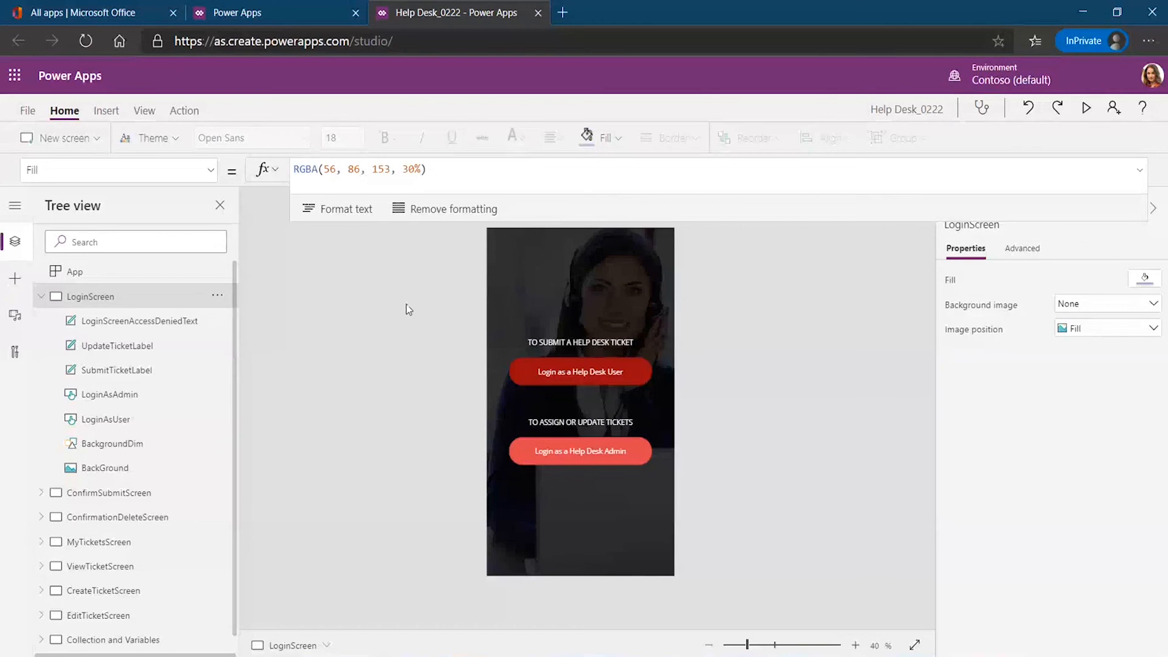
Close the Help Desk app after a look at its settings and start a new app from Excel Online data.
click(28, 112)
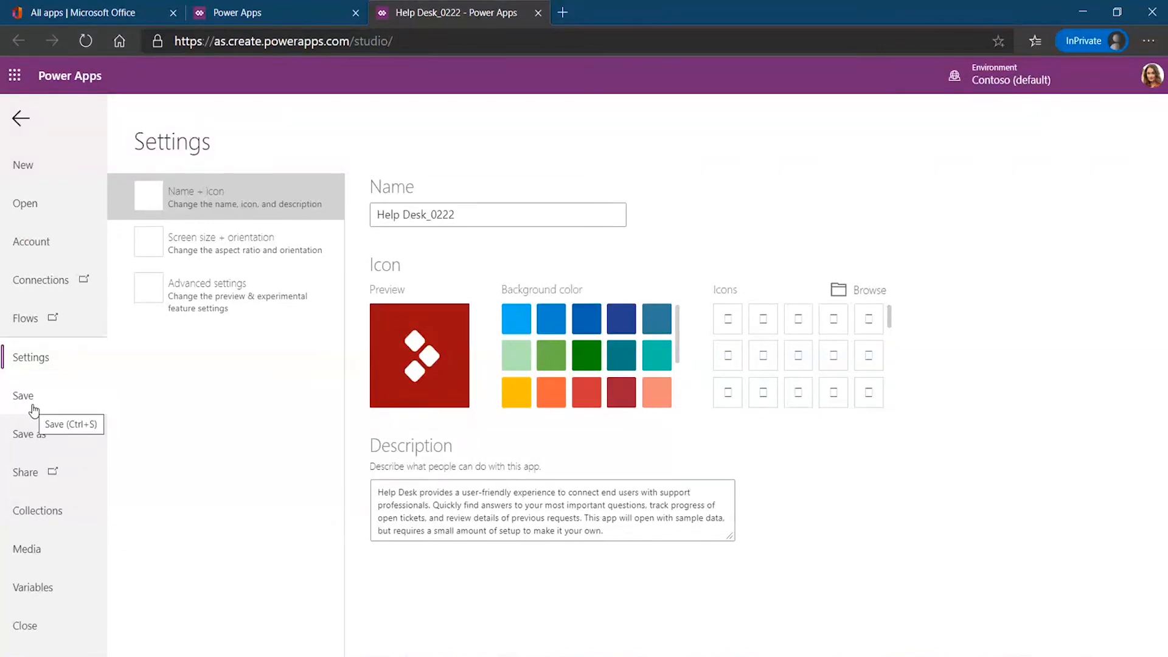
click(18, 118)
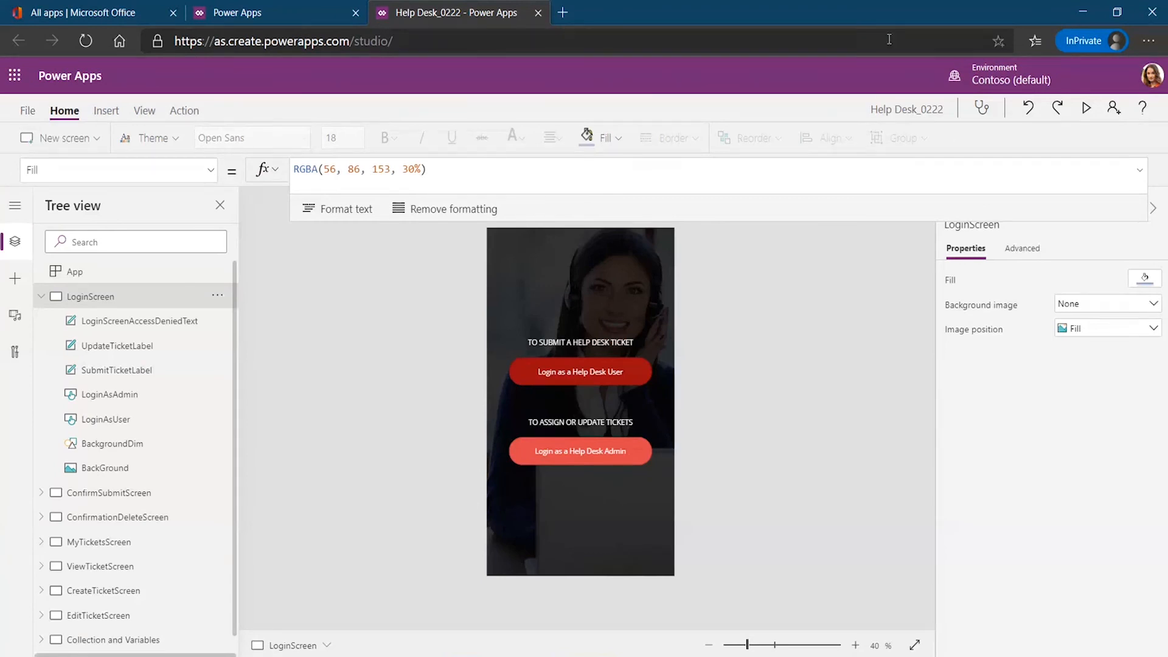
click(538, 13)
click(644, 131)
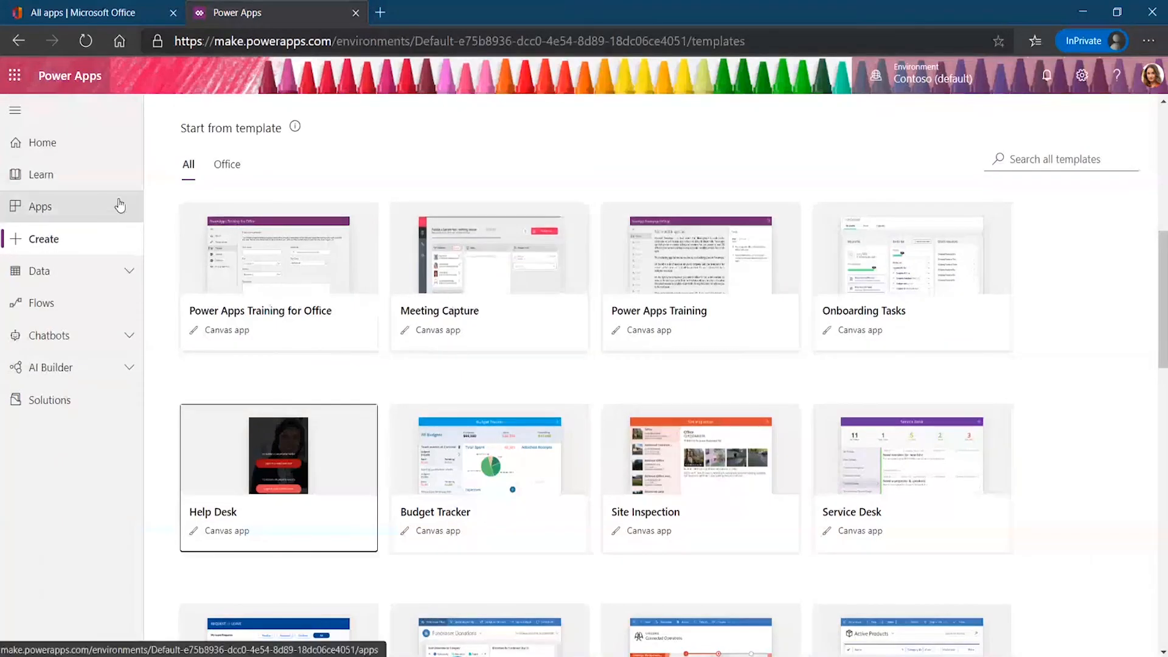
click(41, 149)
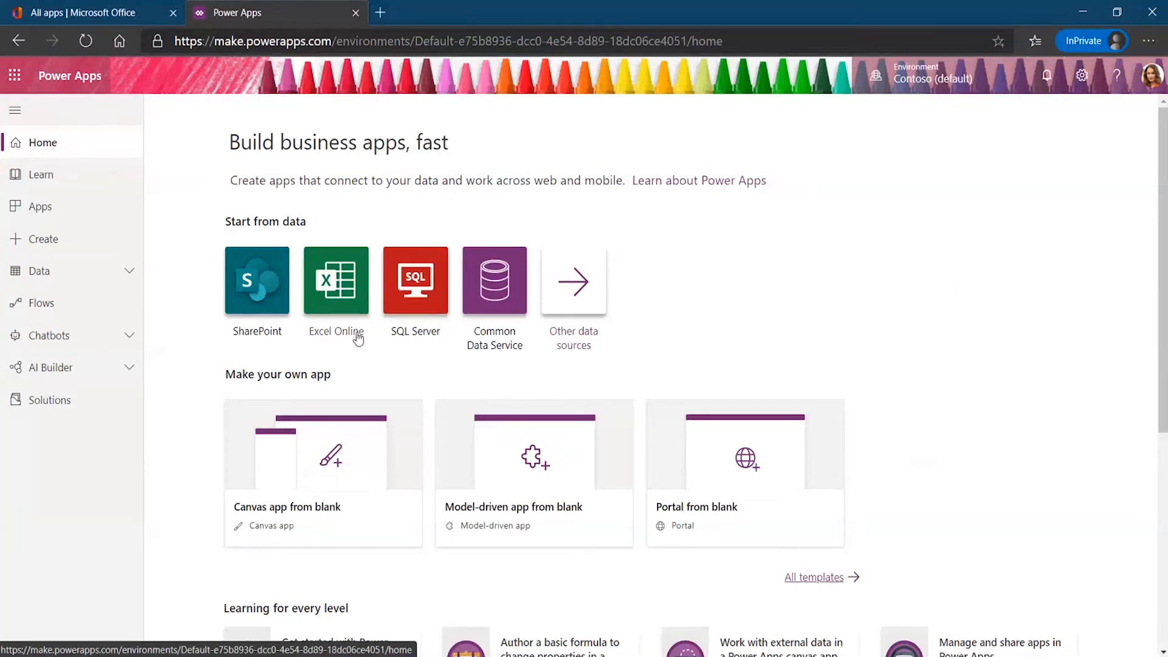
click(338, 301)
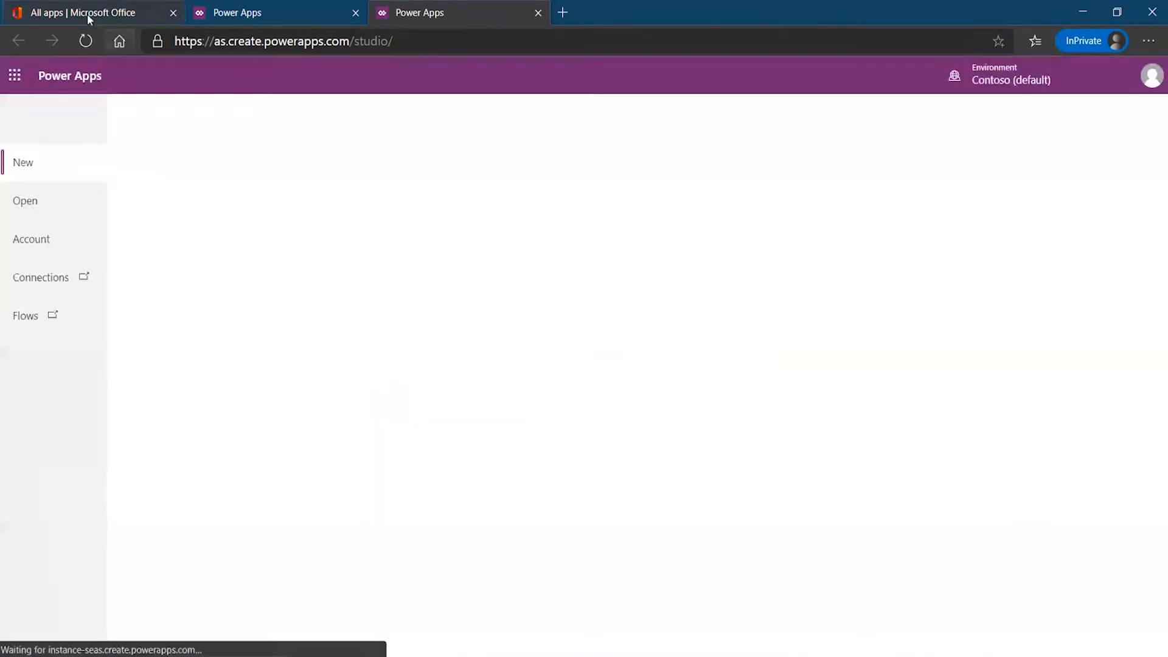
Switch to the Office site and open the recent Excel workbook "Vet on the go".
click(89, 15)
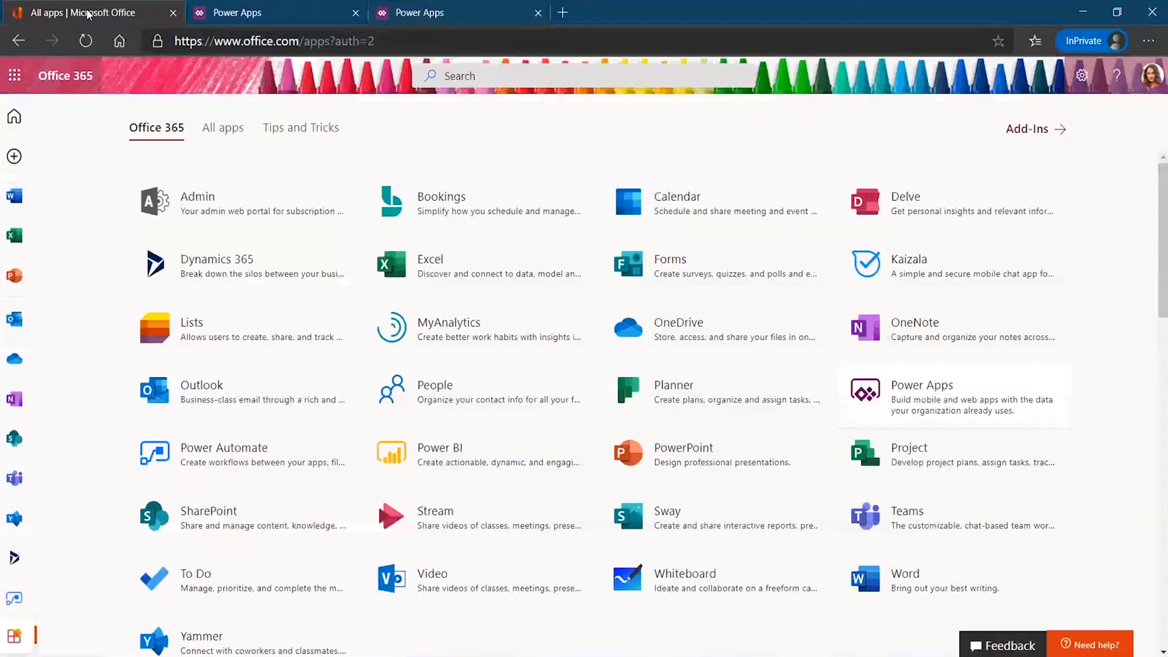
click(411, 264)
scroll(402, 298, down, 2)
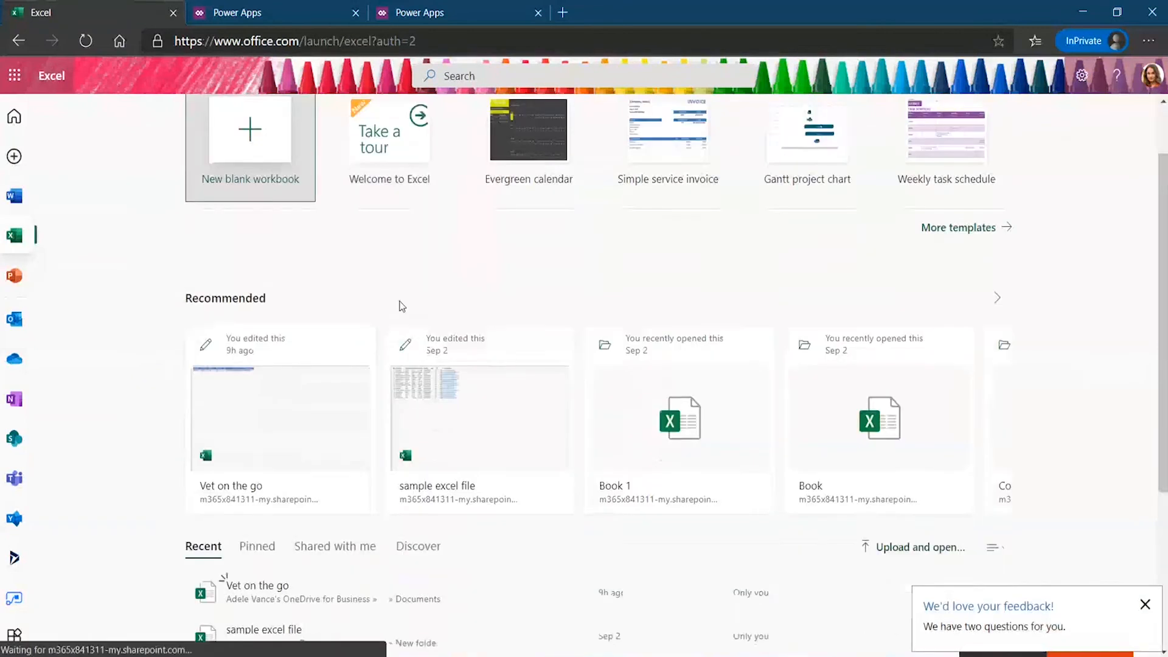
click(262, 577)
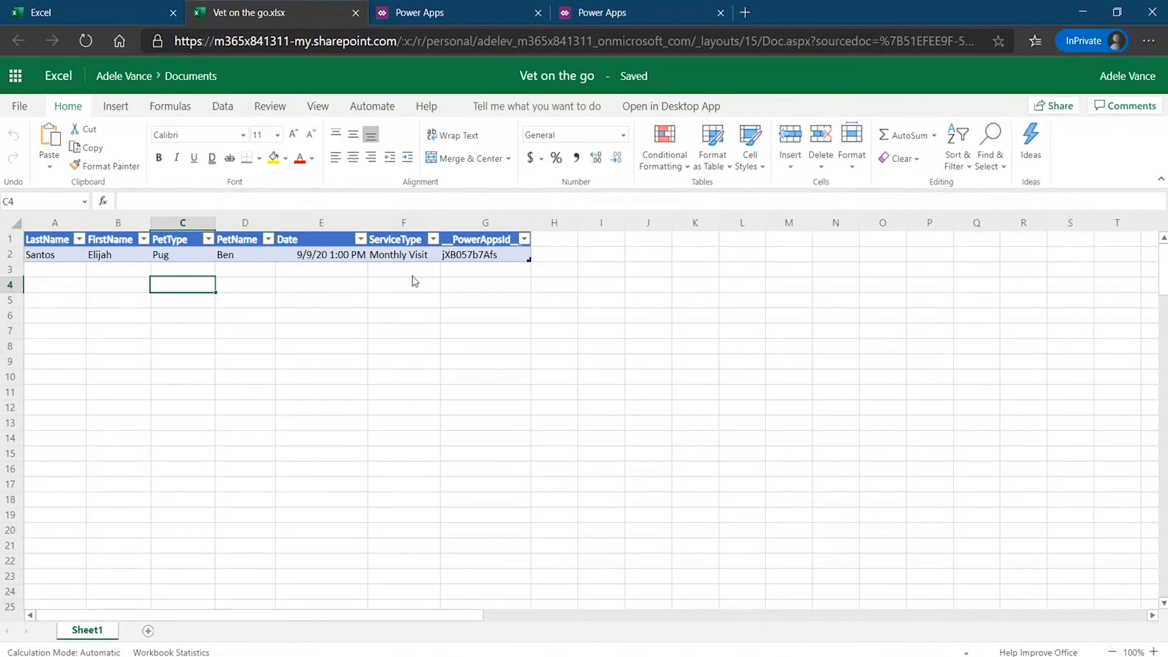
Select the table range A1:G2 on Sheet1 and look at the commands for inserting a table.
click(37, 242)
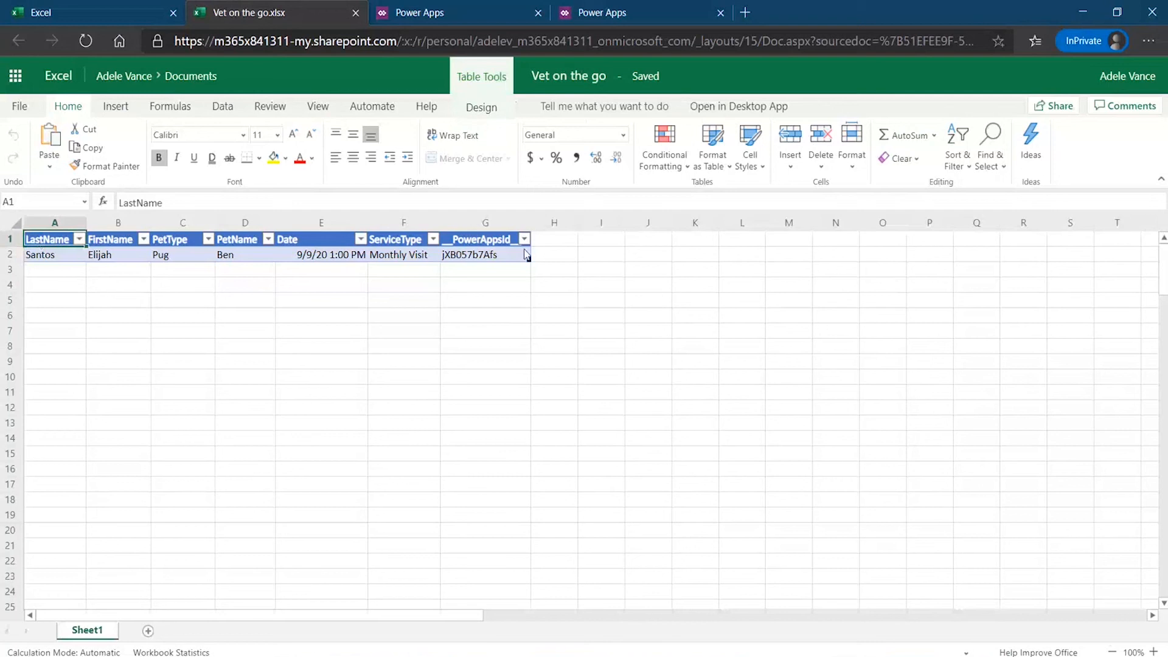
shift+click(506, 256)
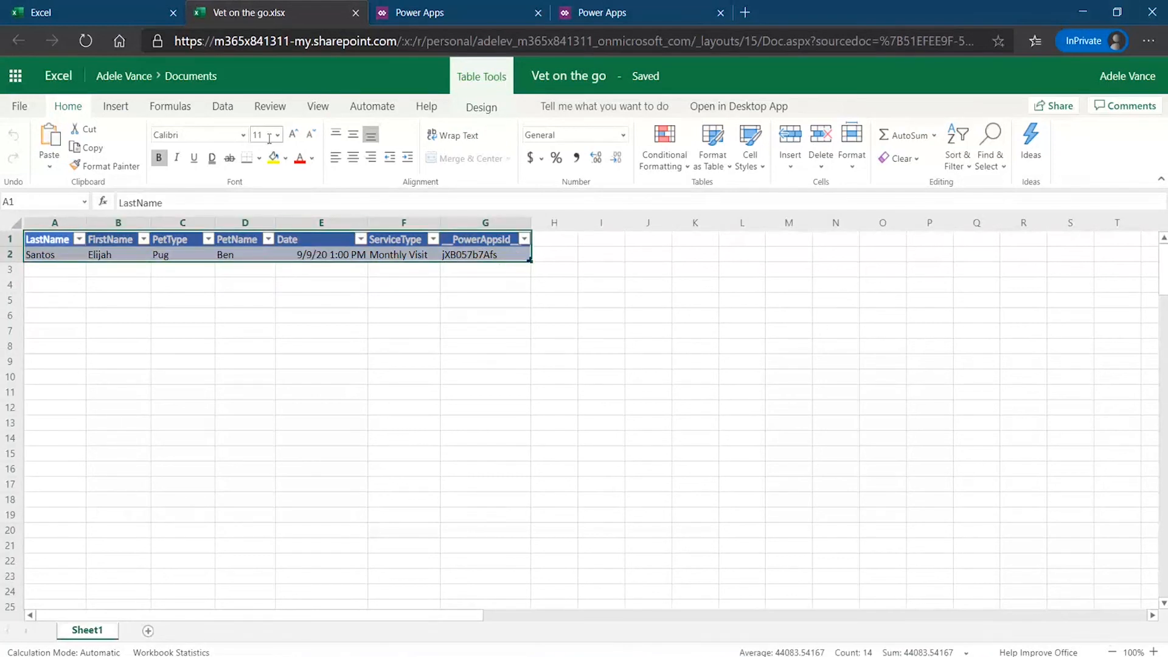
click(121, 107)
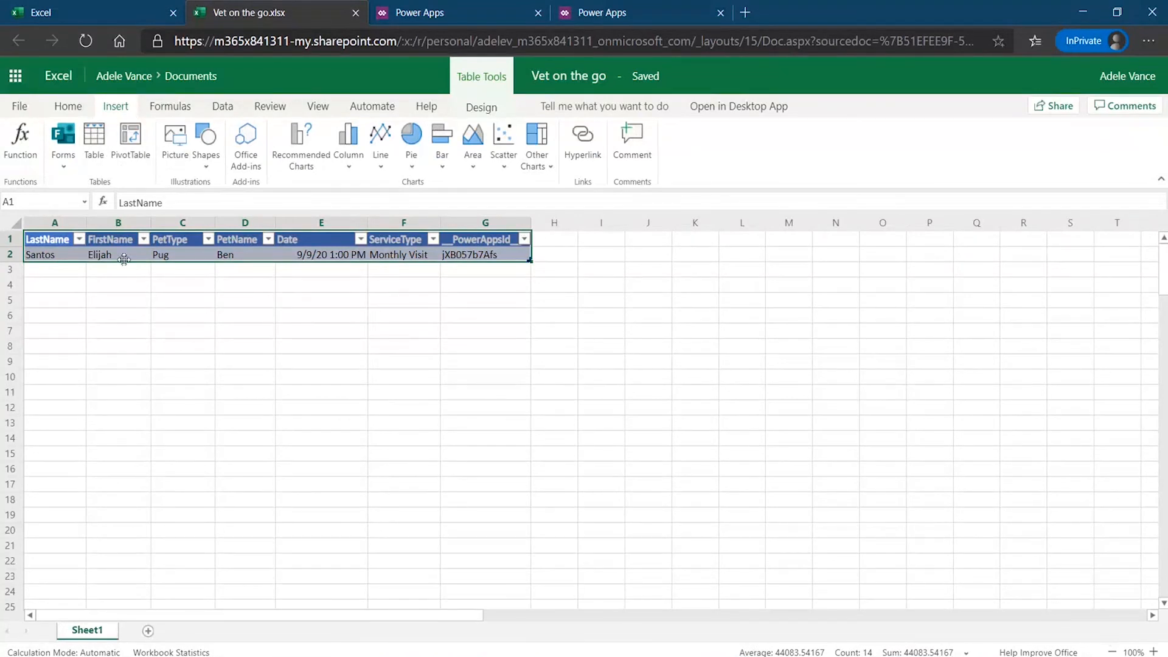
click(272, 302)
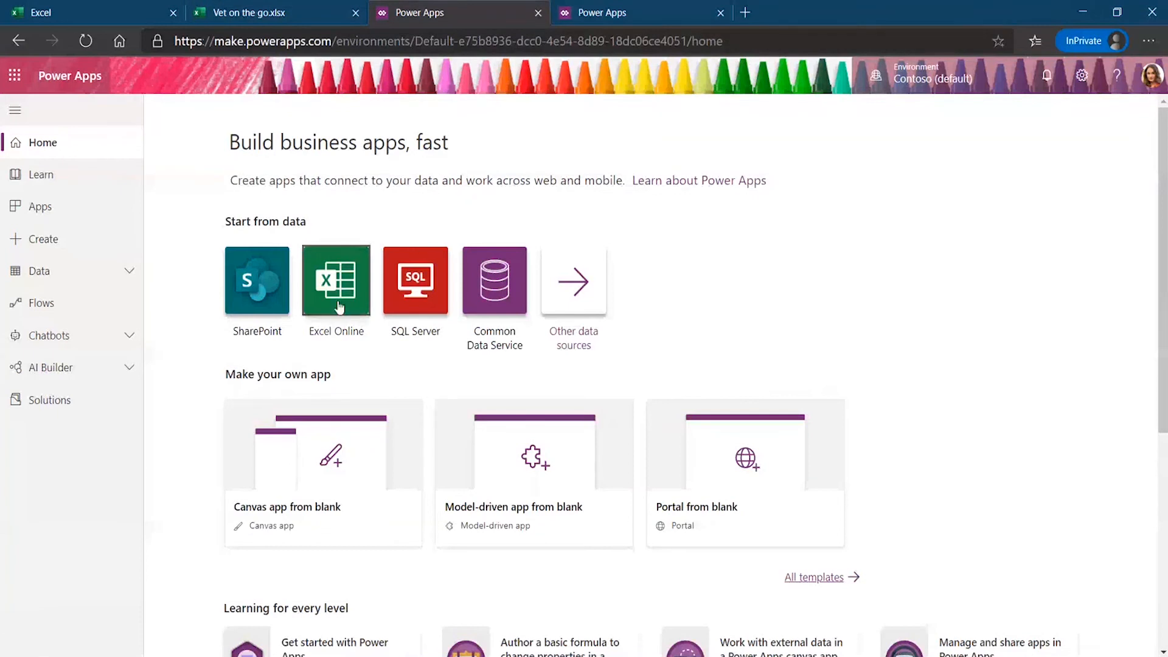
Switch back to Power Apps and generate the app from Table1 of Vet on the go.xlsx in OneDrive for Business, skipping the welcome dialog.
click(643, 16)
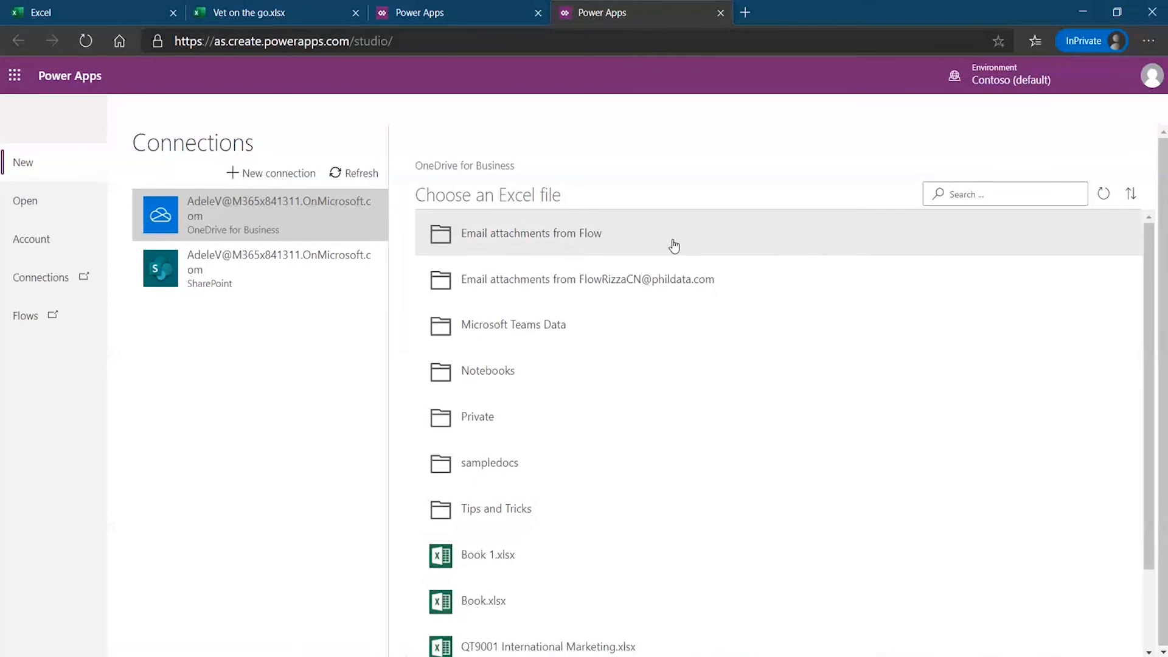
scroll(860, 298, down, 2)
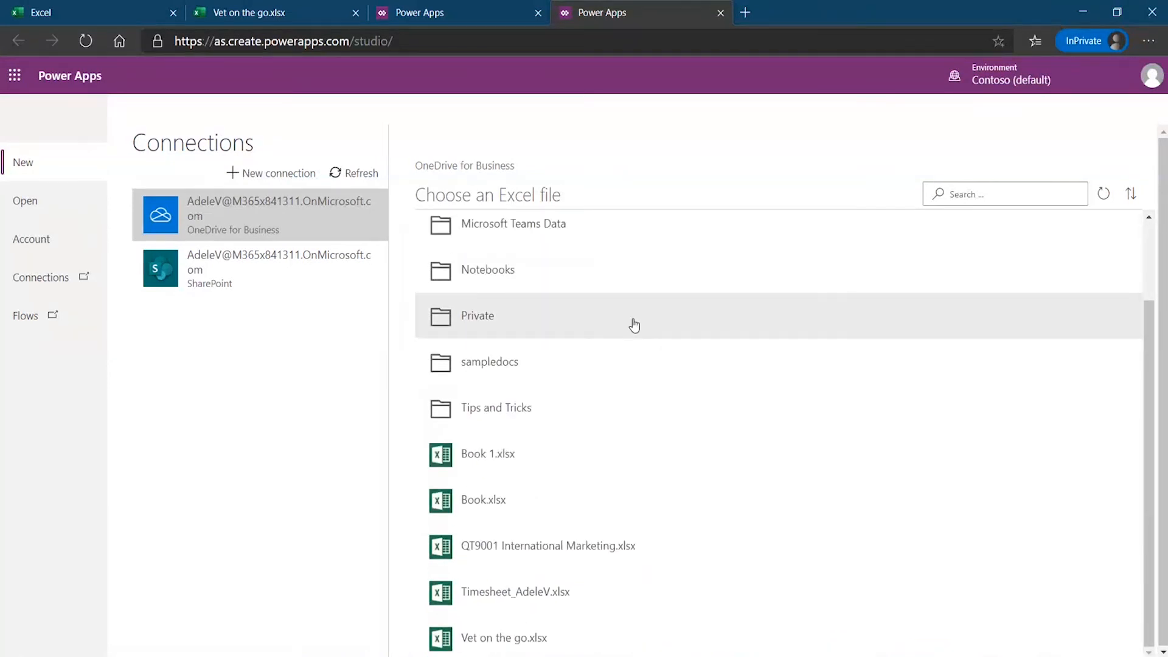
click(520, 638)
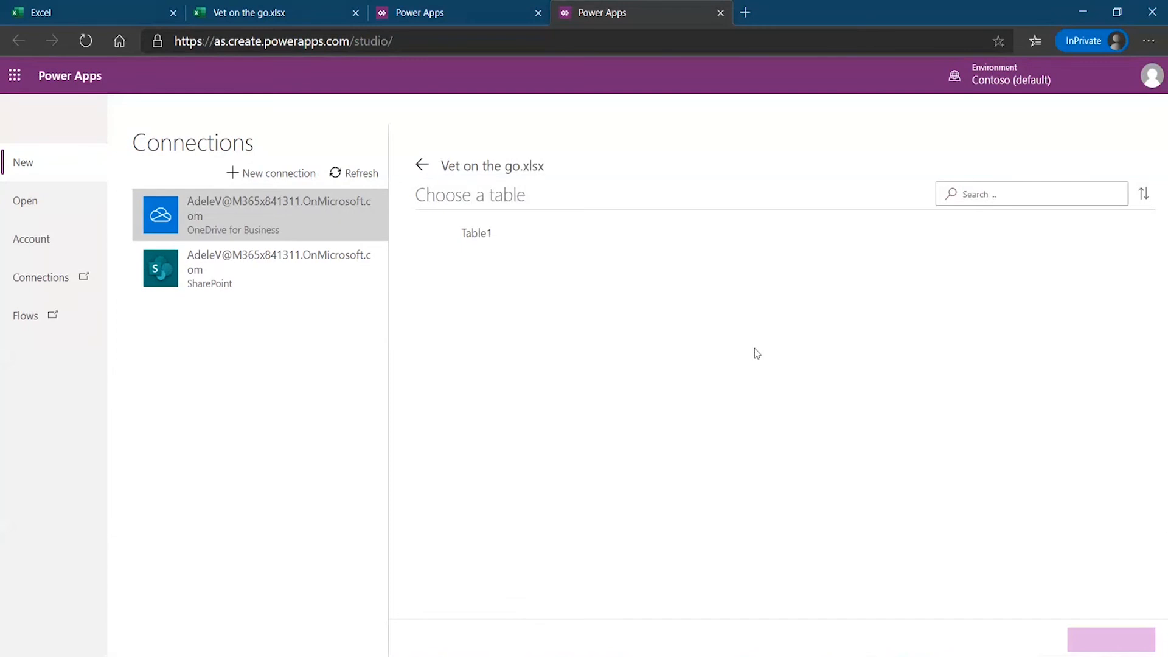
click(481, 242)
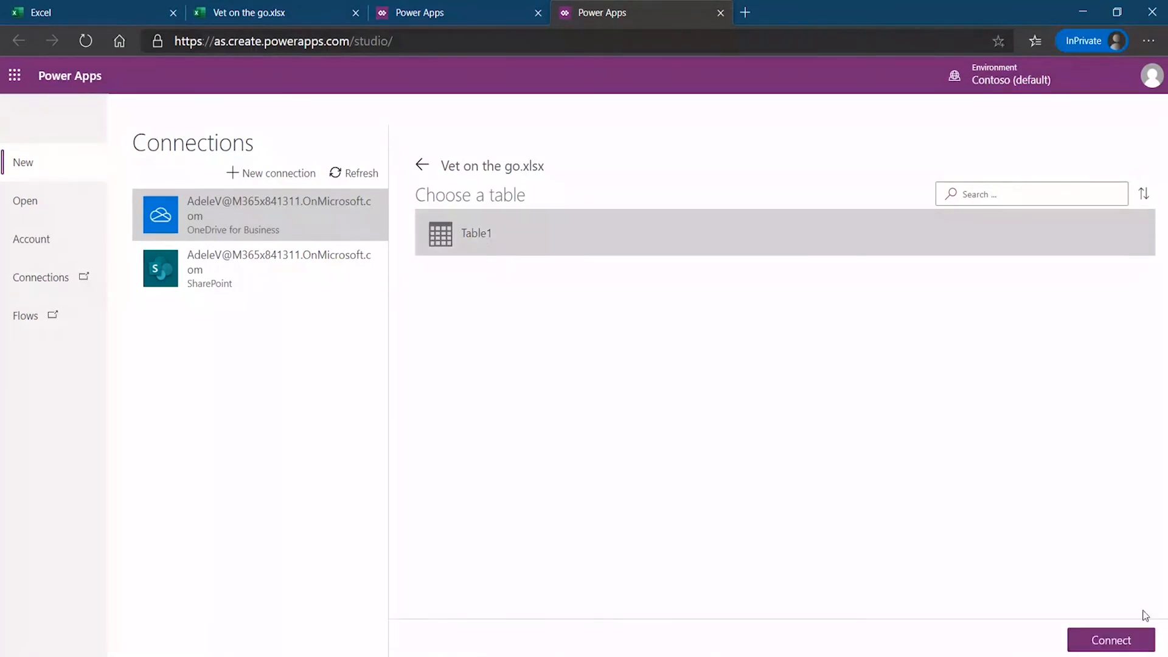
click(1121, 642)
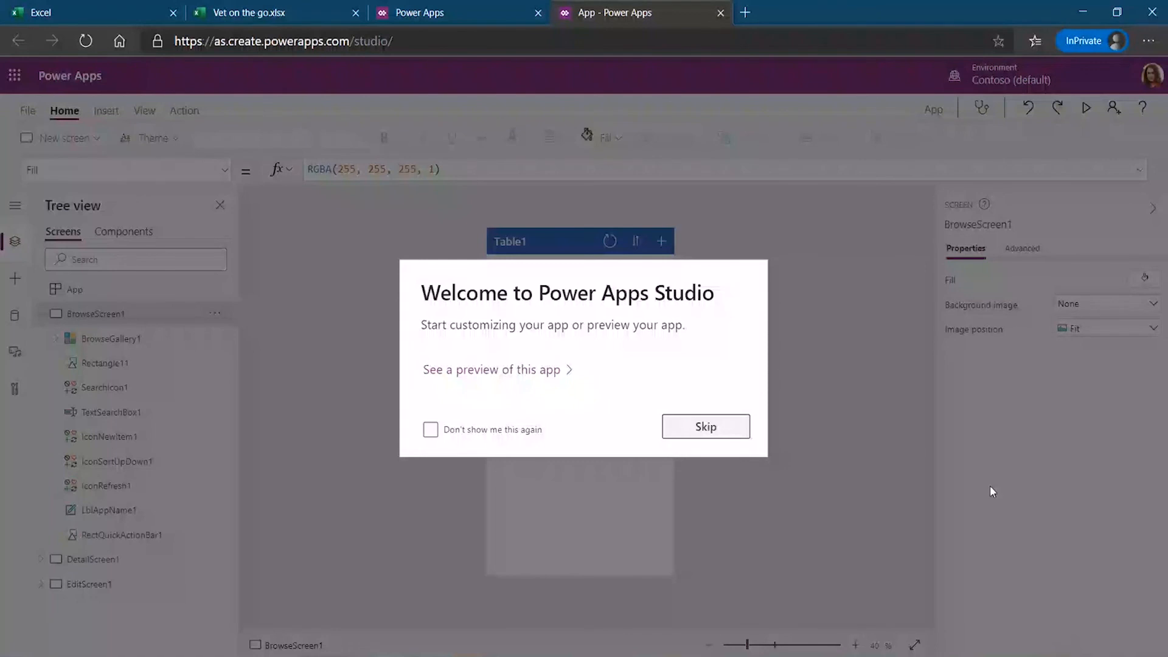
click(728, 428)
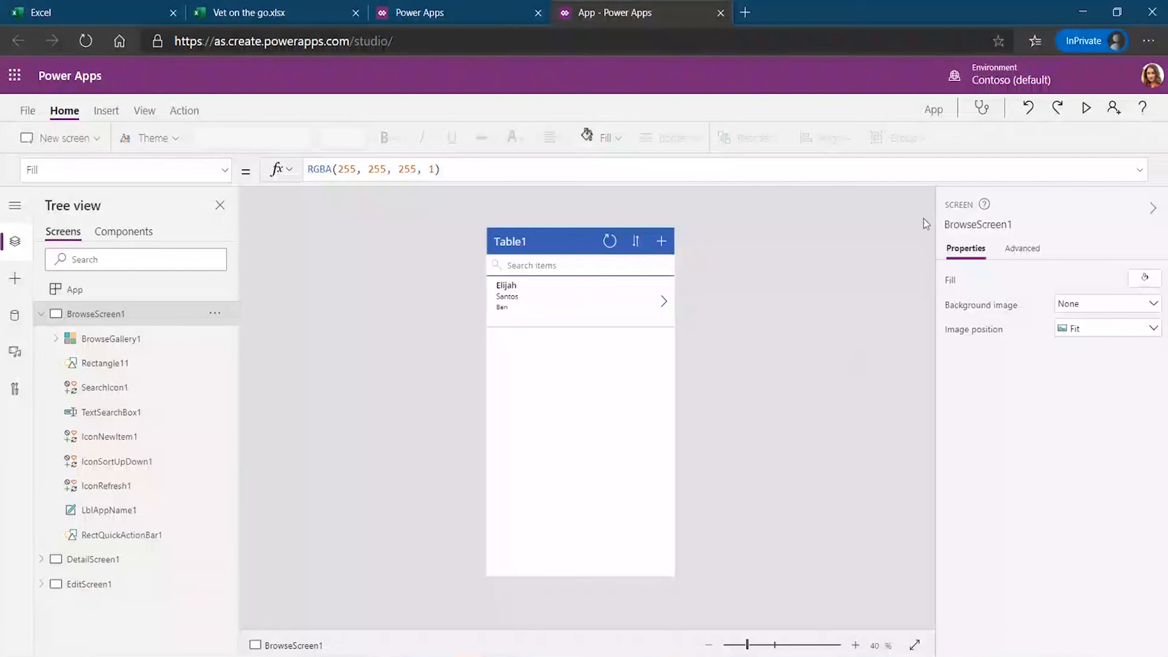
Preview the generated app, view the details of the listed customer record, and return to the browse list.
click(1086, 110)
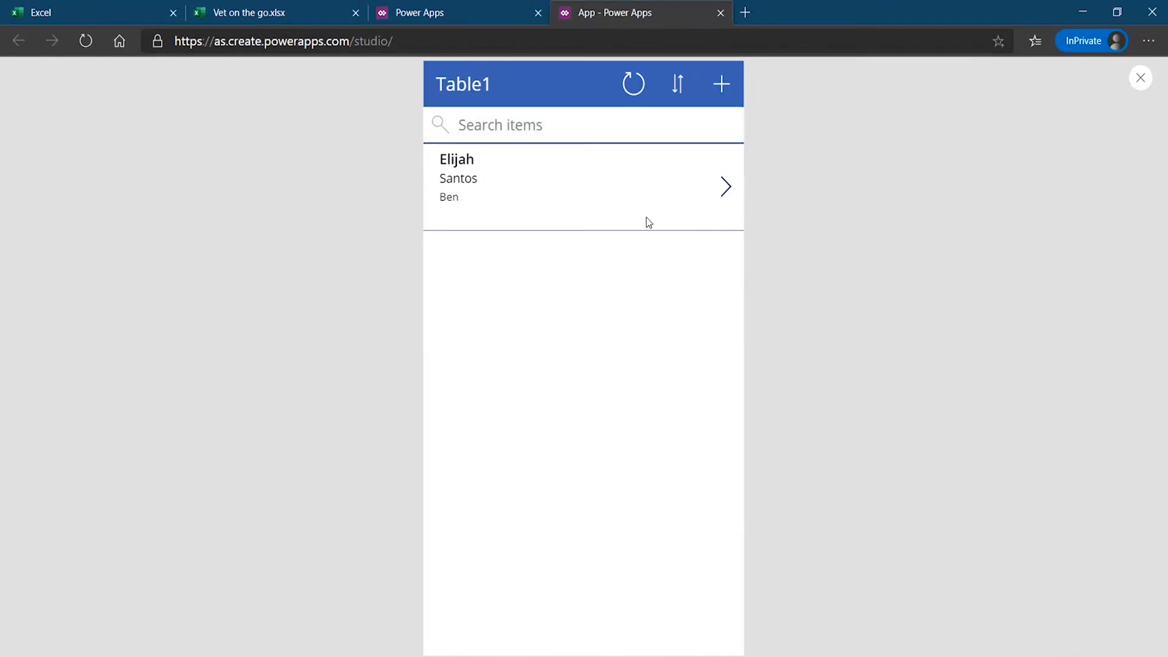
click(725, 188)
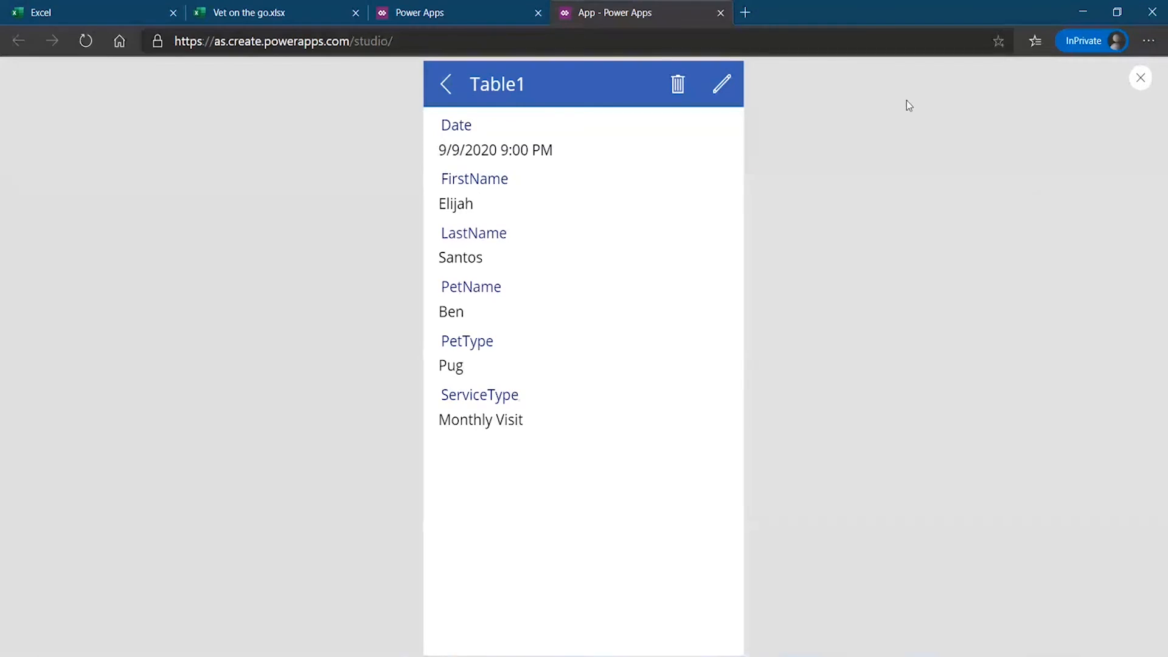
click(447, 85)
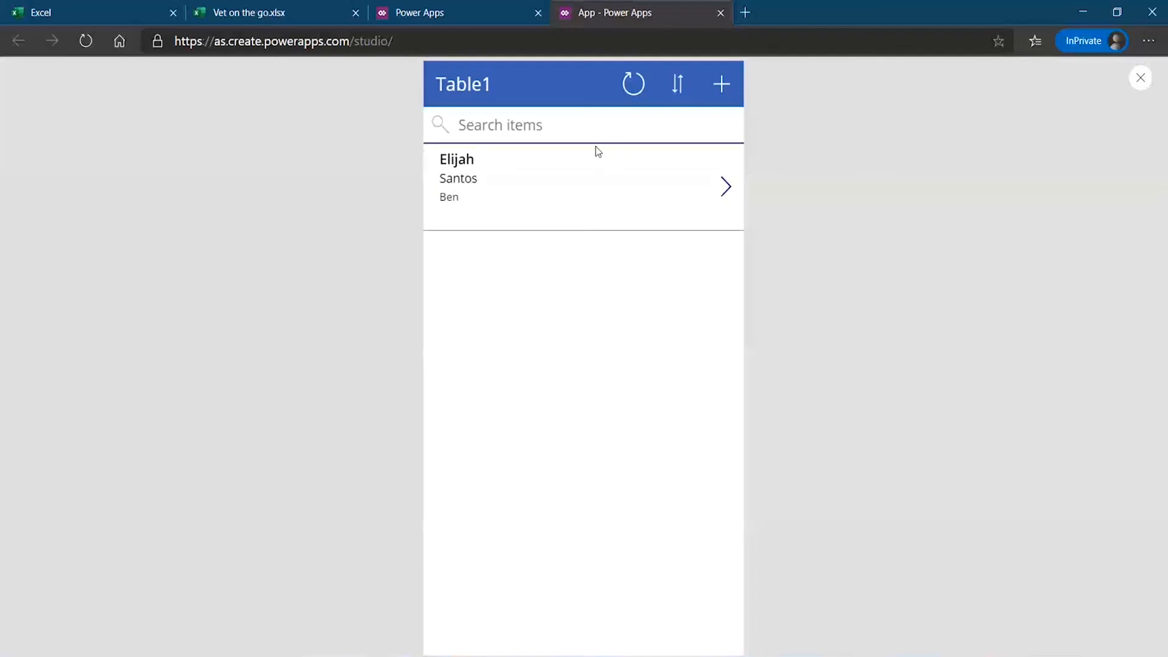
Open the blank new-record form in the preview, then exit the preview and dismiss the tip.
click(723, 87)
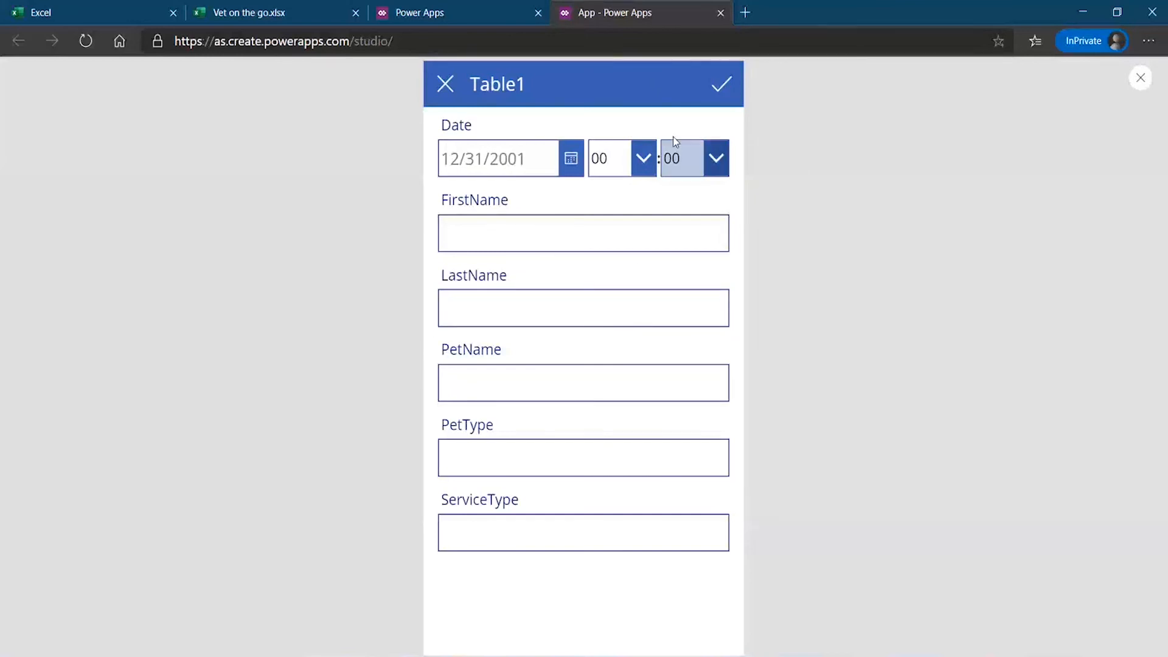
click(1140, 79)
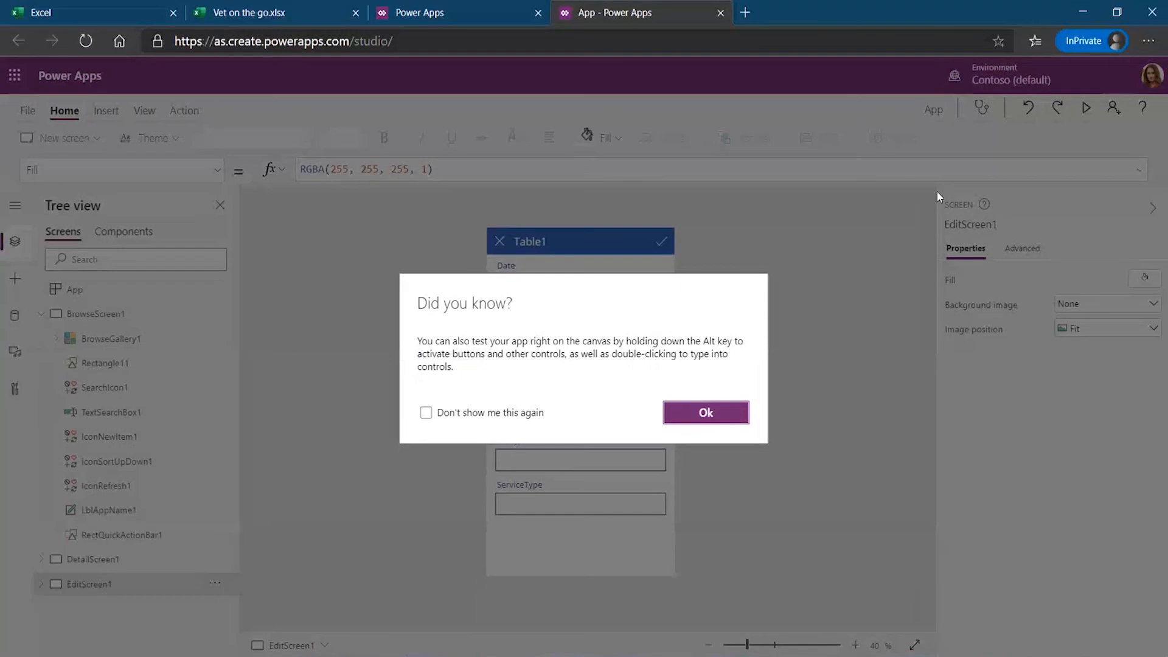
click(732, 412)
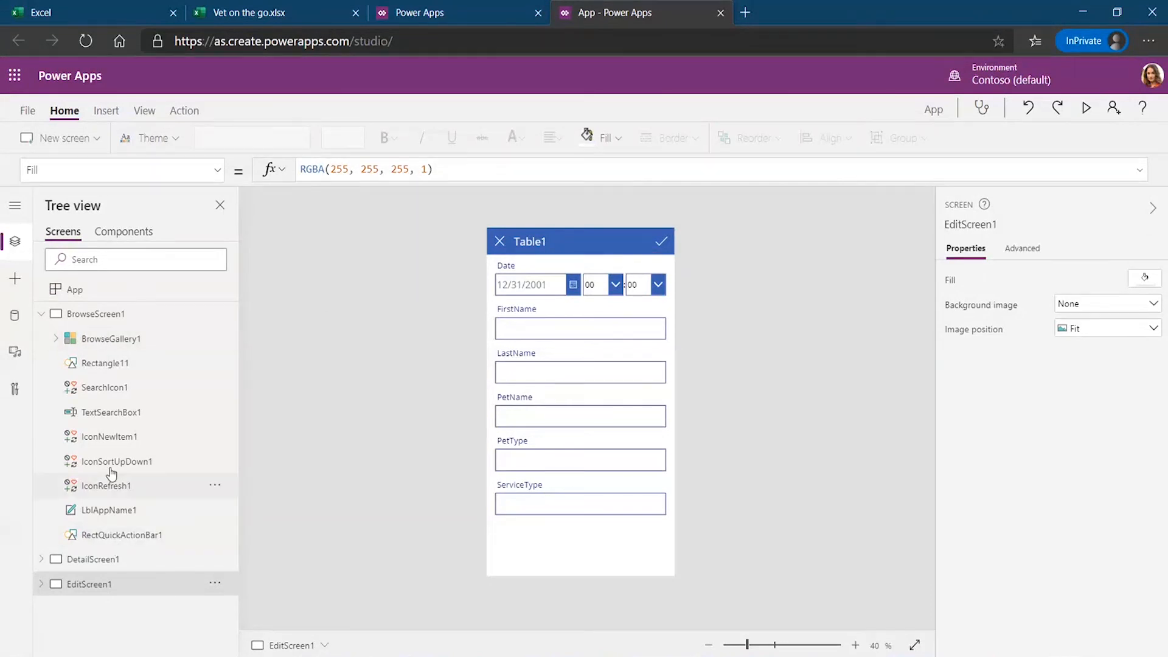
Inspect the Rectangle11, BrowseGallery1 and TextSearchBox1 controls of BrowseScreen1.
click(104, 366)
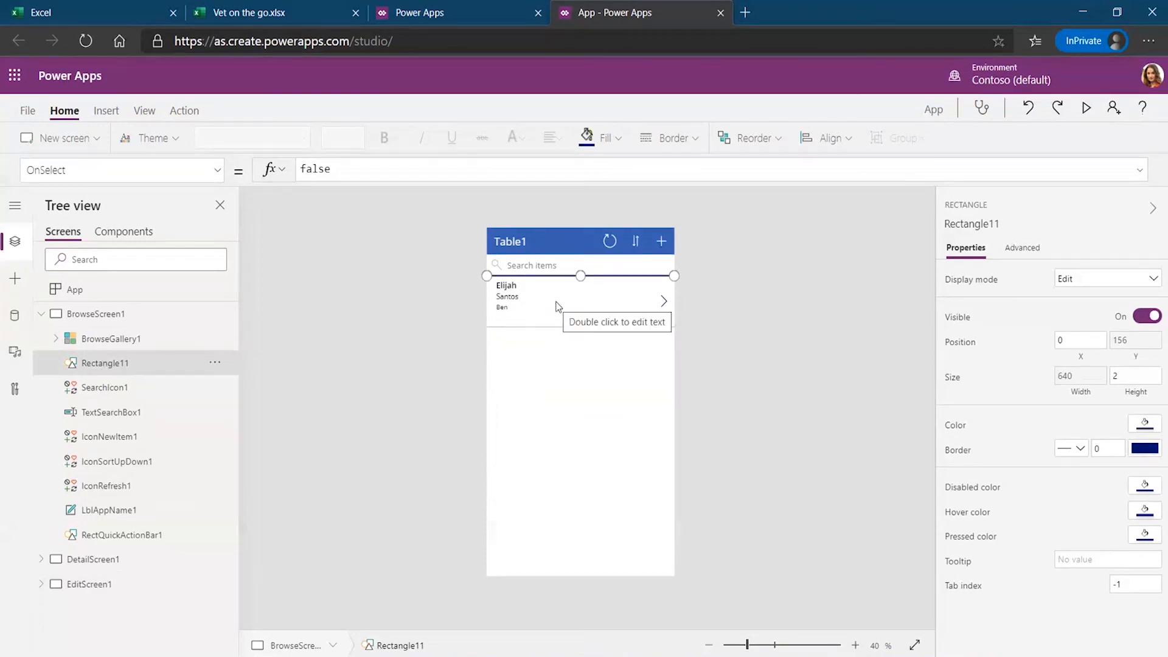
click(100, 338)
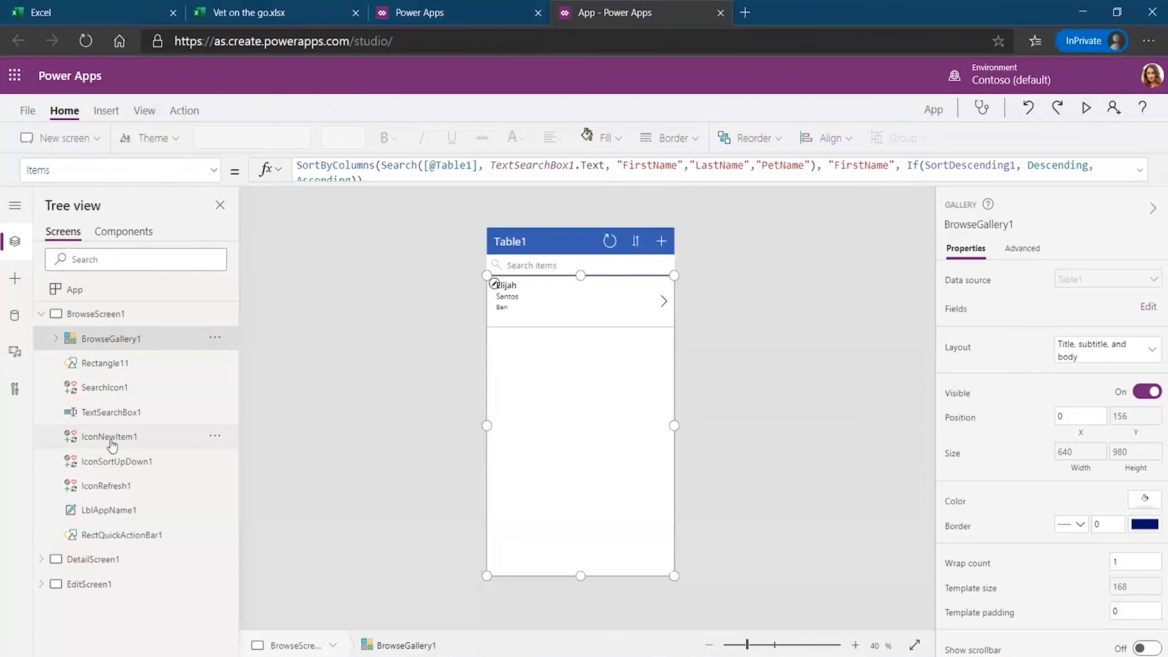
click(105, 420)
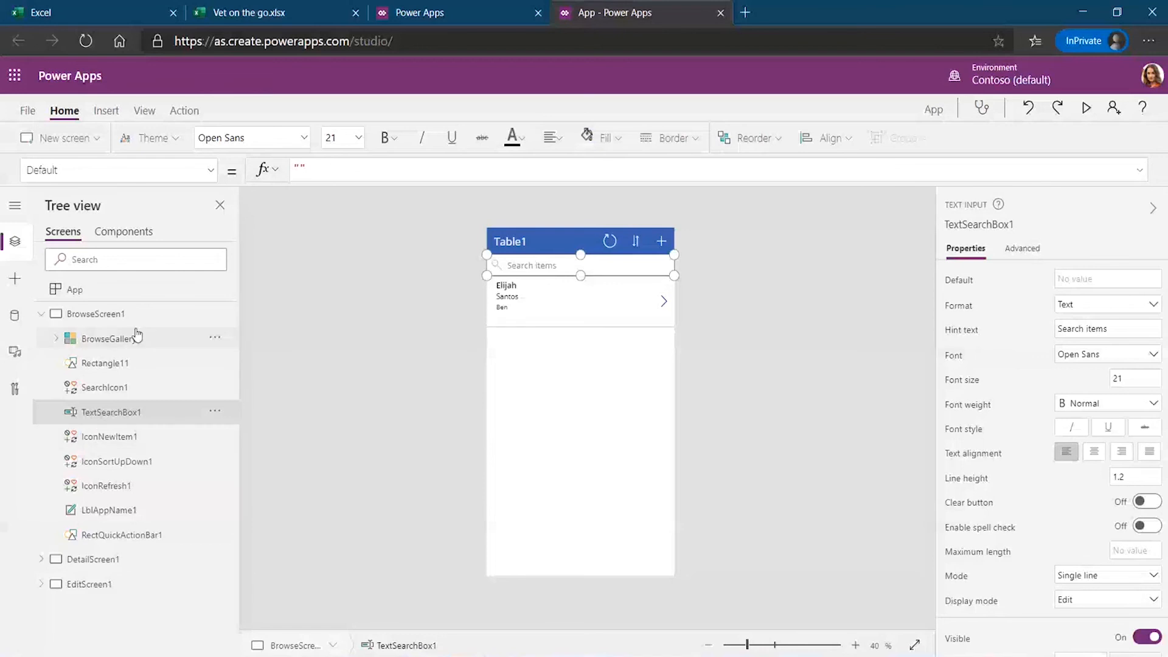
On BrowseScreen1, set the text of the gallery's Subtitle2 label to ThisItem.FirstName.
click(183, 314)
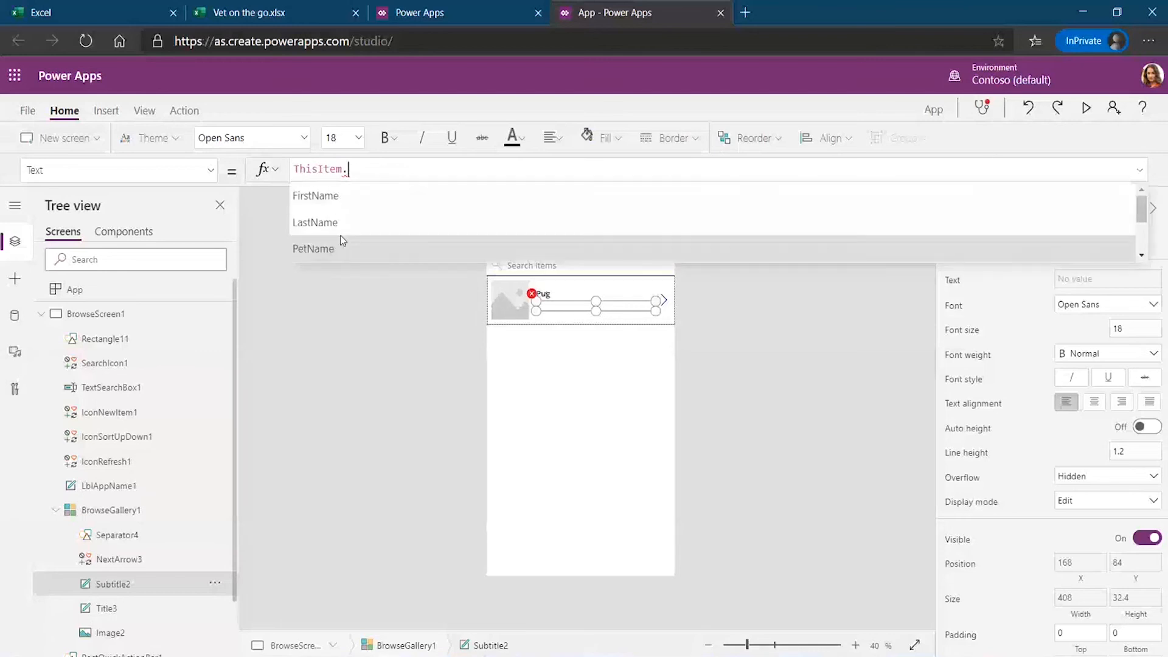
click(340, 195)
click(722, 363)
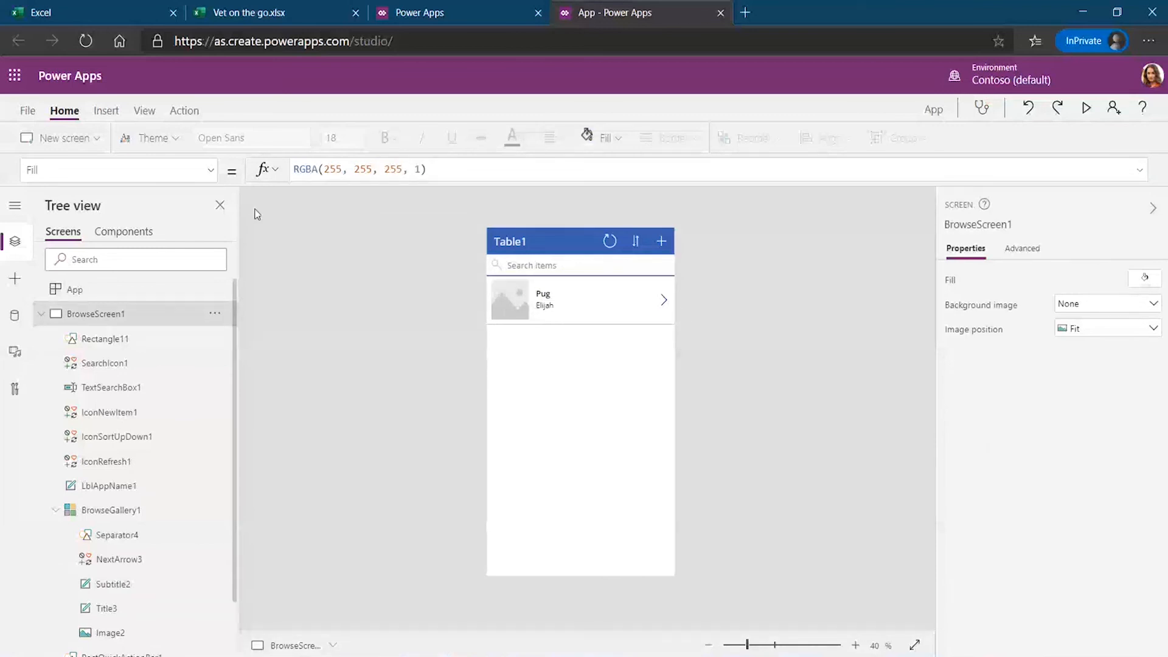
Apply the standard Dark theme to the app.
click(176, 141)
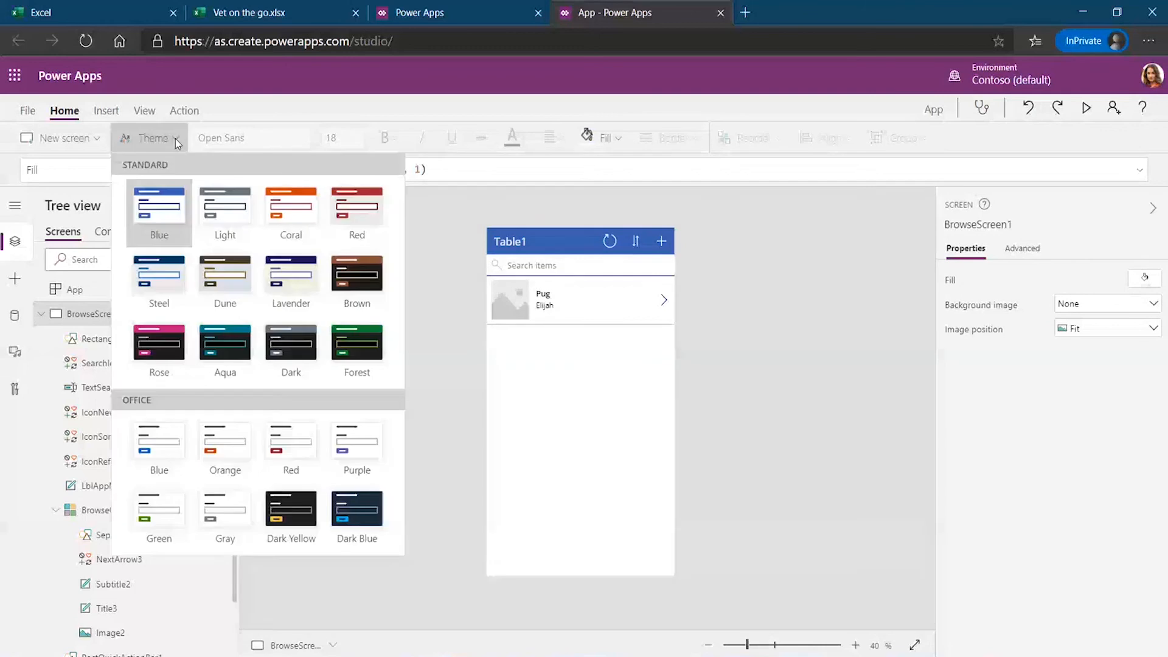
click(293, 336)
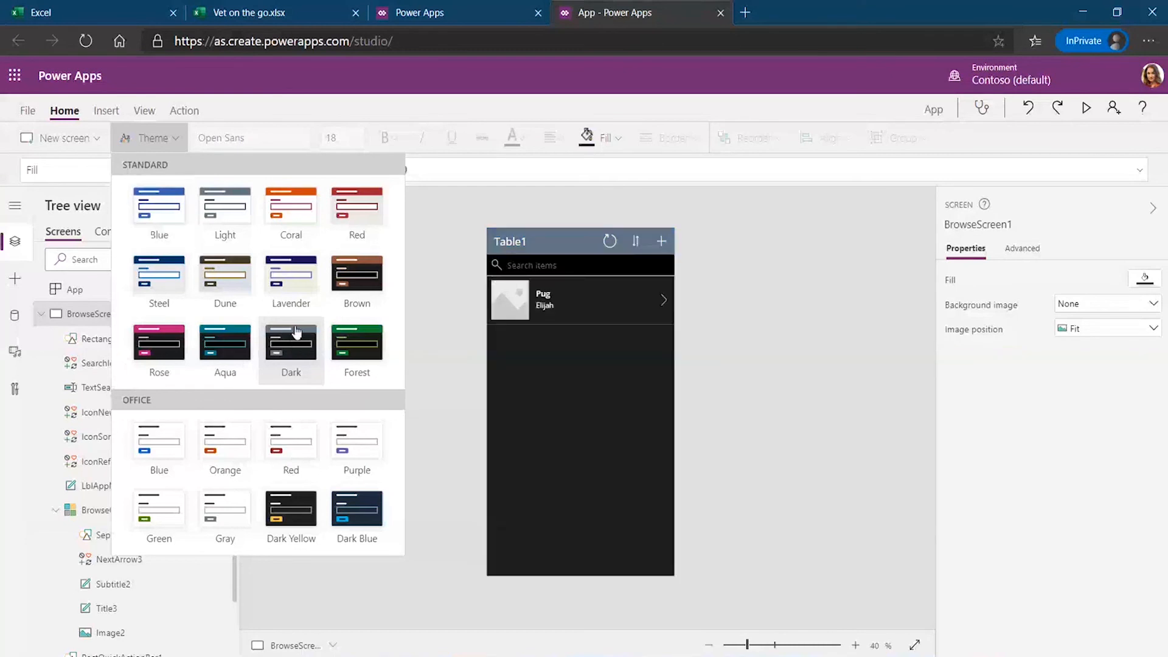
click(865, 432)
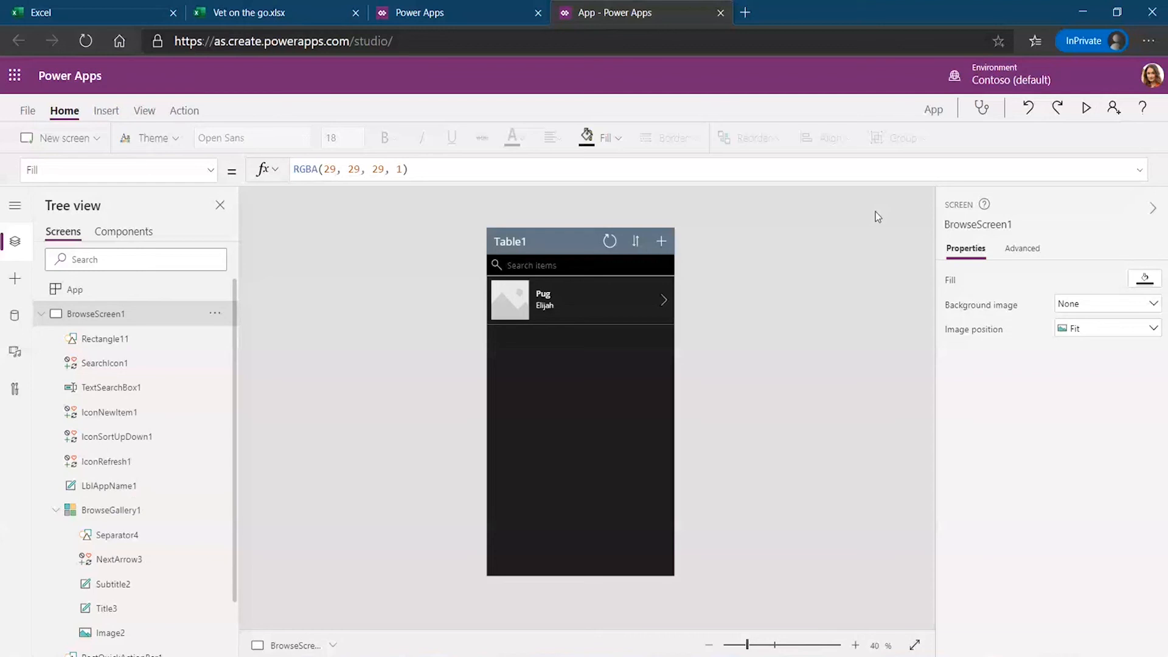
Preview the app, start a new record, and enter the customer's first and last name.
click(1086, 107)
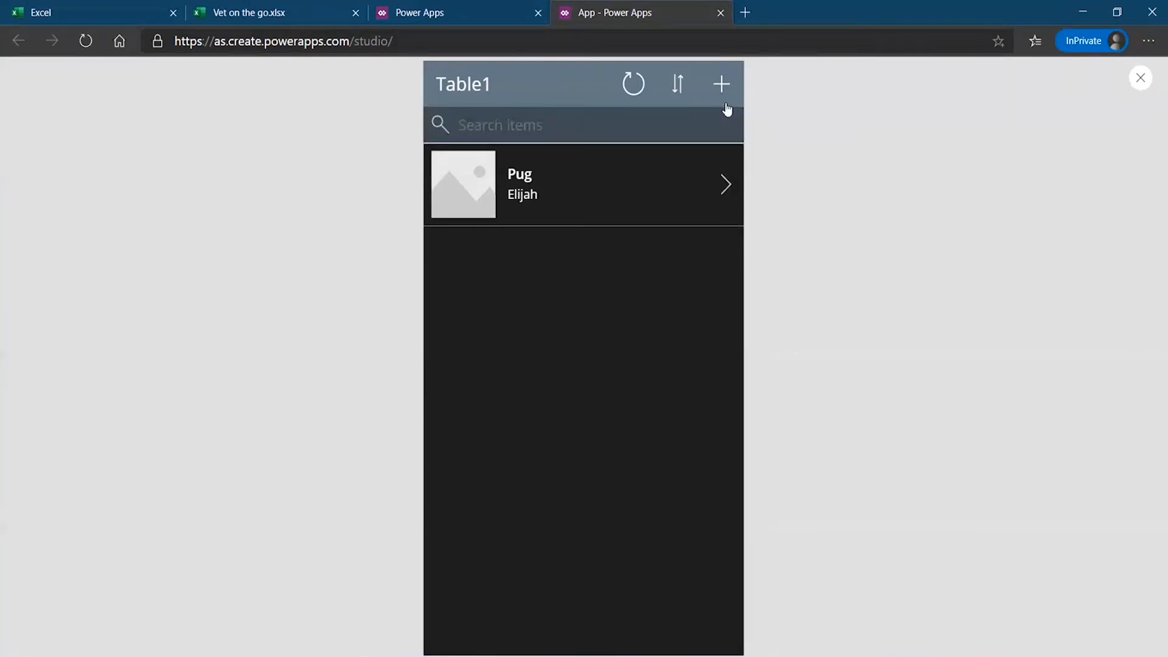
click(722, 86)
click(517, 234)
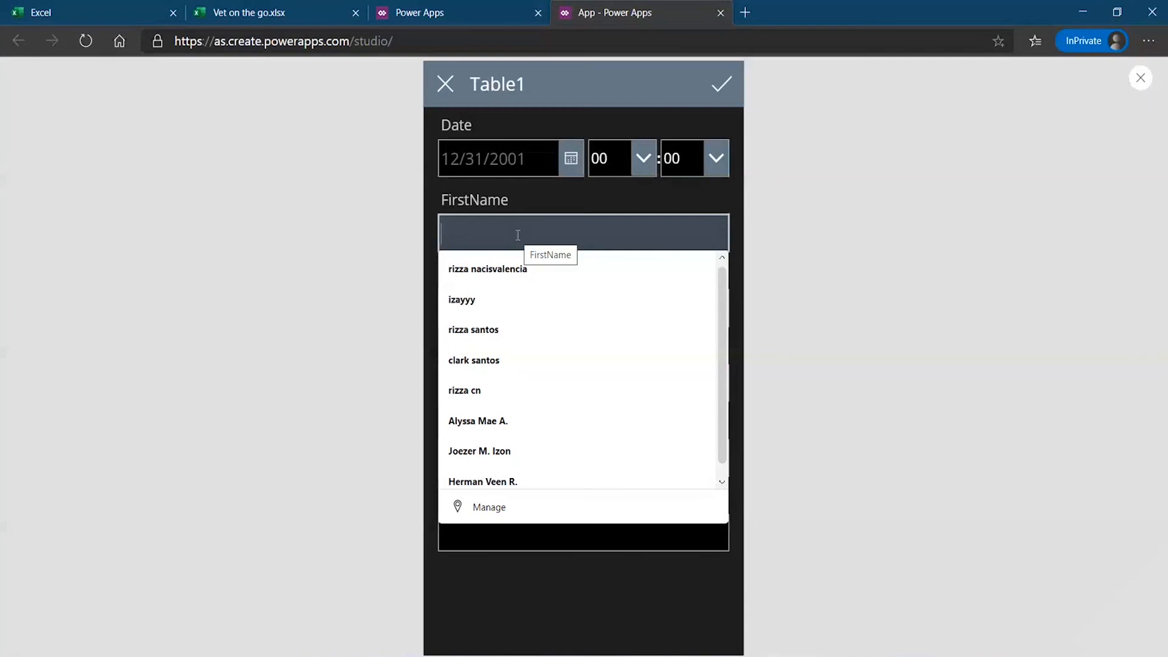
text(jo)
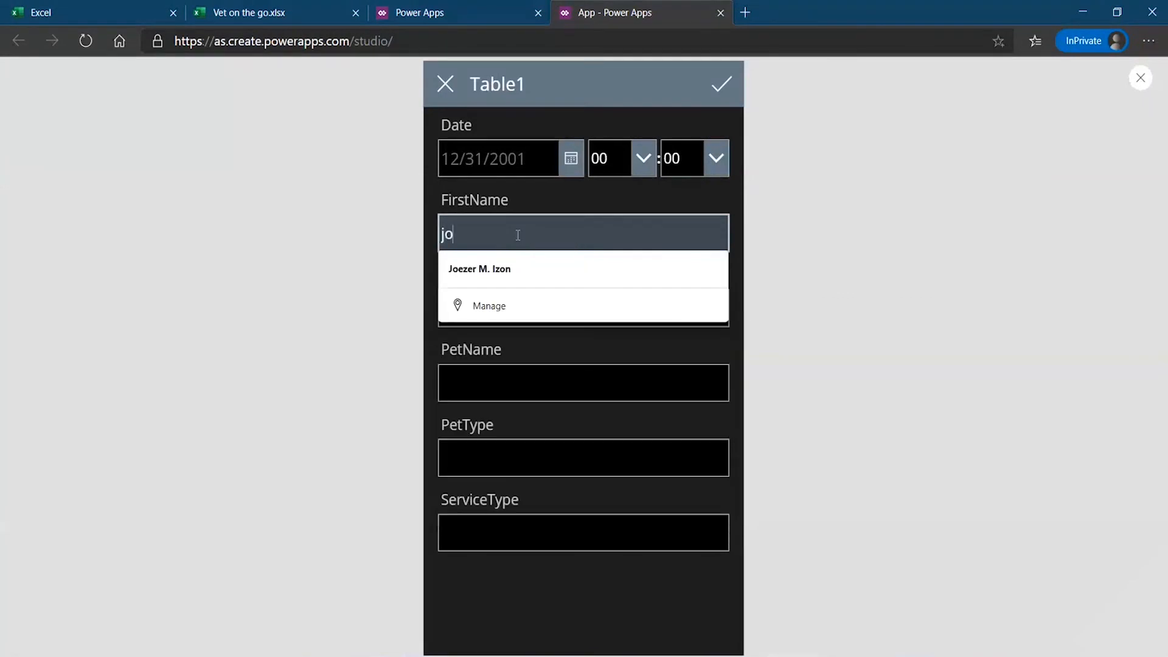
text(hn)
click(482, 305)
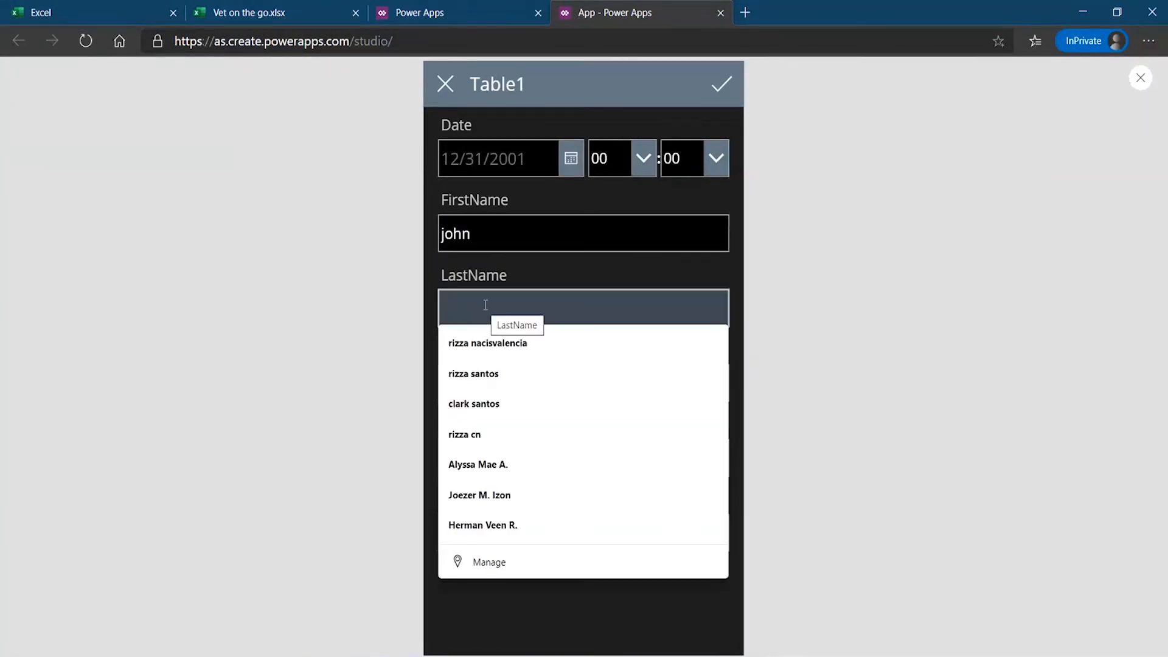
text(doe)
Fill in the new record's PetName as sam, PetType as cat and ServiceType as consult.
click(485, 369)
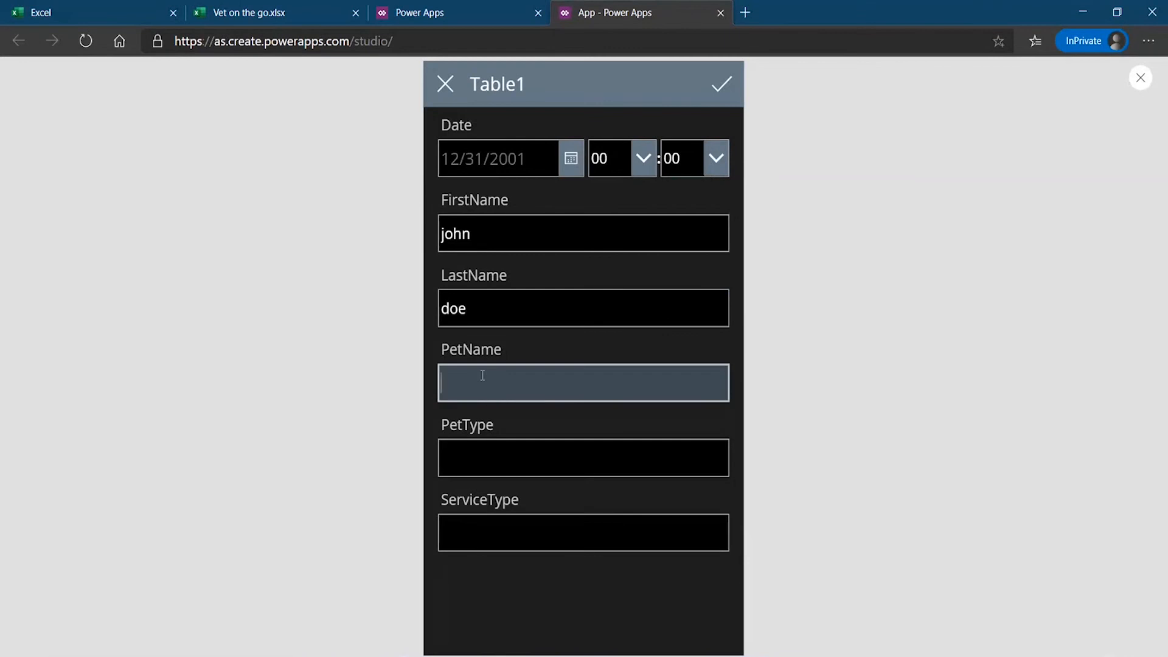
text(sam)
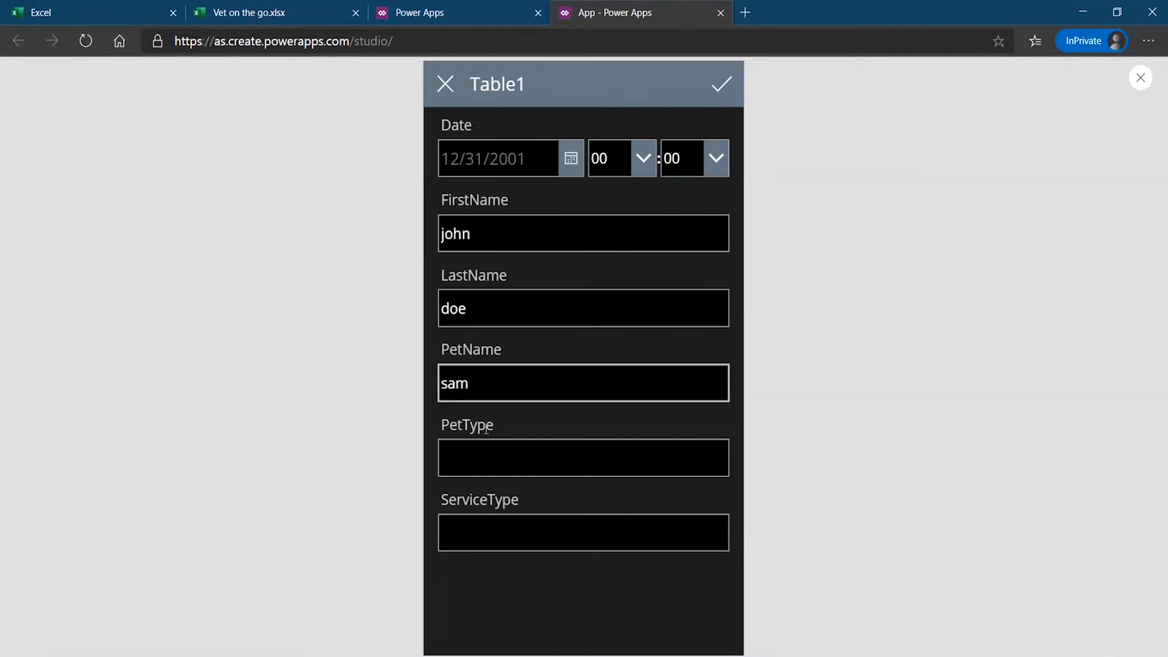
click(482, 462)
text(cat)
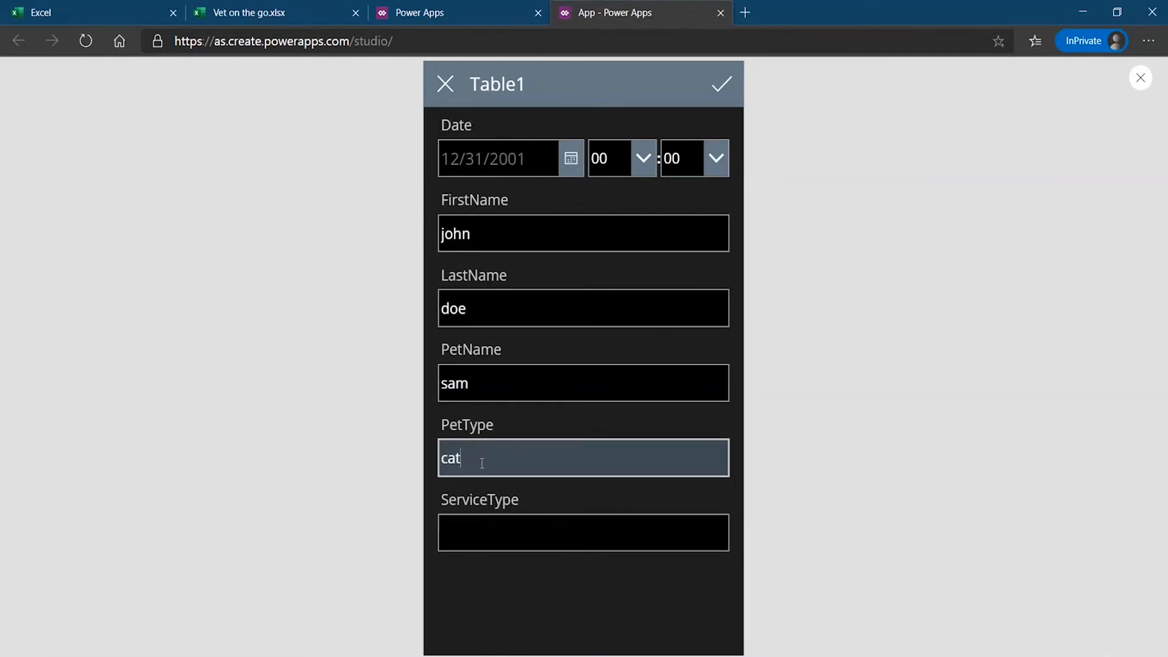
click(475, 531)
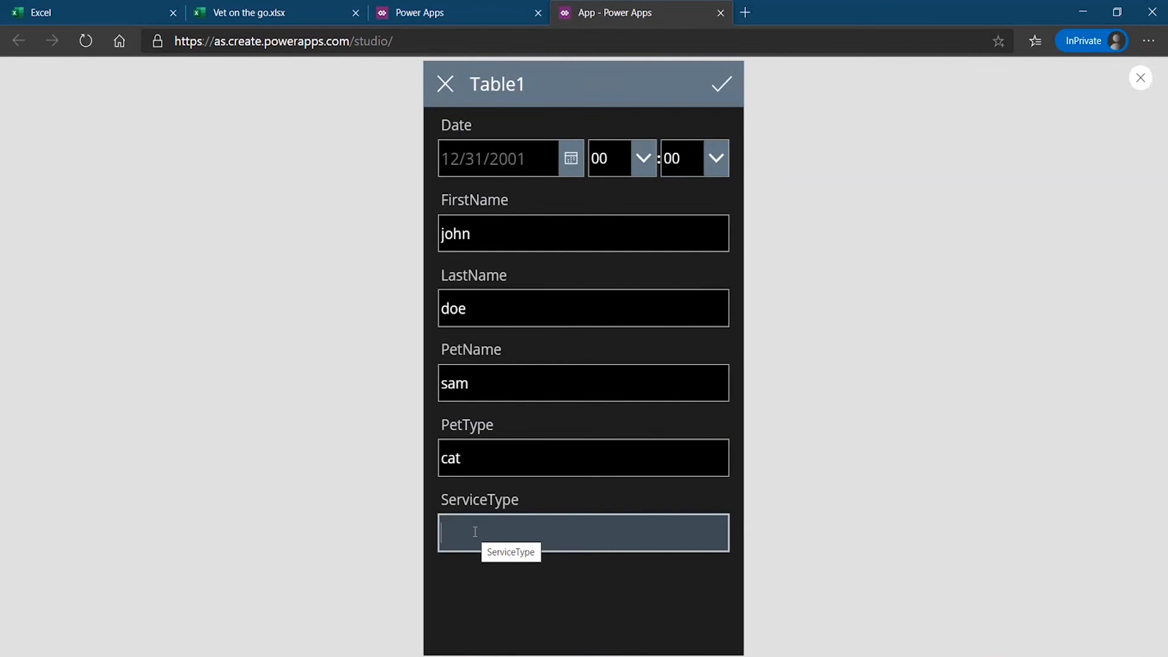
text(consu)
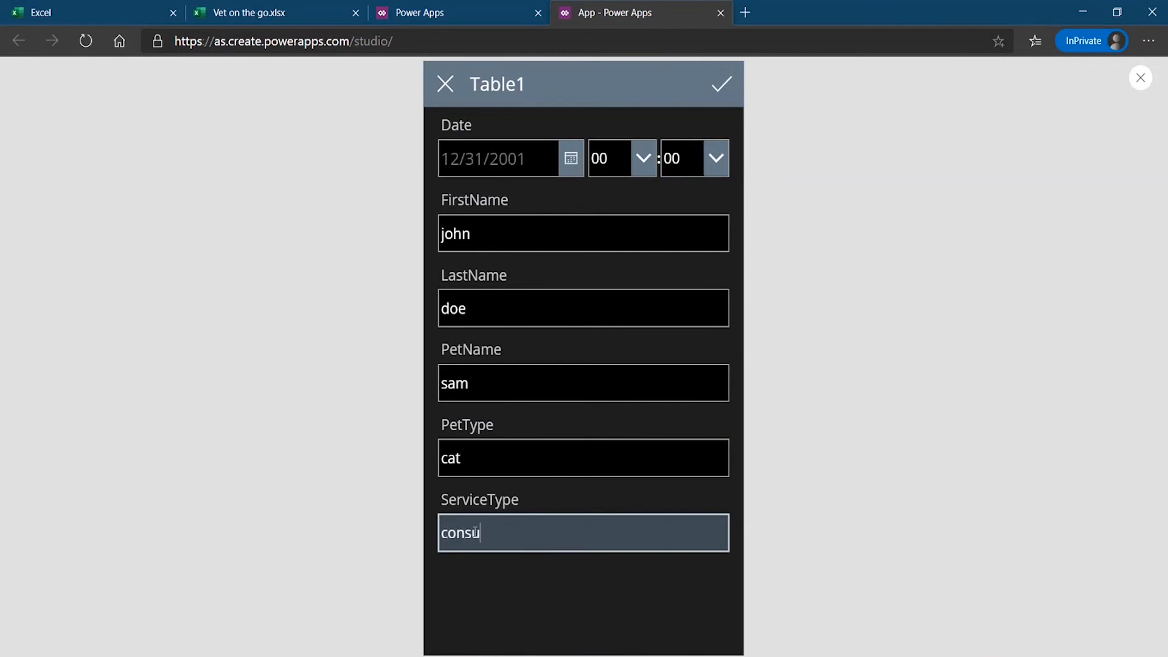
text(lt)
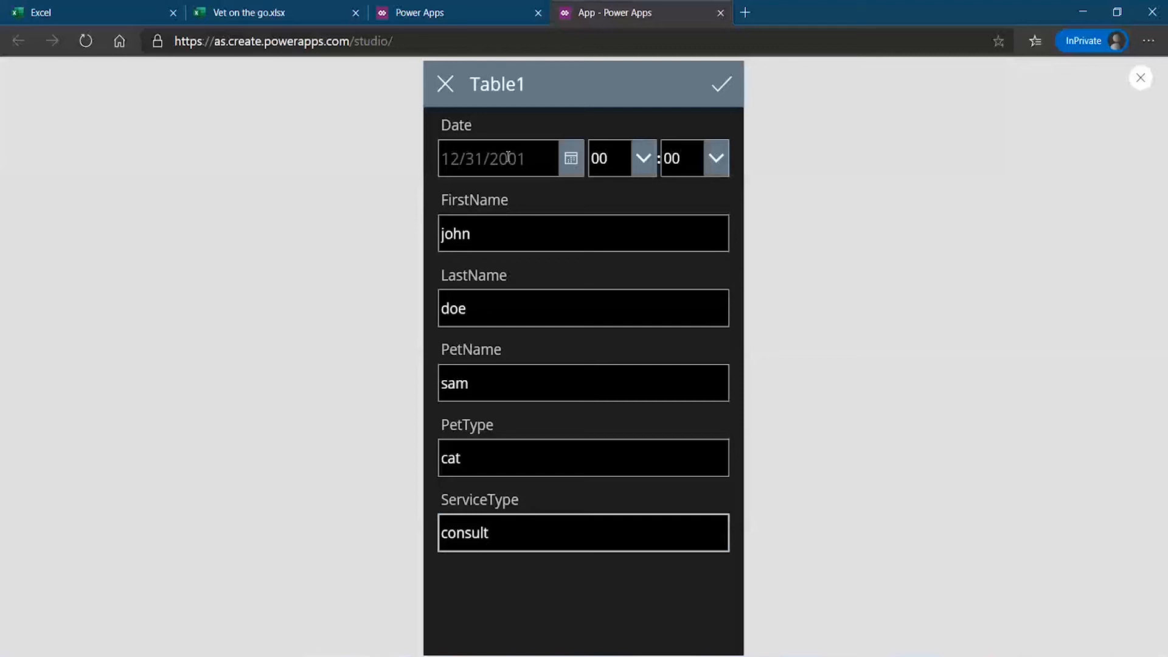
Try to pick September 22, 2020 as the date, set the hour to 09, and submit the record.
click(570, 157)
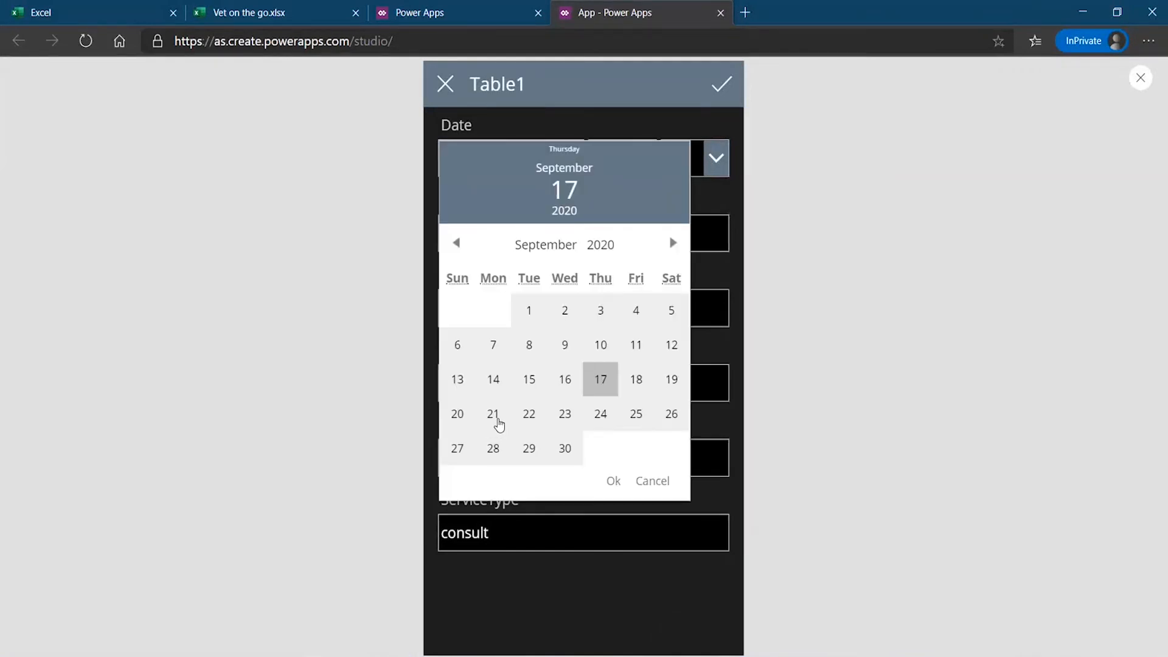
click(531, 419)
click(696, 122)
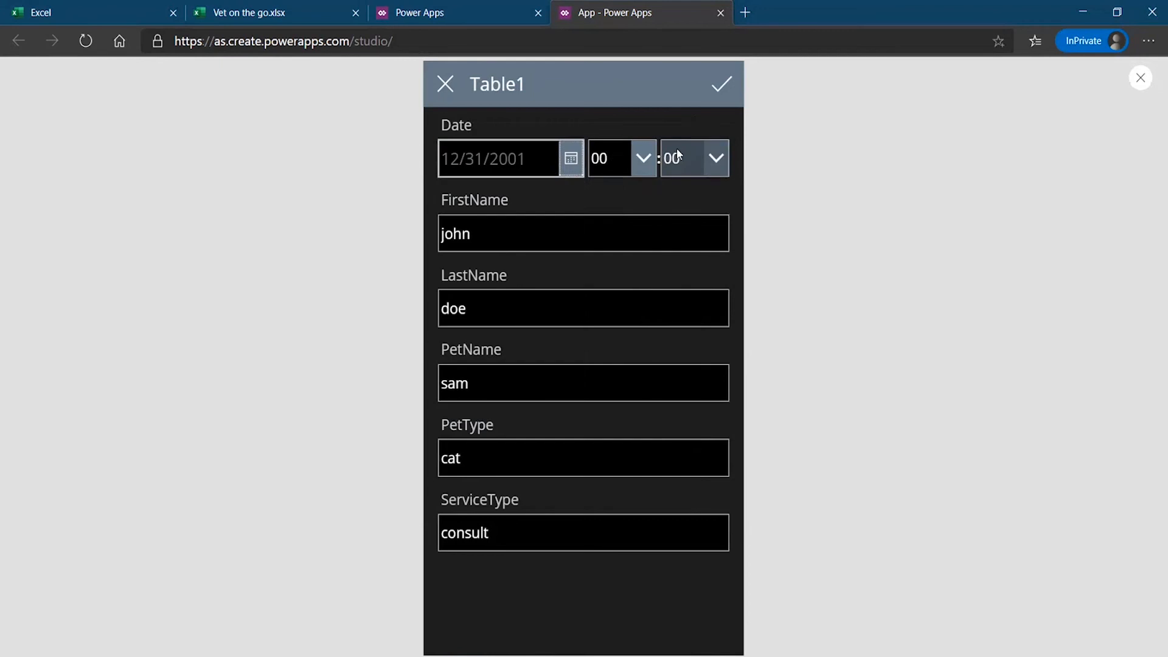
click(634, 169)
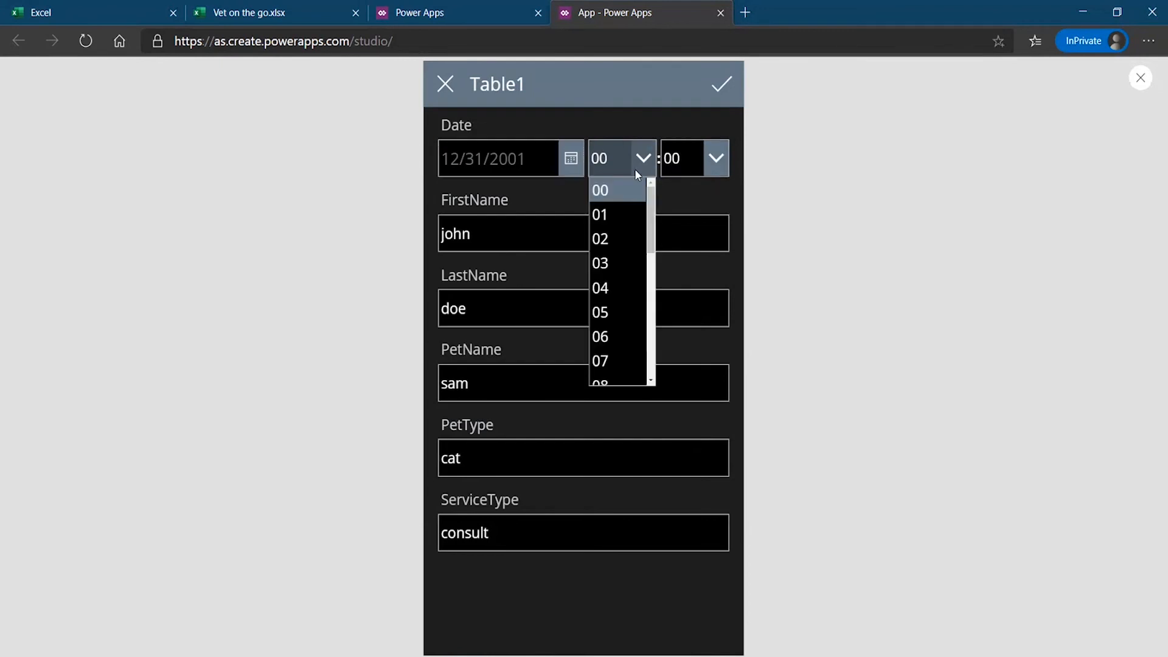
scroll(608, 314, down, 2)
click(611, 315)
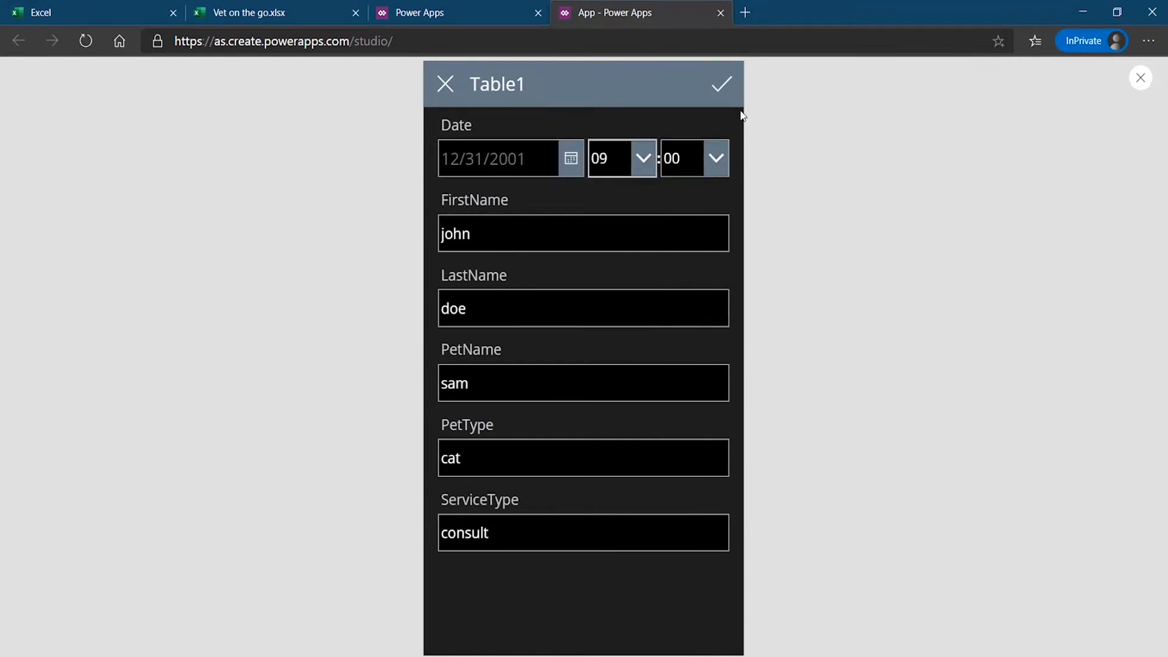
click(715, 86)
Exit the preview, dismissing the tip and error message, and close the app without saving.
click(1141, 79)
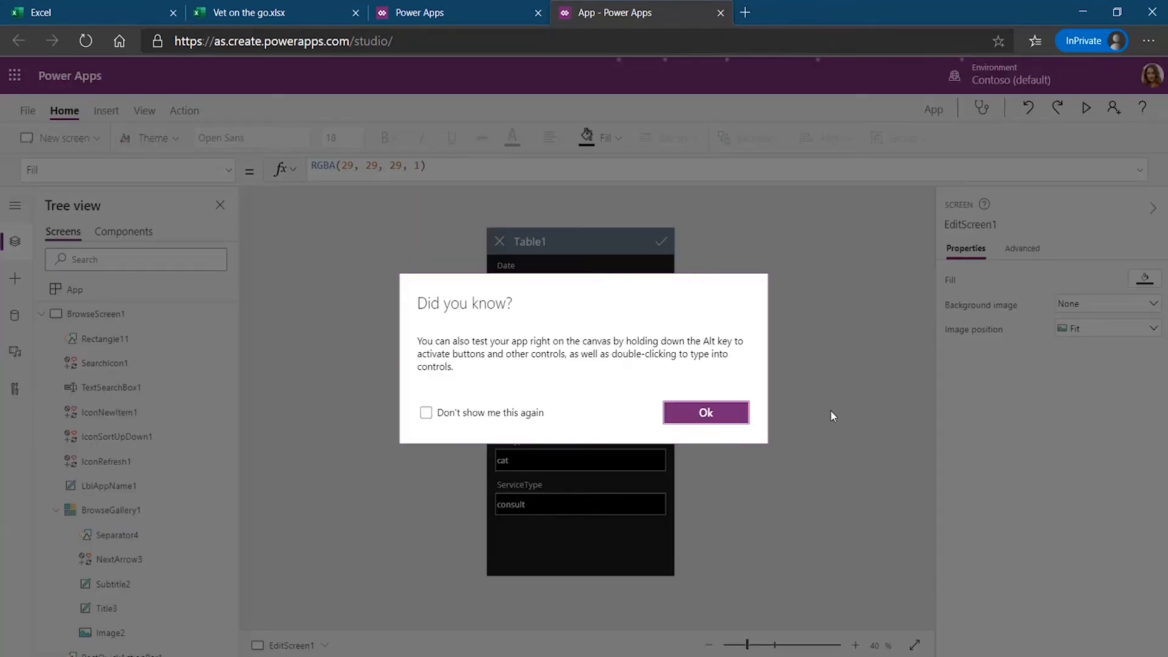
click(725, 420)
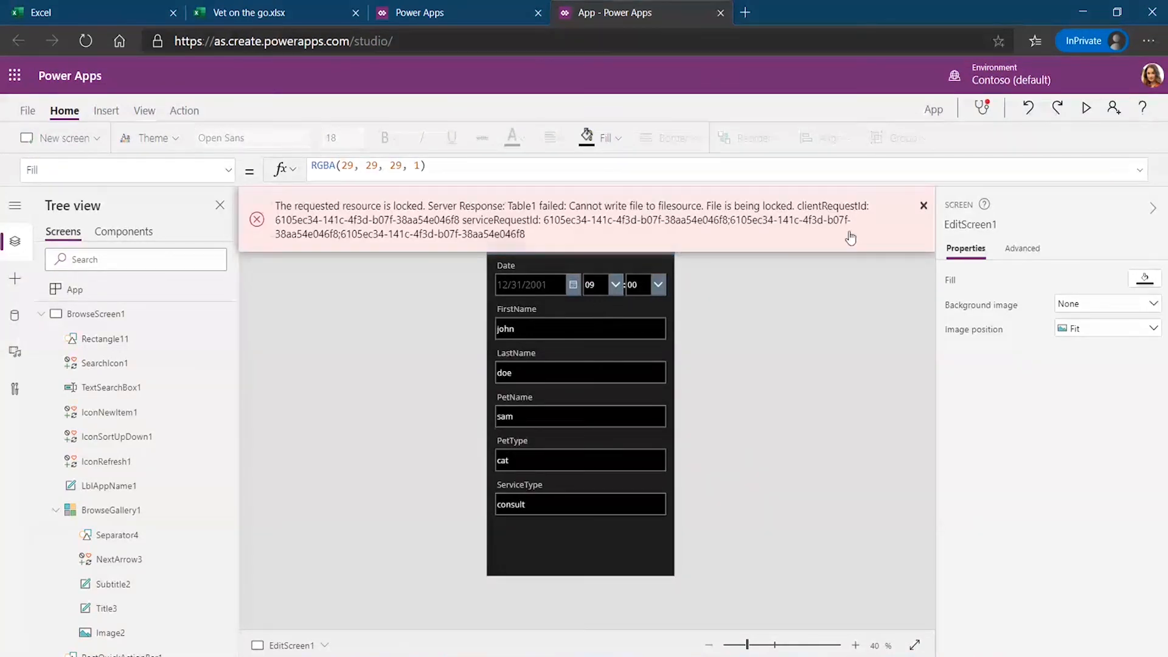
click(924, 205)
click(720, 19)
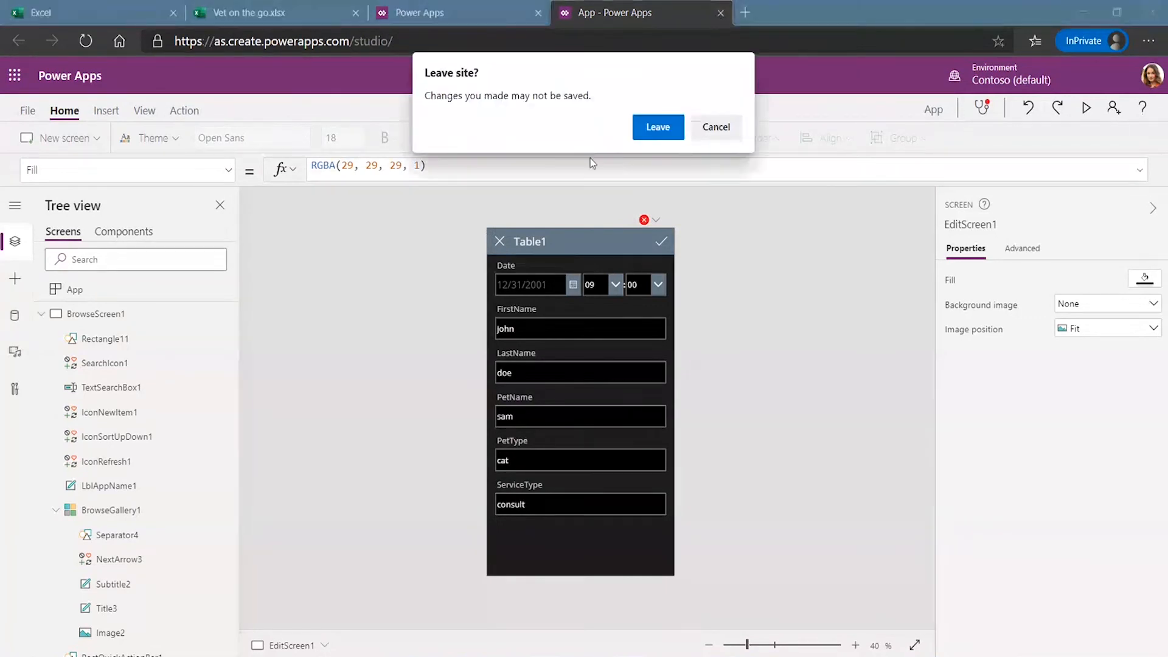
click(655, 125)
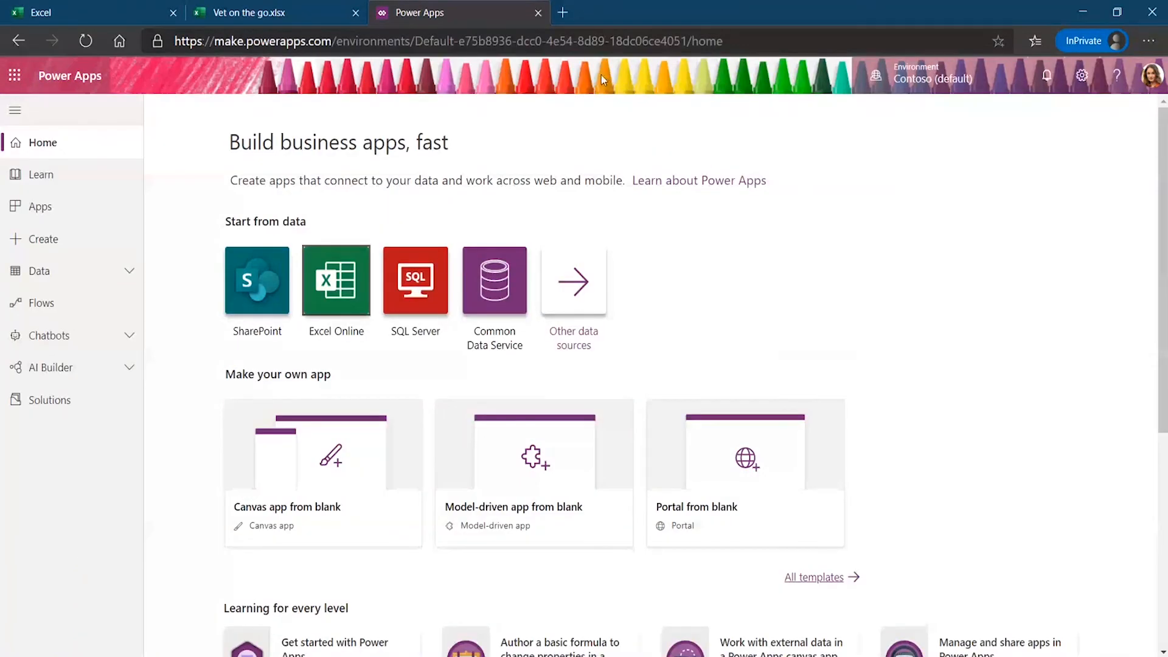
Generate an app from the Change Request list on the My New Site SharePoint site.
click(254, 289)
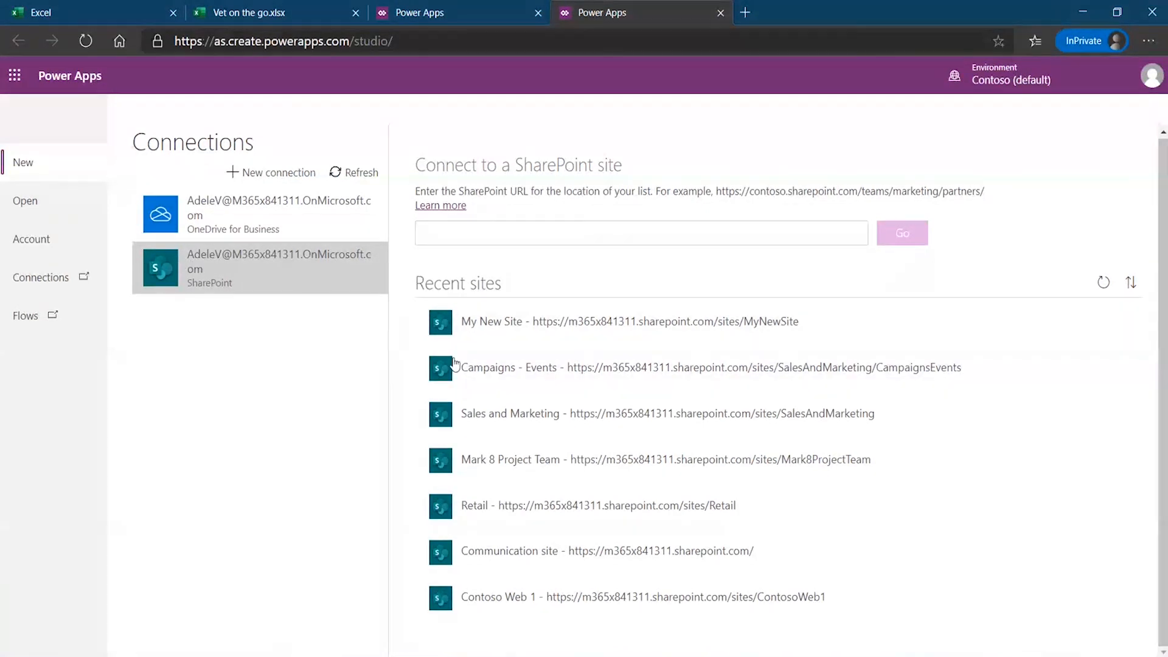
click(751, 496)
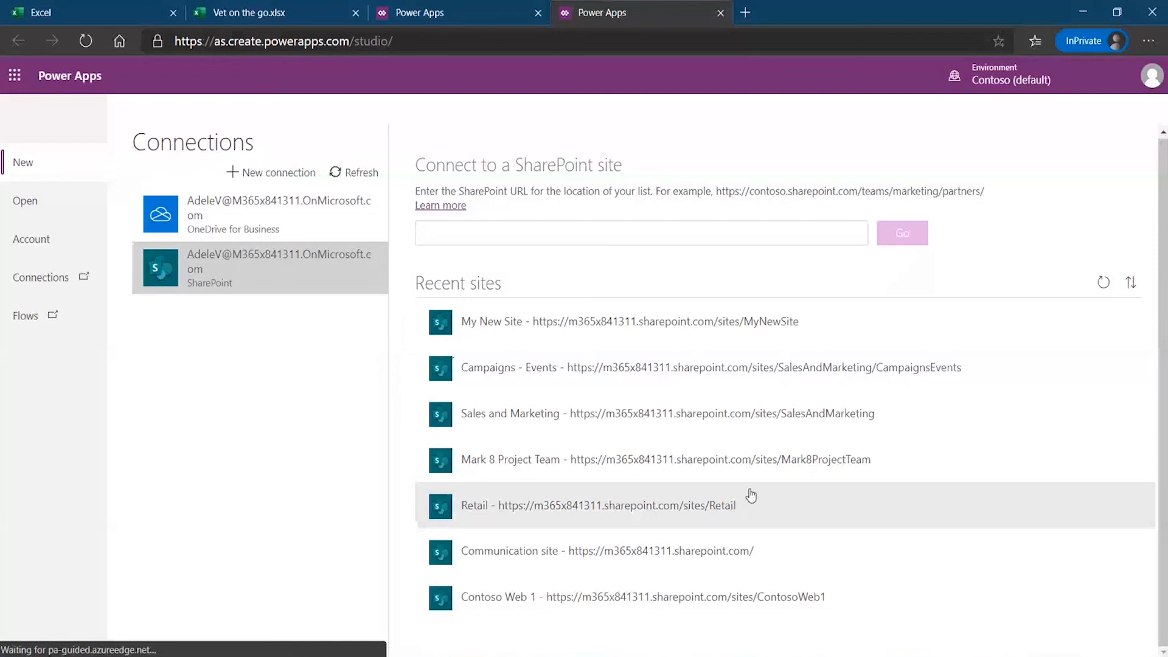
click(520, 323)
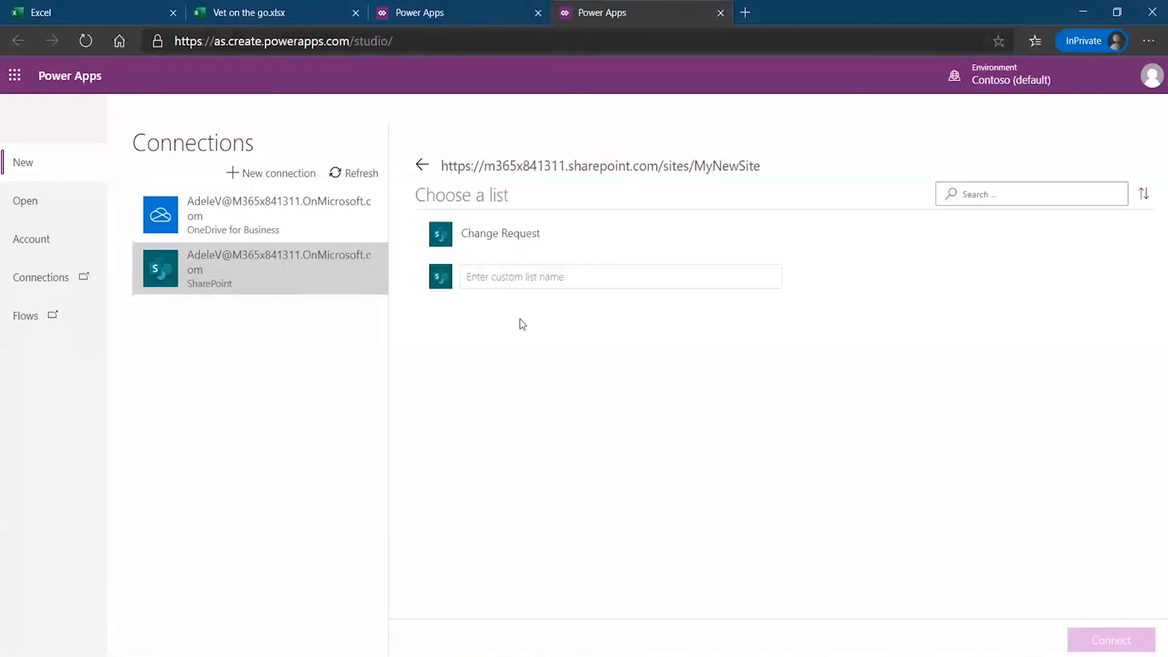
click(533, 243)
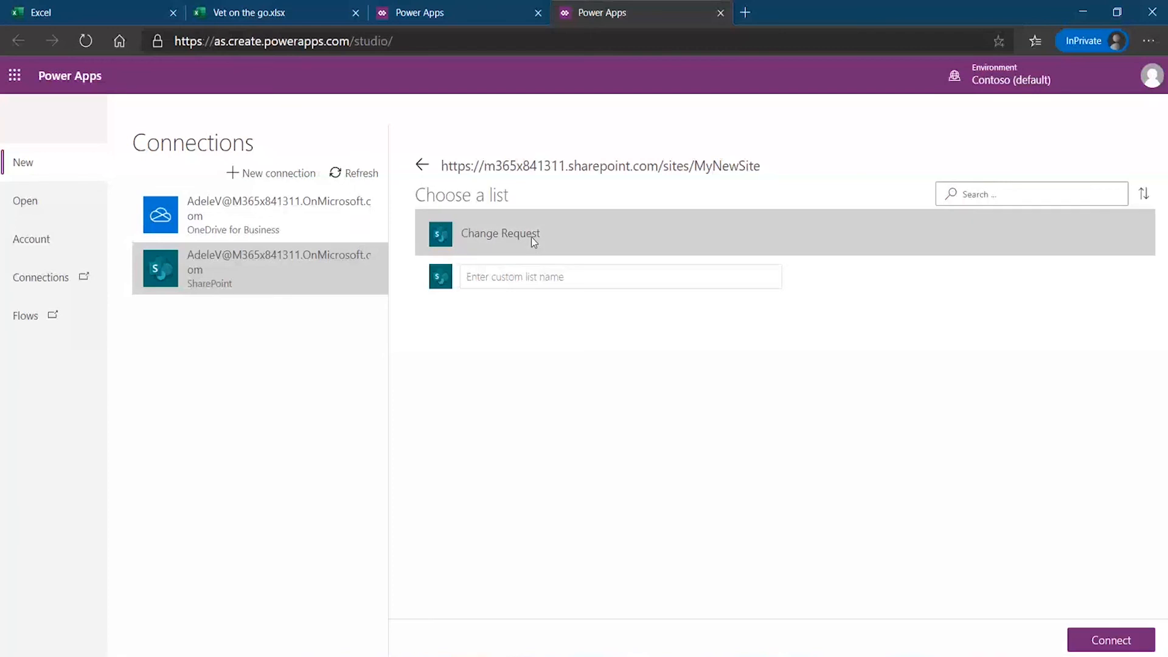
click(1119, 646)
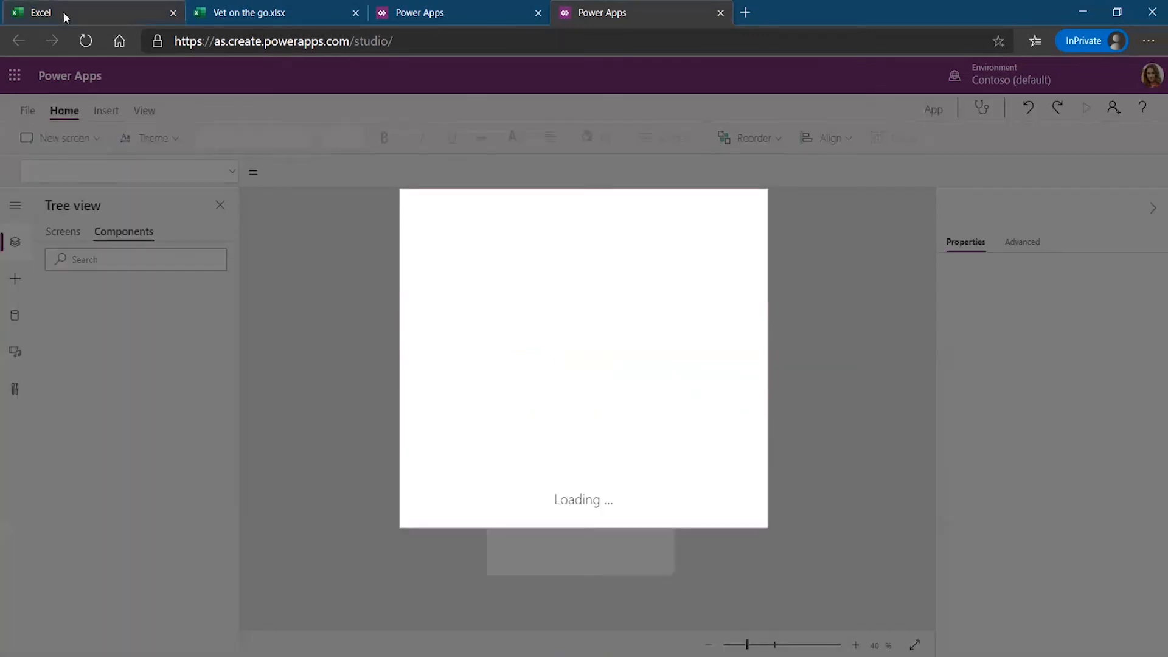
Open the Change Request list of My New Site in SharePoint.
click(63, 13)
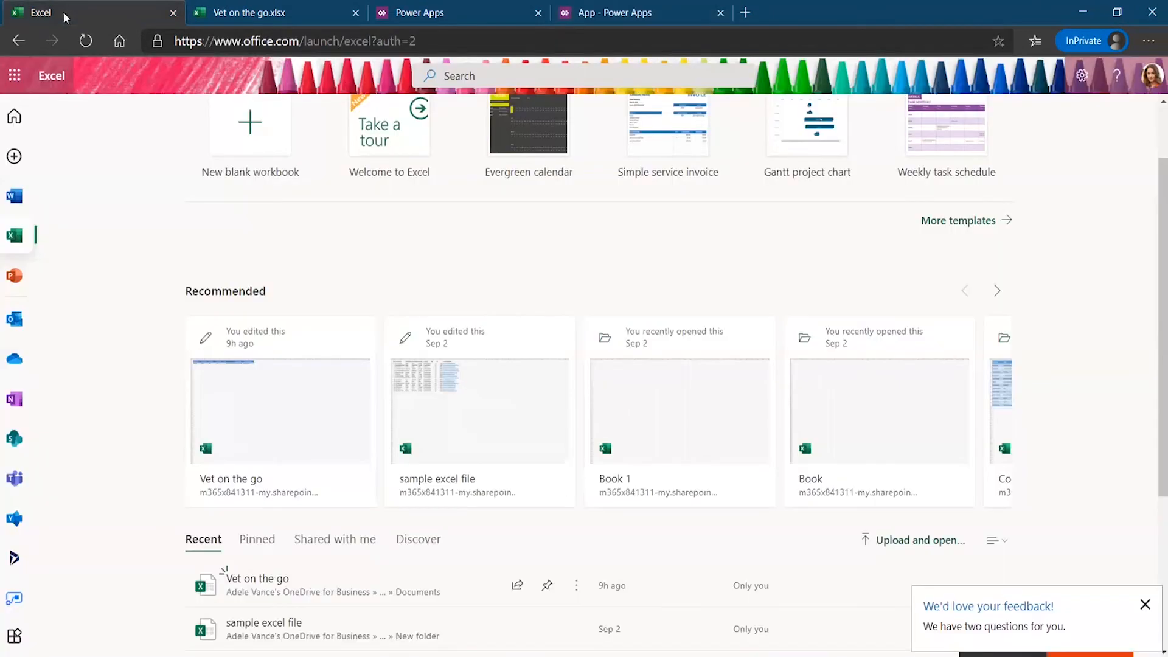
click(15, 439)
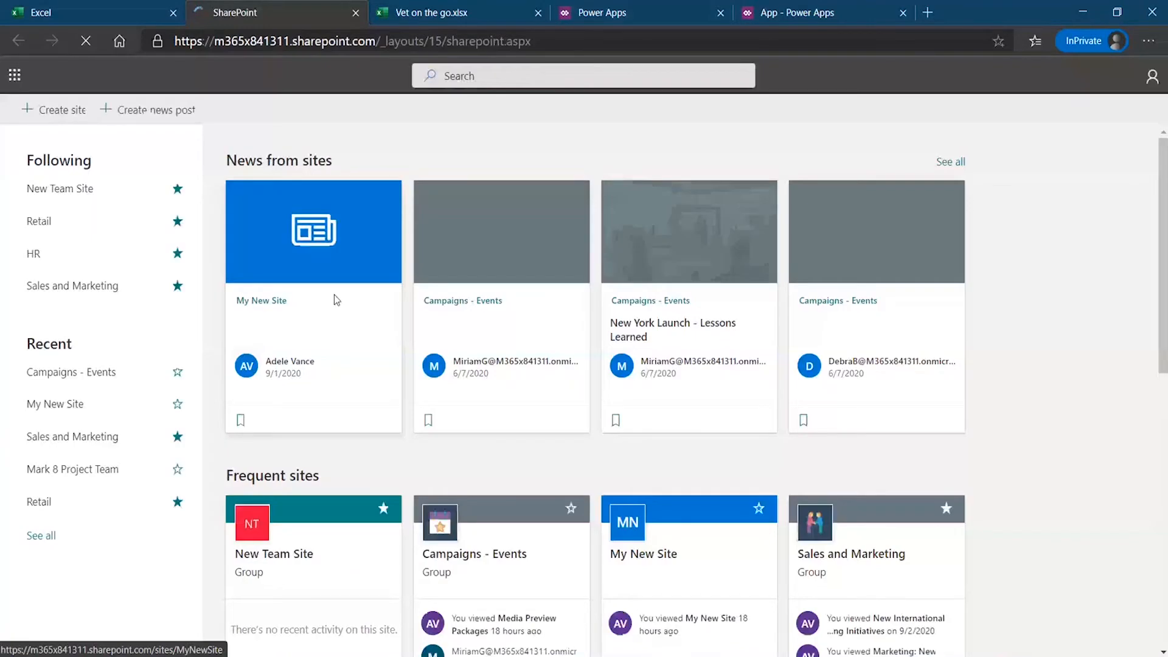
click(36, 405)
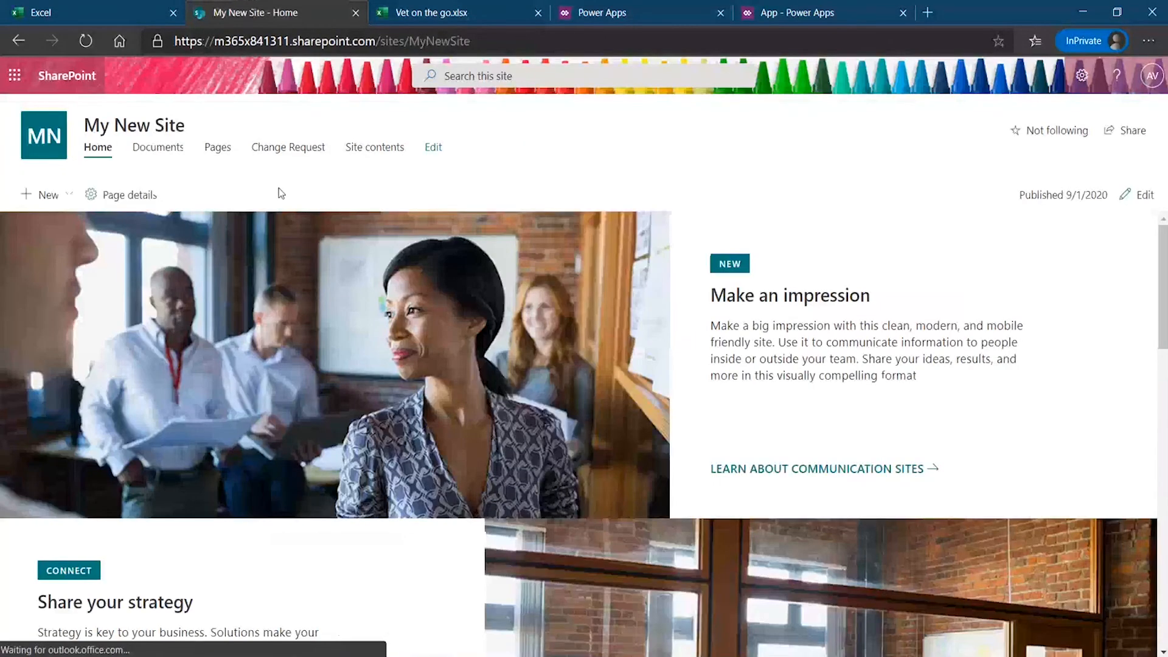
click(280, 152)
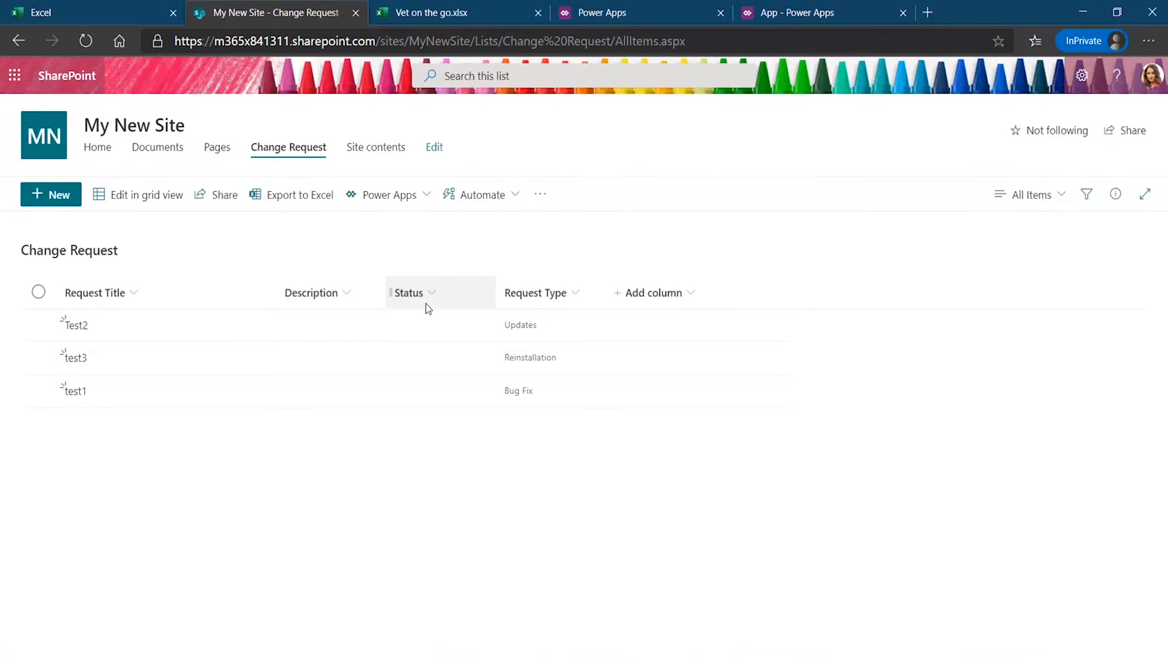
Switch to the generated Change Request app in Power Apps Studio and skip its welcome message.
click(613, 13)
click(787, 17)
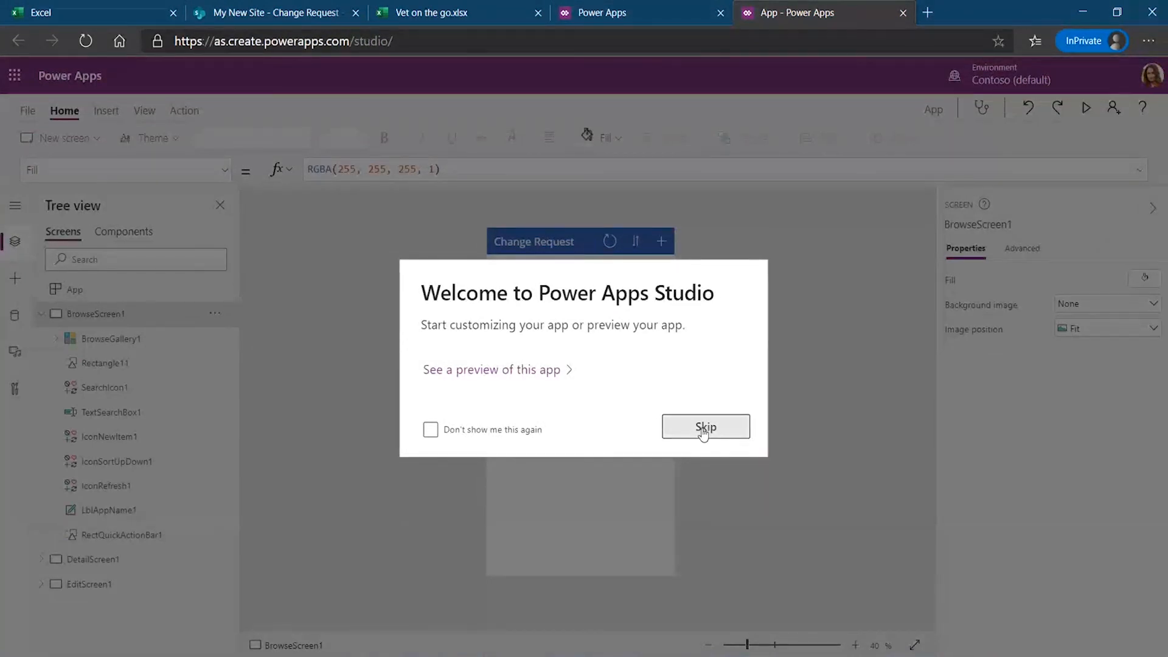
click(703, 429)
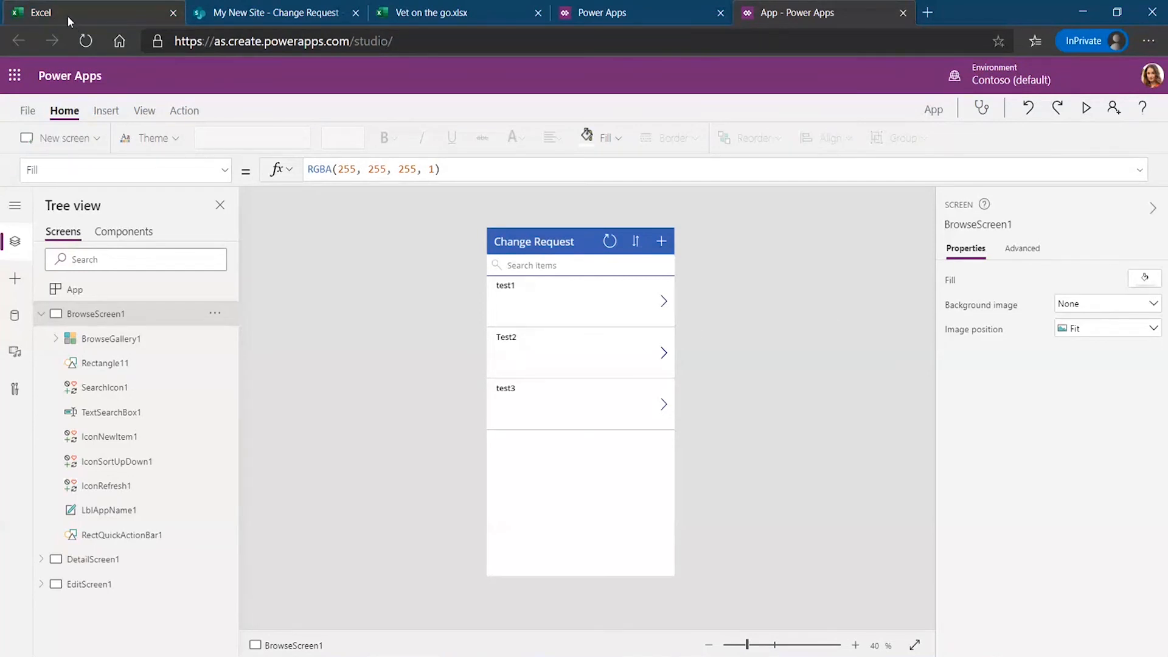
Create a flow for the SharePoint Change Request list from the "Start approval when a new item is added" template, accepting its connections.
click(251, 14)
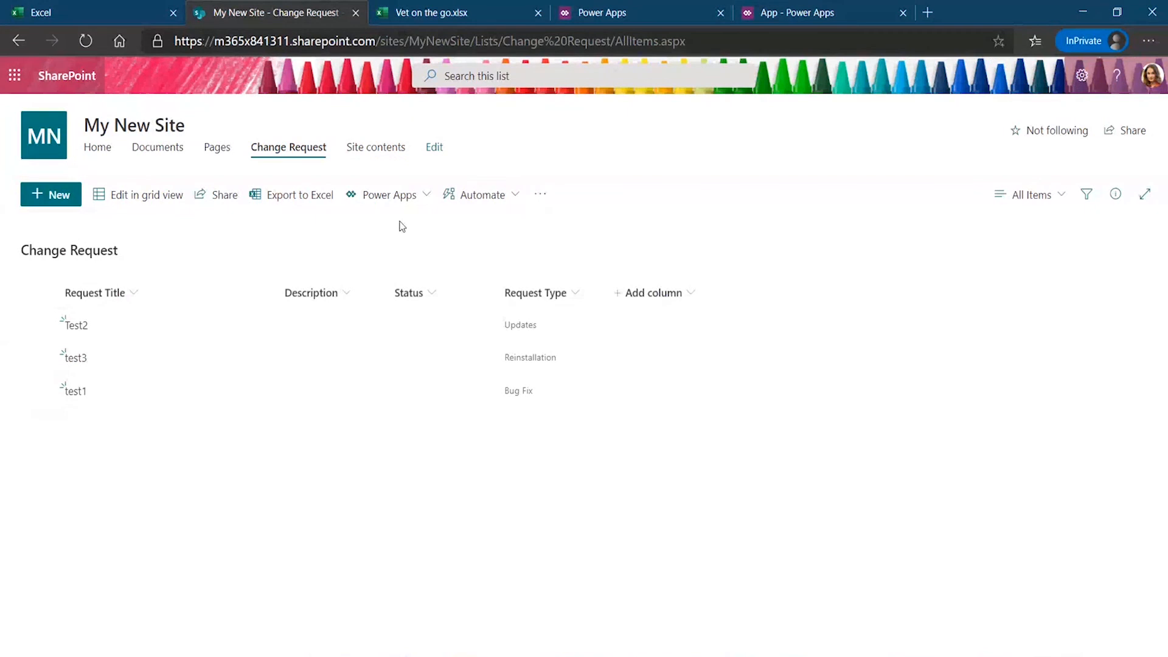
click(514, 197)
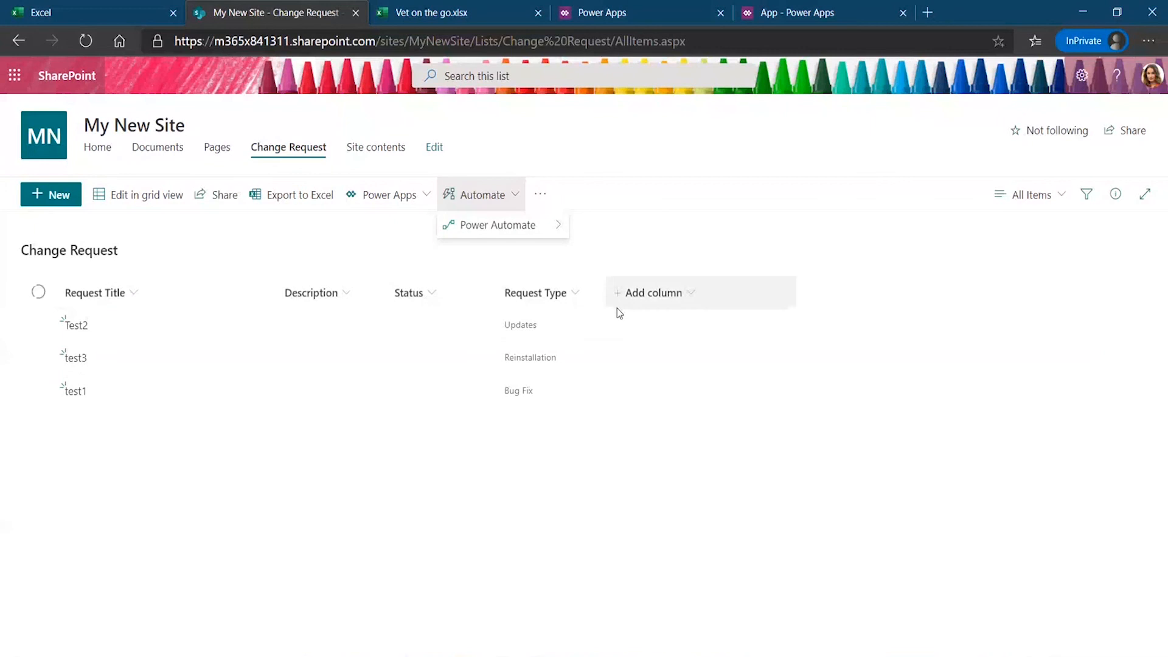
mouse_move(488, 234)
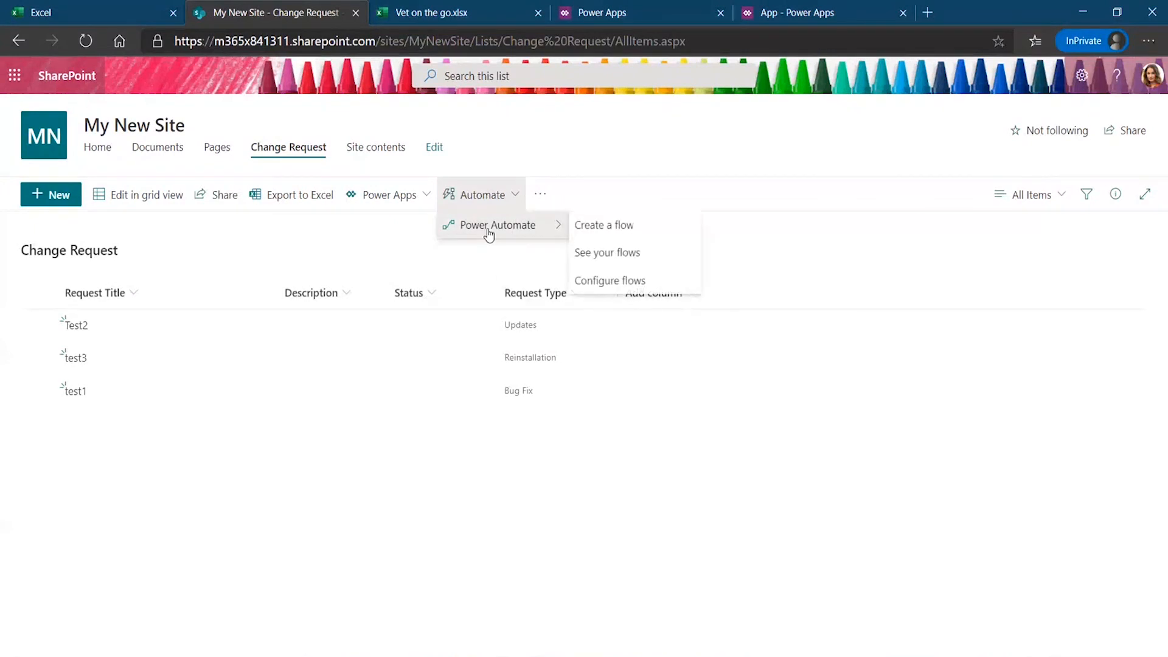
click(599, 228)
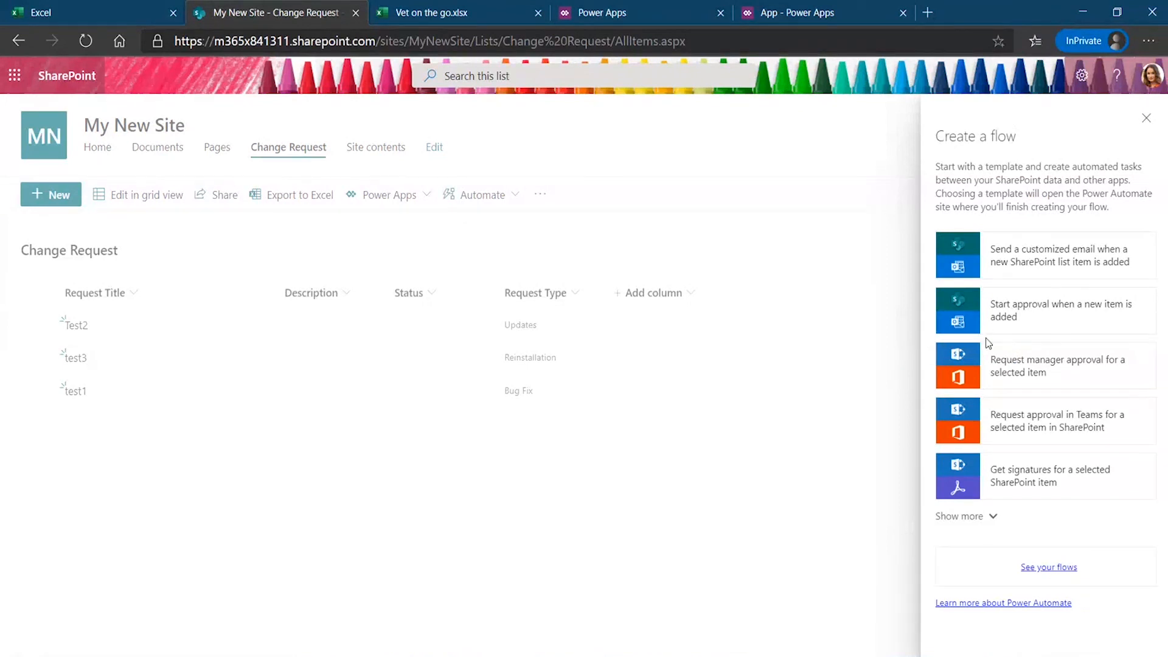
click(1051, 319)
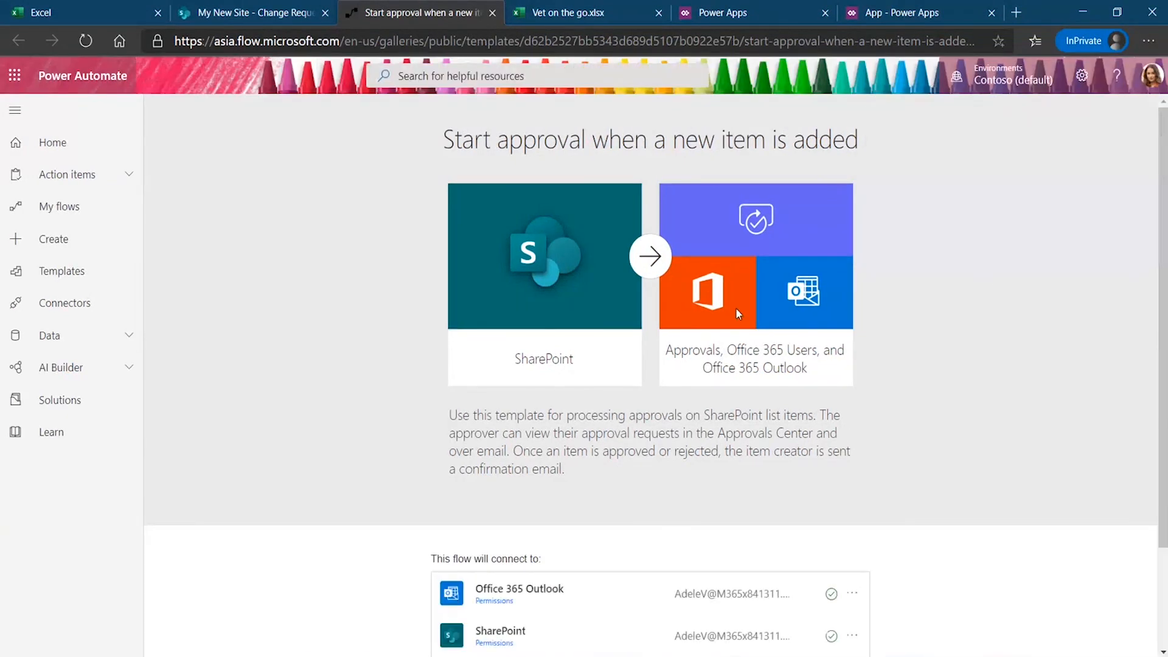
scroll(736, 308, down, 3)
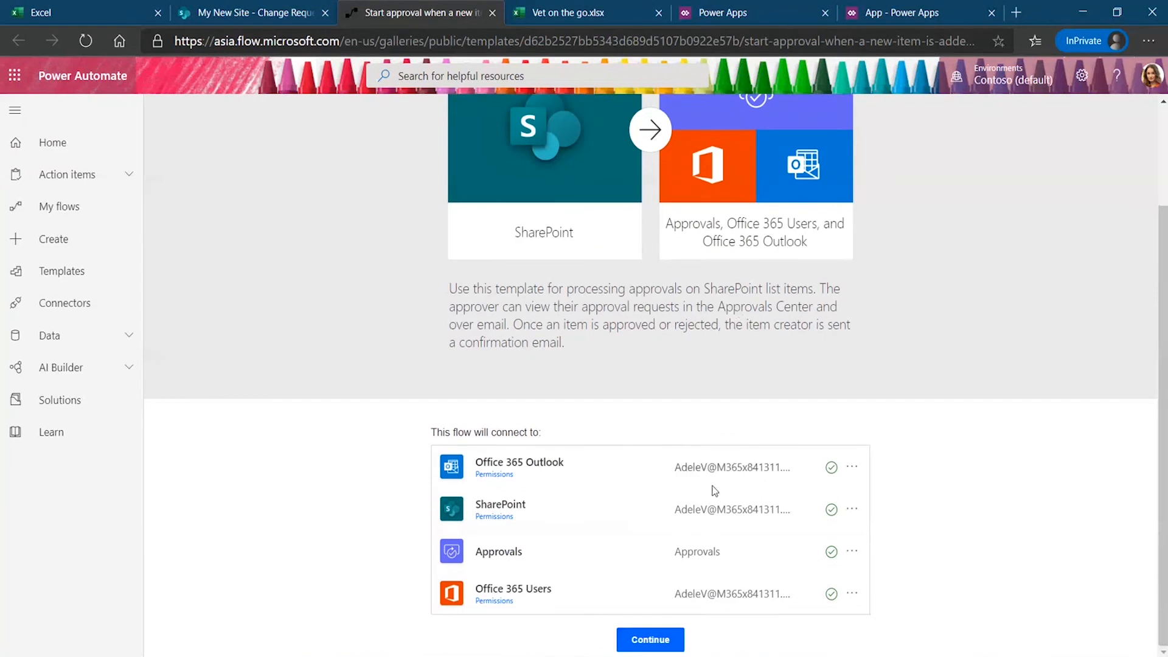
click(650, 639)
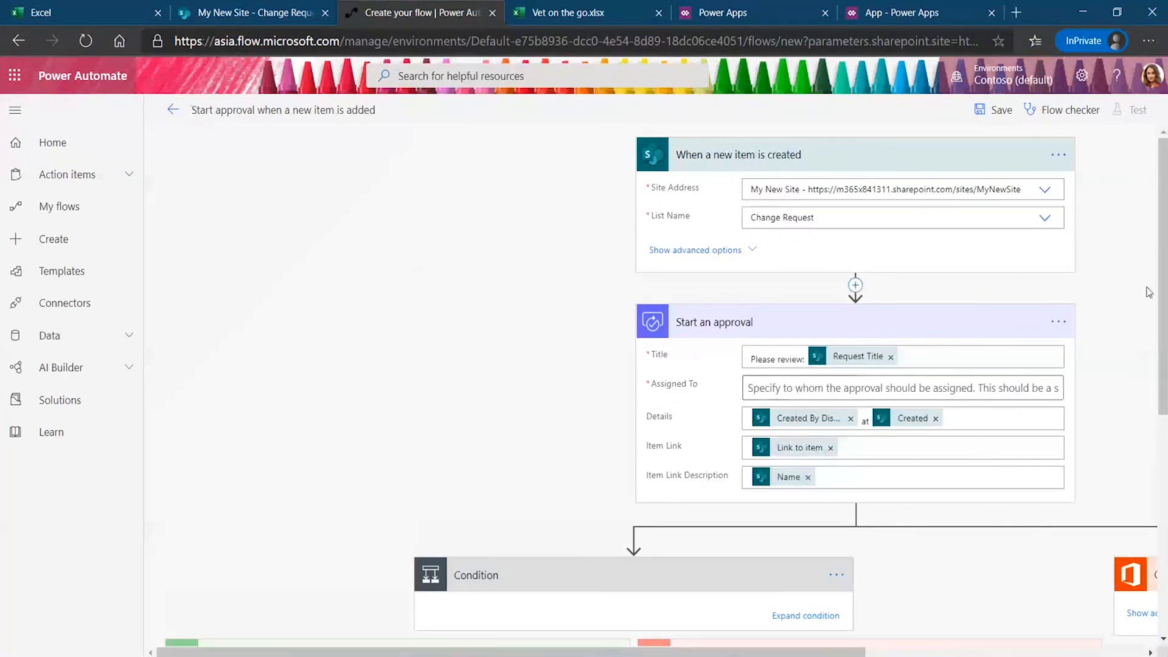
Assign the Start an approval action to the suggested approver by entering the person's name.
scroll(1161, 284, down, 3)
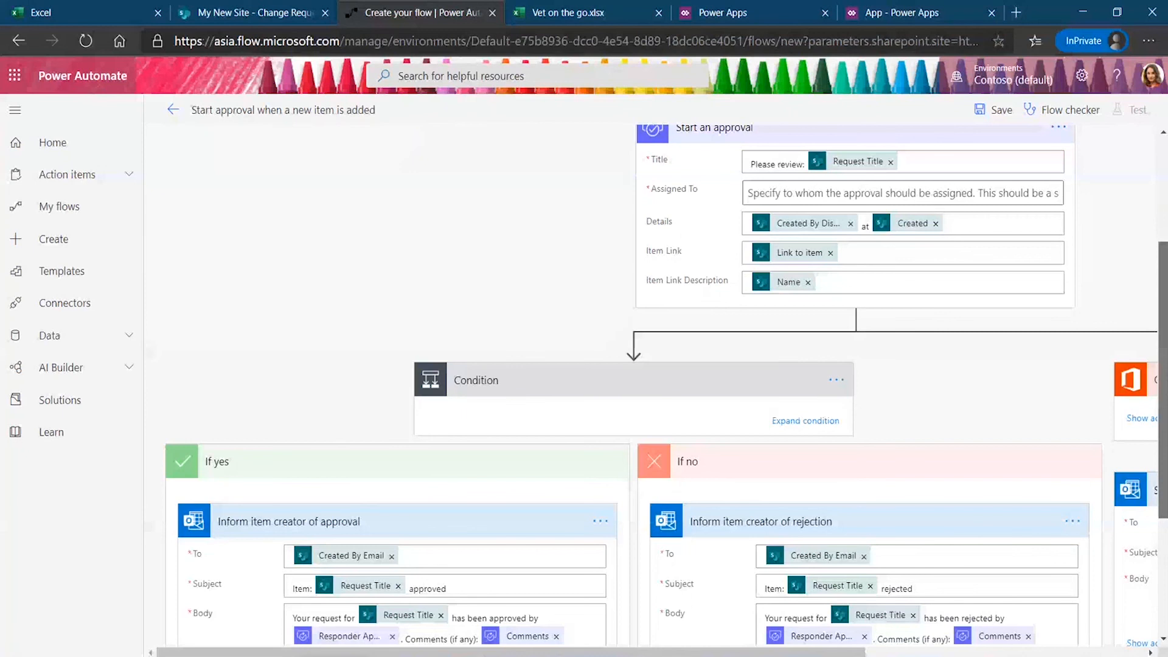
scroll(955, 341, up, 3)
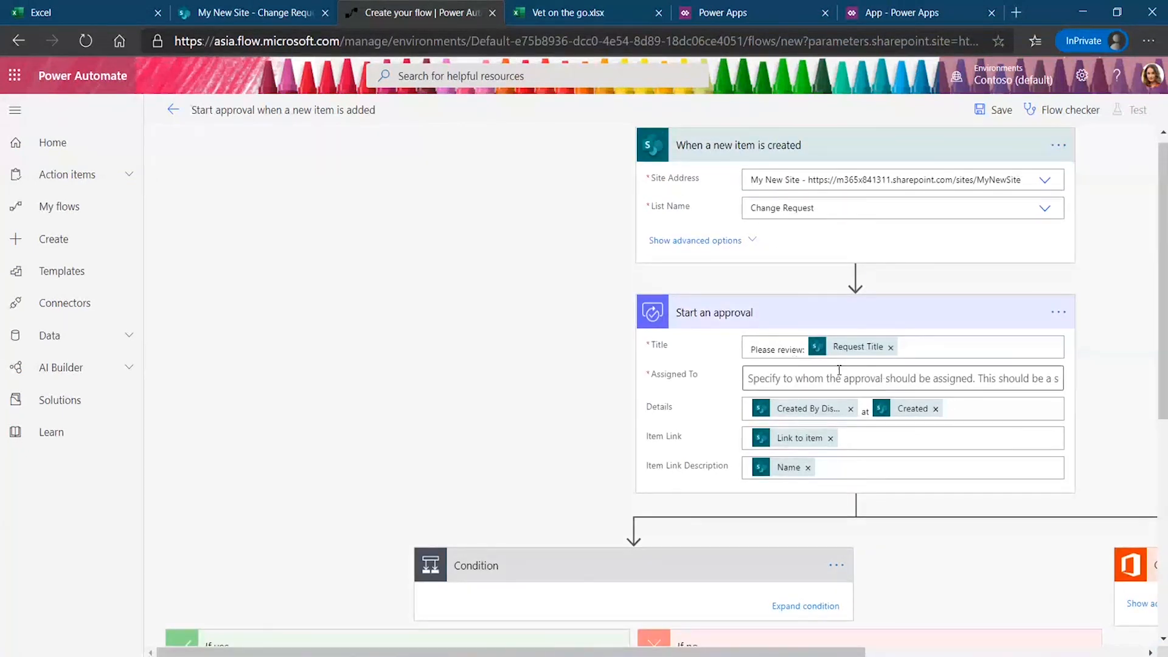
click(773, 374)
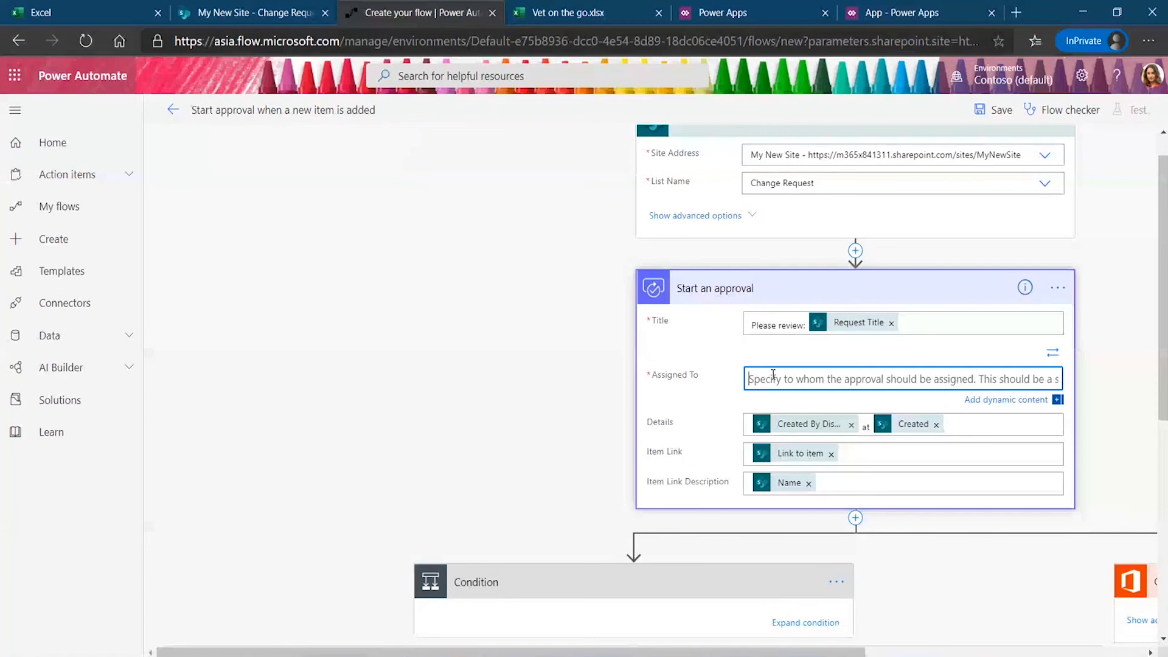
scroll(773, 374, up, 1)
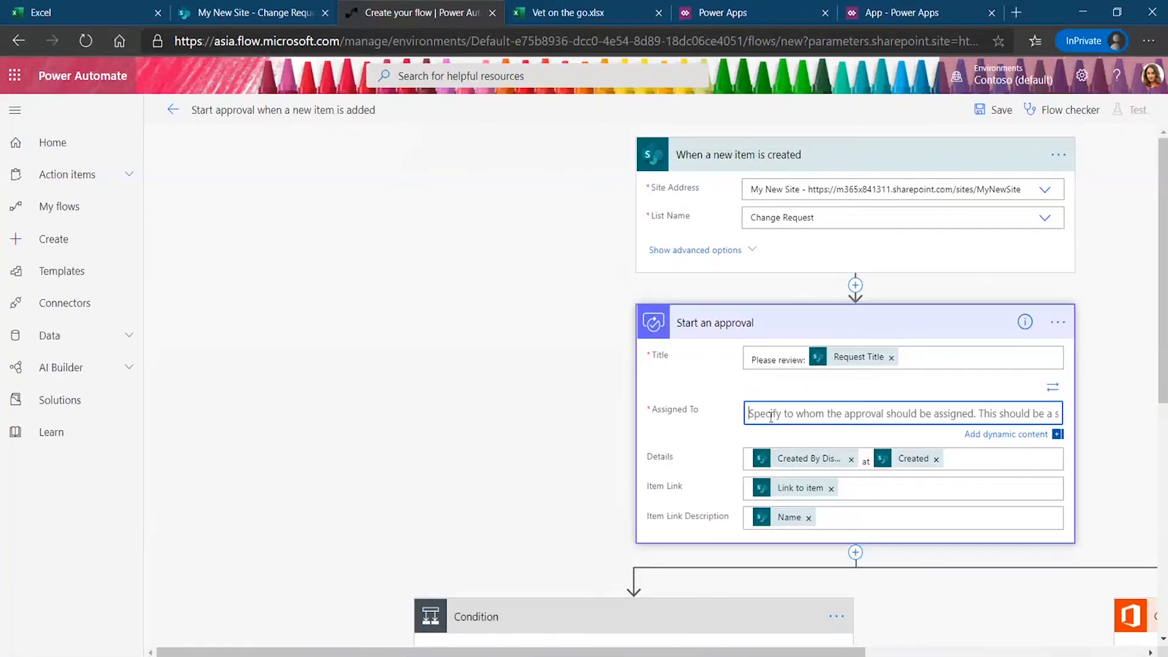
text(ade)
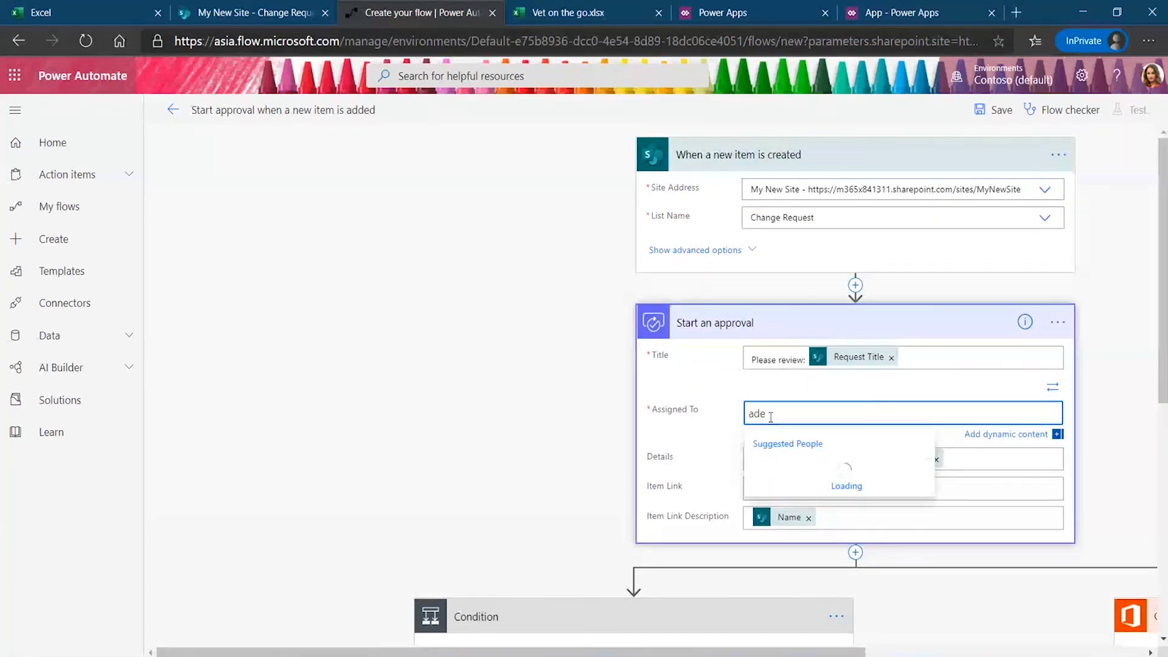
click(816, 478)
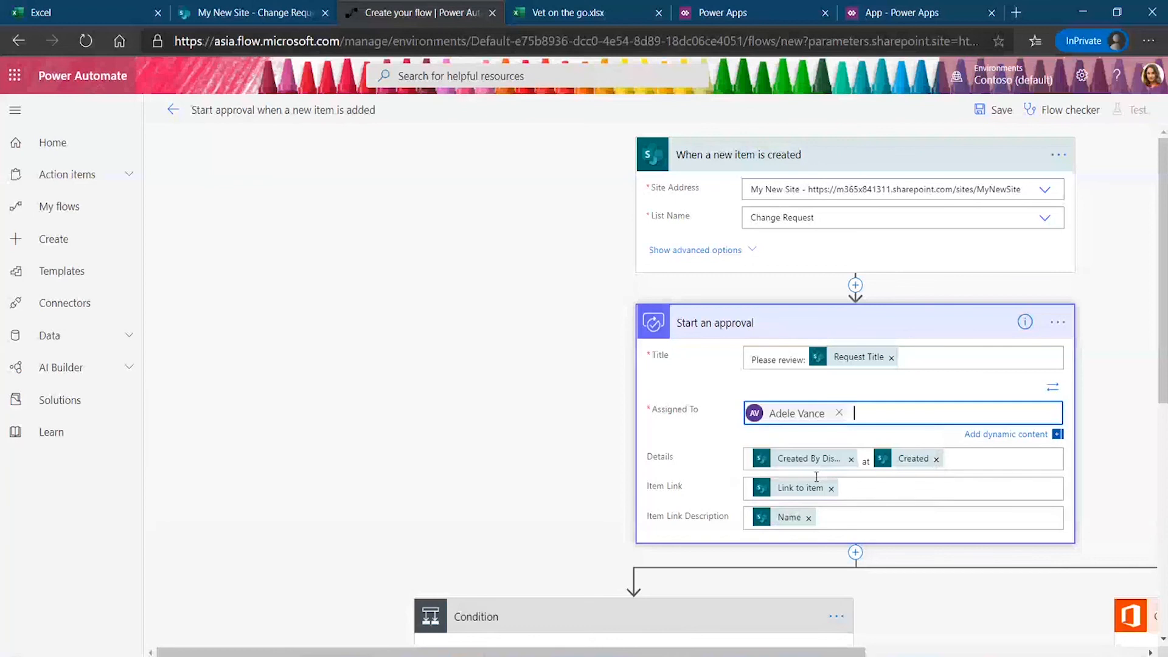
Add a SharePoint Update item action after the approval email in the condition's If yes branch.
scroll(816, 476, down, 6)
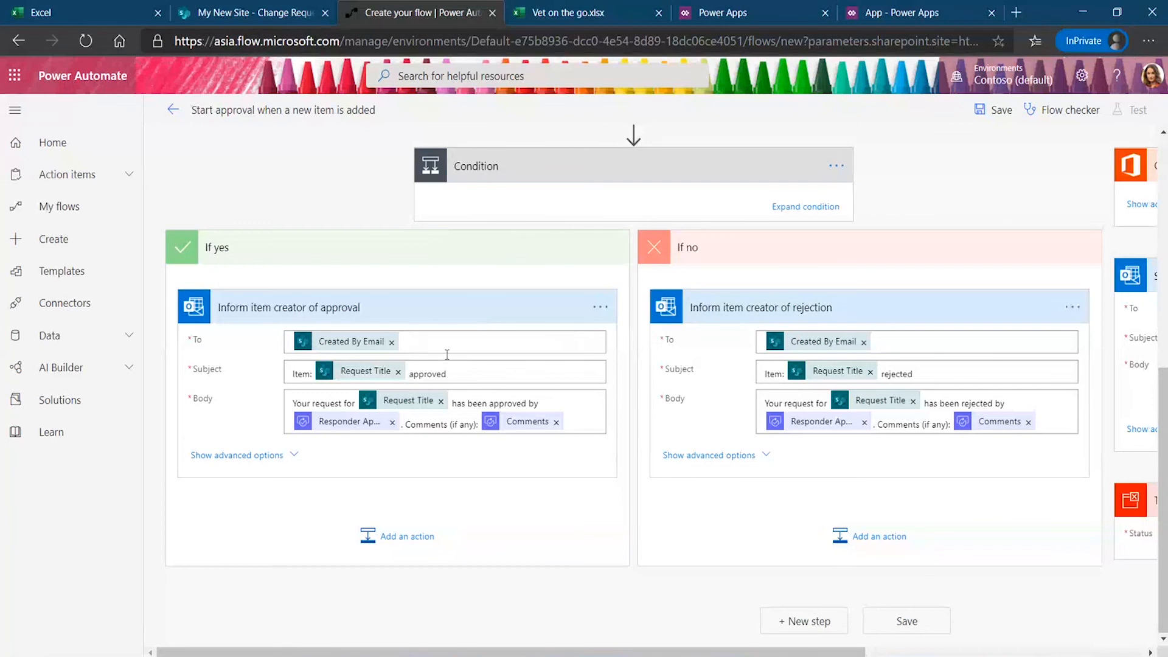
click(402, 544)
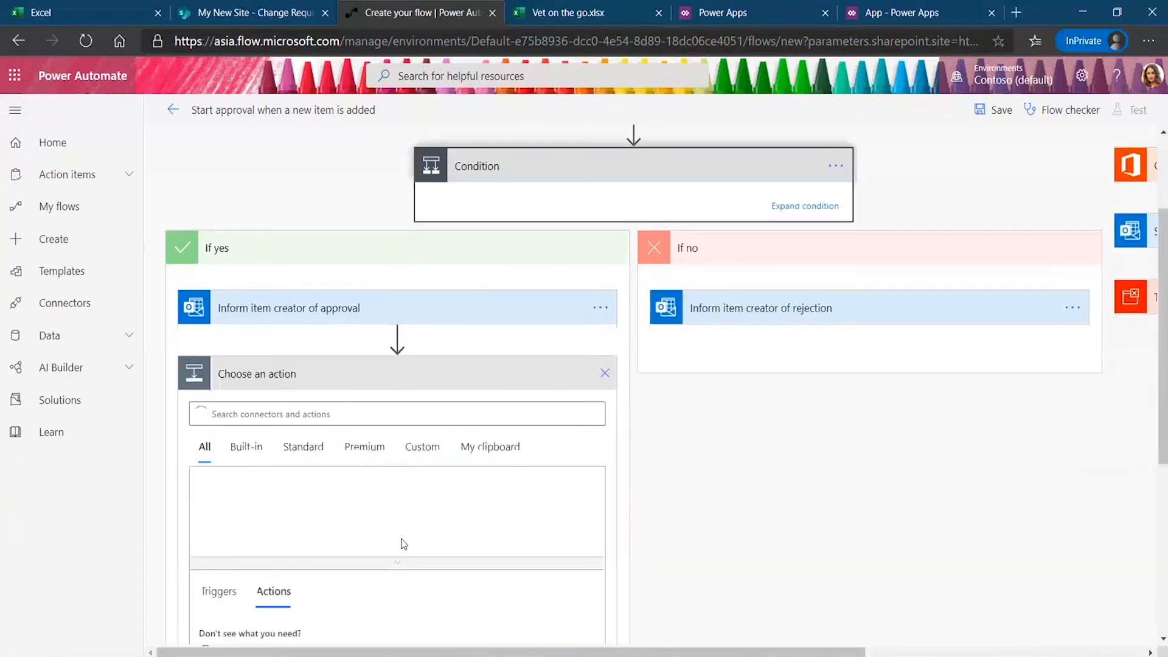
text(share)
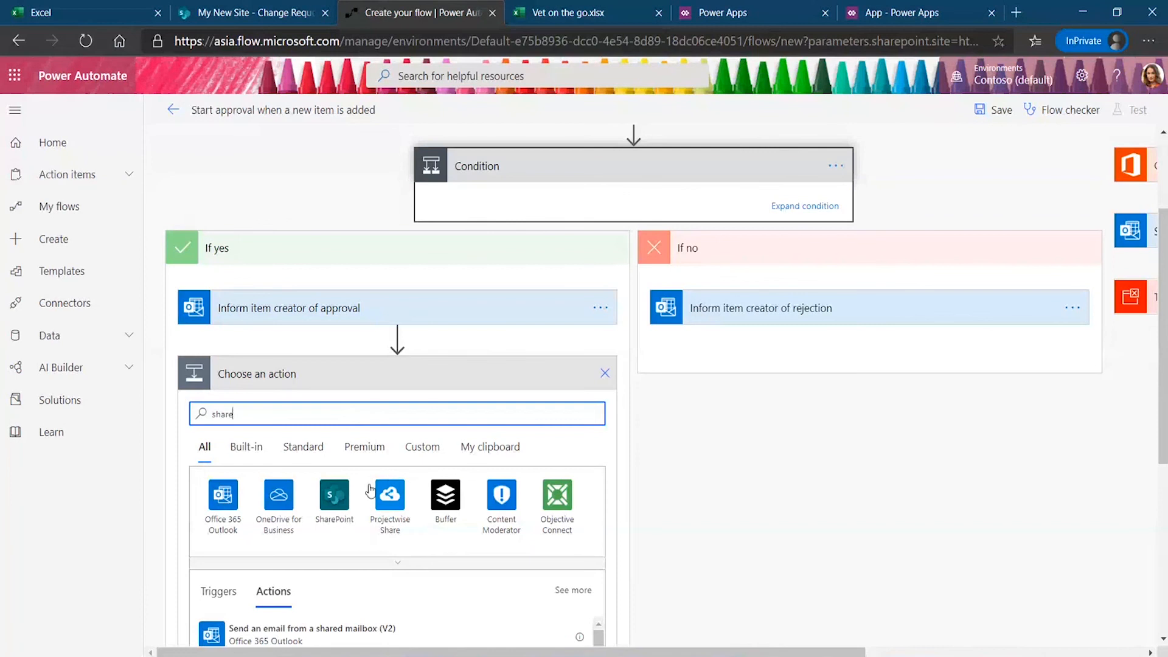
click(338, 494)
scroll(339, 495, down, 1)
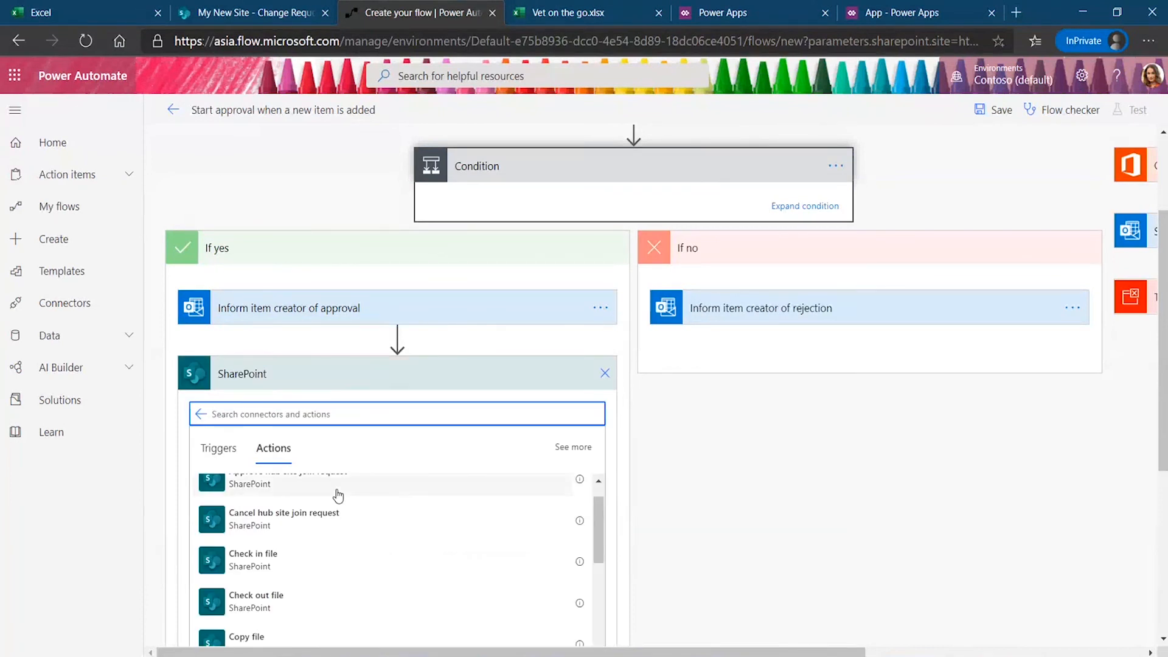
drag(1163, 263, 670, 387)
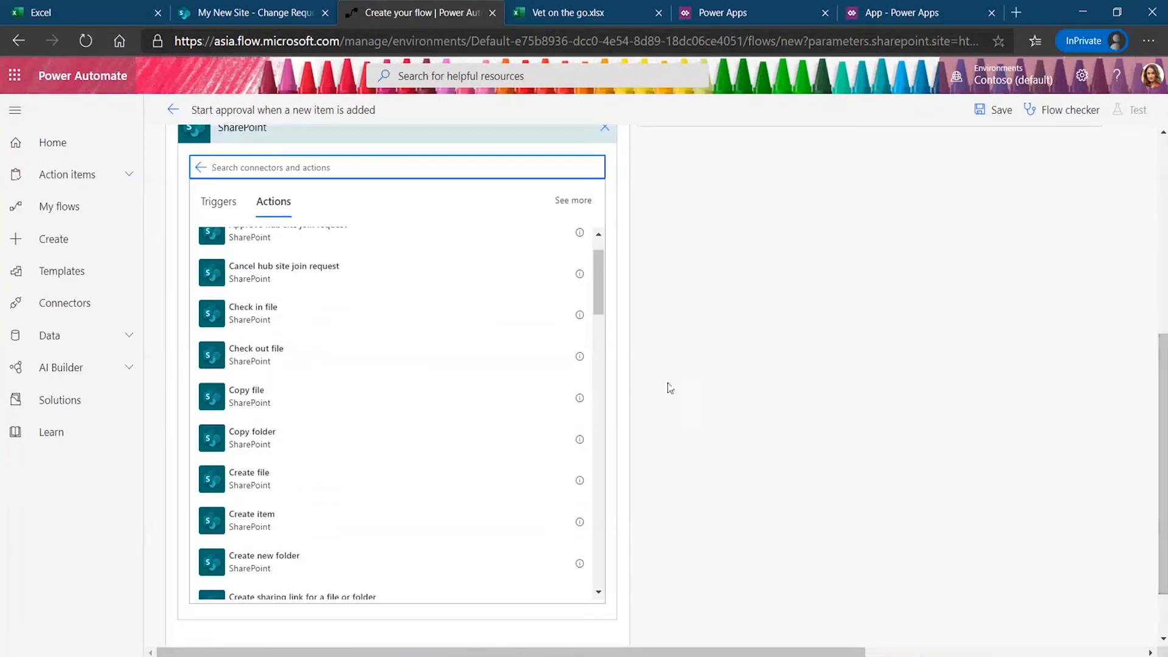
drag(602, 288, 611, 580)
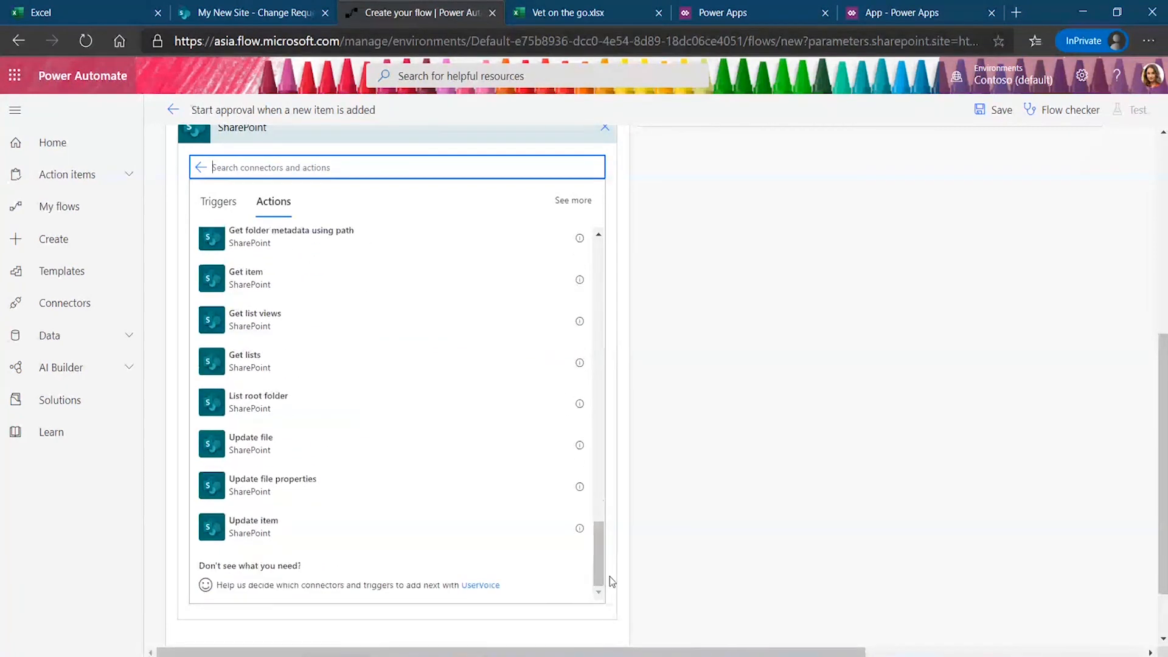
click(249, 530)
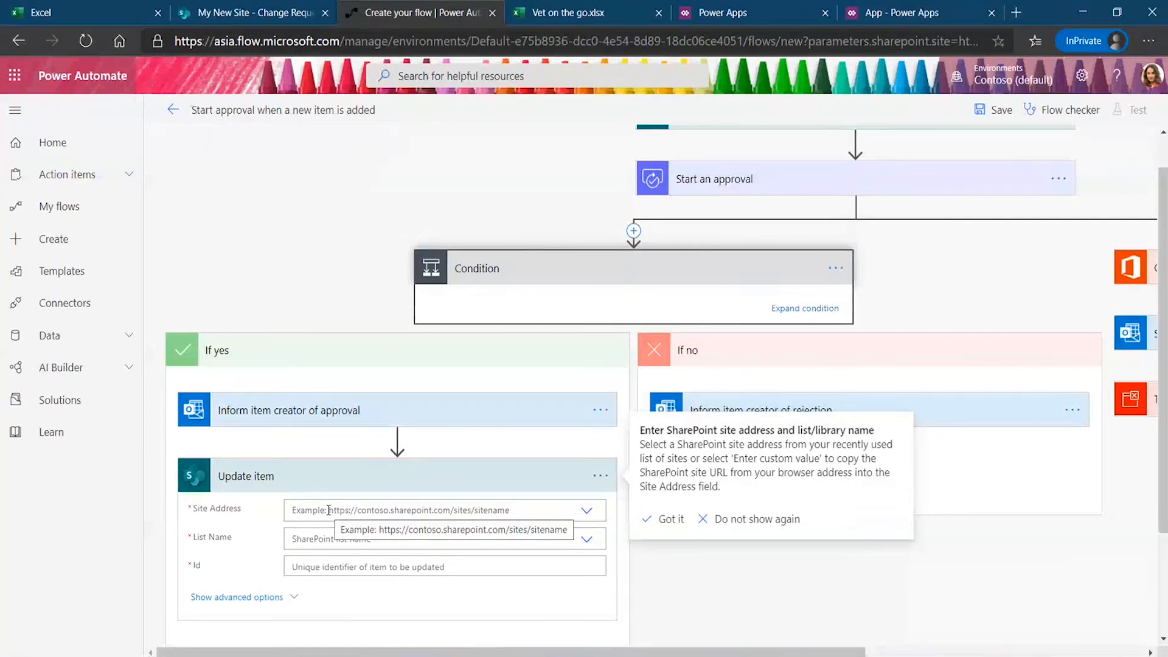
Set the Update item action's site address to My New Site and its list name to Change Request.
click(328, 510)
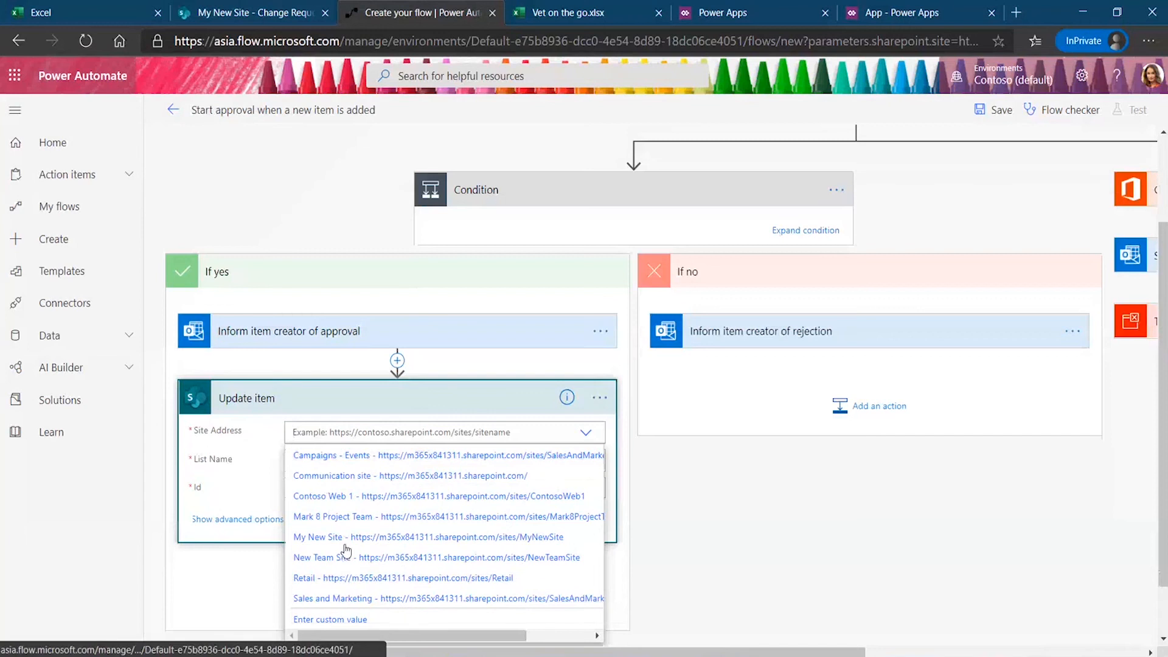
click(342, 538)
click(339, 461)
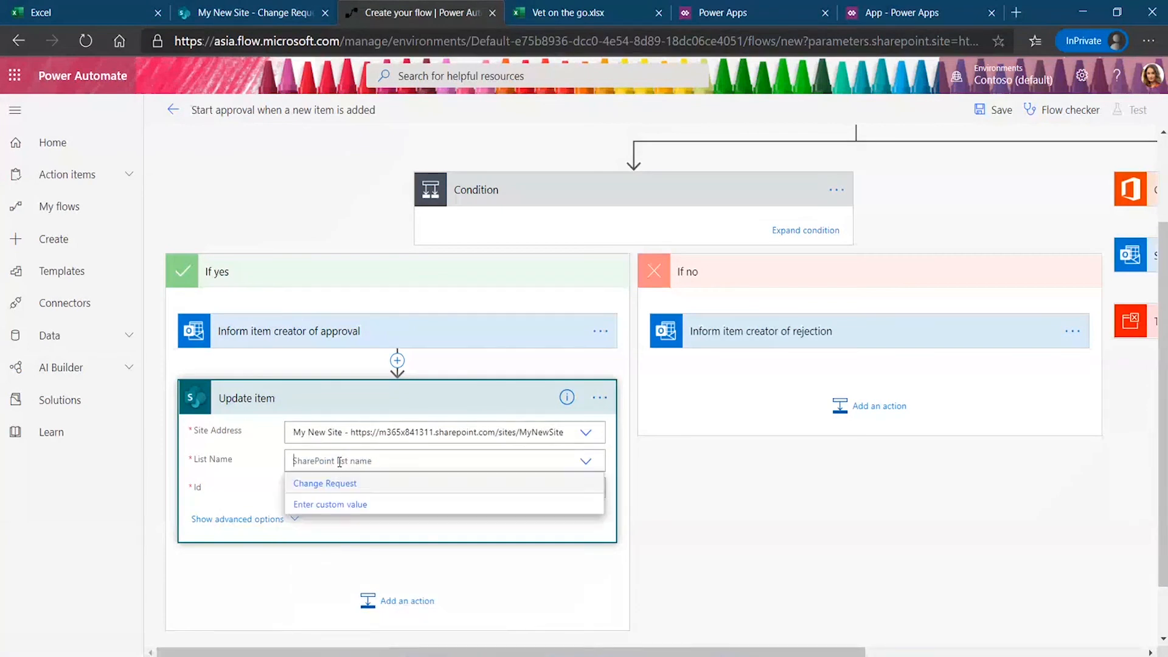
click(315, 483)
Fill the Update item action's Id with the new item's ID and its Request Title with the item's Request Title.
click(319, 490)
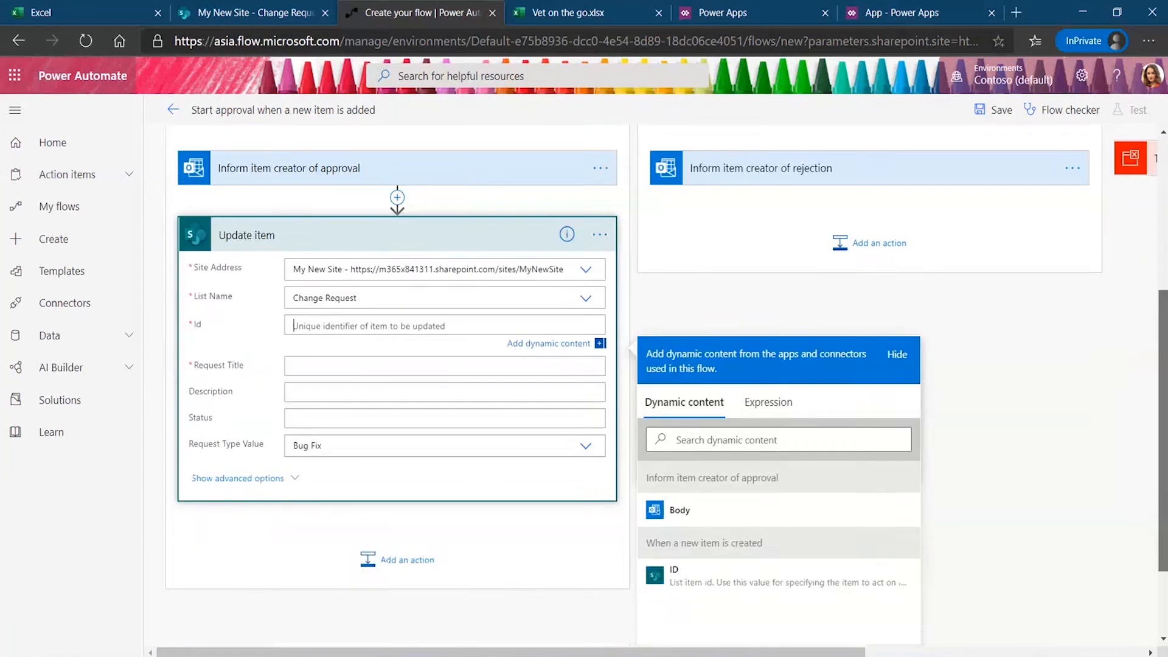
click(675, 509)
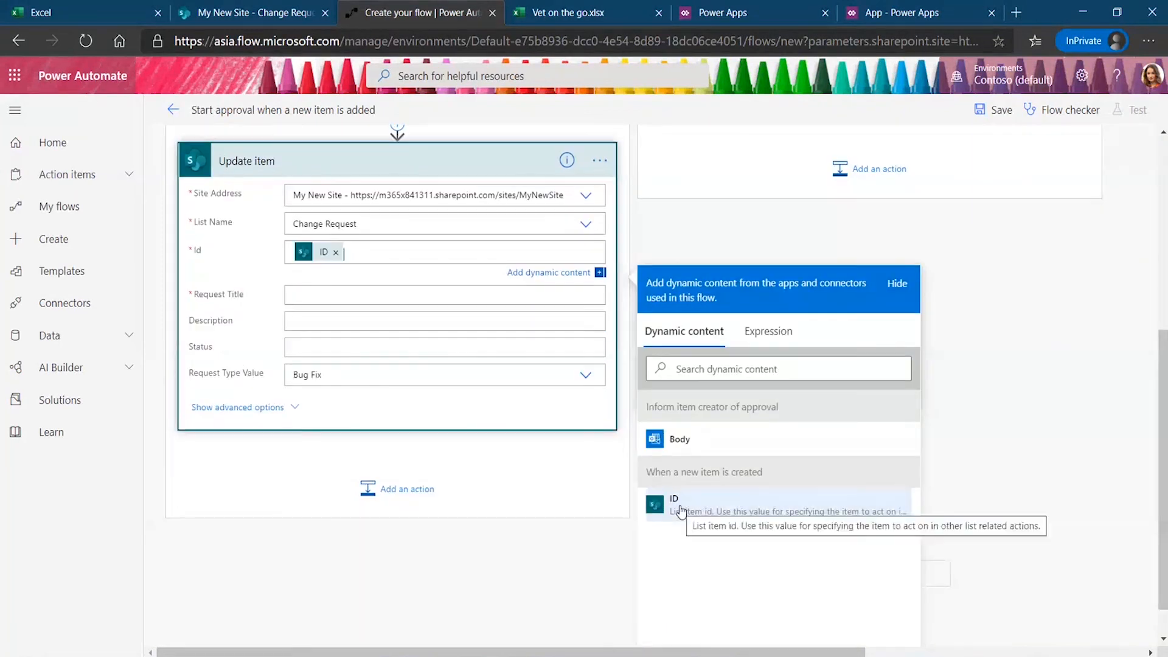
click(293, 296)
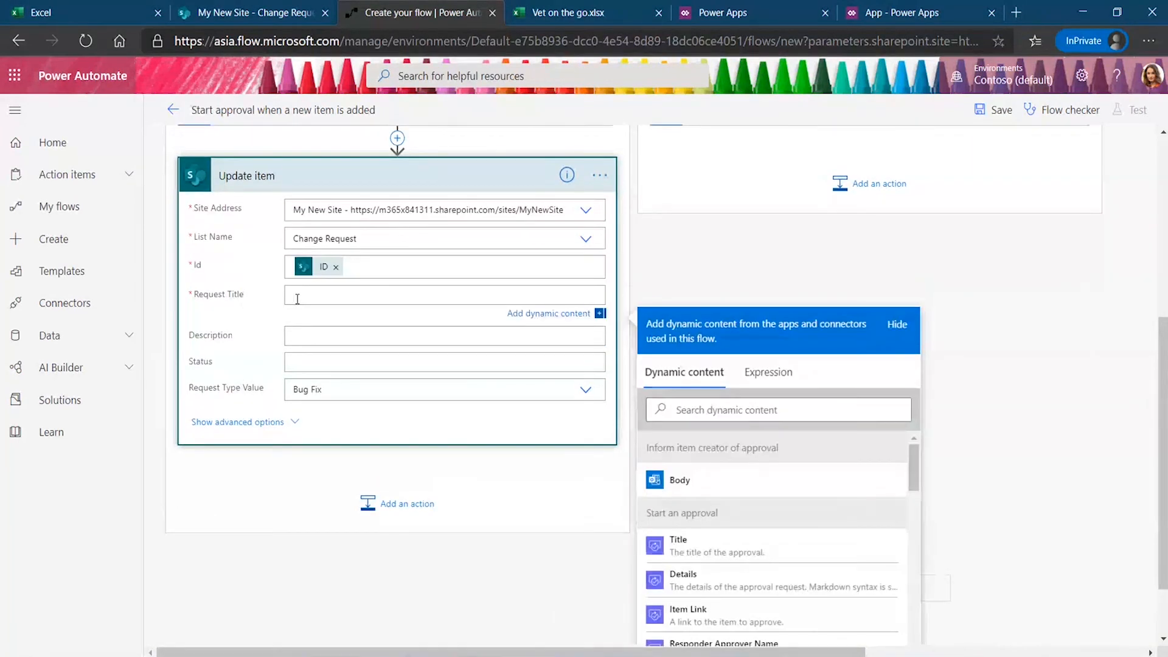
scroll(808, 490, down, 10)
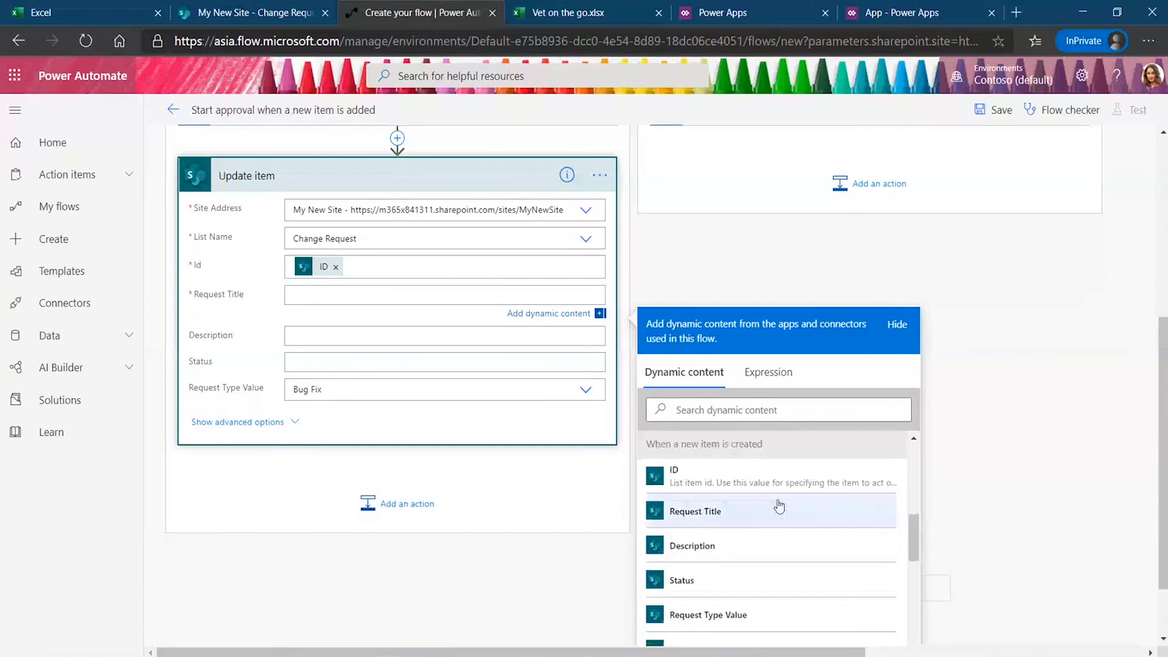
click(695, 511)
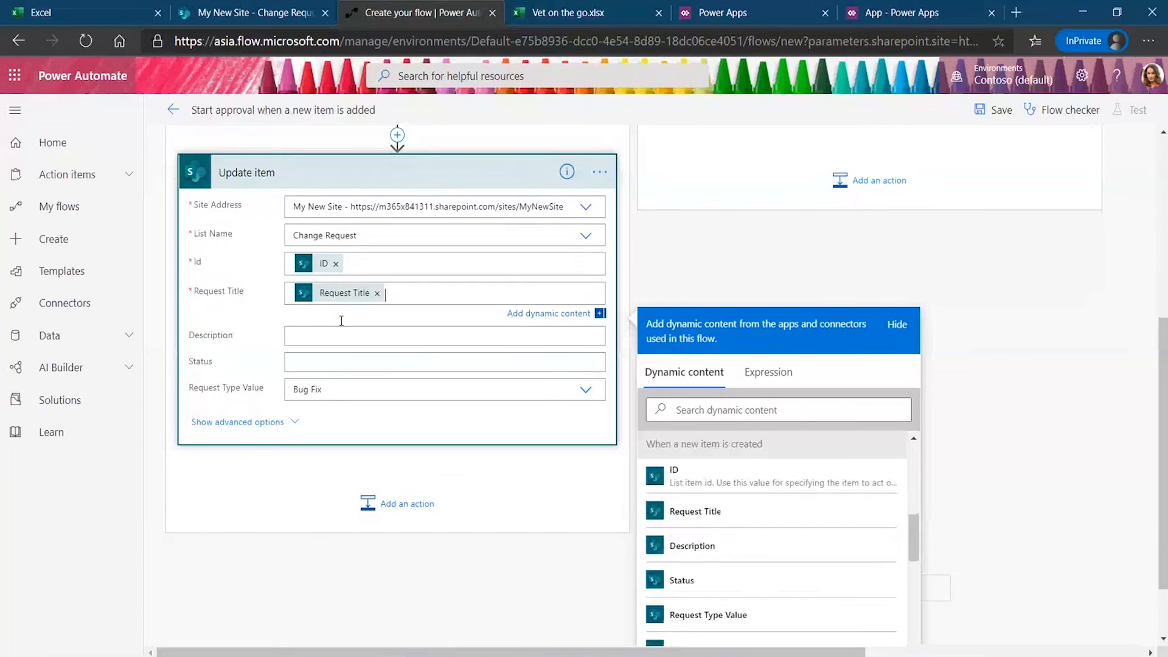
Set the Status of the If yes branch's Update item action to the approval's Response.
click(320, 363)
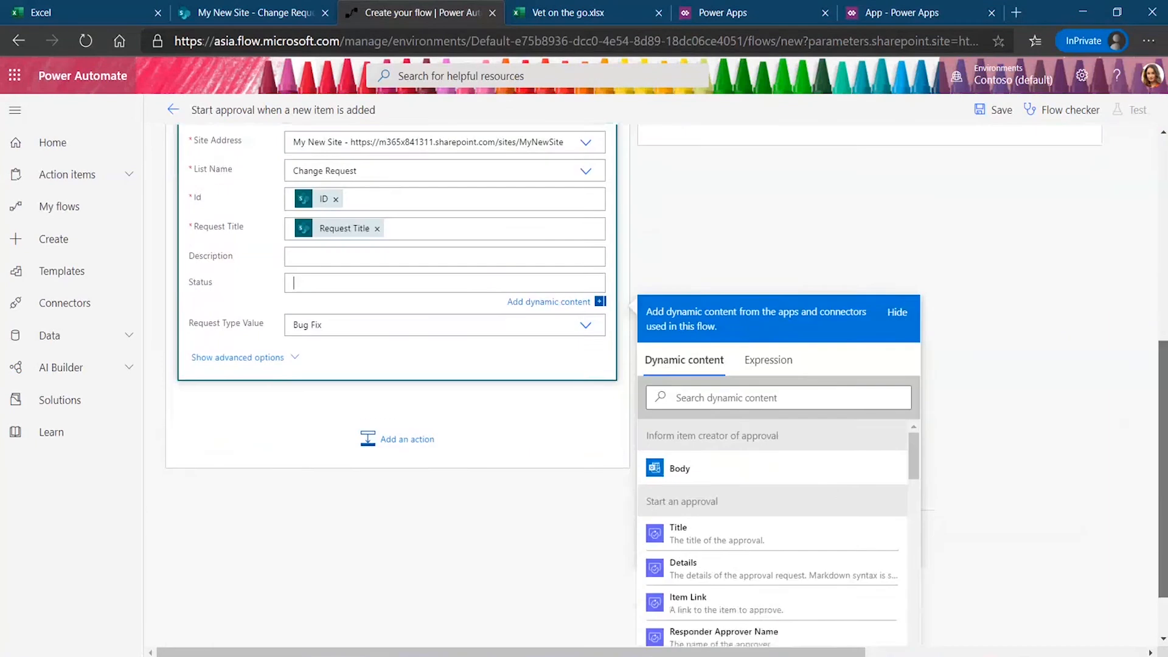
scroll(774, 521, down, 1)
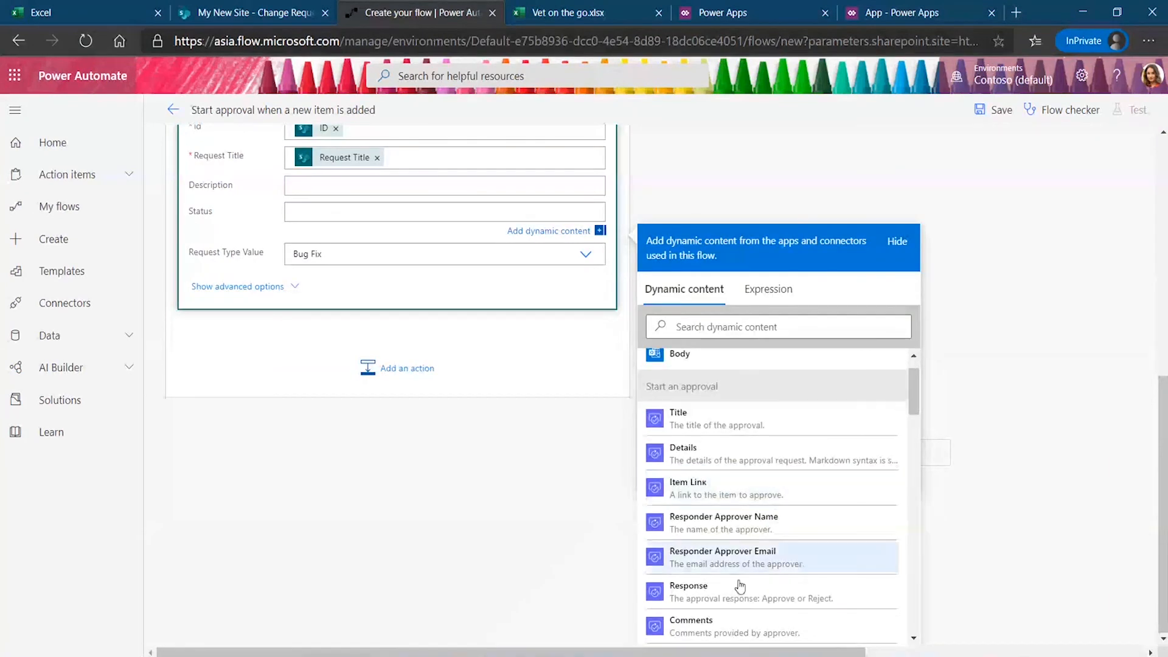
click(706, 593)
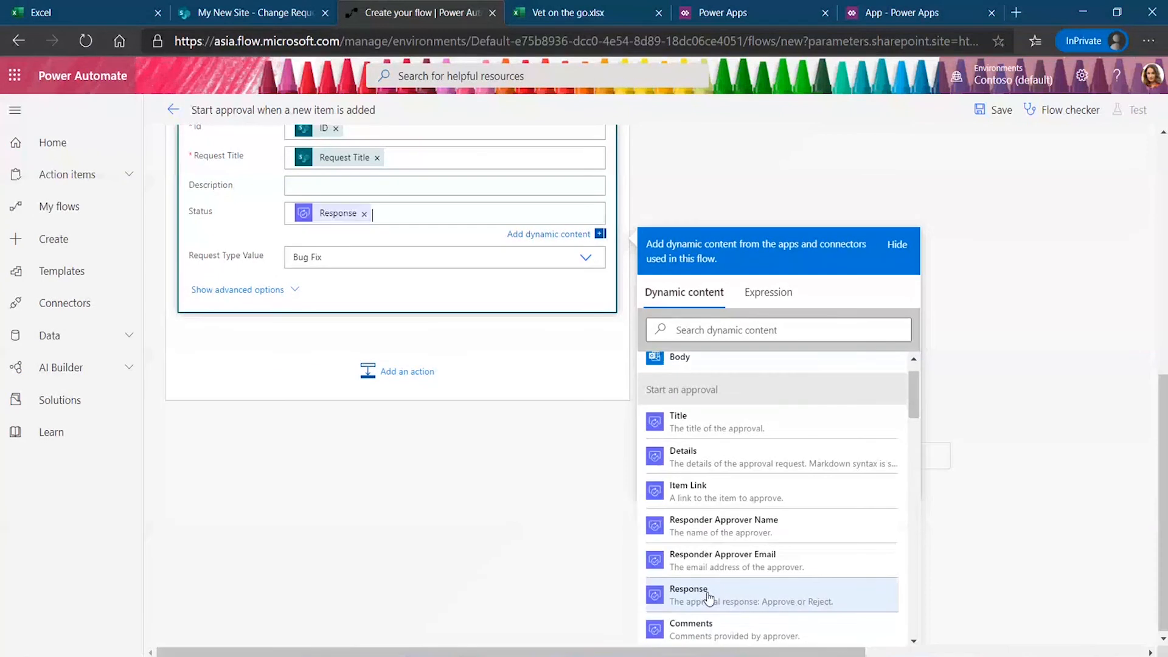
click(1025, 261)
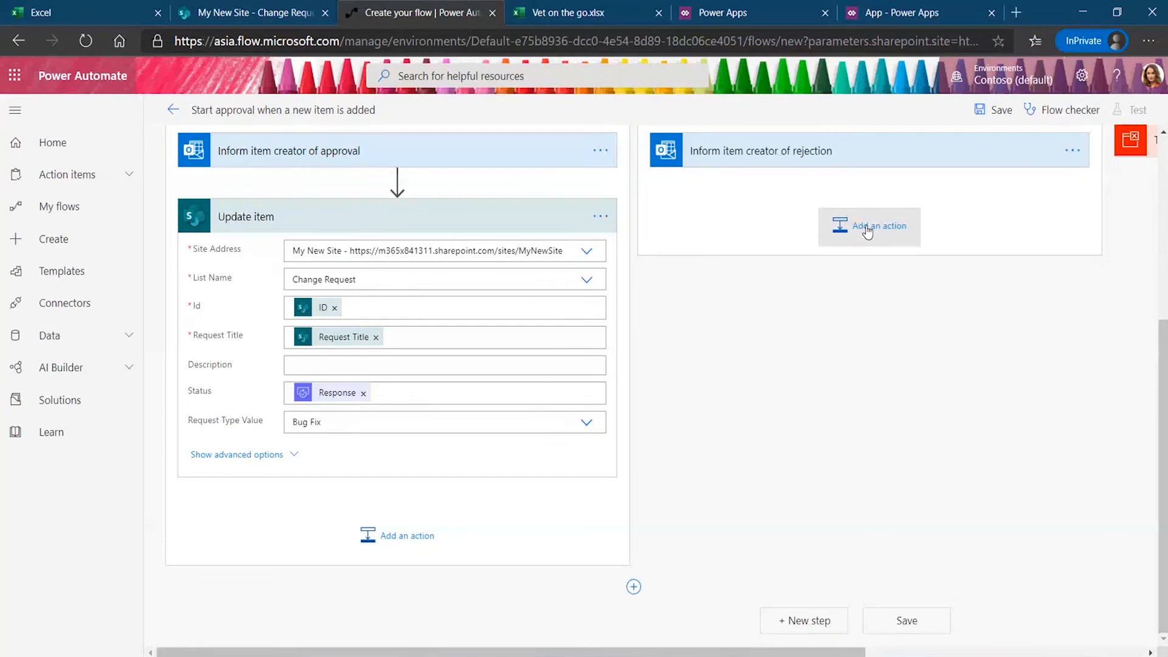
Add a SharePoint Update item action after the rejection email in the condition's If no branch.
scroll(977, 292, up, 4)
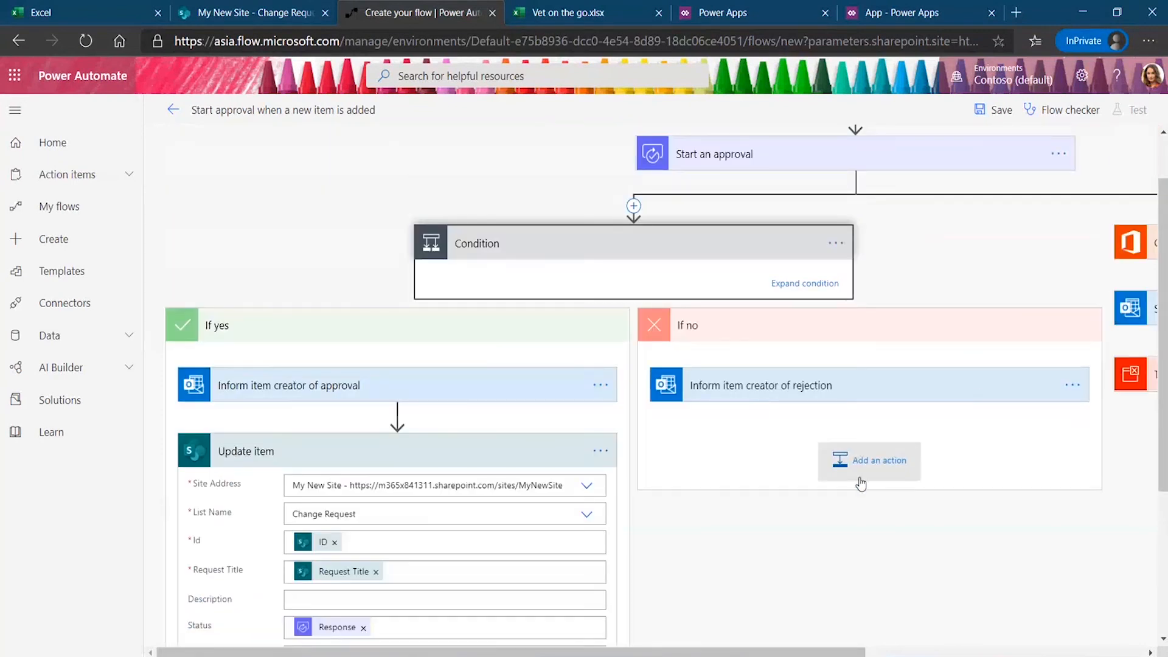
scroll(860, 483, down, 4)
click(853, 235)
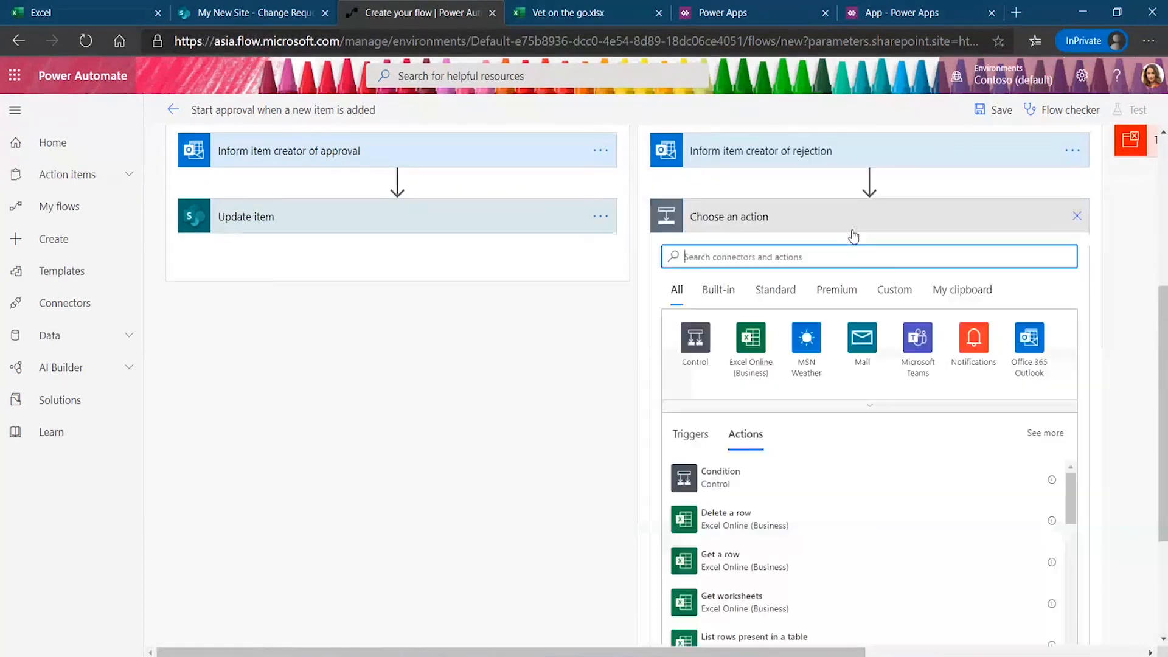
text(share)
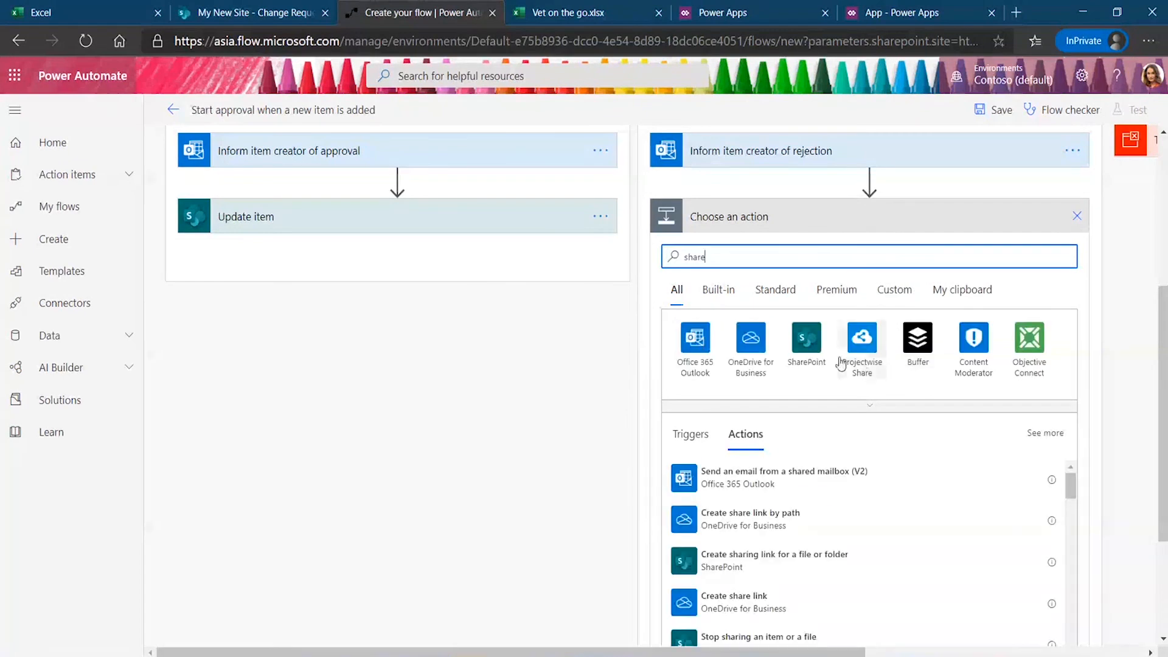
click(806, 341)
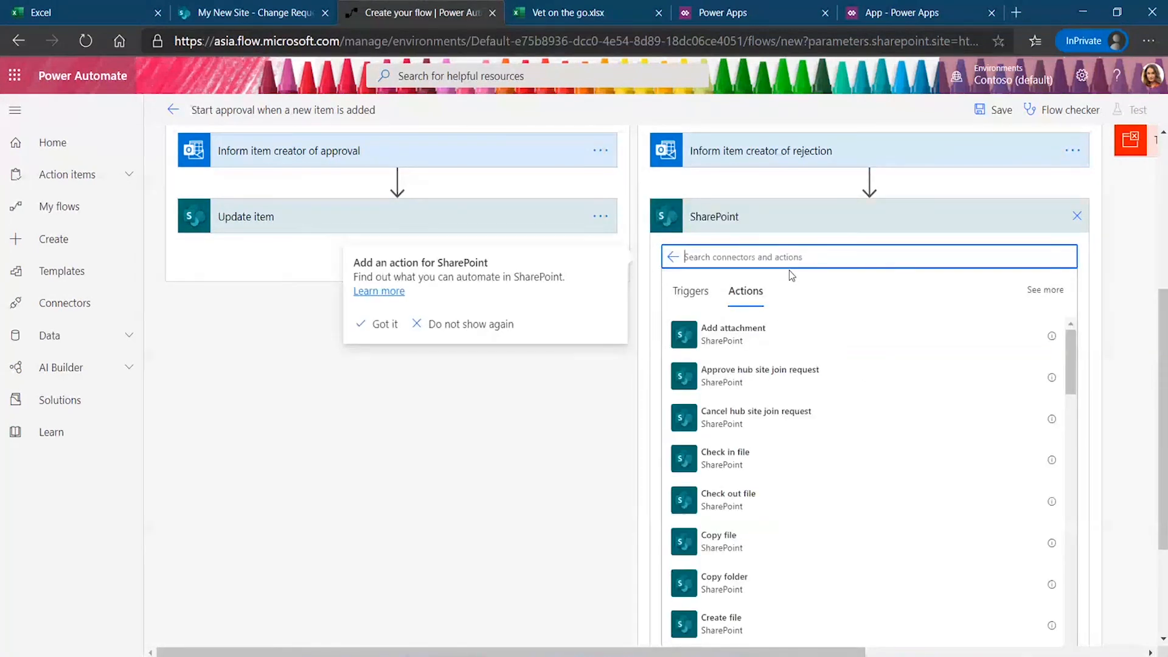
text(update)
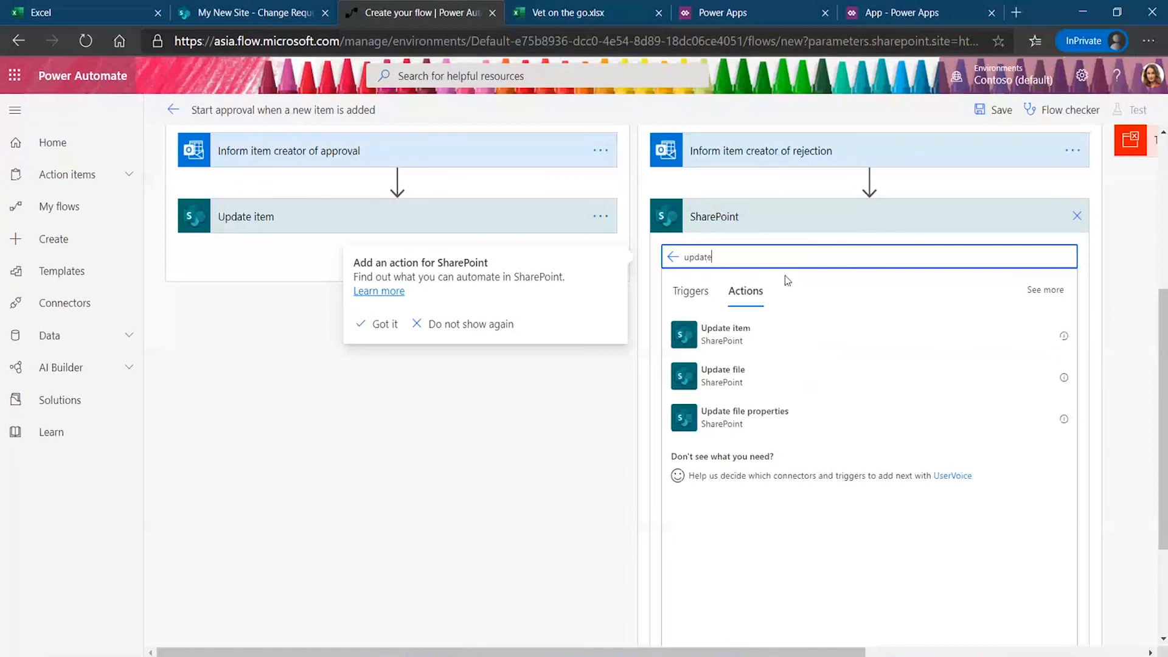
click(776, 340)
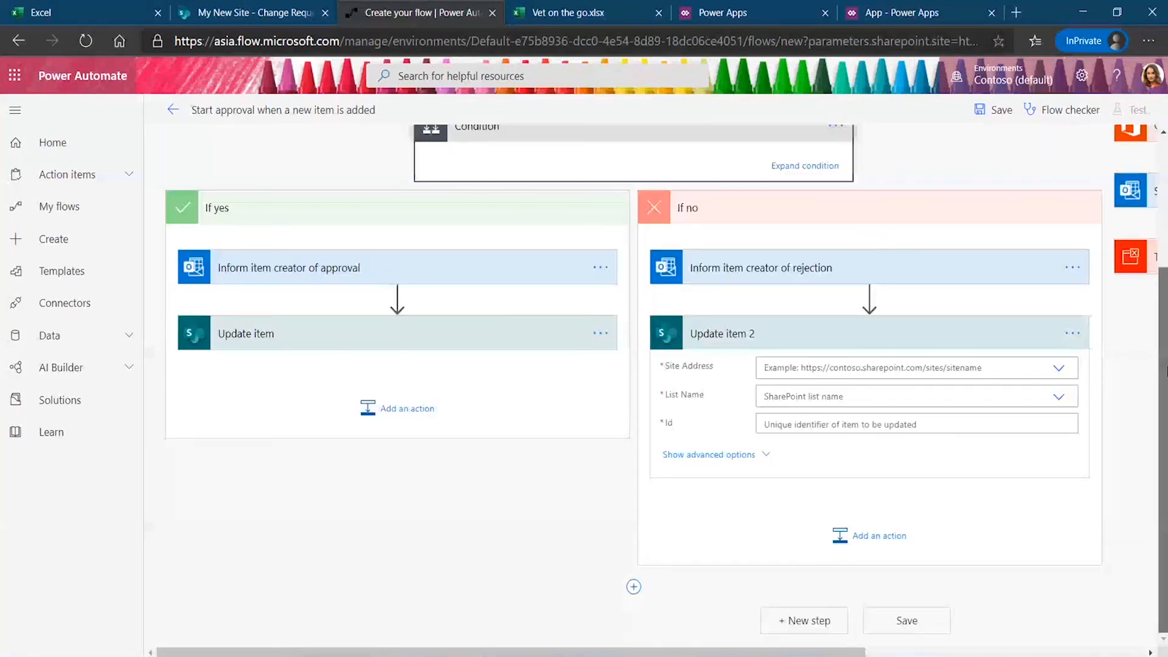
Set the If no branch's Update item action to the My New Site address and the Change Request list.
click(889, 366)
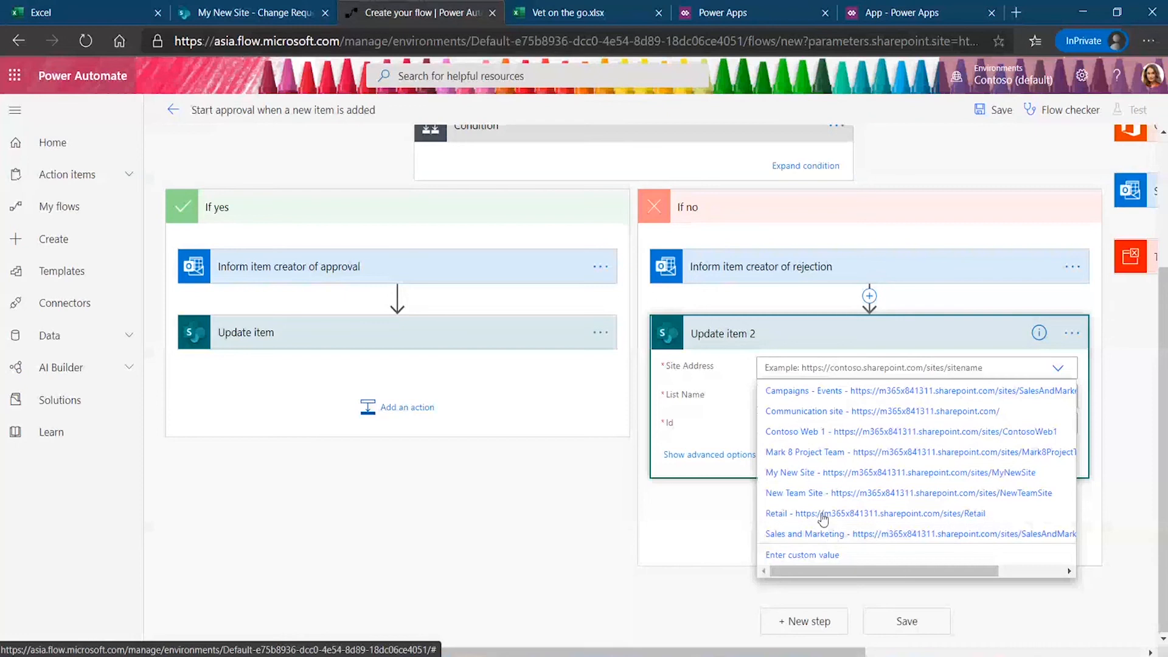
click(812, 474)
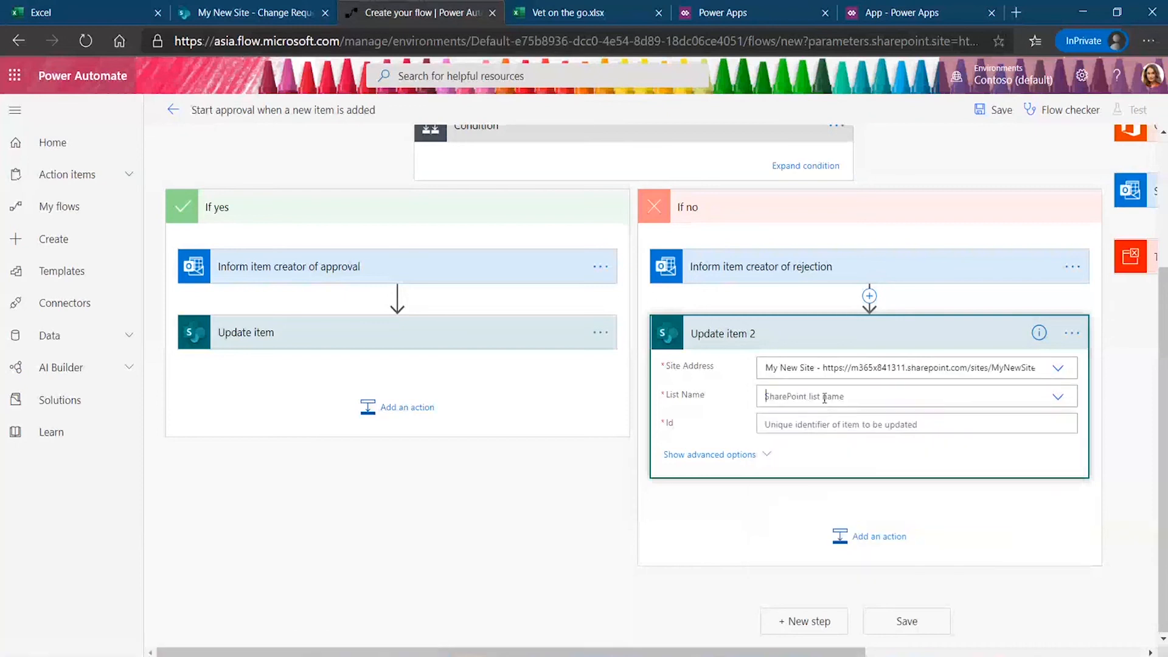
click(823, 396)
click(811, 425)
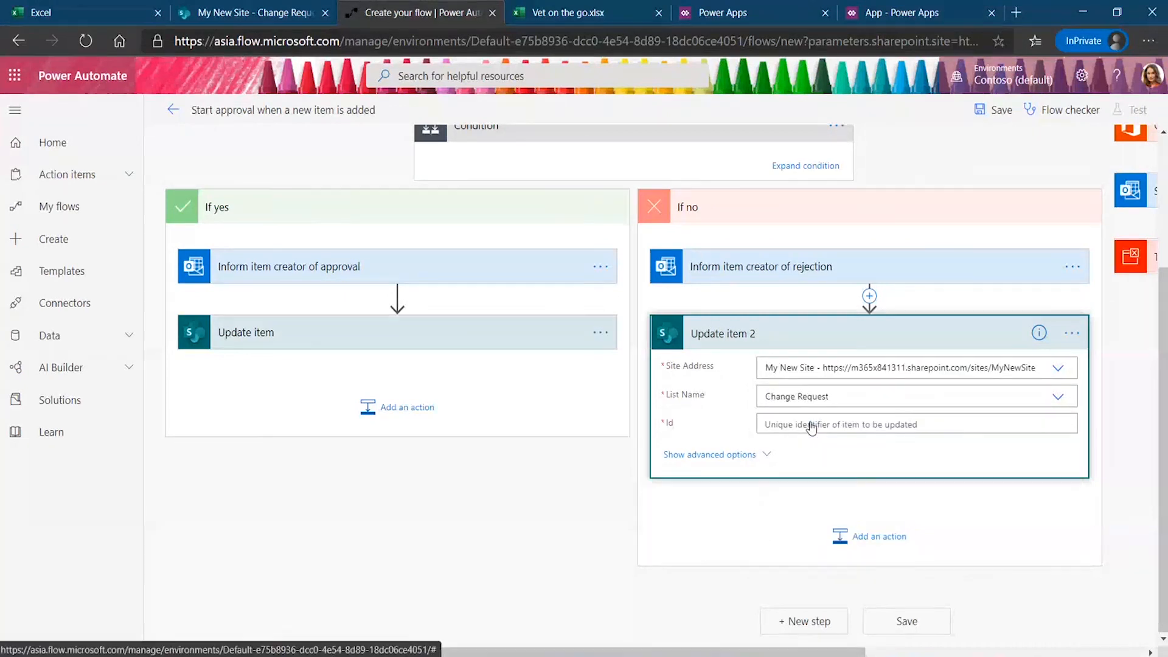
Fill the If no branch's update action with the new item's ID as Id and its Request Title as Request Title.
click(810, 423)
scroll(1124, 532, down, 4)
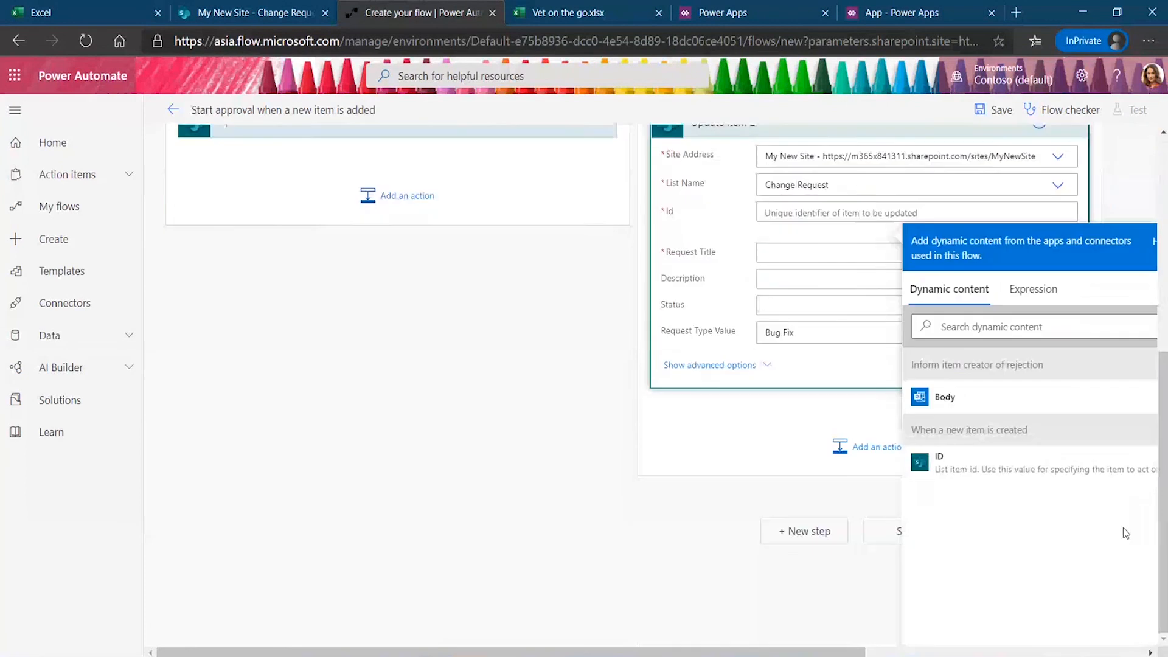
click(967, 465)
click(800, 250)
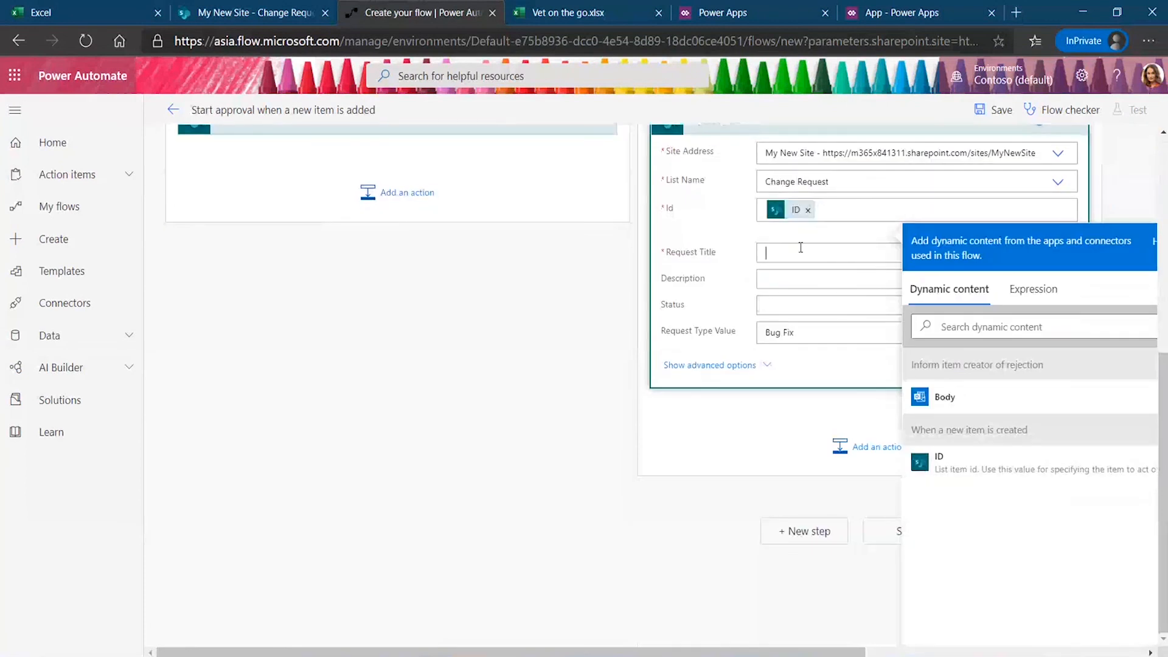
scroll(1037, 461, down, 3)
scroll(1037, 462, down, 3)
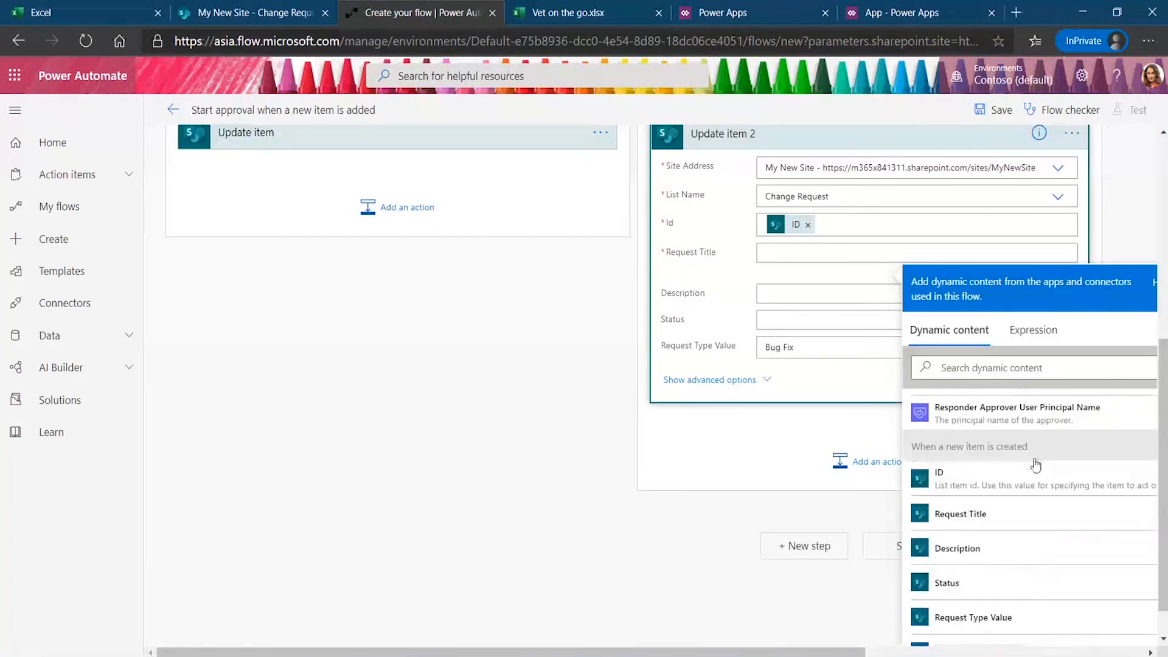
click(998, 514)
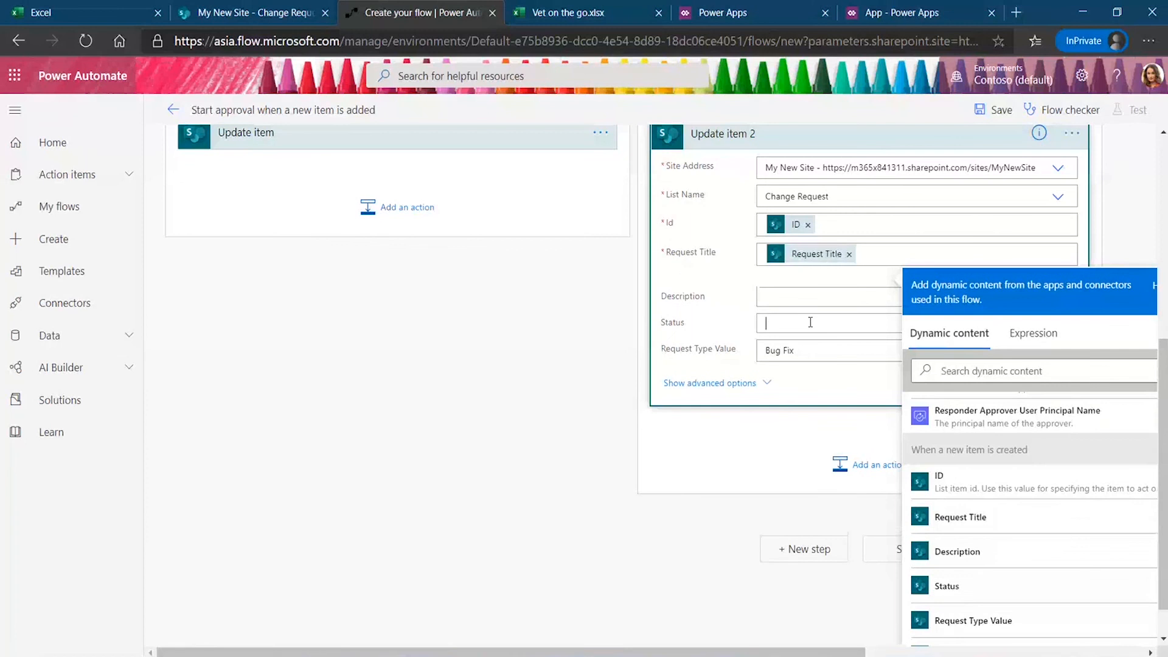
Set the Status of the If no branch's update action to the approval's Response.
scroll(1085, 410, down, 4)
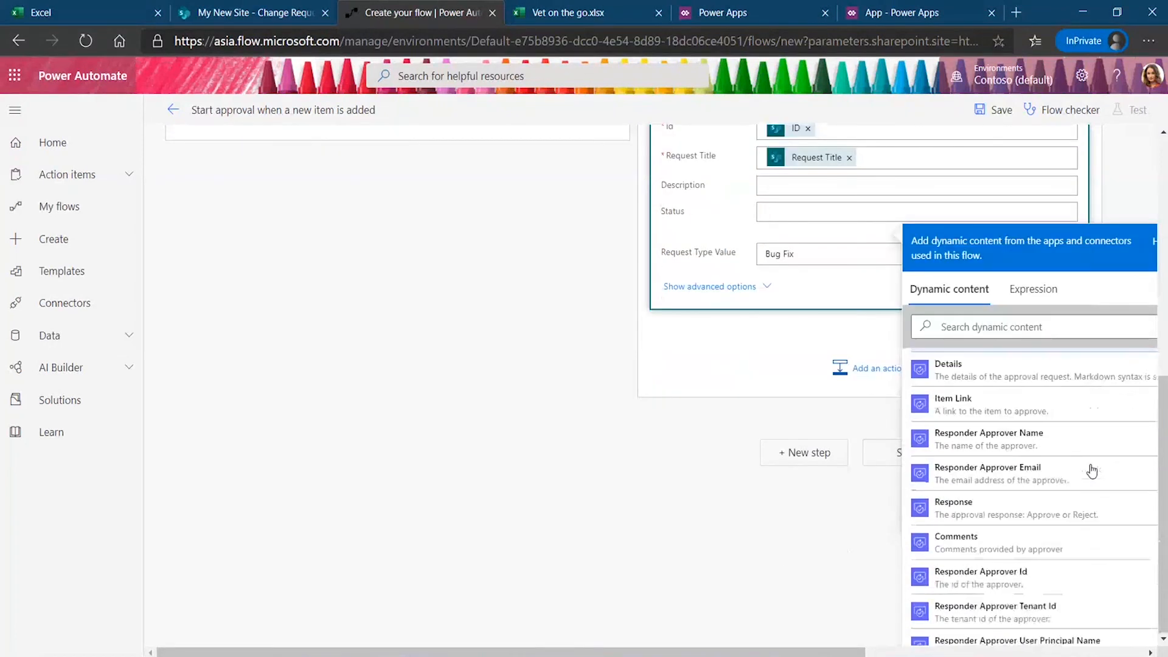
click(1052, 512)
click(596, 481)
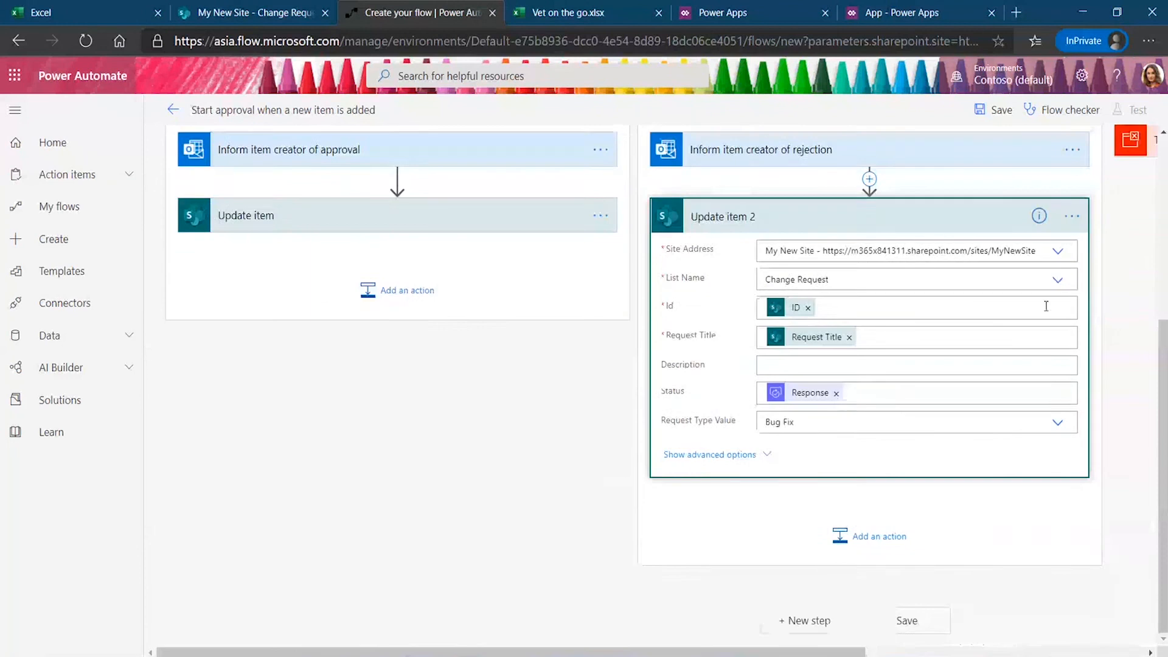
Check the flow for errors and warnings with the Flow checker, and save the flow.
scroll(1065, 291, up, 5)
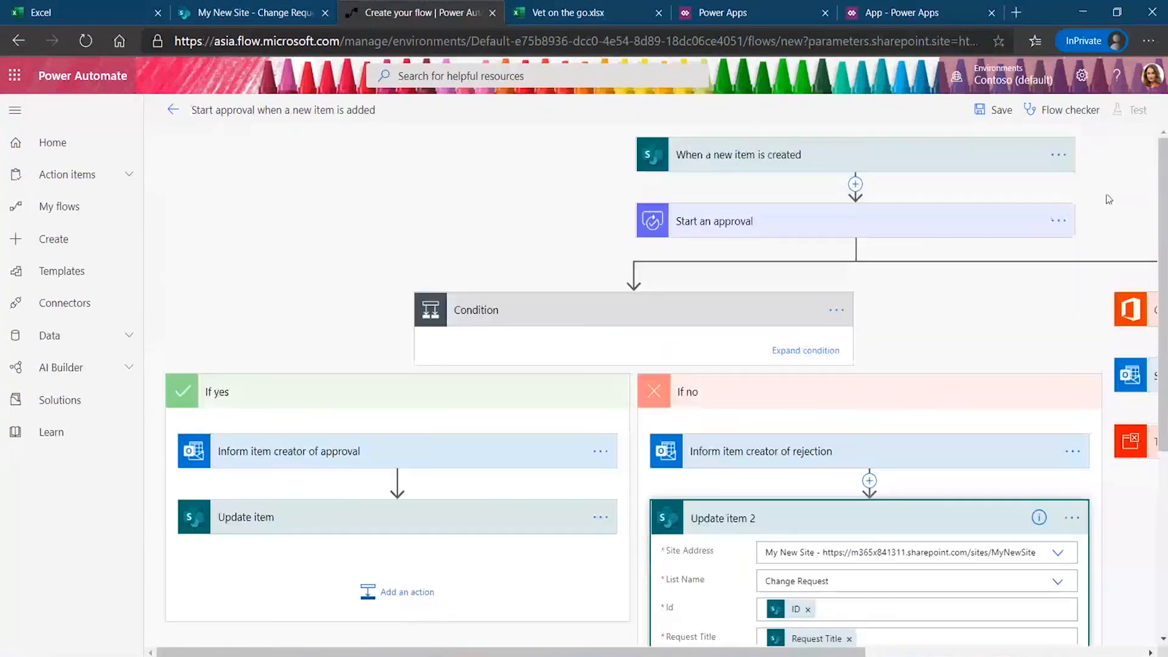
click(1053, 116)
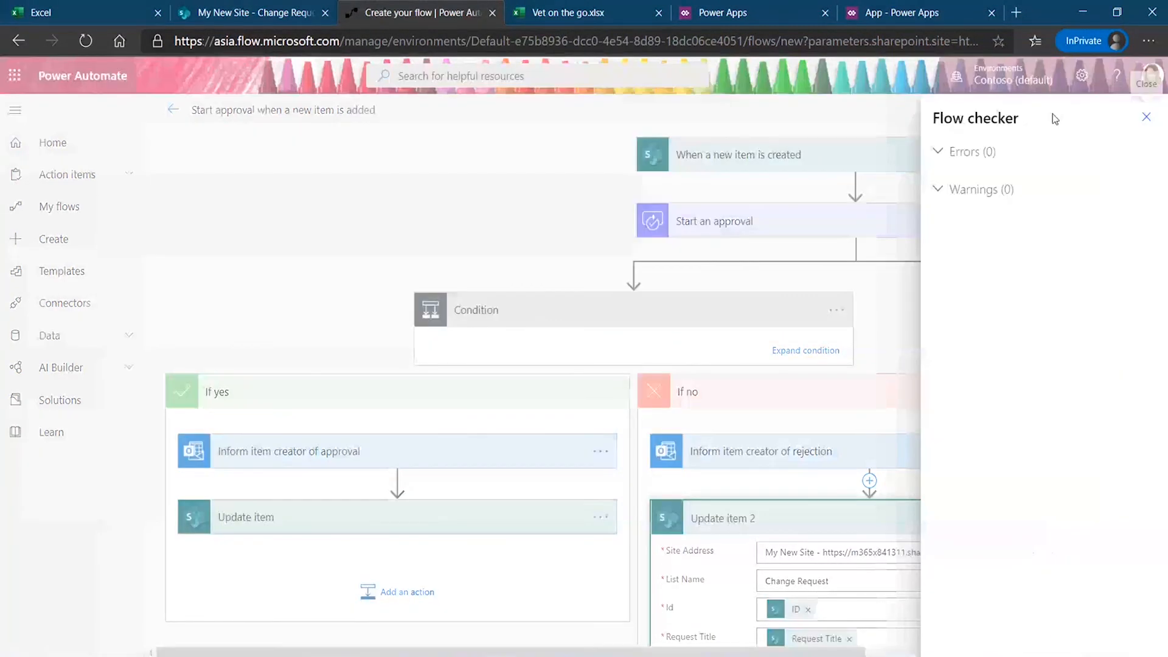
click(1147, 117)
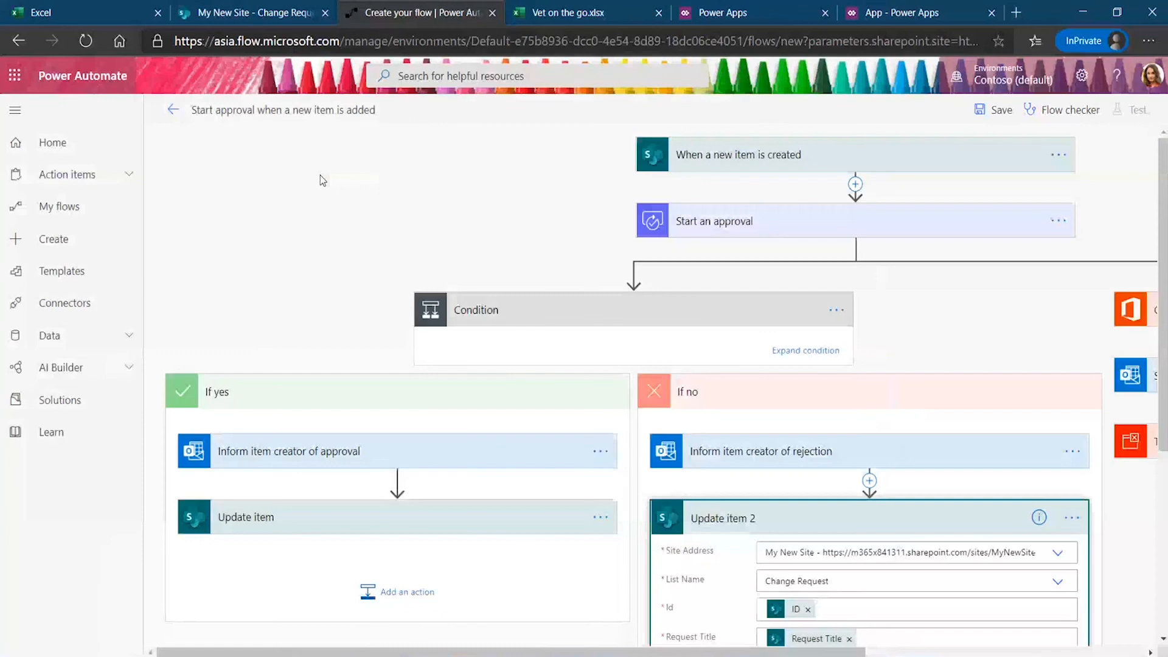
click(1002, 114)
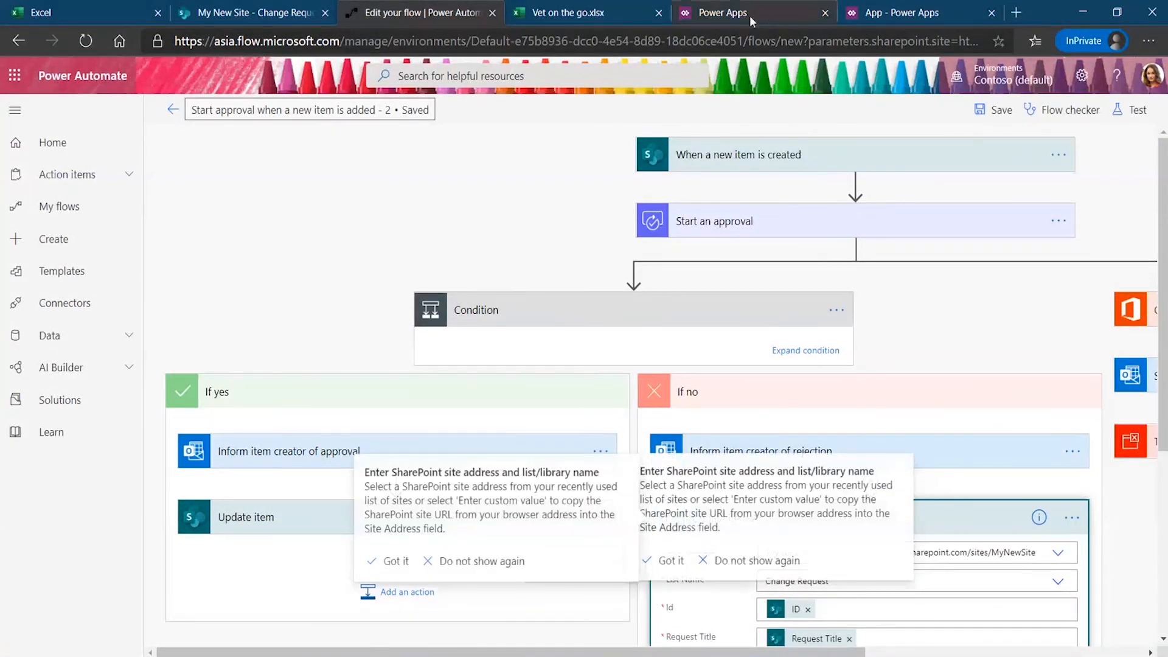
Switch to the generated Change Request app in Power Apps and save it to the cloud as Change Request App.
click(882, 9)
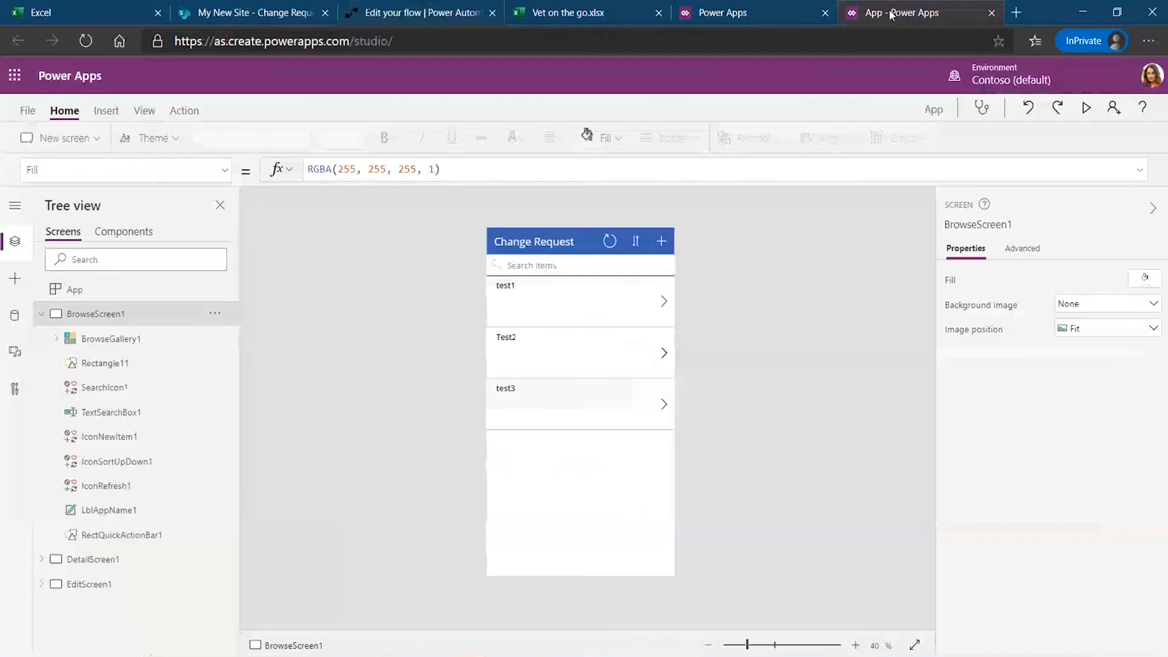
click(800, 9)
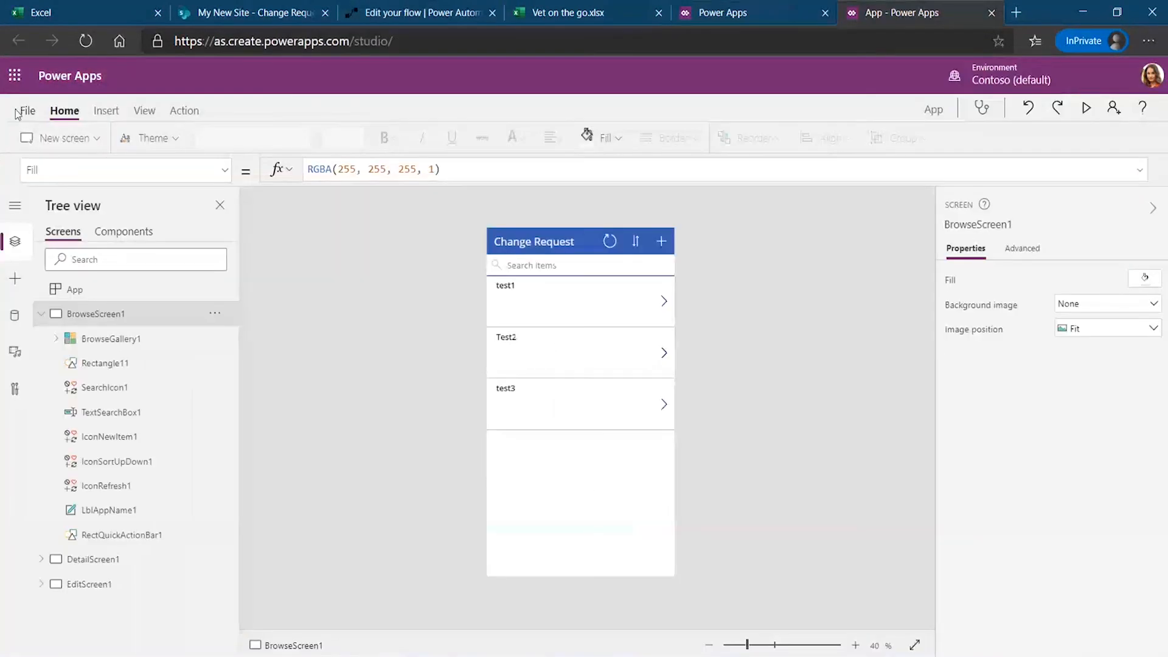
click(23, 111)
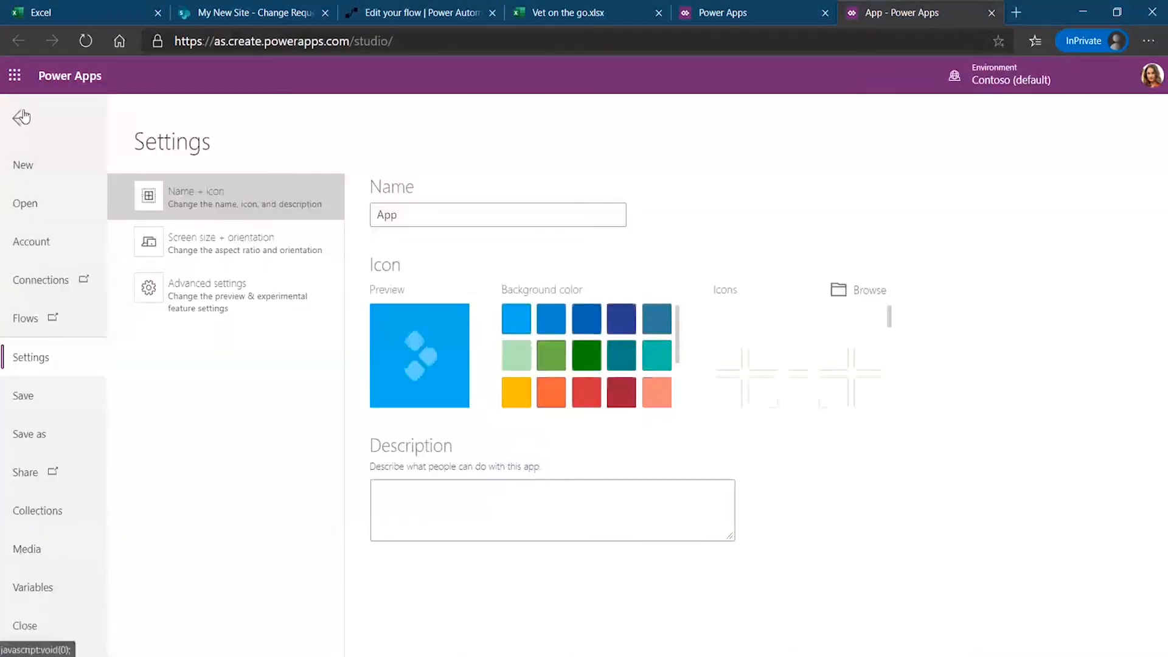
click(23, 111)
click(23, 112)
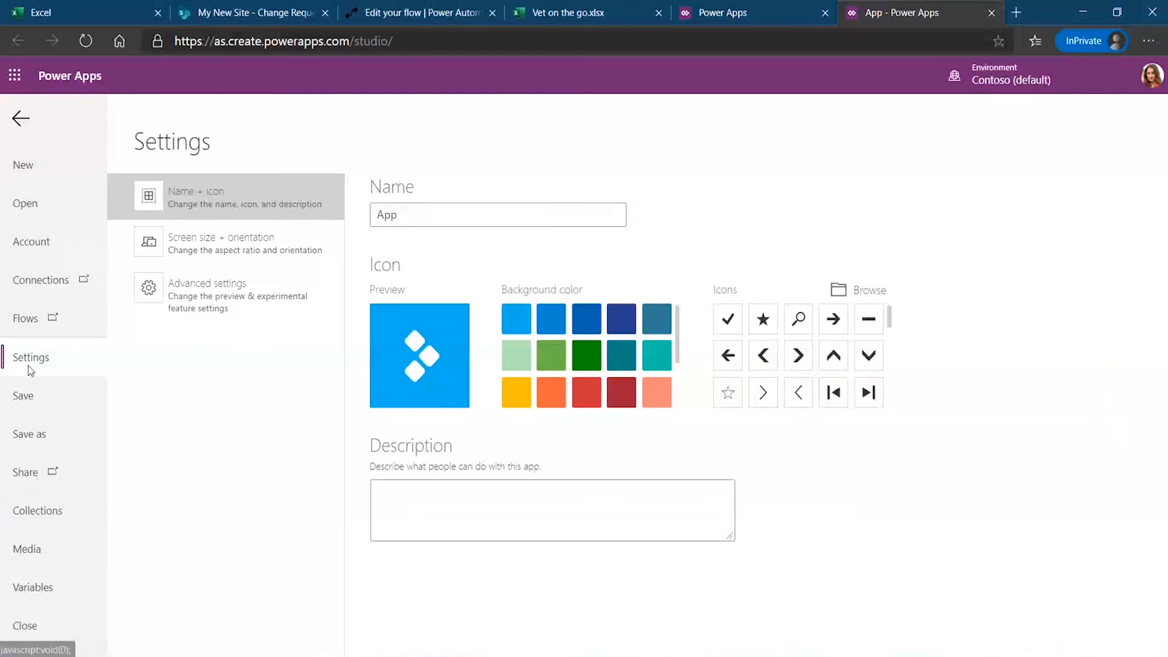
click(27, 397)
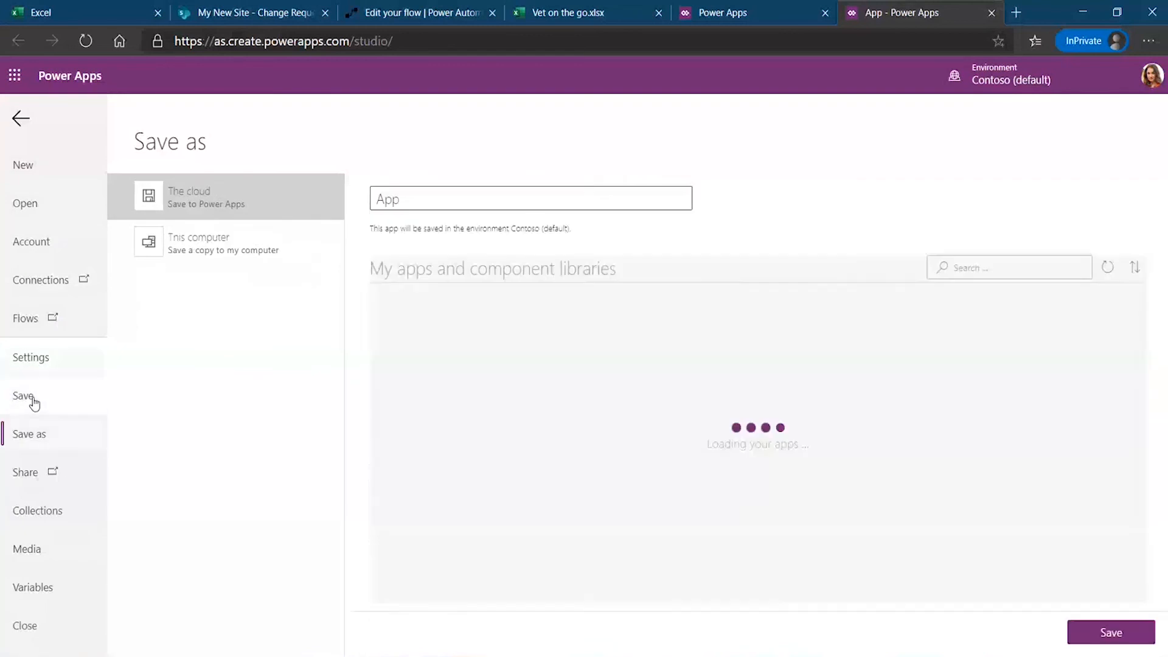
double_click(425, 205)
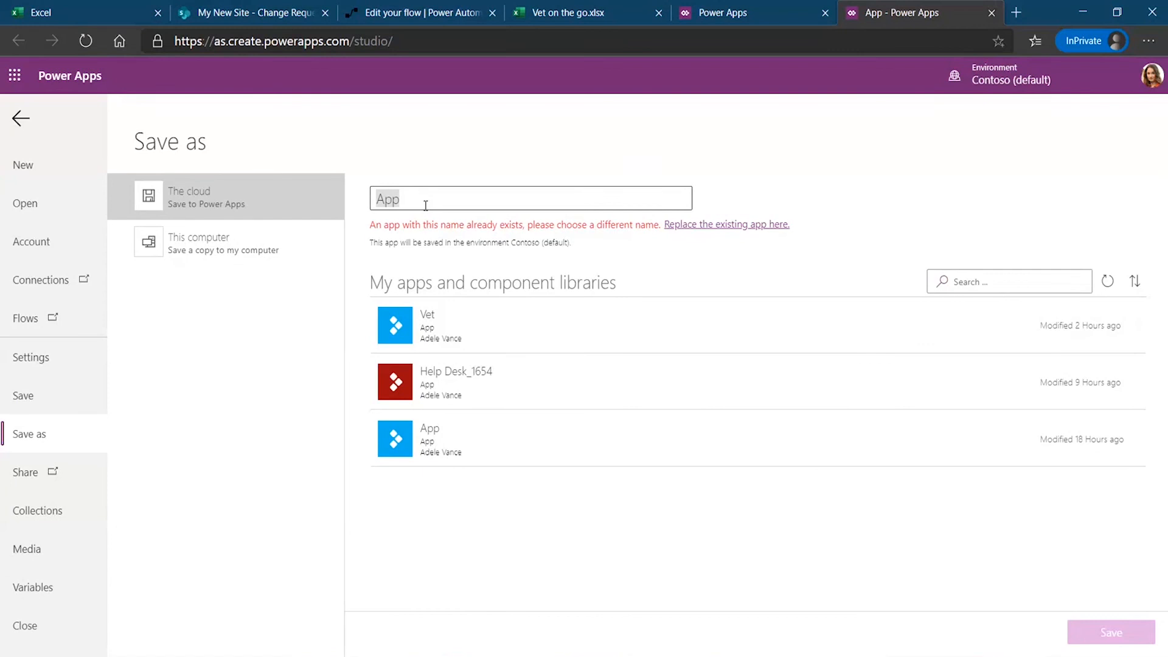
text(Cha)
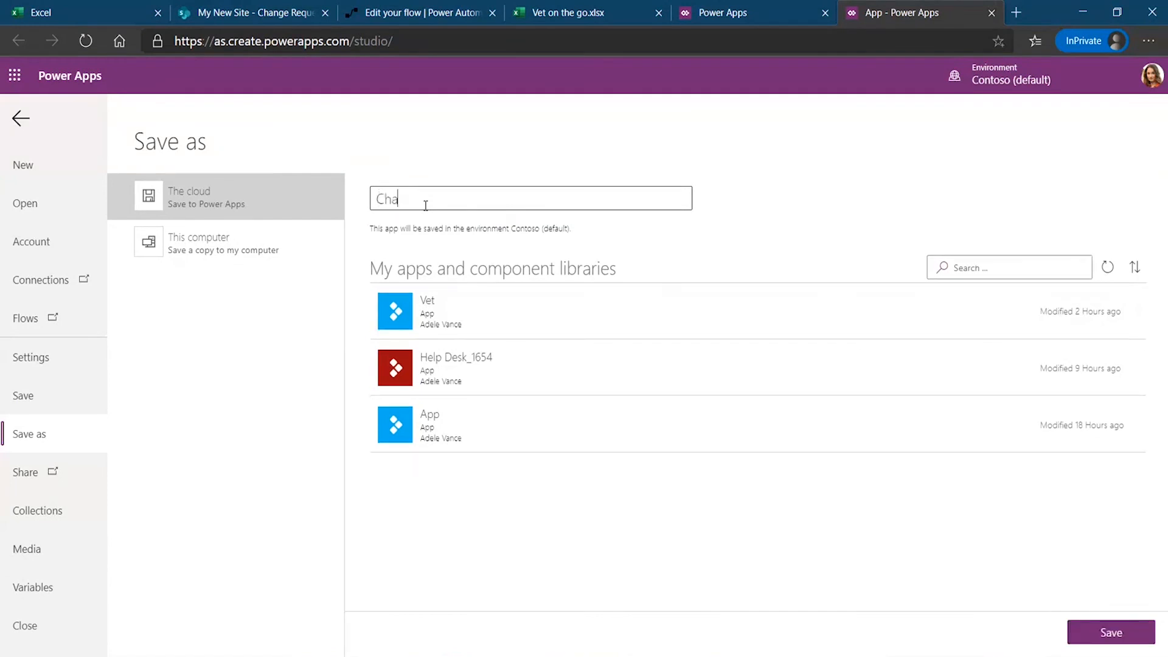
text(nge Request App)
click(1113, 635)
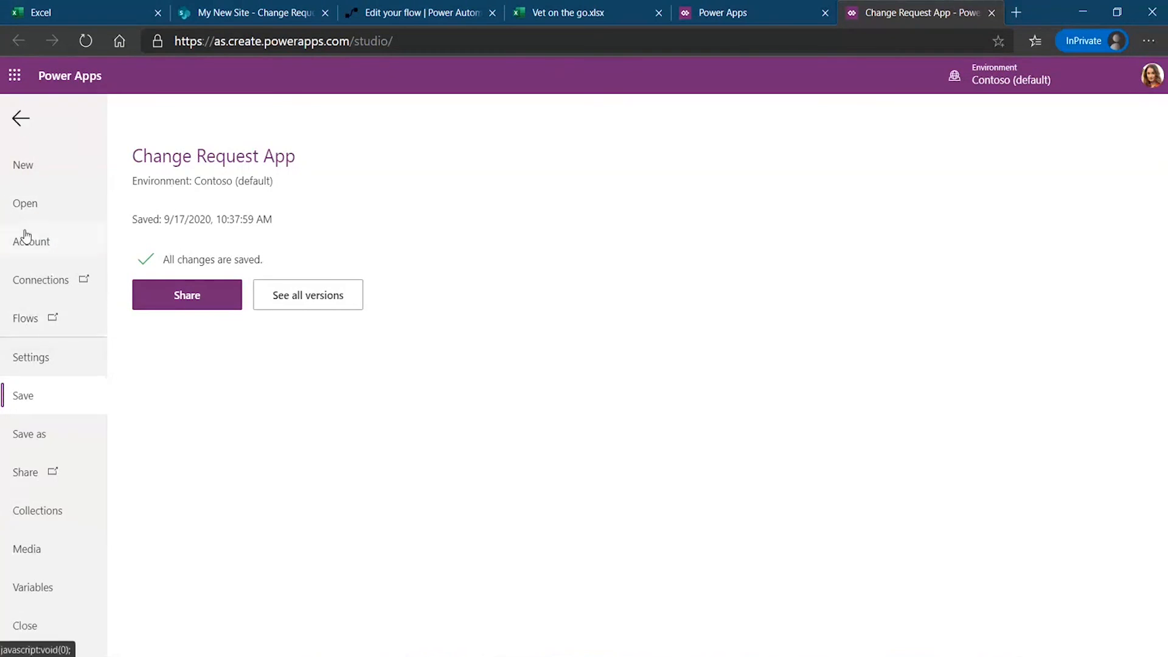
Preview the Change Request App and start a new request with the Request Title test4.
click(22, 207)
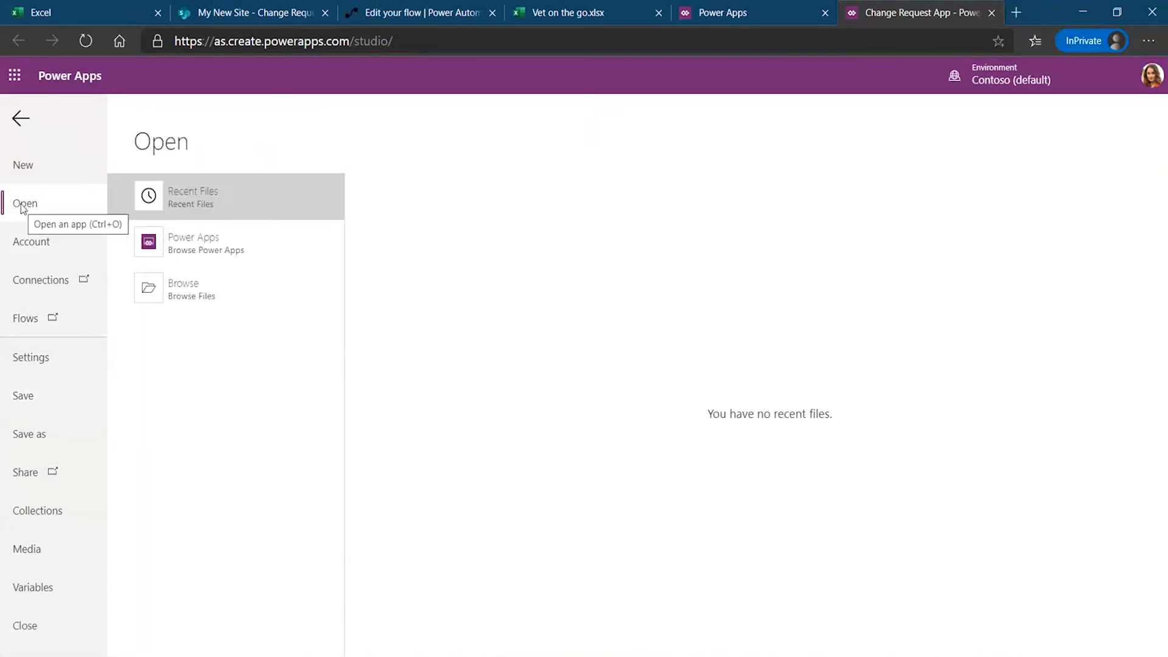
click(18, 118)
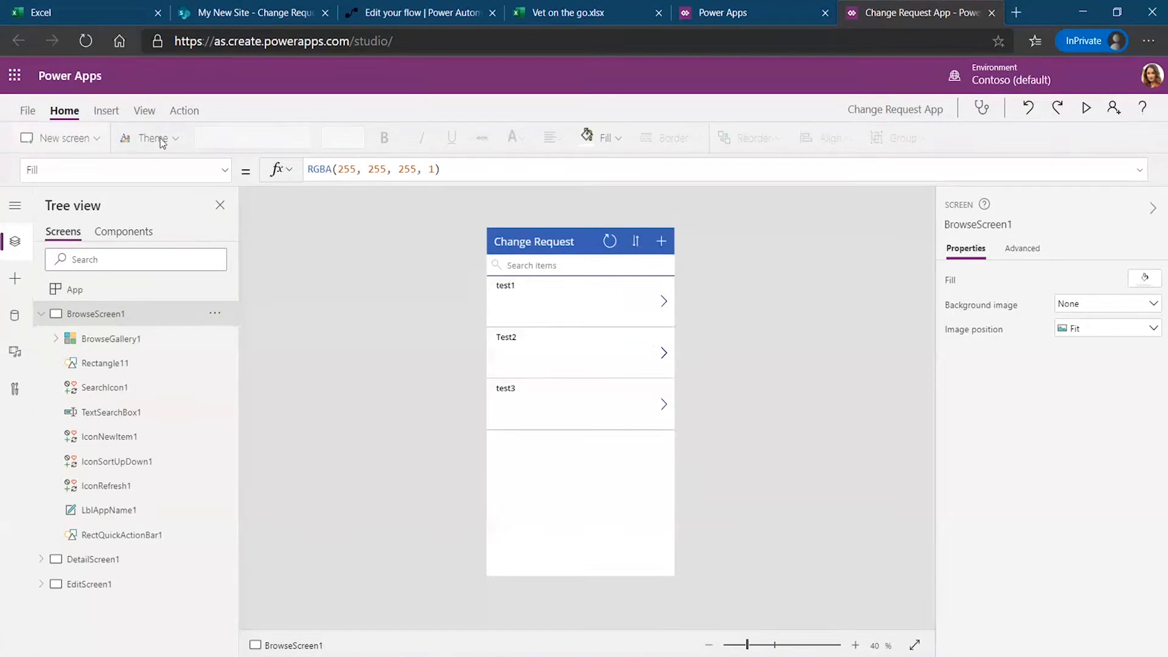
click(1087, 109)
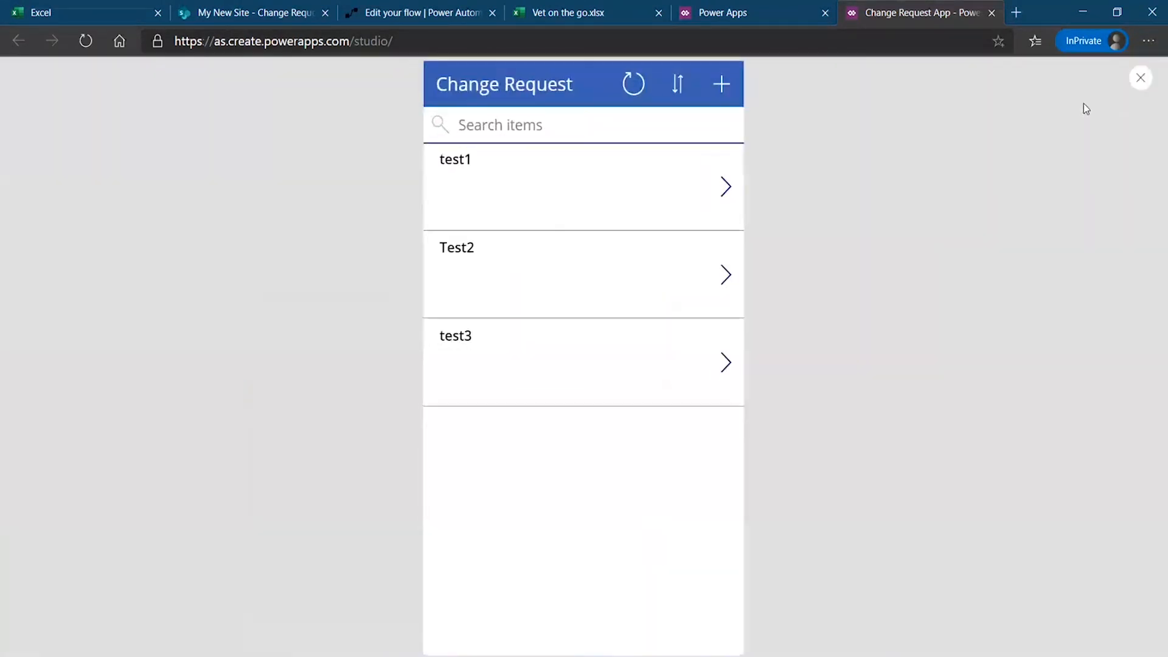
click(719, 85)
click(537, 157)
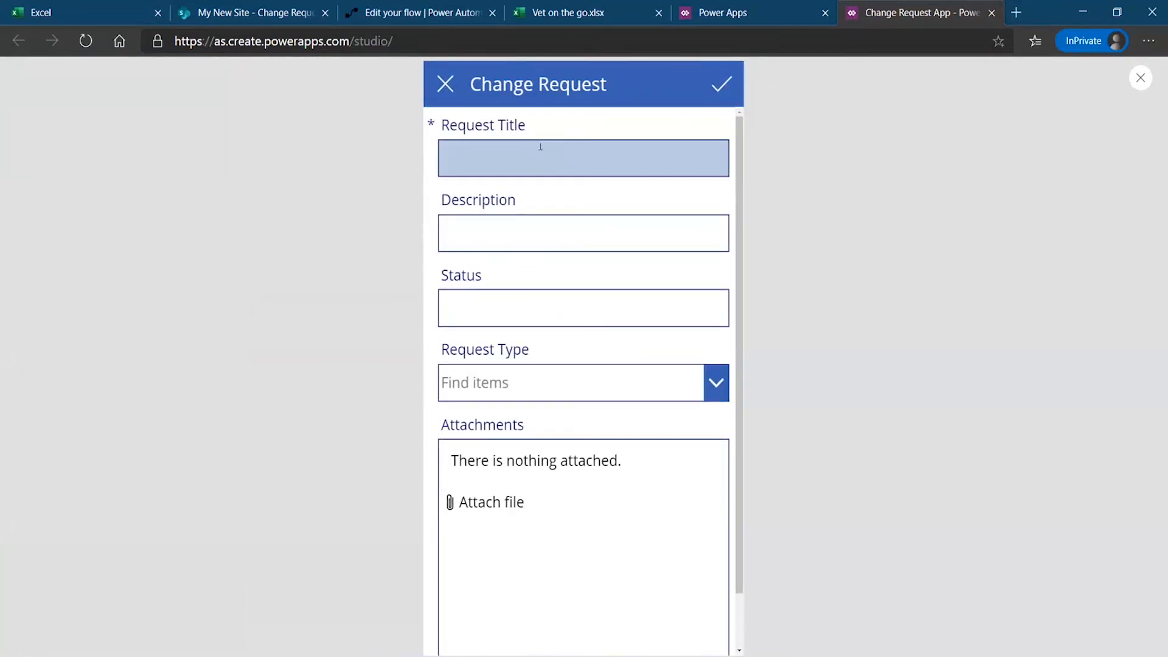
text(test)
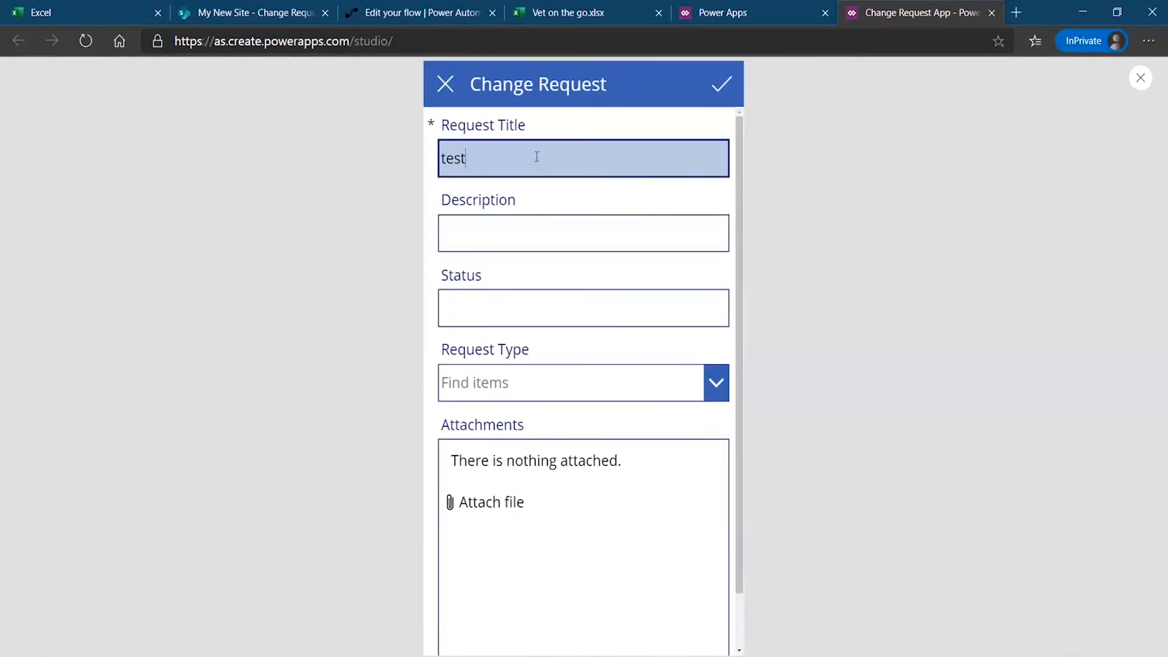
text(4)
Set the new request's Request Type to Updates and submit it, leaving Description and Status blank, and return to the app editor.
click(532, 240)
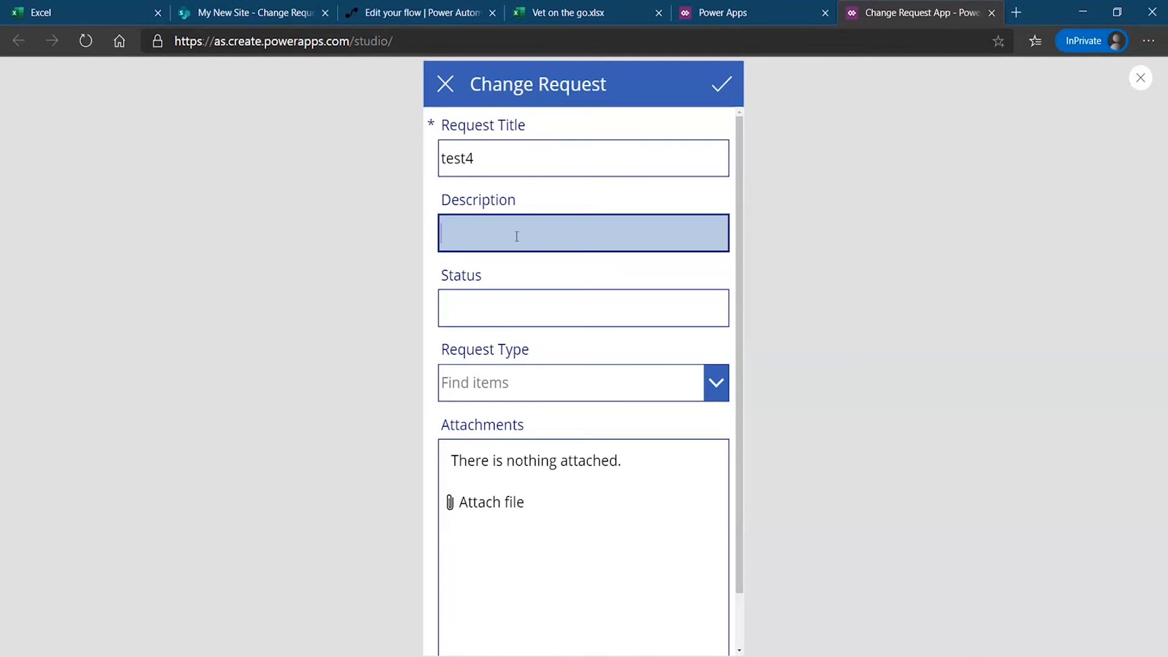
click(544, 312)
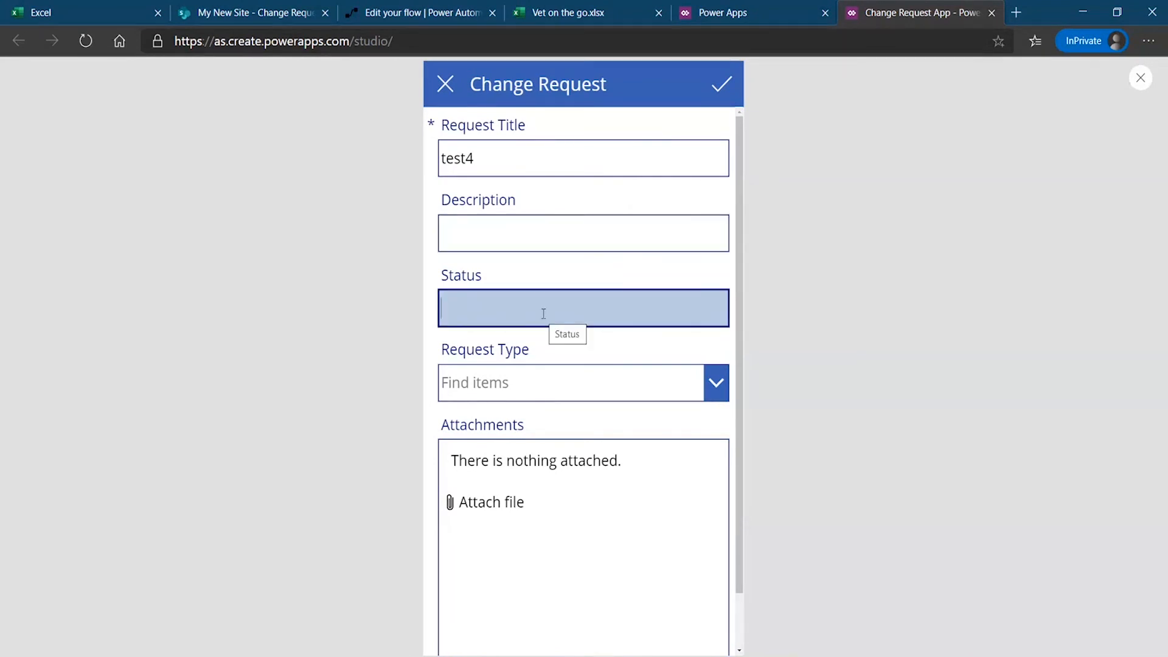
click(517, 383)
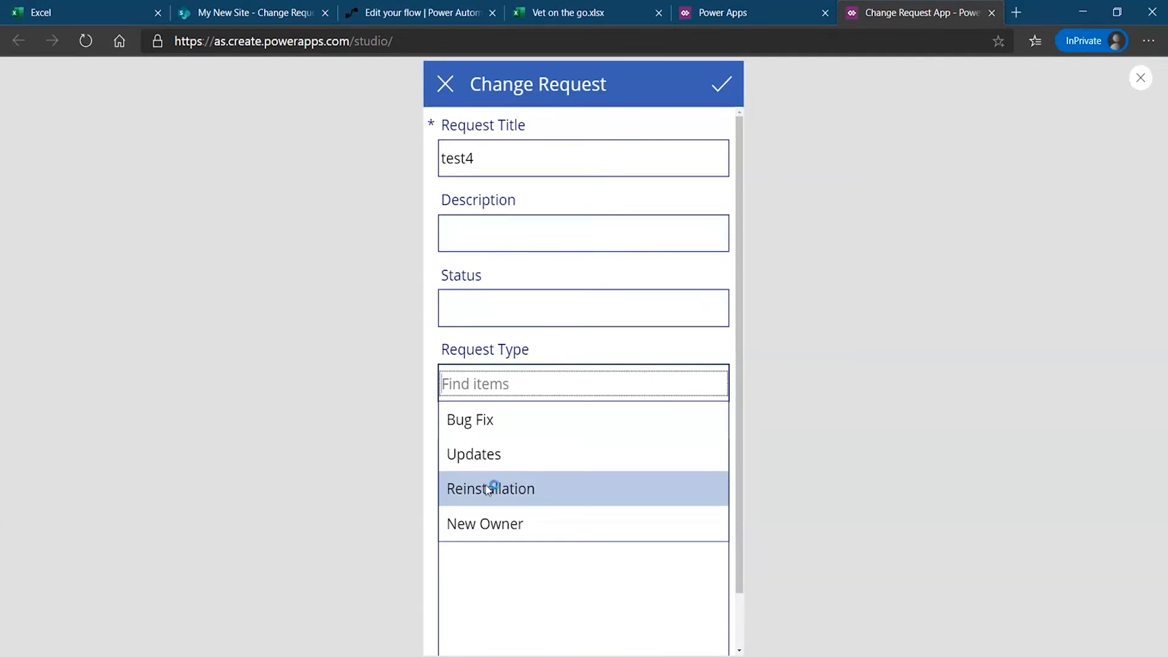
click(479, 457)
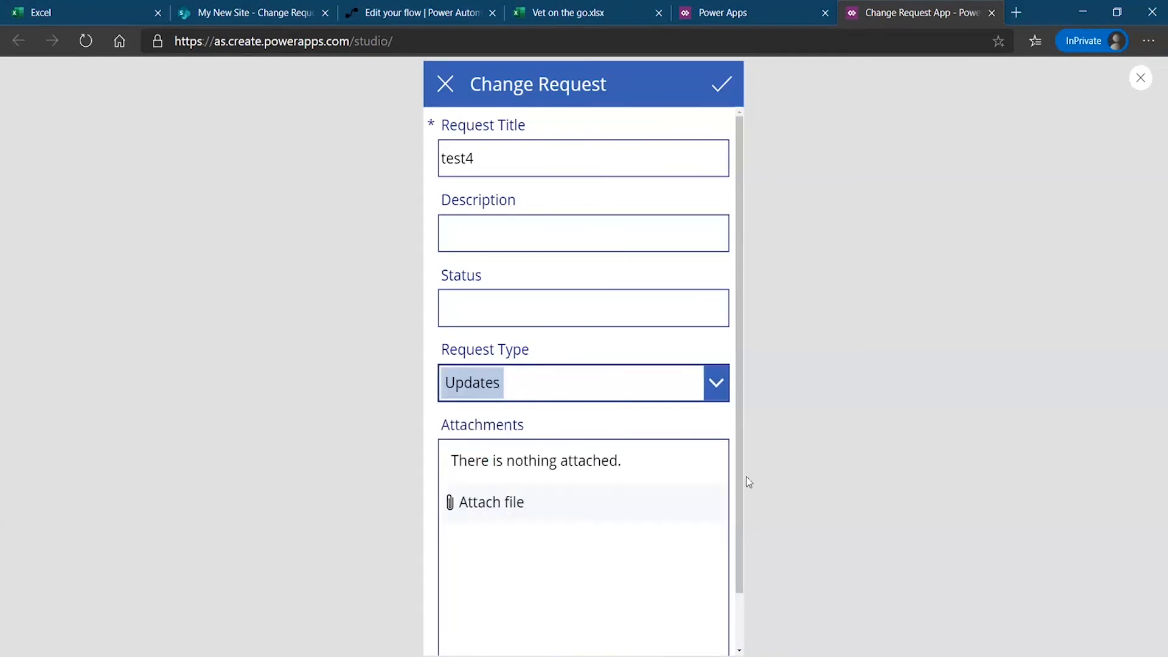
click(719, 85)
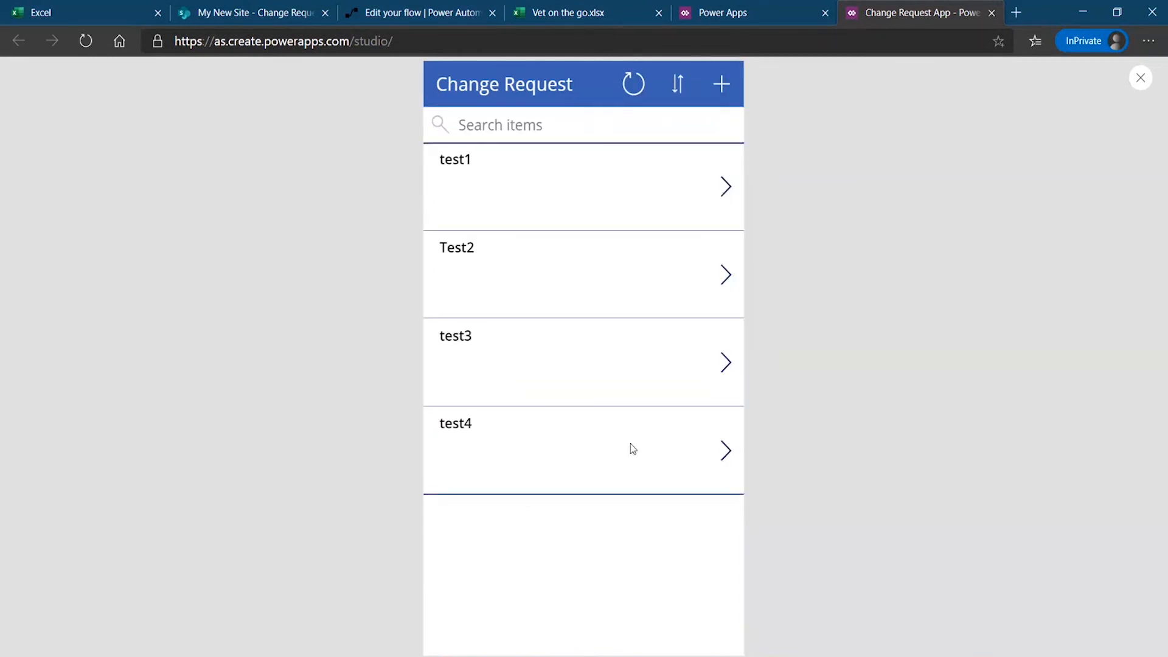
click(1141, 79)
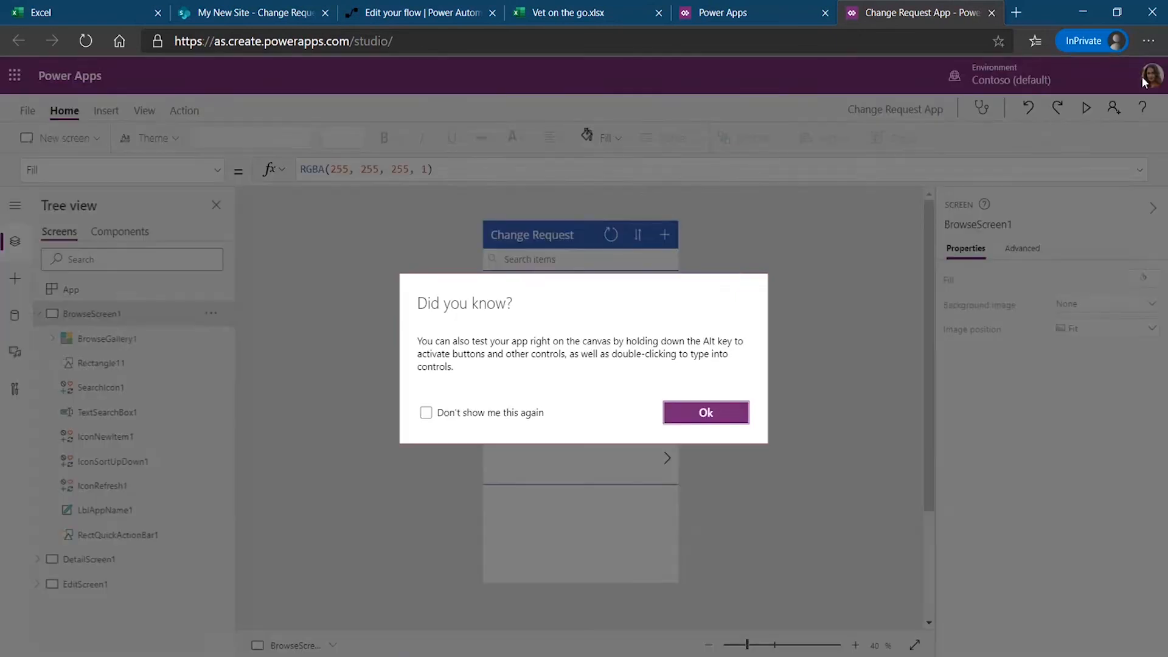
click(712, 415)
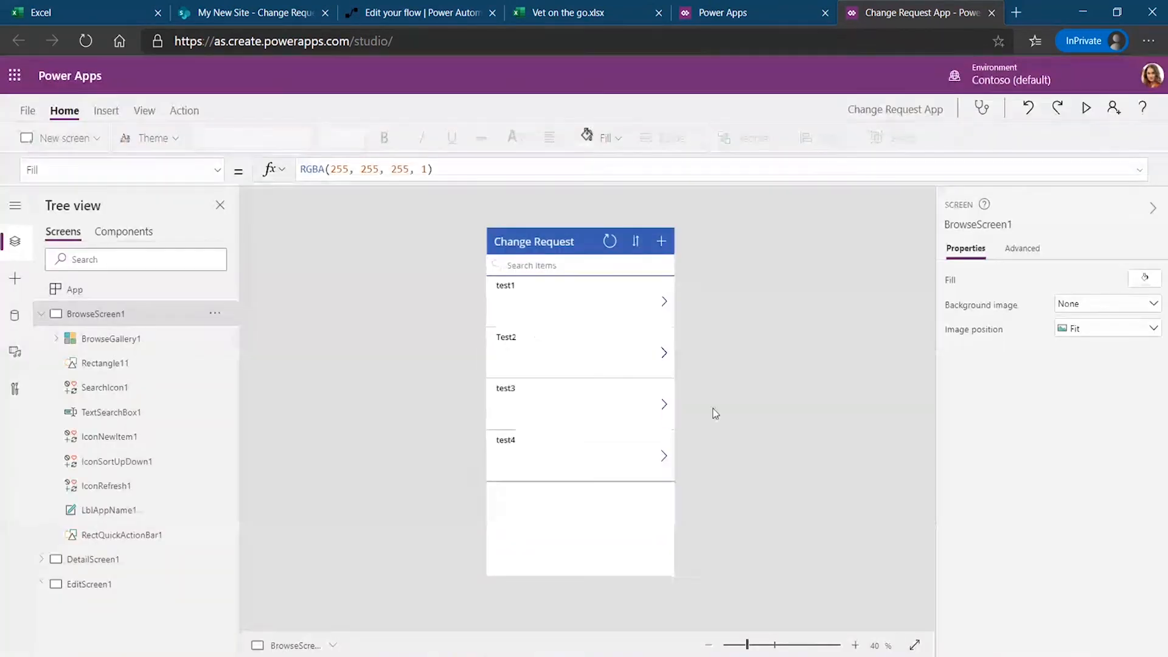
Check the approval flow's run history in Power Automate, and look at the Change Request list in SharePoint.
click(442, 14)
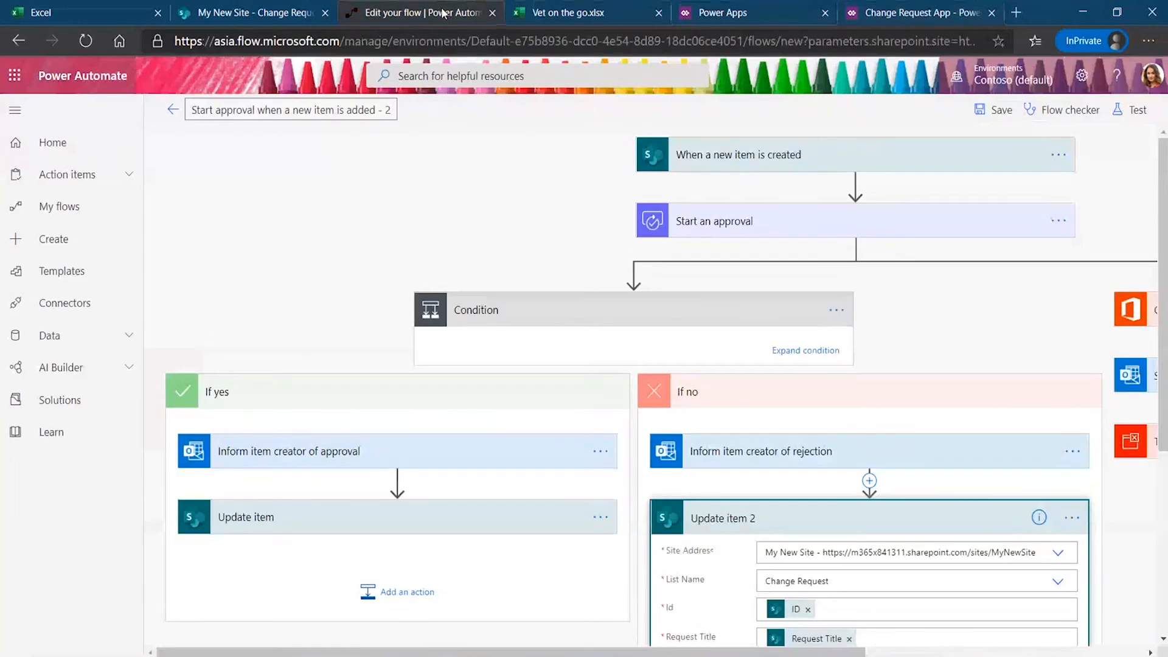
click(173, 112)
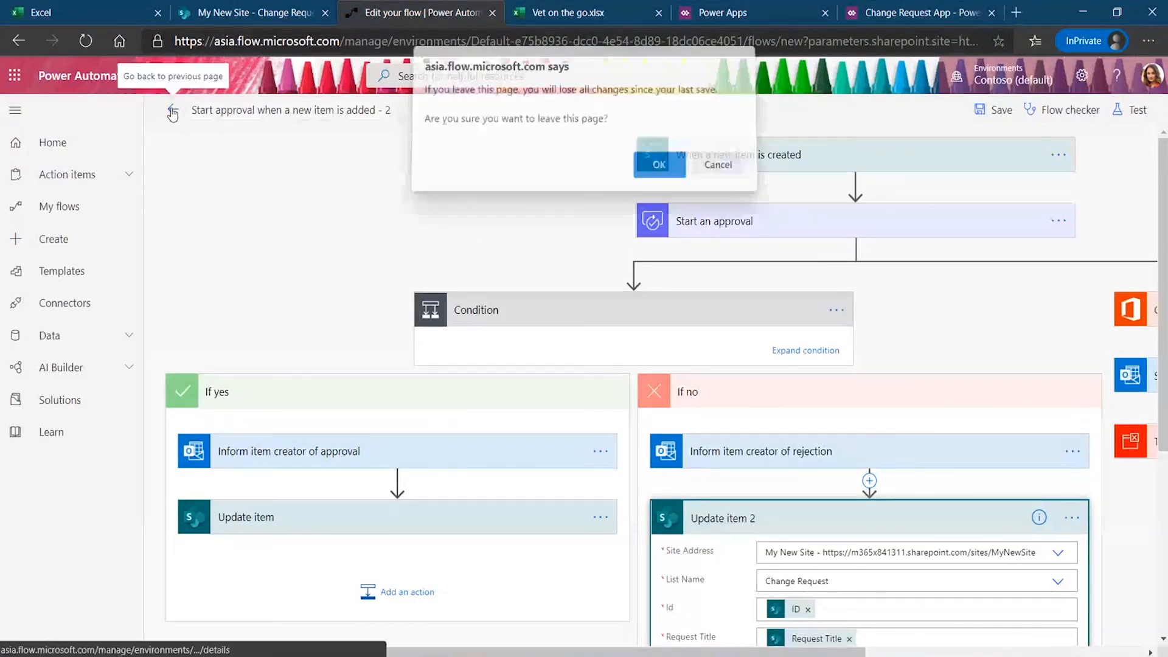
click(653, 180)
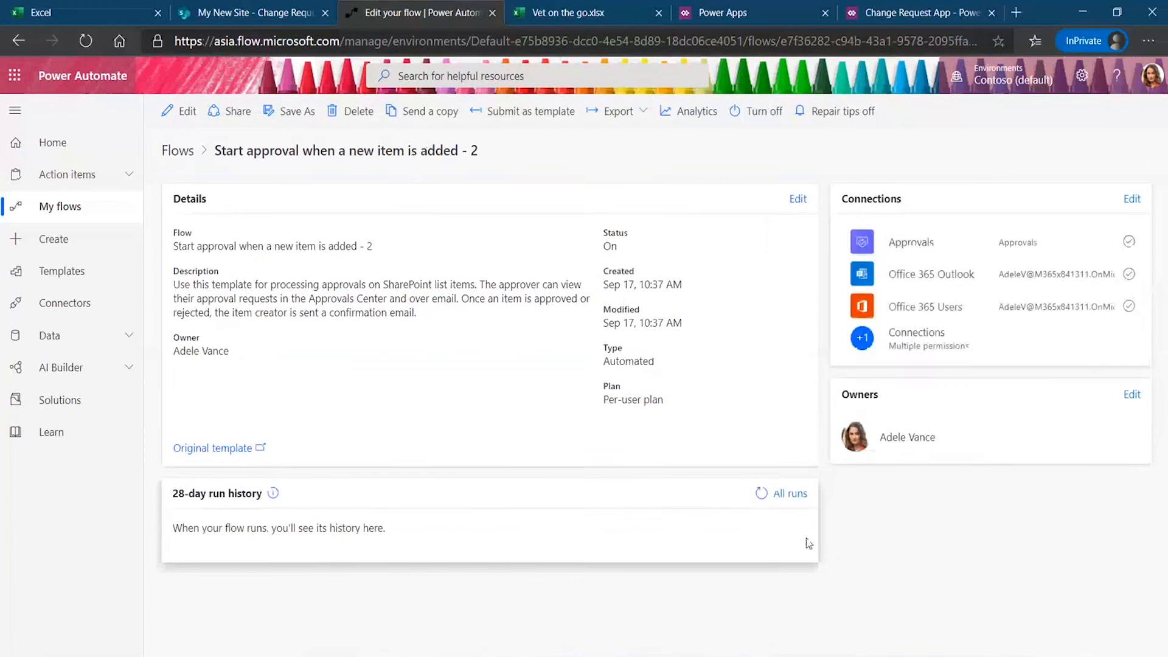
click(788, 494)
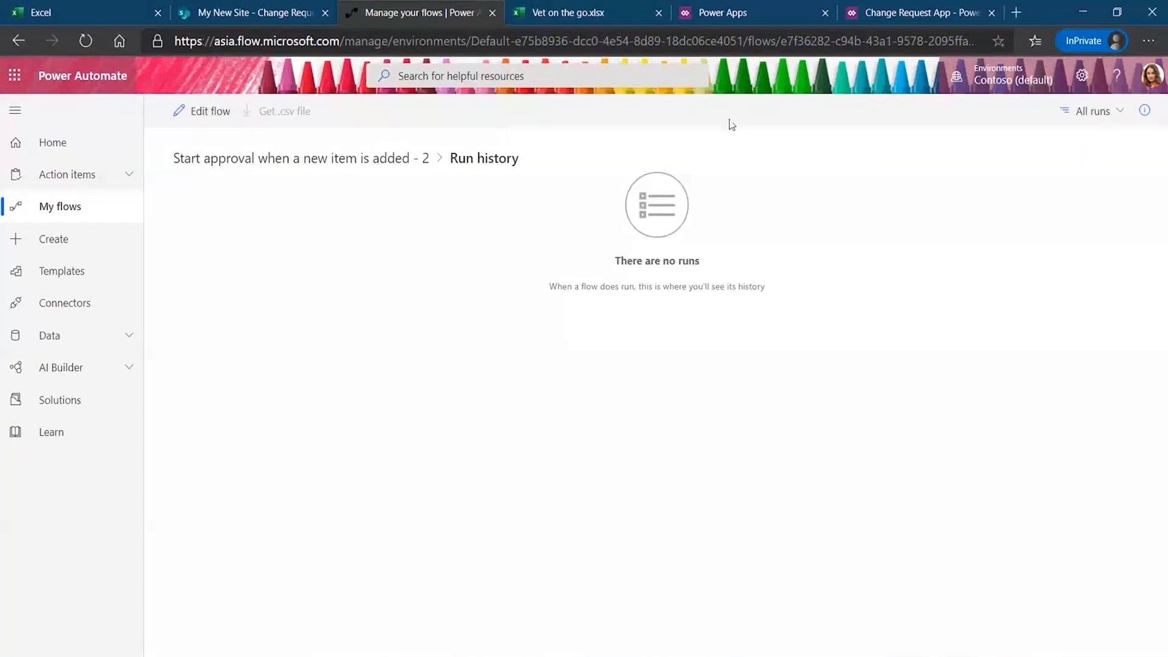
click(205, 121)
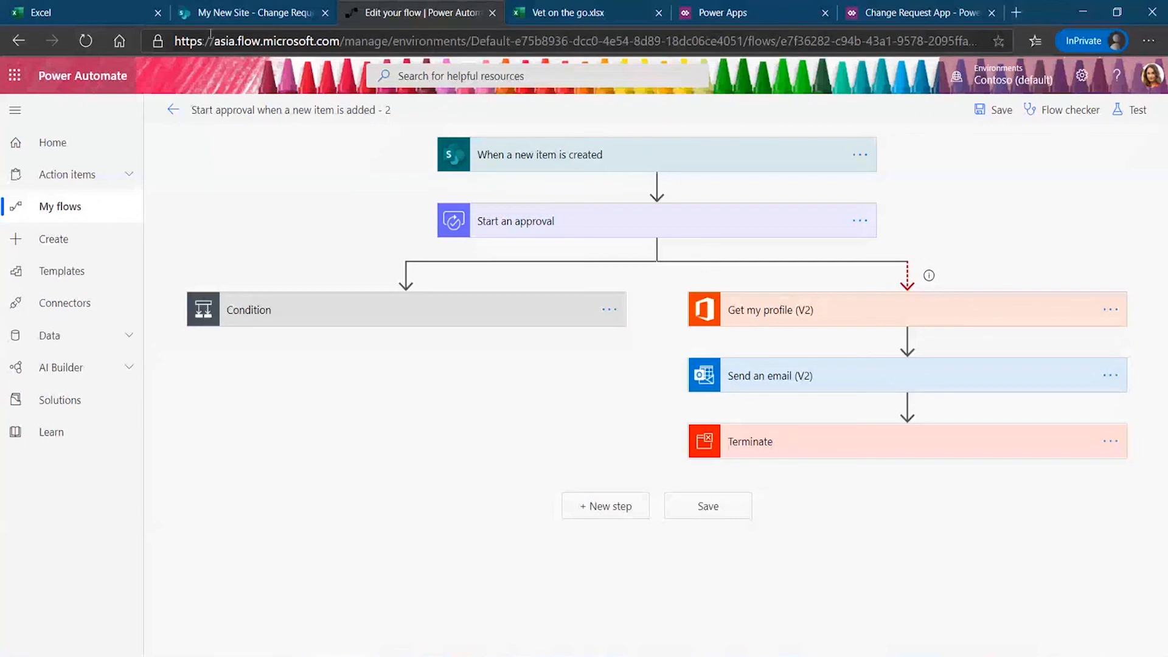
click(239, 16)
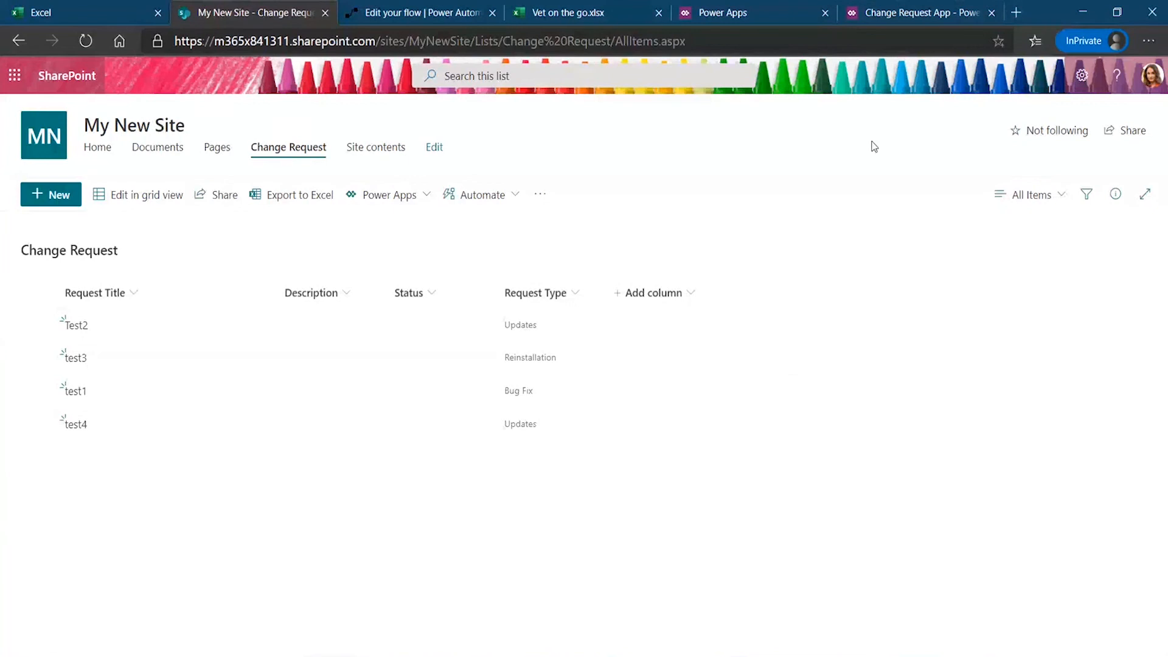
Switch to the other browser window and open the Change Request list of My New Sharepoint Site in SharePoint.
click(1089, 13)
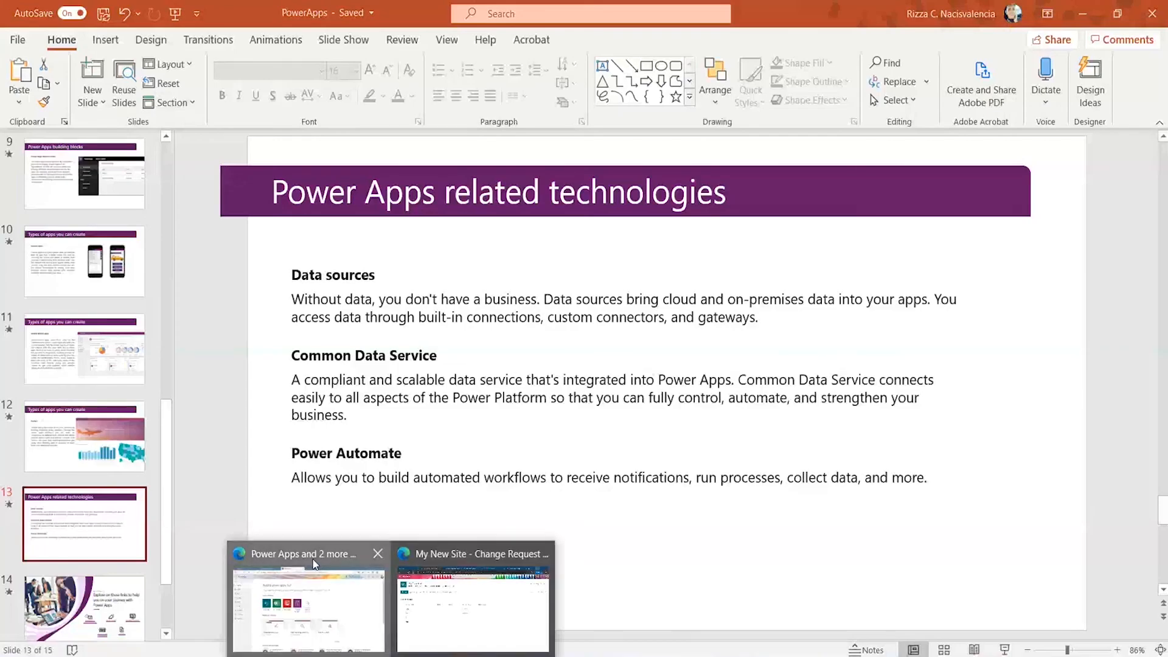
click(313, 564)
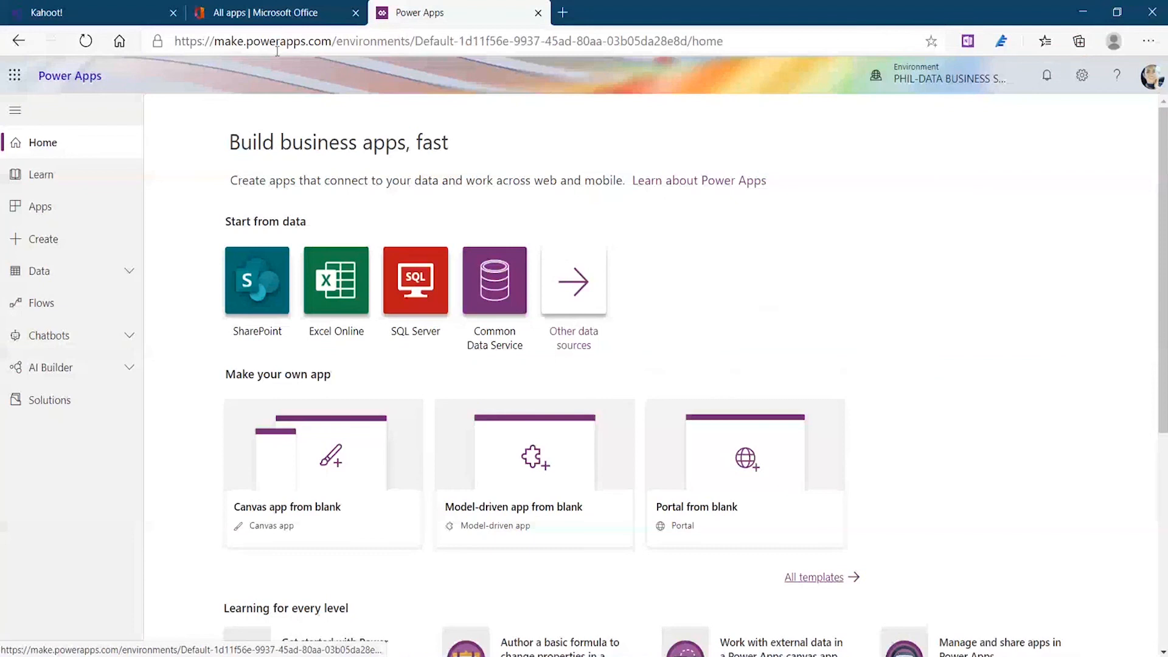
click(266, 12)
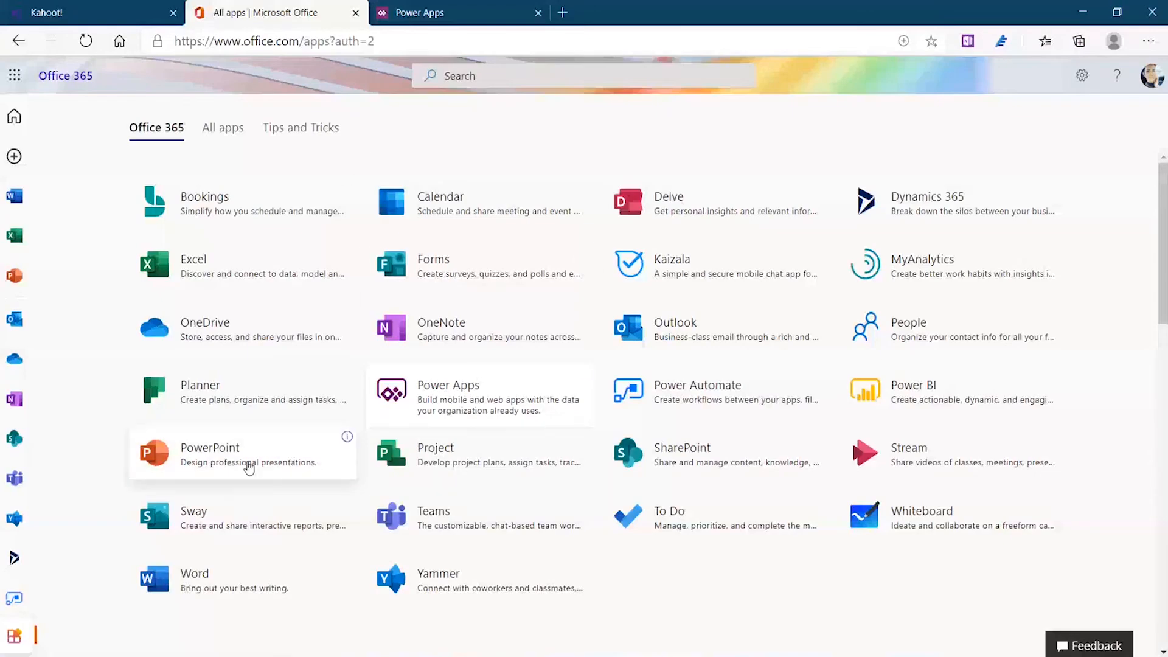
click(655, 450)
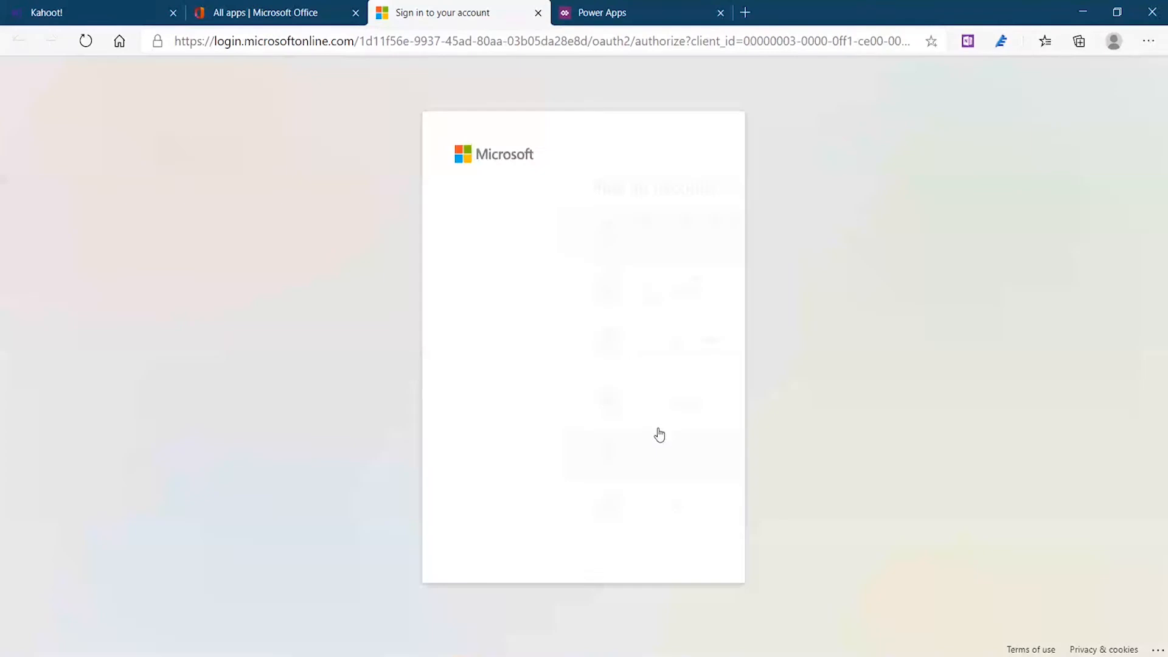
click(577, 249)
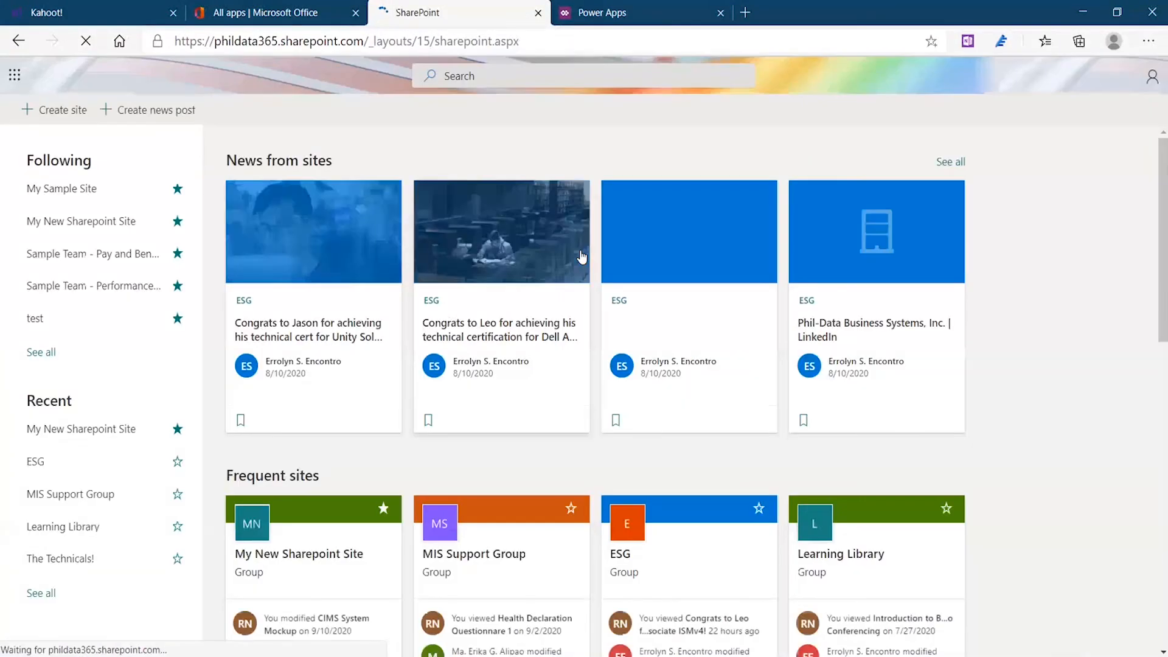
click(97, 428)
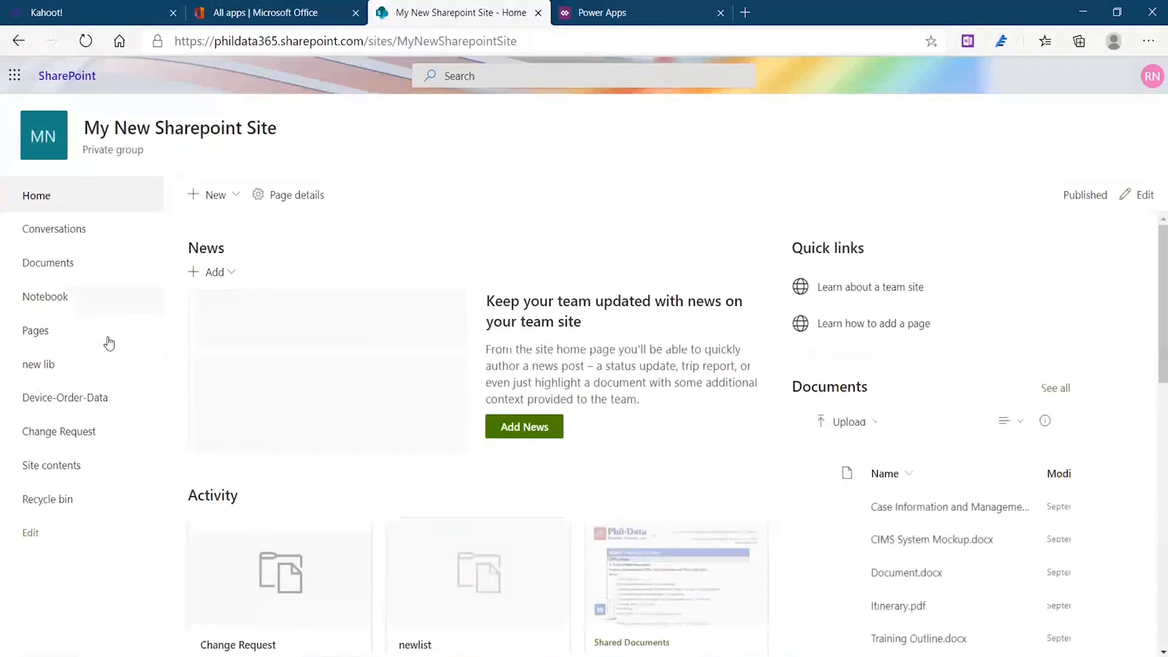
click(78, 432)
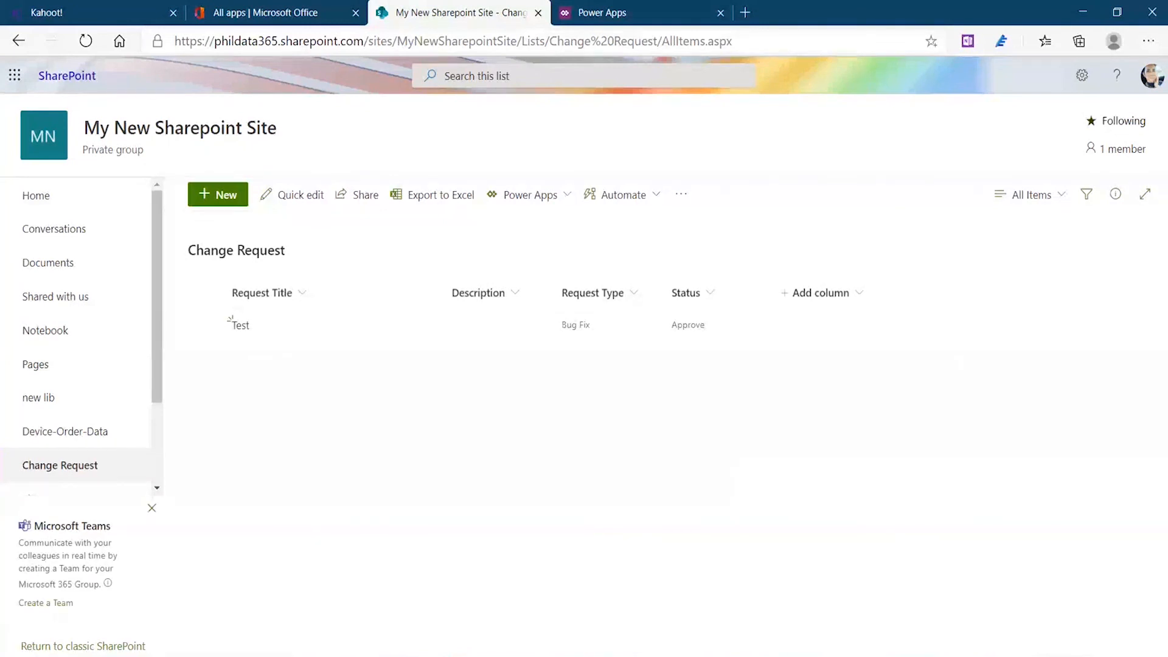
Review the earlier Test request's approval email in Outlook and its list Status, and return to My New Site's Change Request list.
key(alt+Tab)
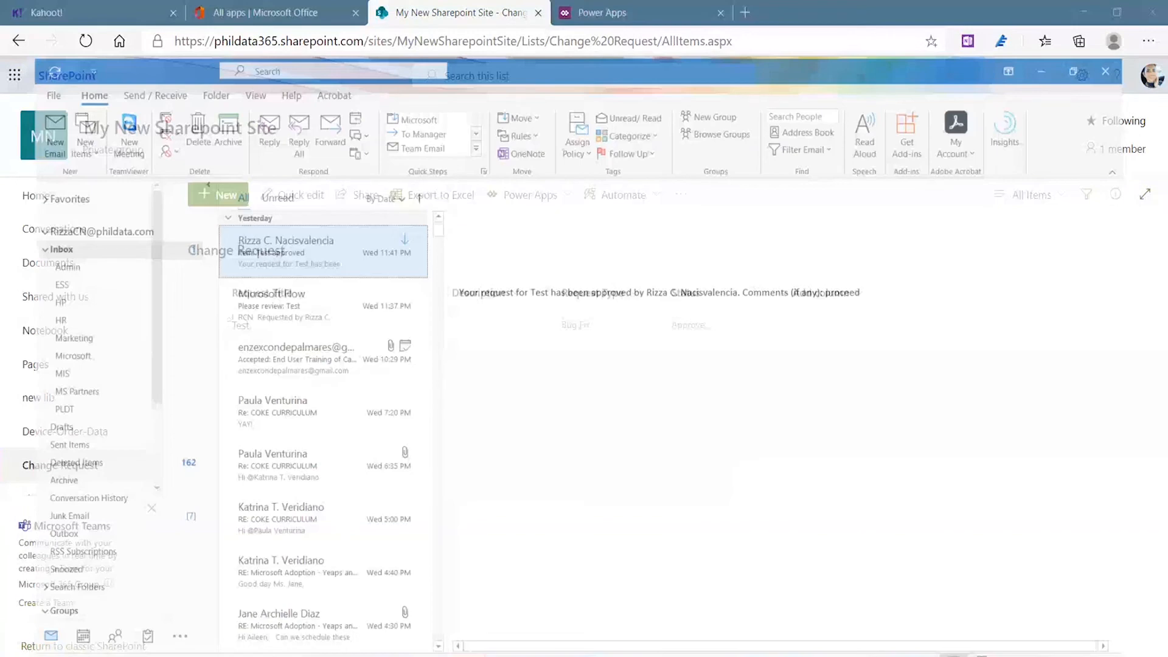
click(298, 273)
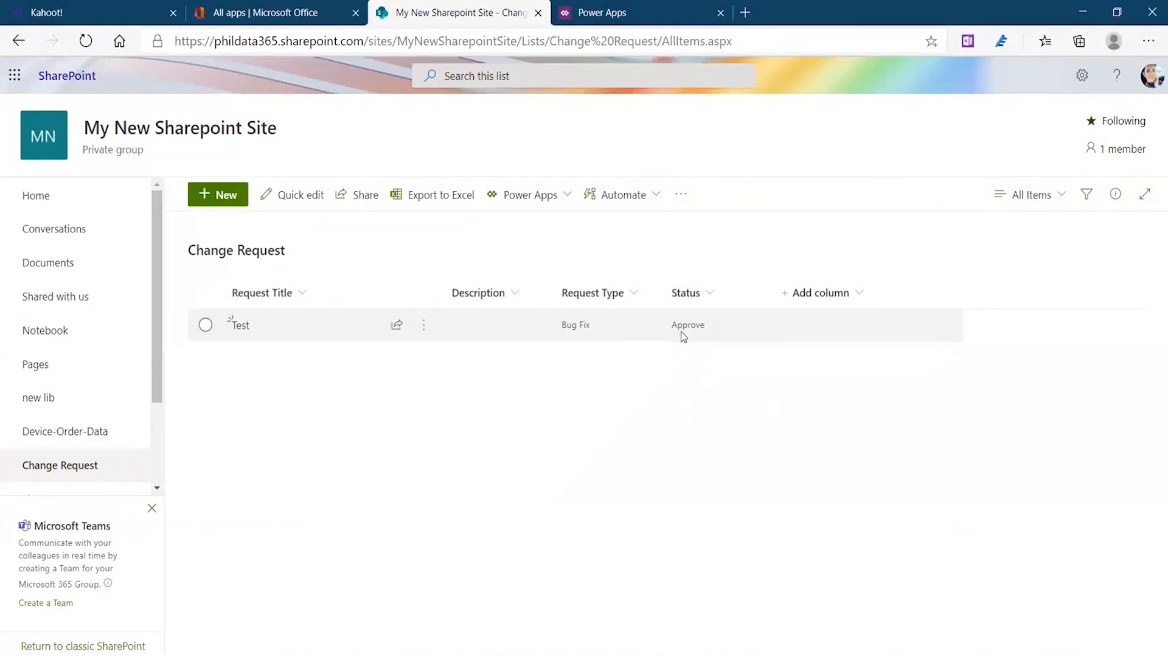
click(1083, 13)
click(391, 656)
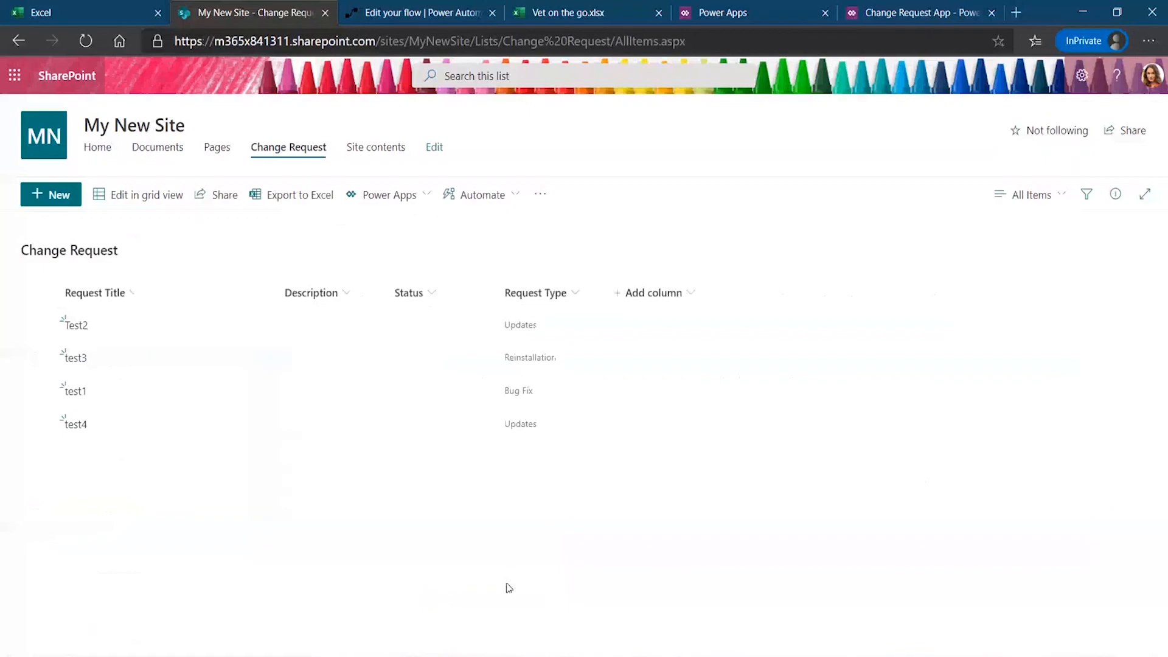
click(508, 587)
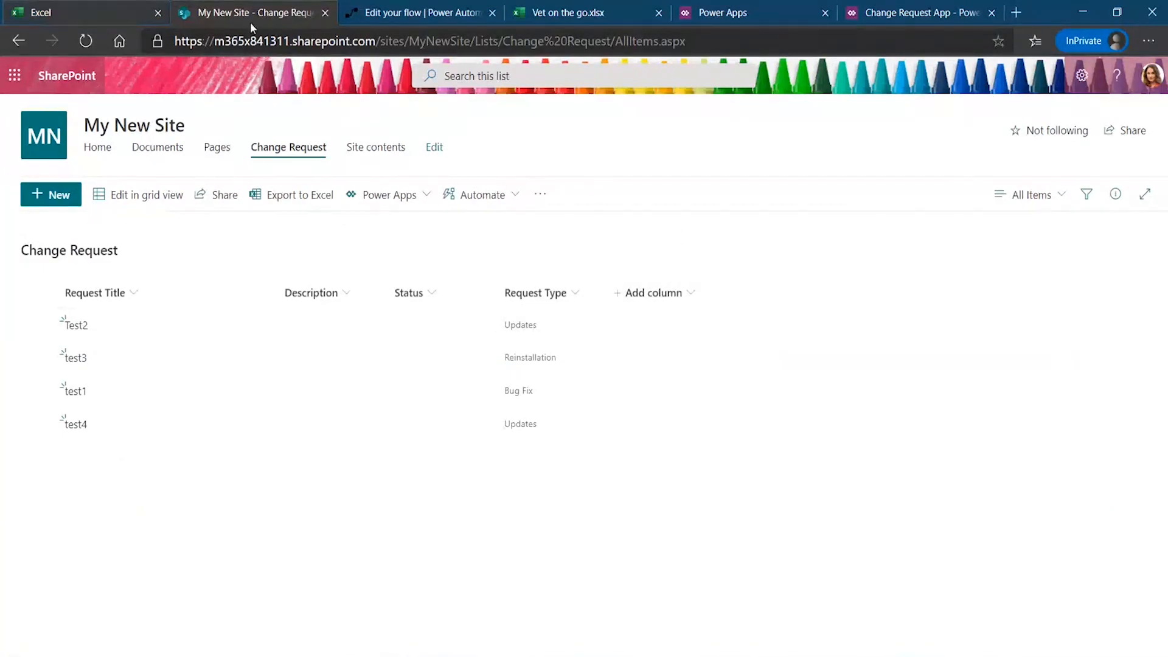
Switch to Outlook on the web and open the approval request email for test4 that offers Approve and Reject.
click(26, 17)
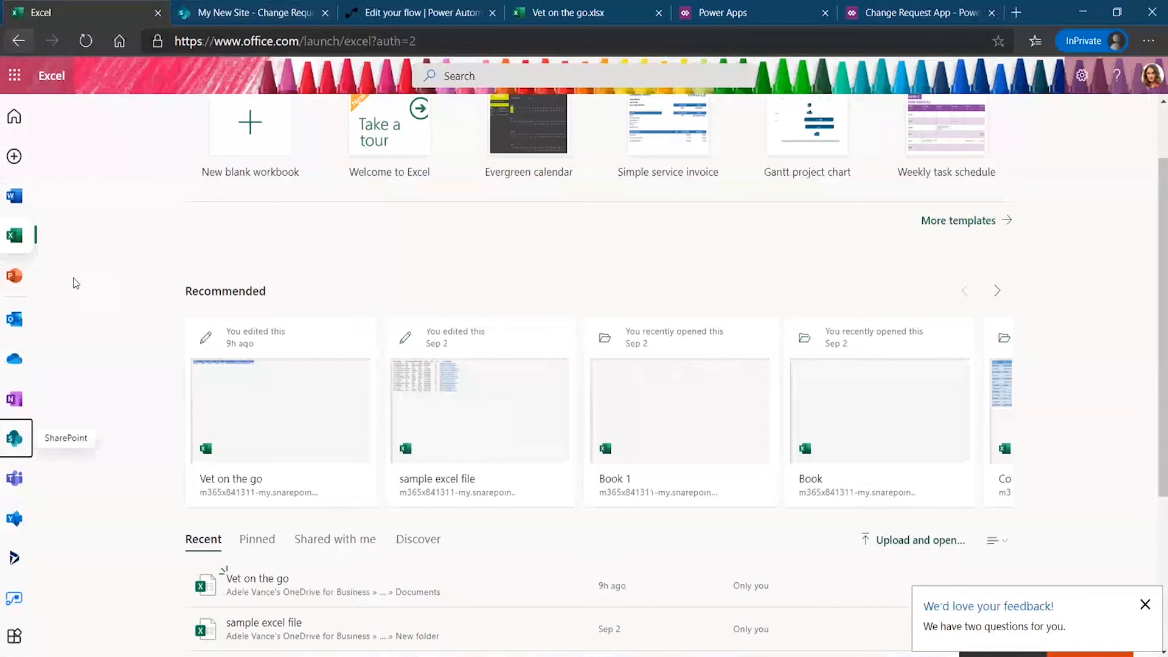
click(20, 328)
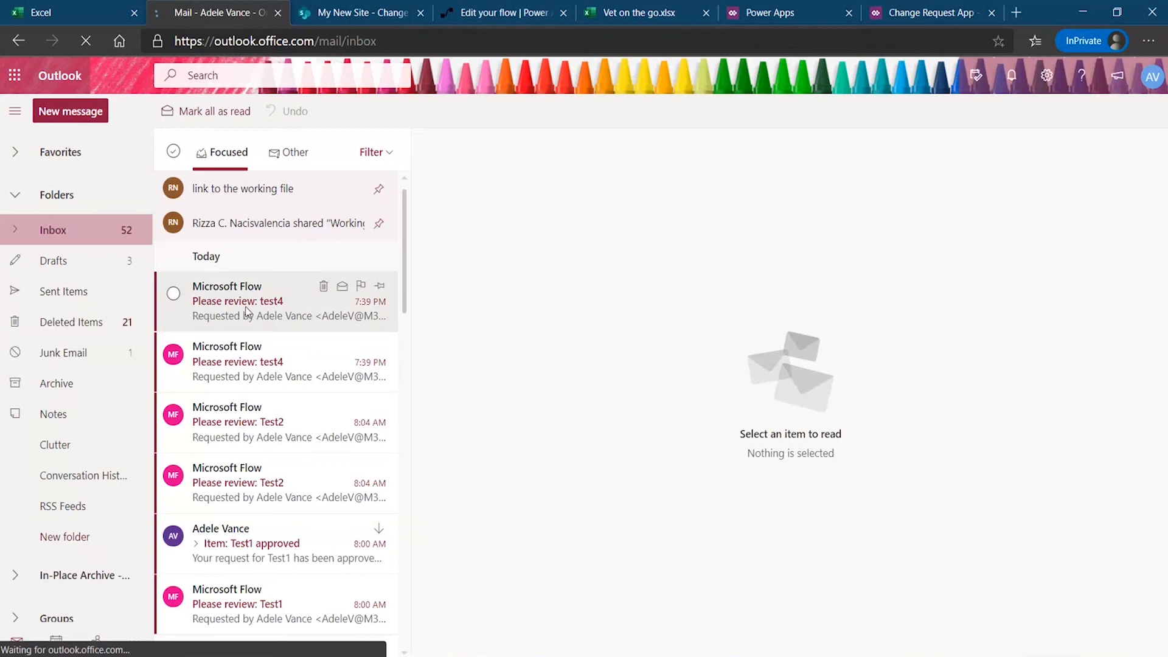
click(246, 309)
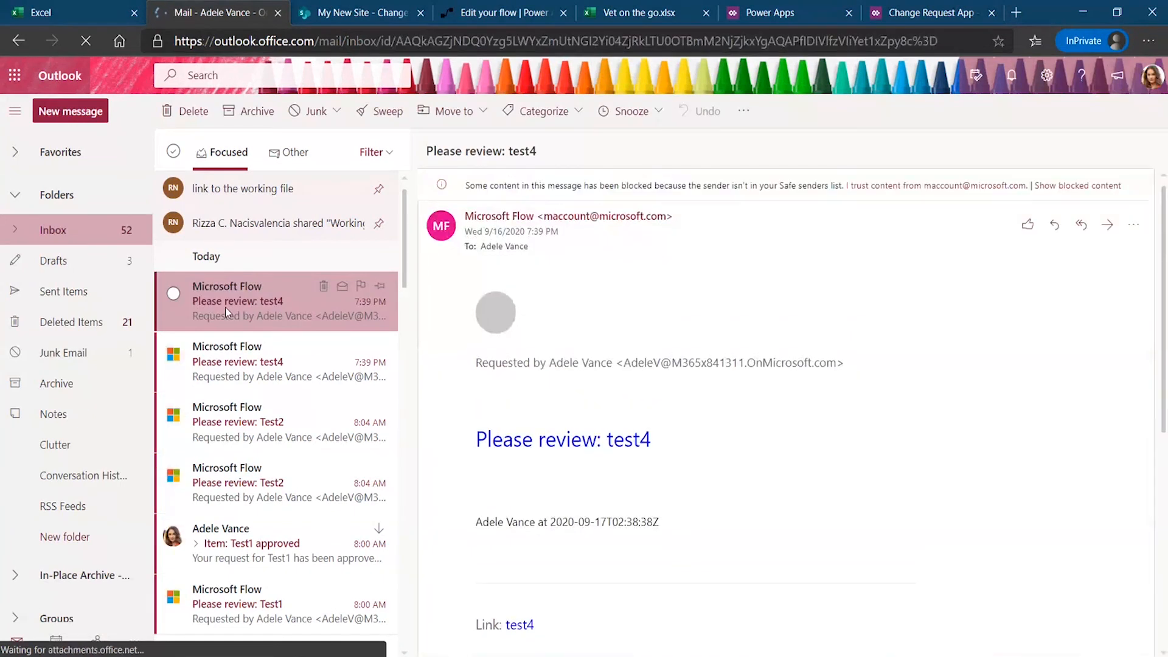
click(233, 363)
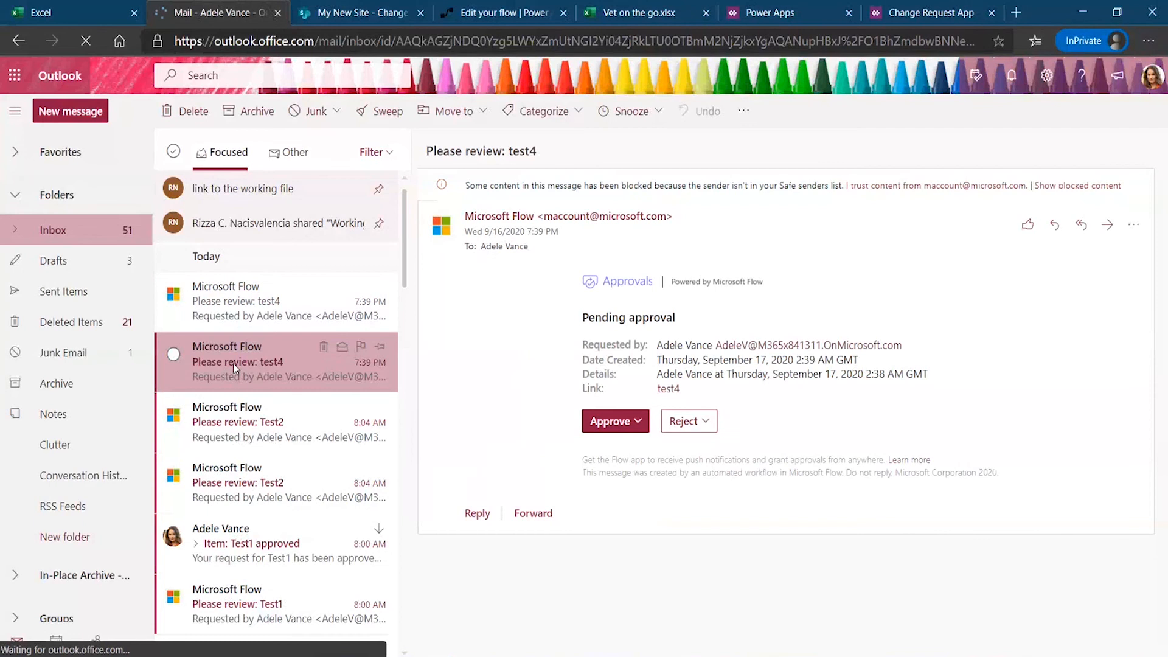
Approve the test4 request from the email and submit the response without a reason.
click(613, 422)
click(618, 390)
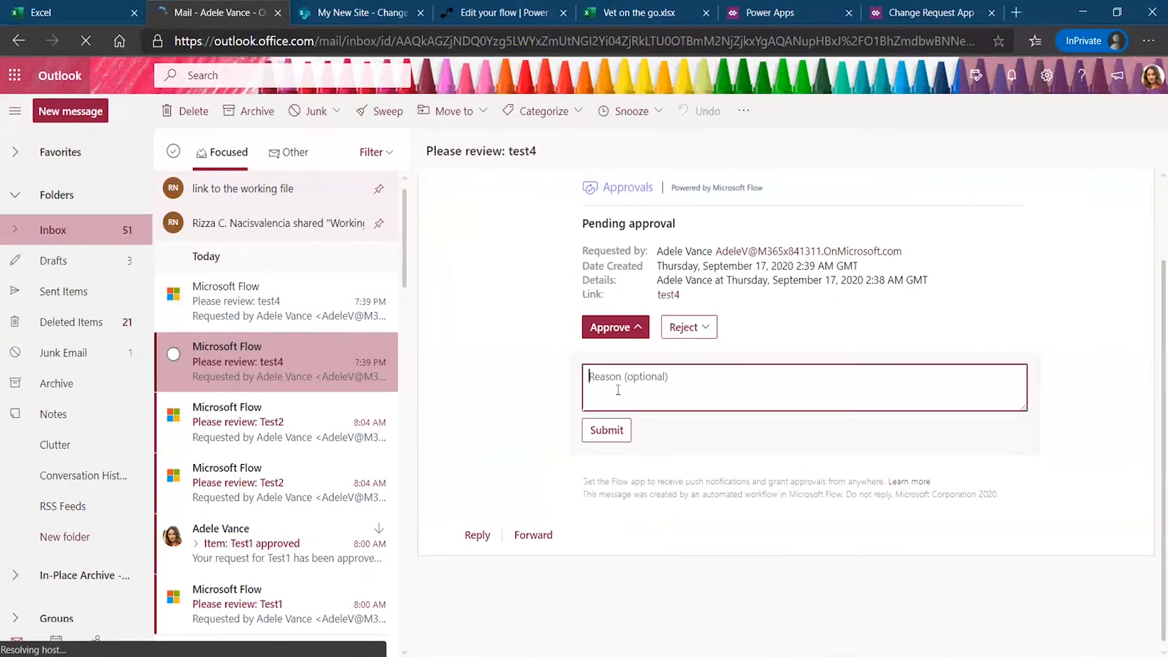
click(608, 432)
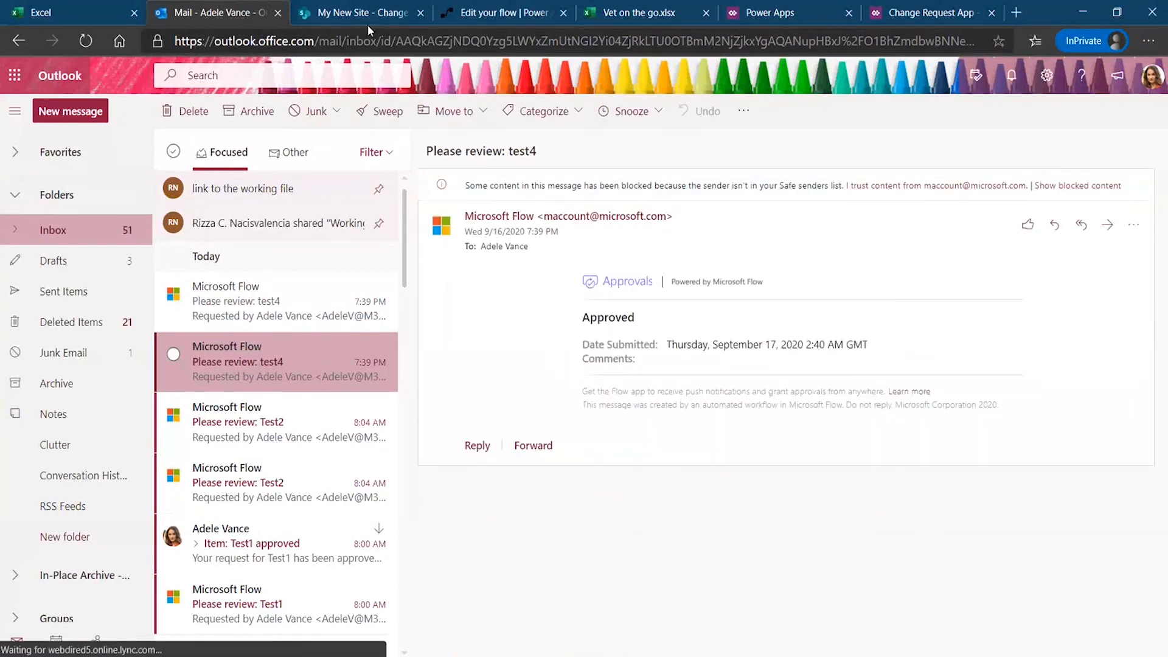
Reload My New Site's Change Request list to check the Status of test4, and switch to the Power Apps home page.
click(360, 14)
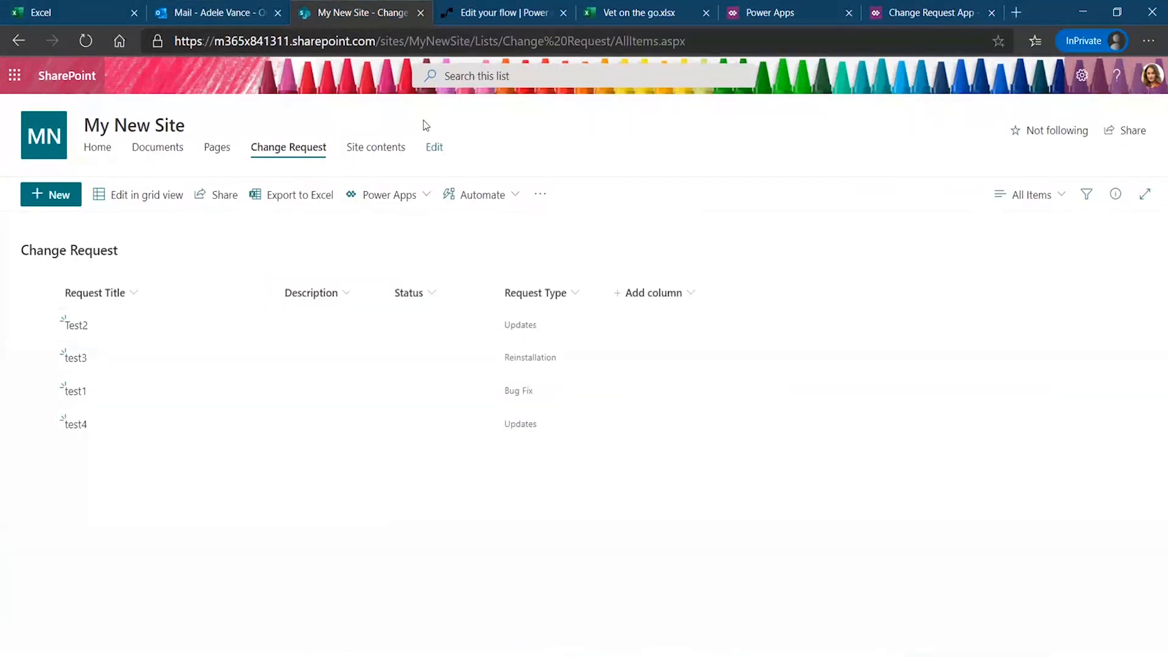
key(F5)
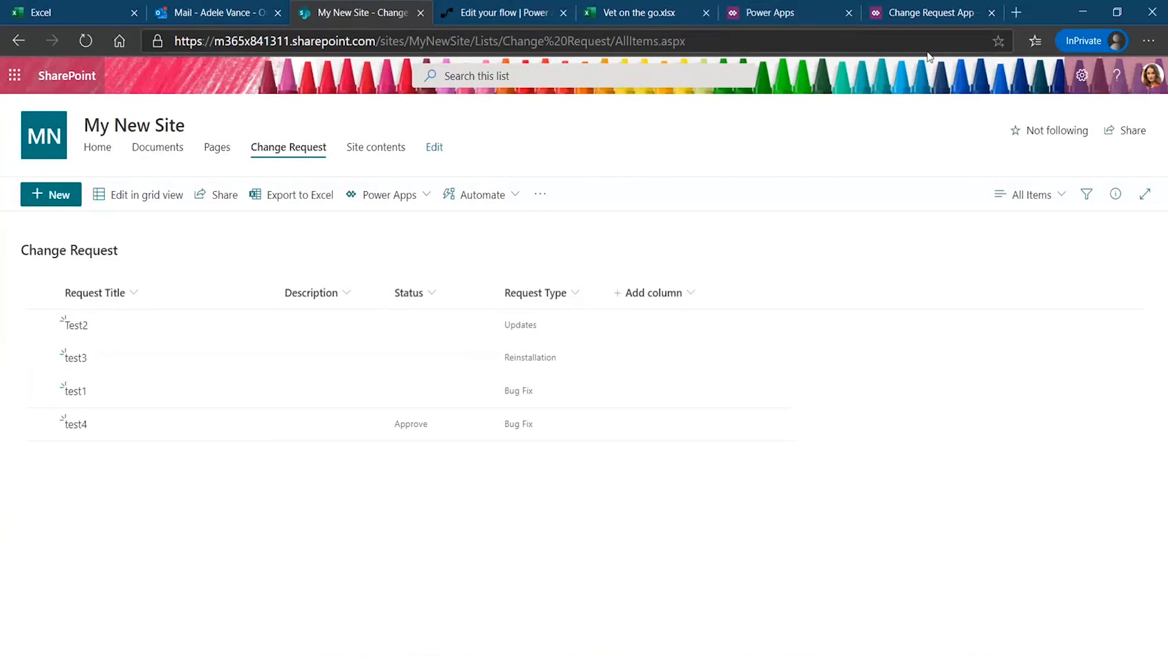
click(797, 14)
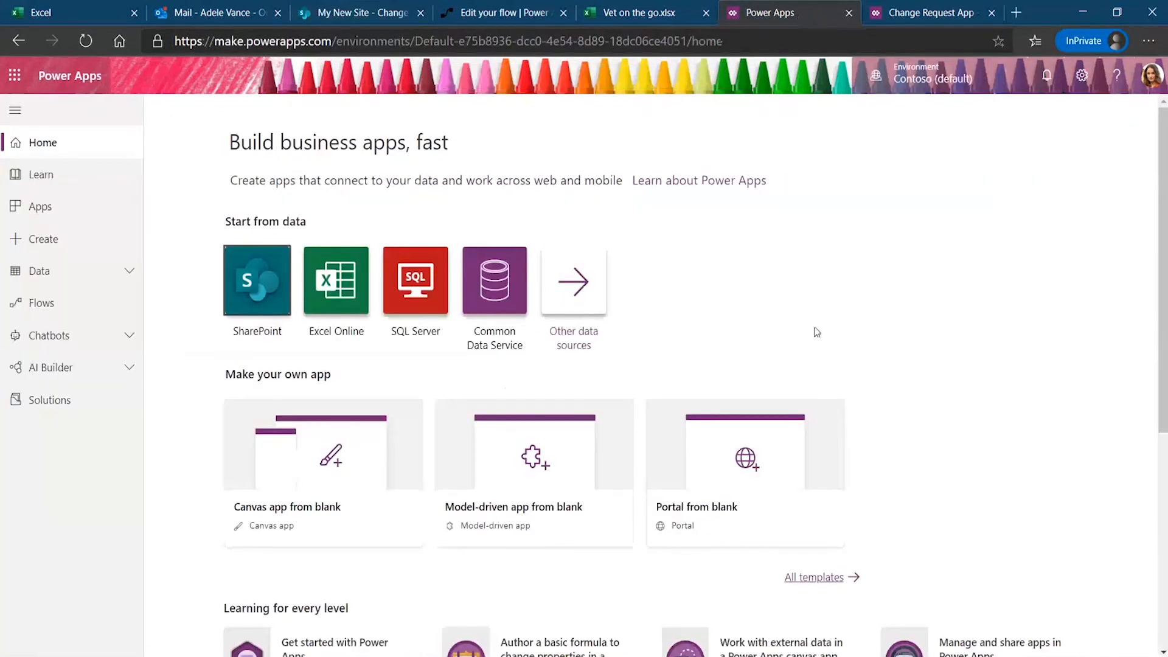
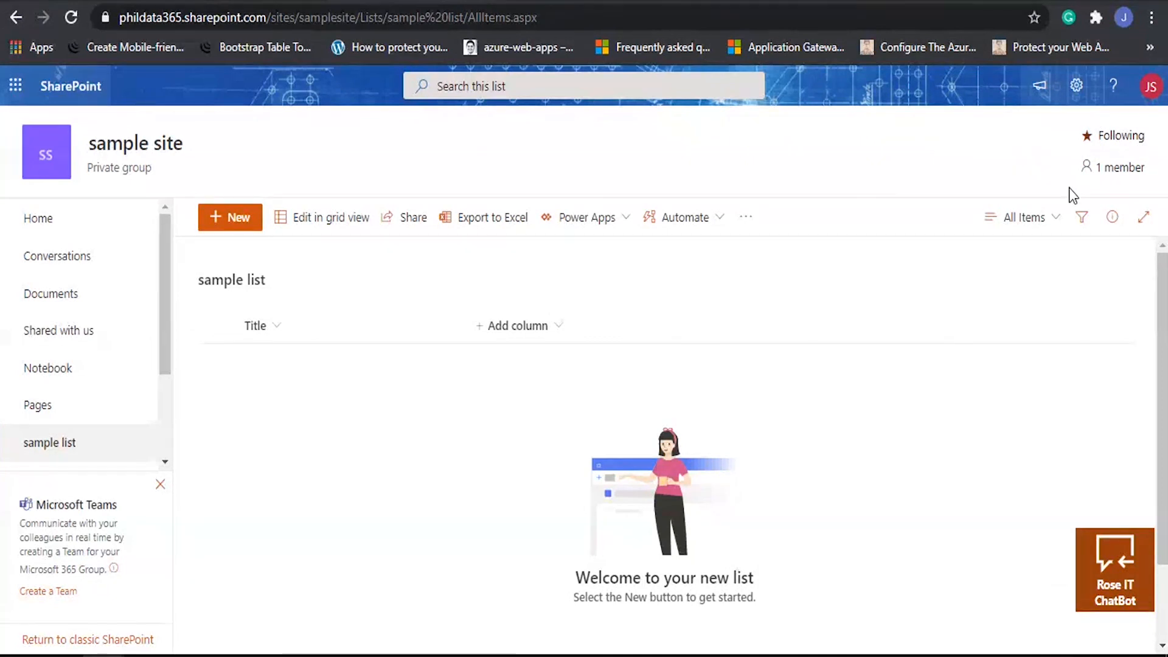
In the new item form of DeliveryList, choose CAR (Cordillera Administrative Region) as Region and view the City choices.
click(577, 2)
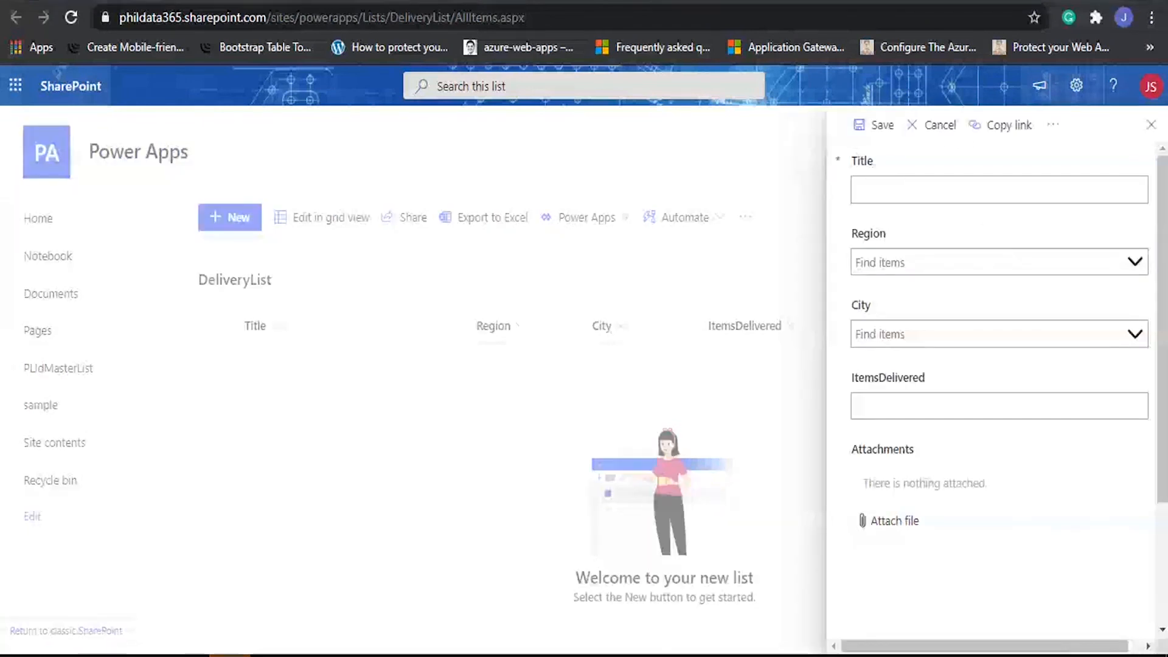
click(961, 260)
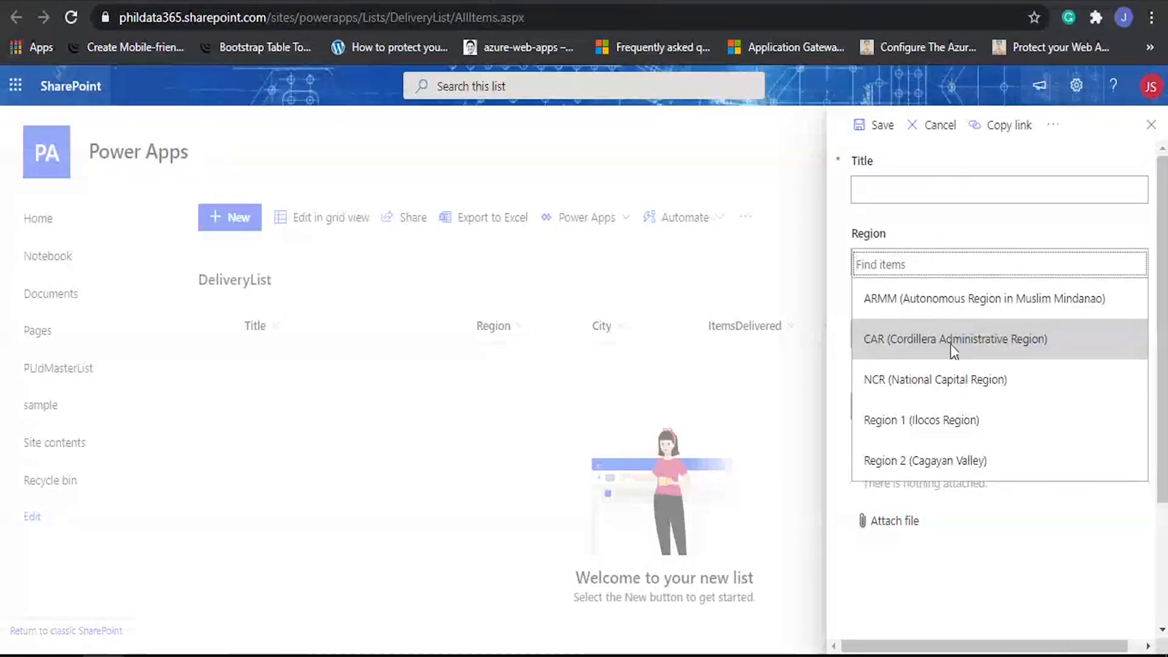
click(968, 323)
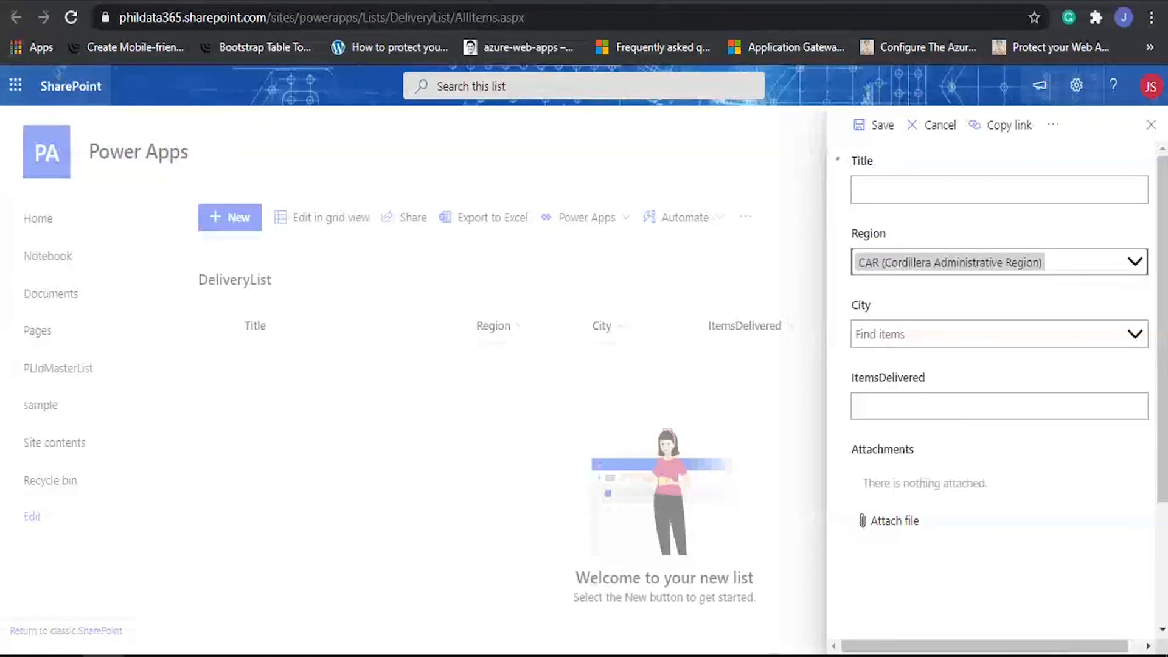
click(910, 343)
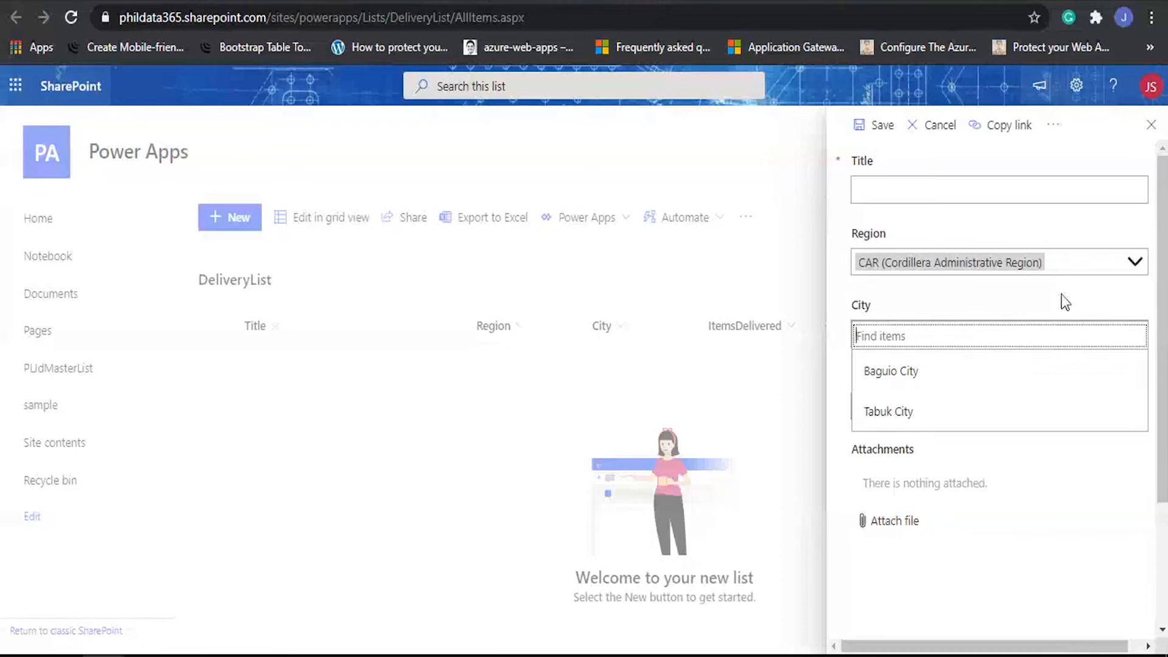
Change the Region to NCR (National Capital Region) and view the City choices offered for it.
click(1058, 262)
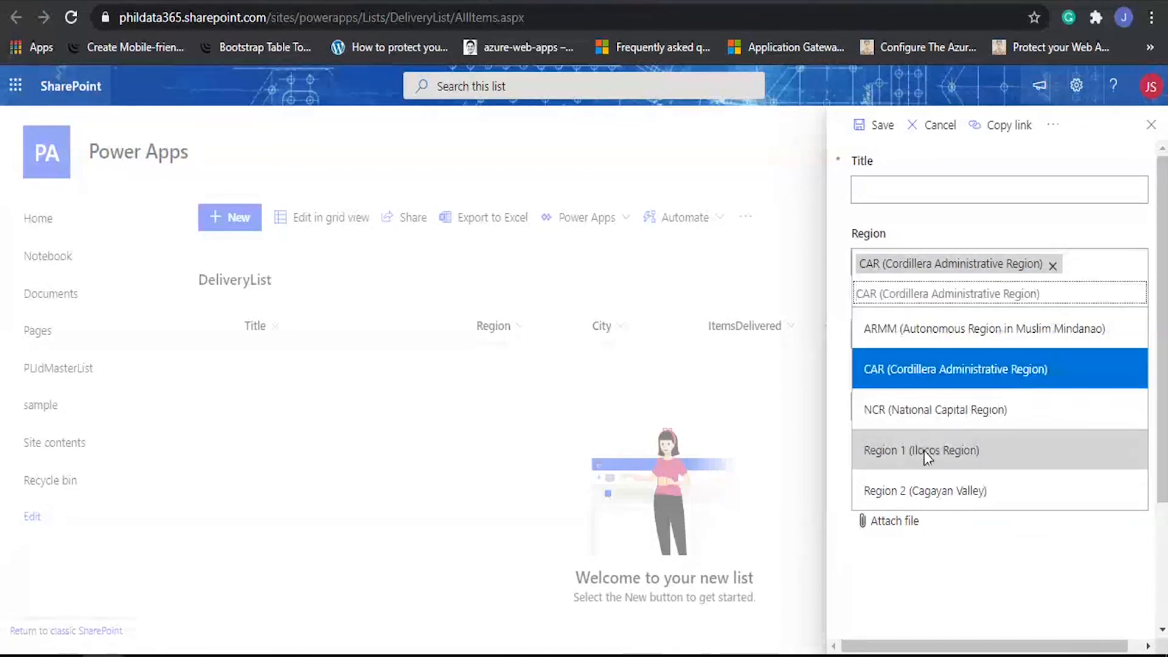
click(961, 409)
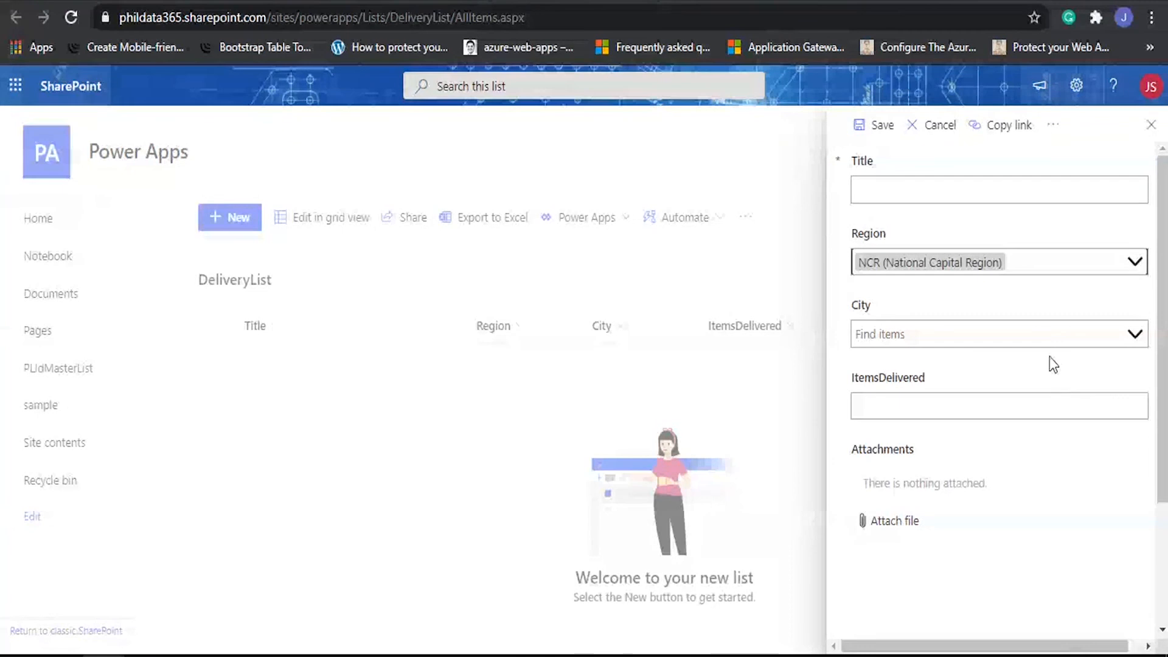
click(1060, 333)
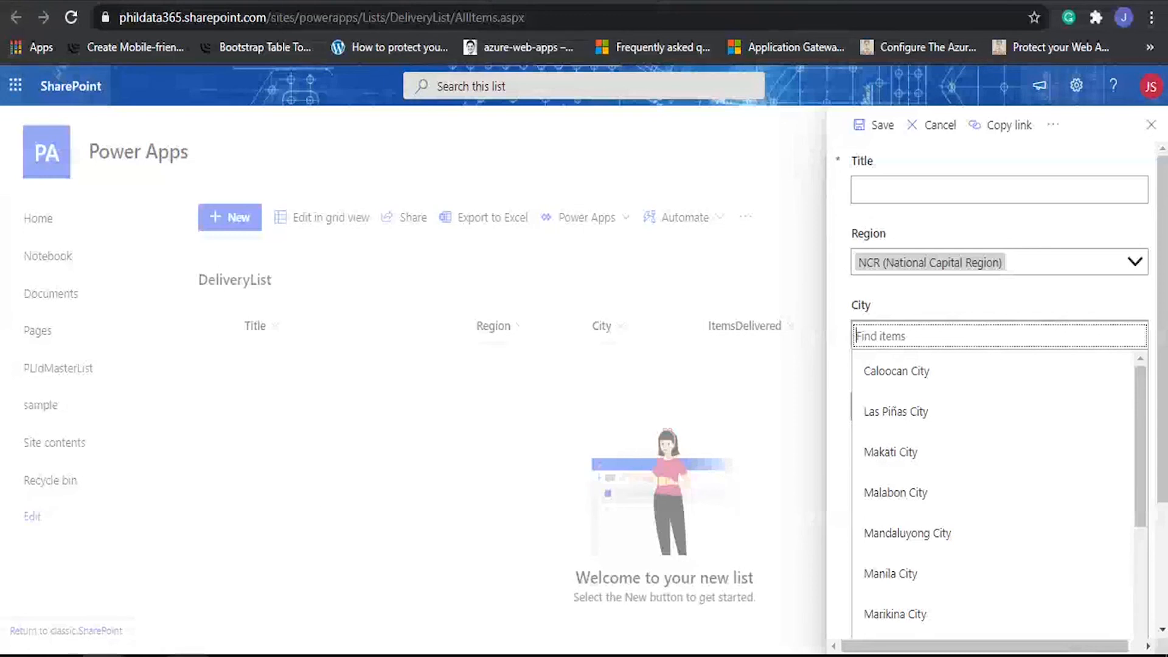
Return to the sample list on sample site and open the page for adding an app to the site.
mouse_move(103, 655)
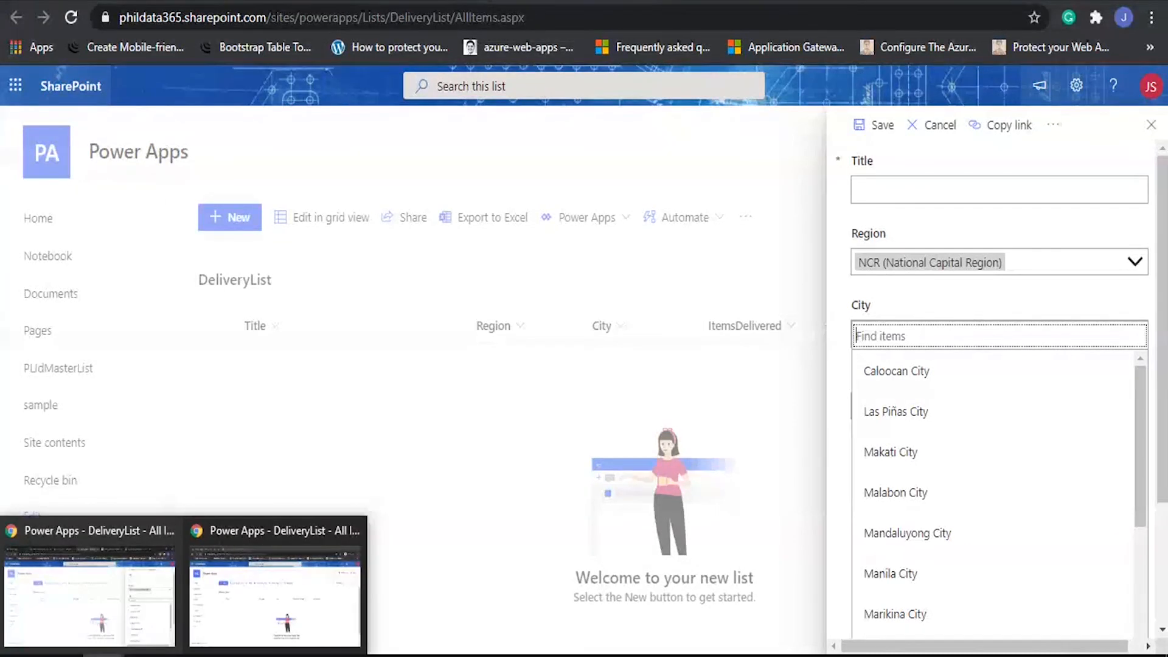
click(383, 0)
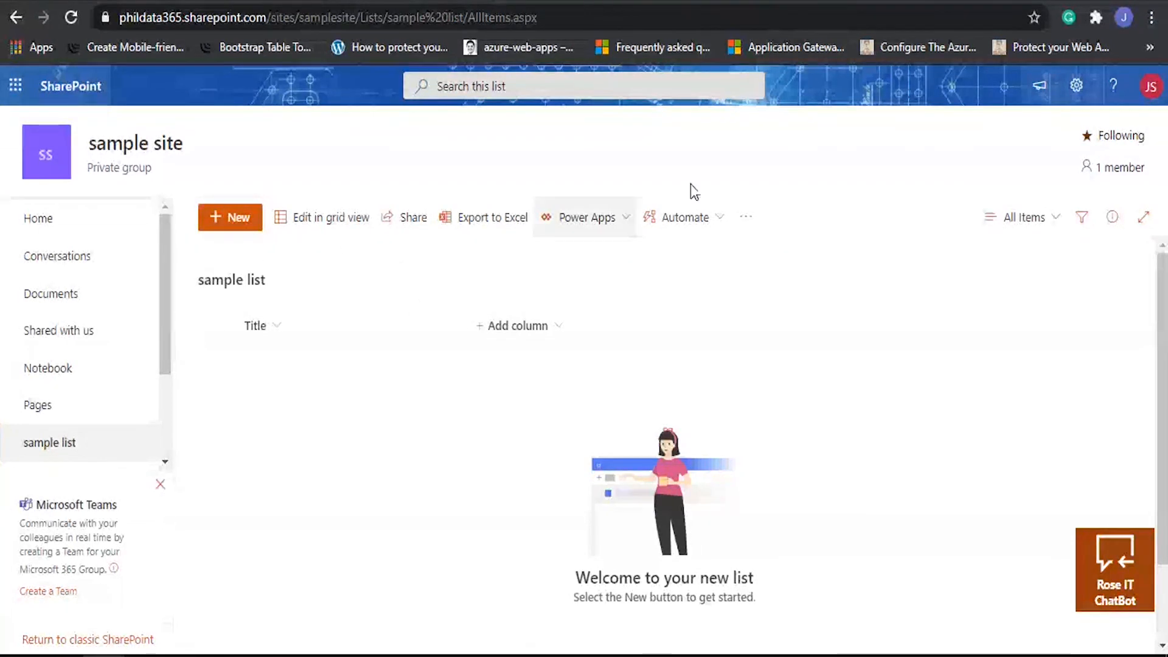
click(1076, 86)
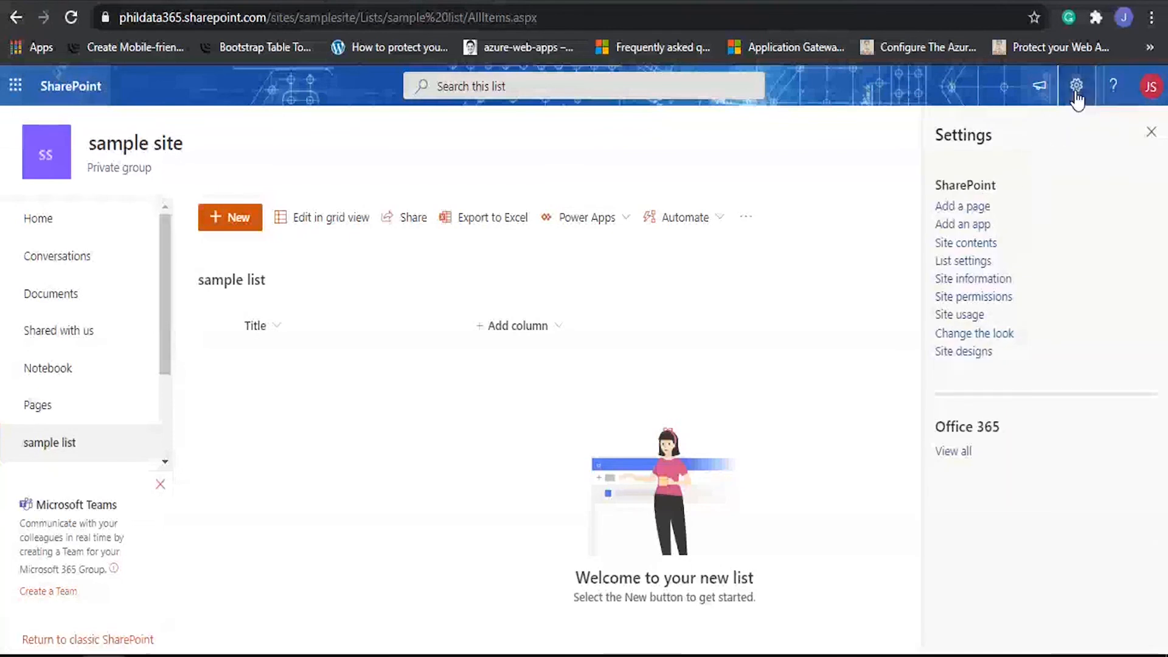
click(960, 229)
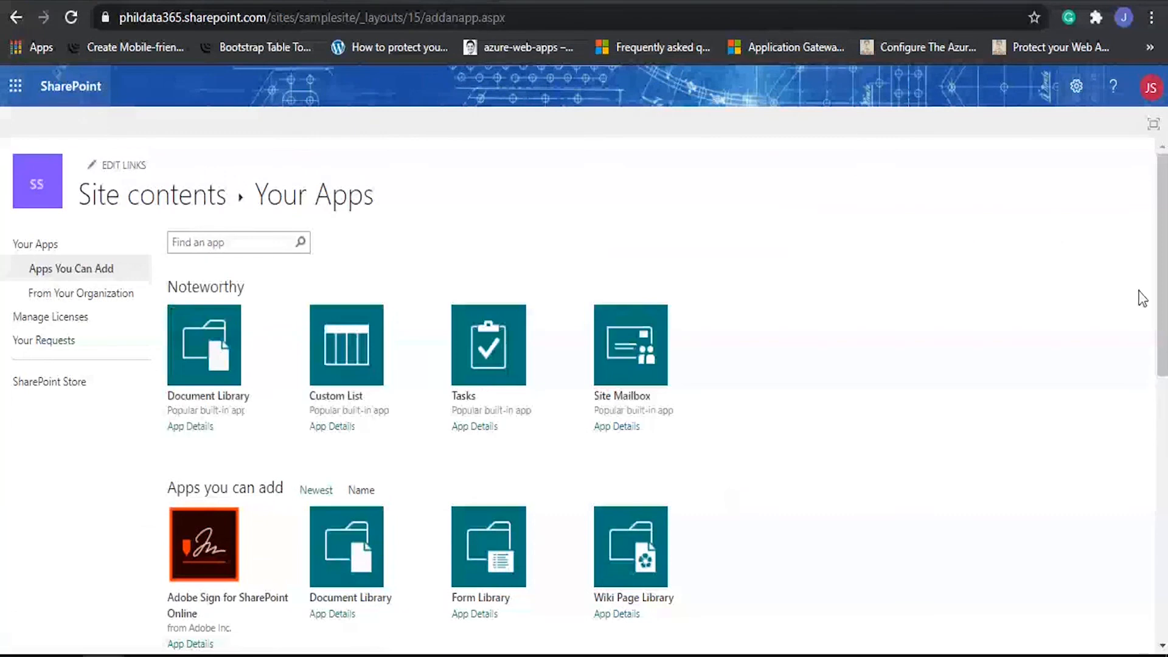
Create a custom list named RegionList on sample site and open it from the site contents.
click(343, 399)
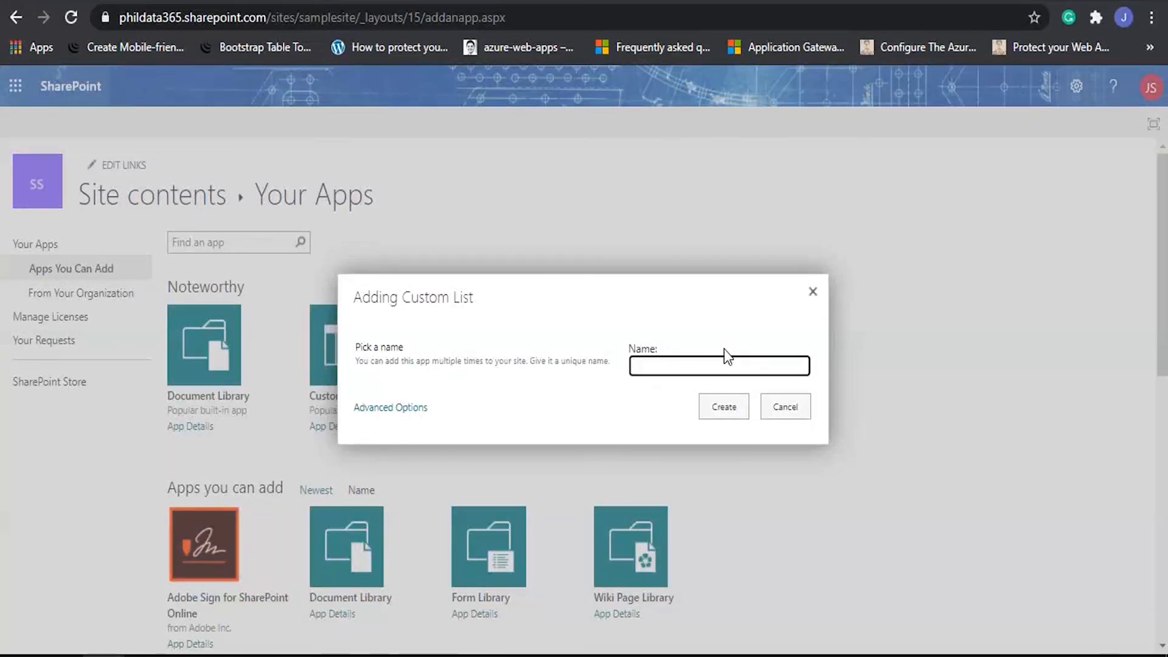
text(RE)
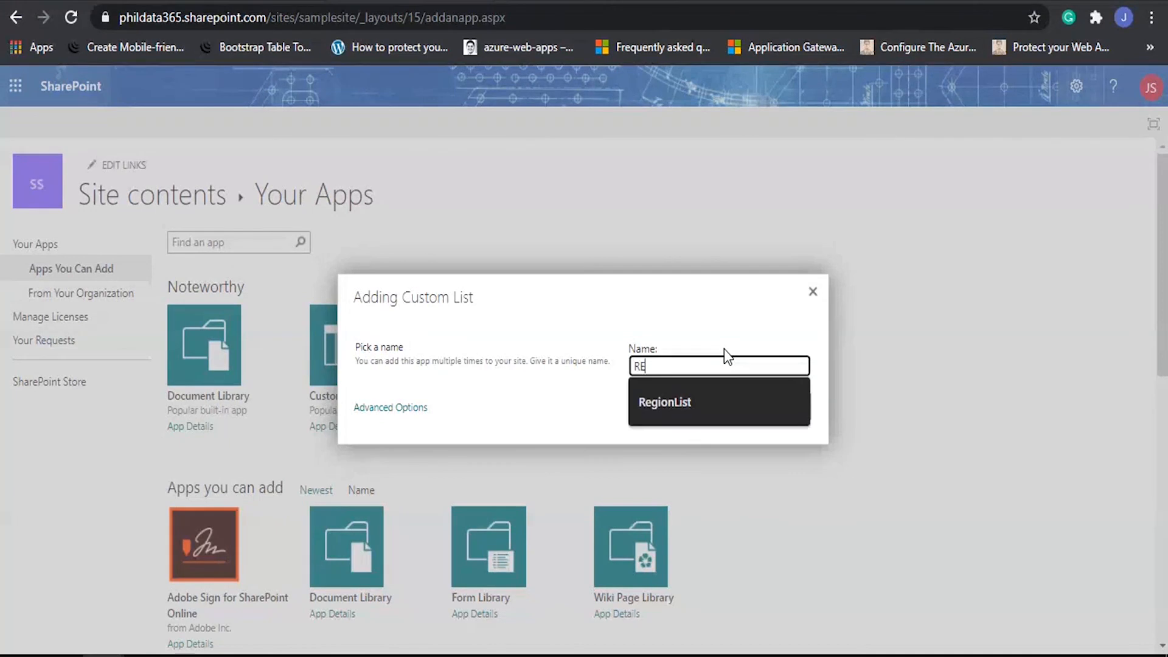
key(BackSpace)
text(e)
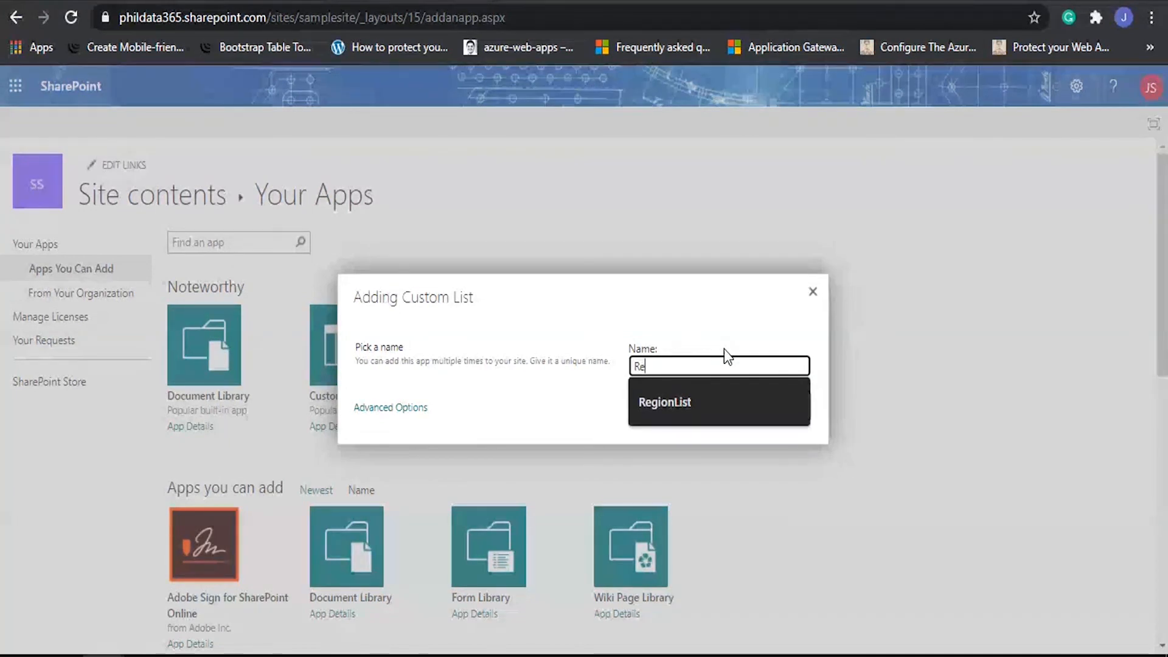
text(gionList)
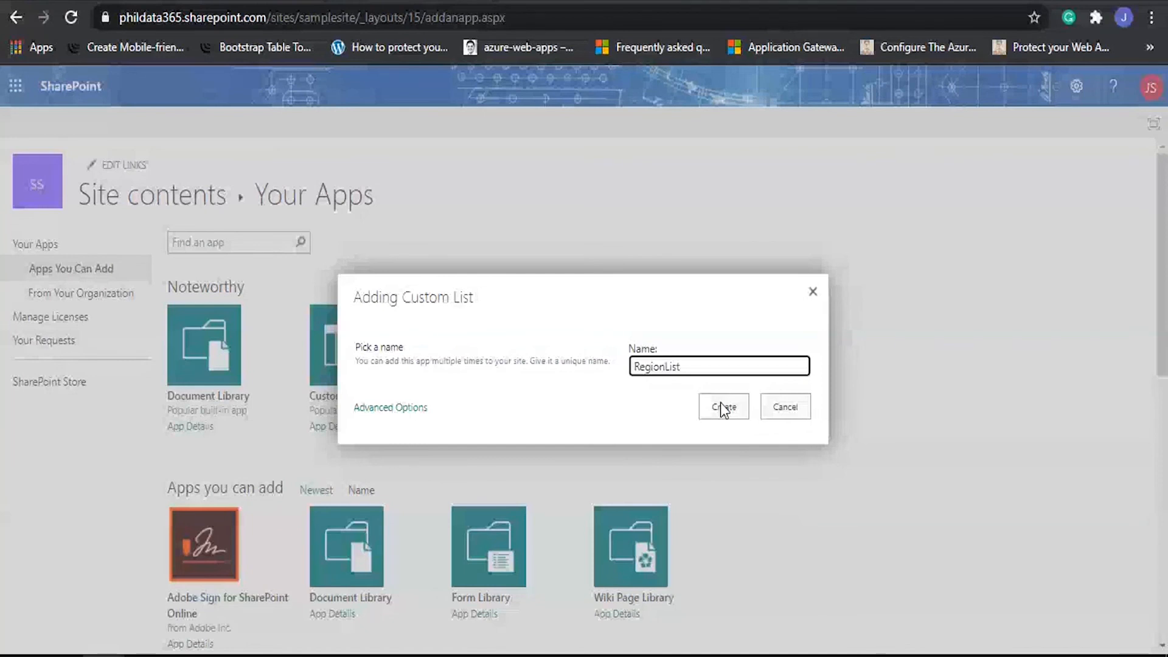
click(720, 403)
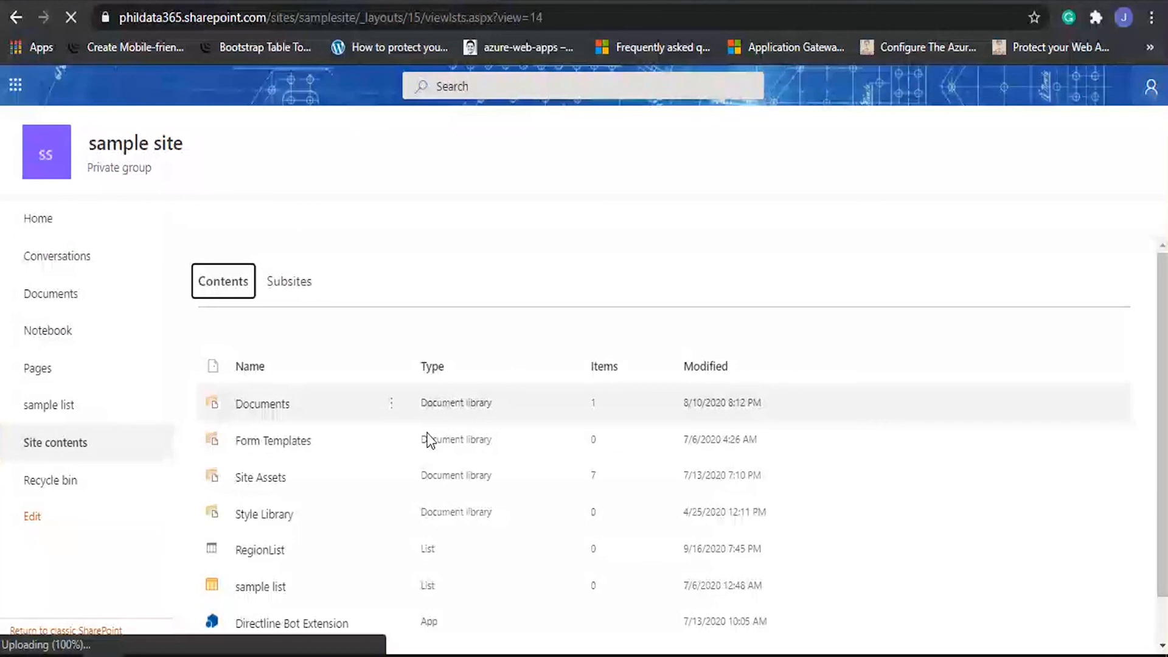
scroll(431, 441, down, 1)
click(285, 500)
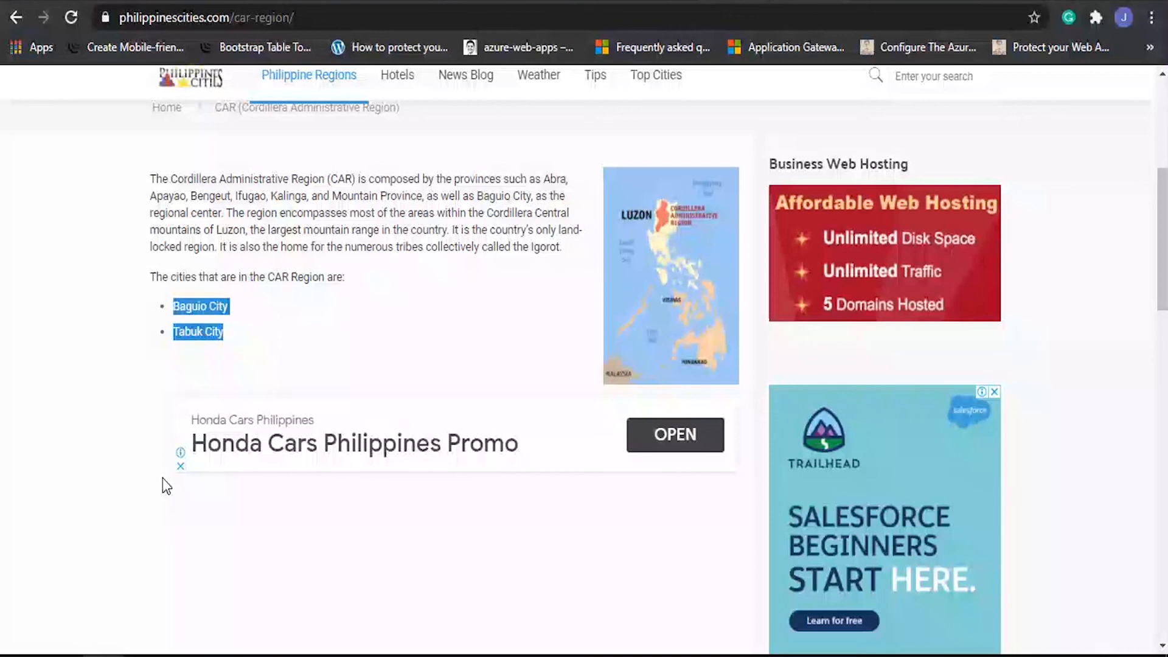
Copy the region names from ARMM through Region 1 on the Philippine regions web page, and open RegionList for grid editing.
key(alt+Left)
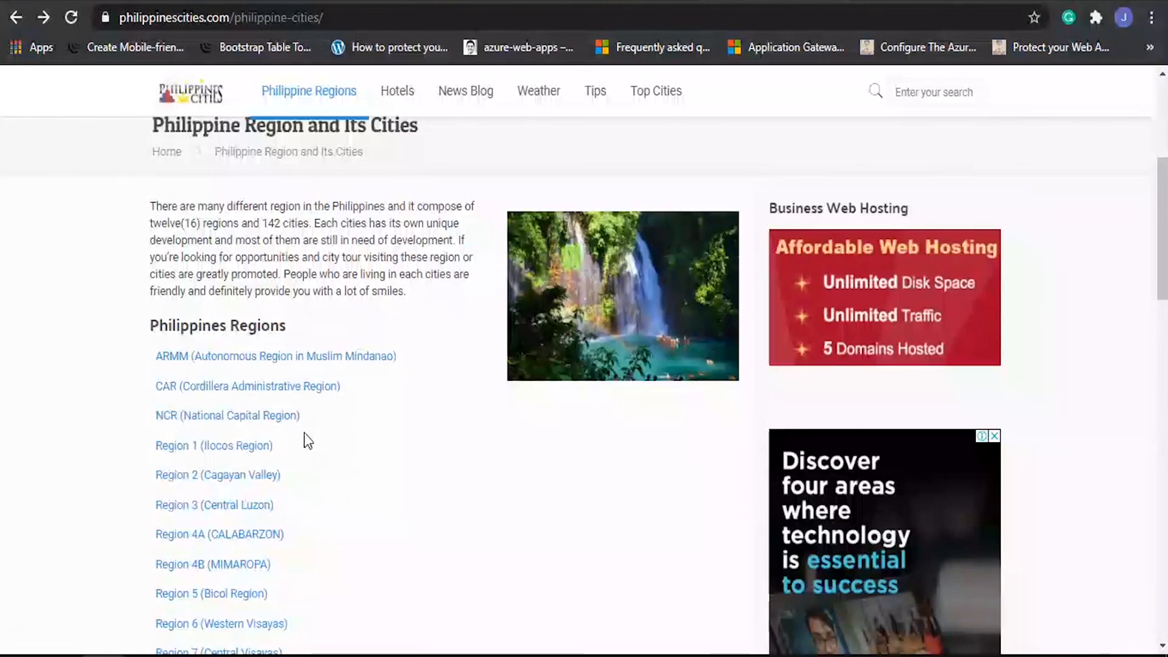
drag(304, 433, 157, 357)
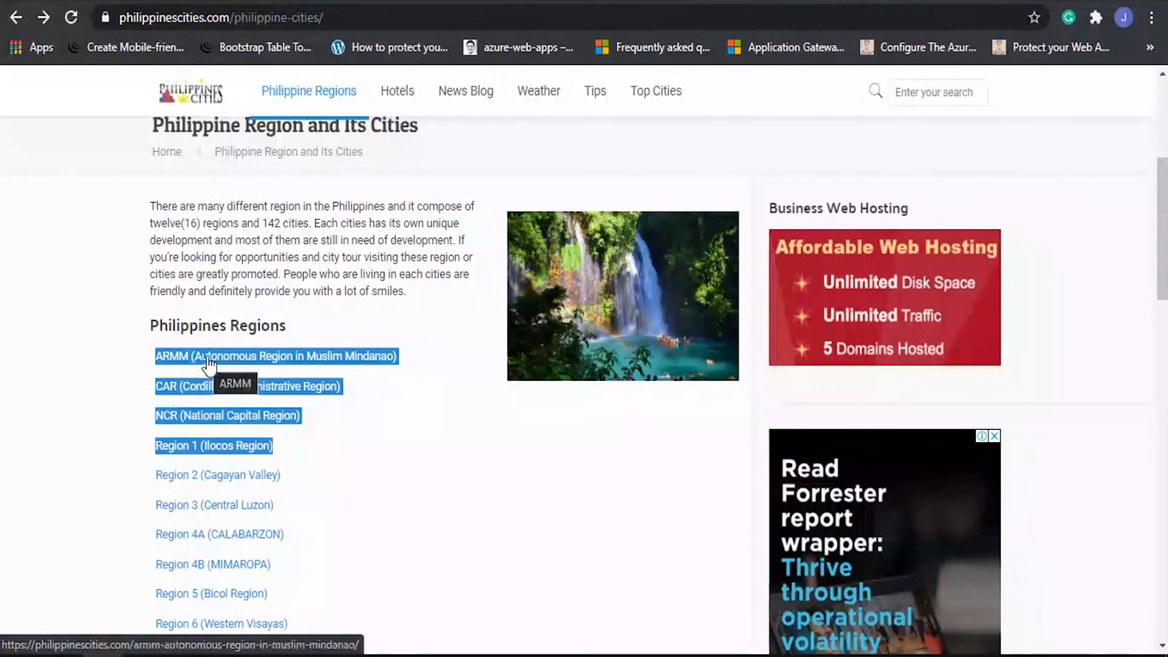
right_click(260, 357)
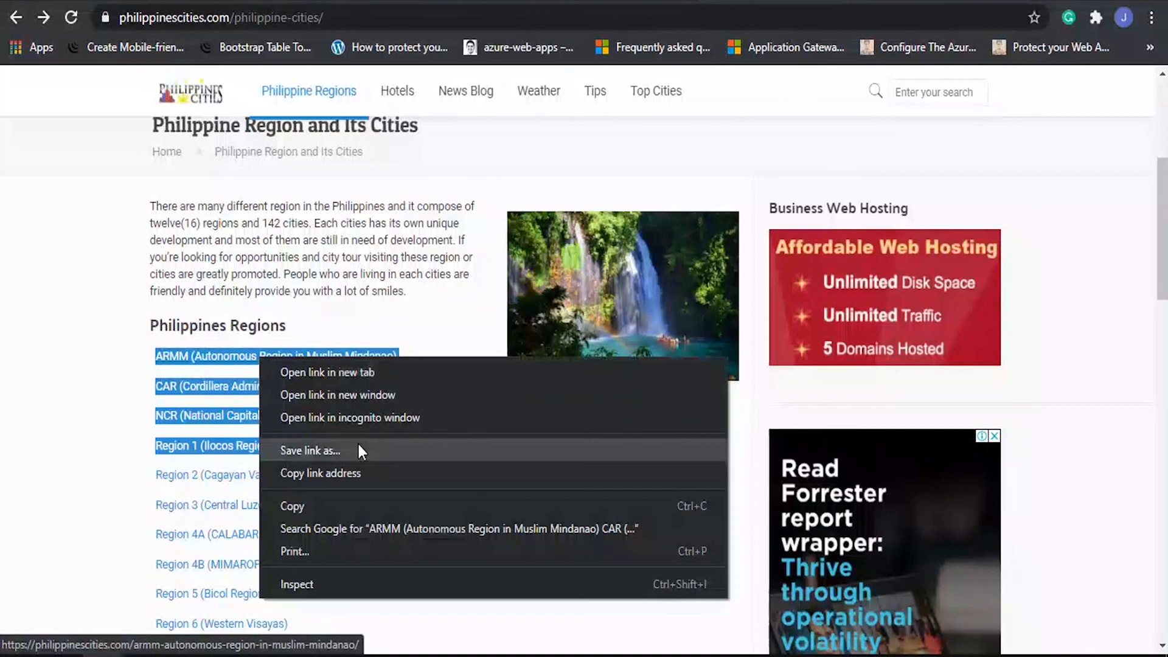
click(311, 505)
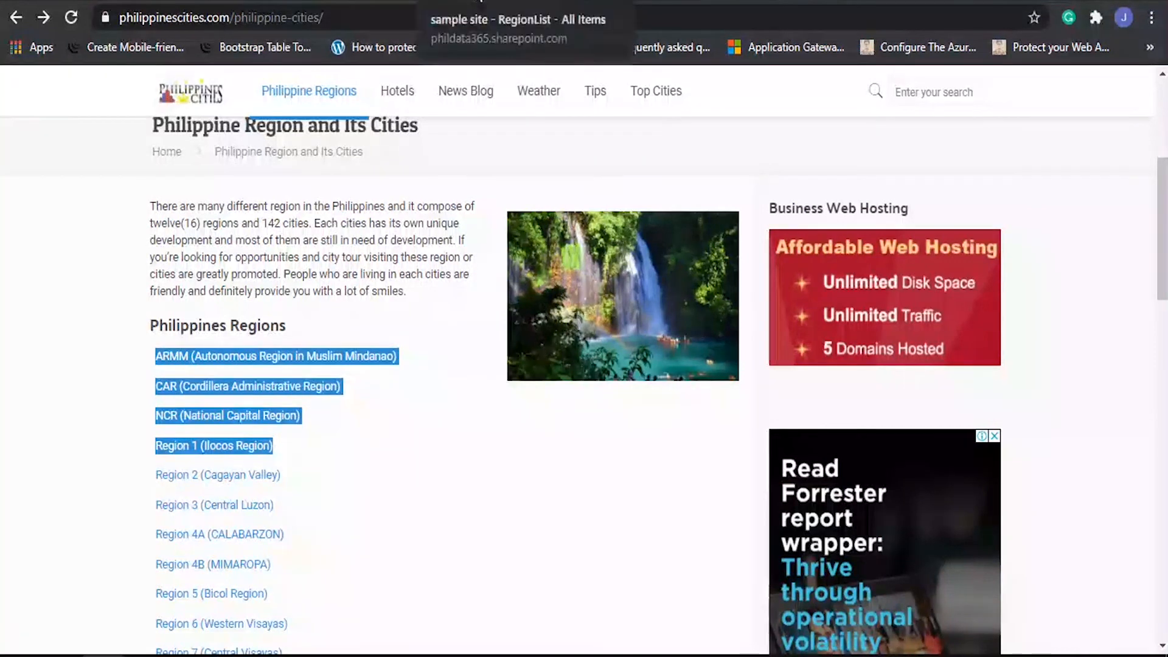
click(450, 3)
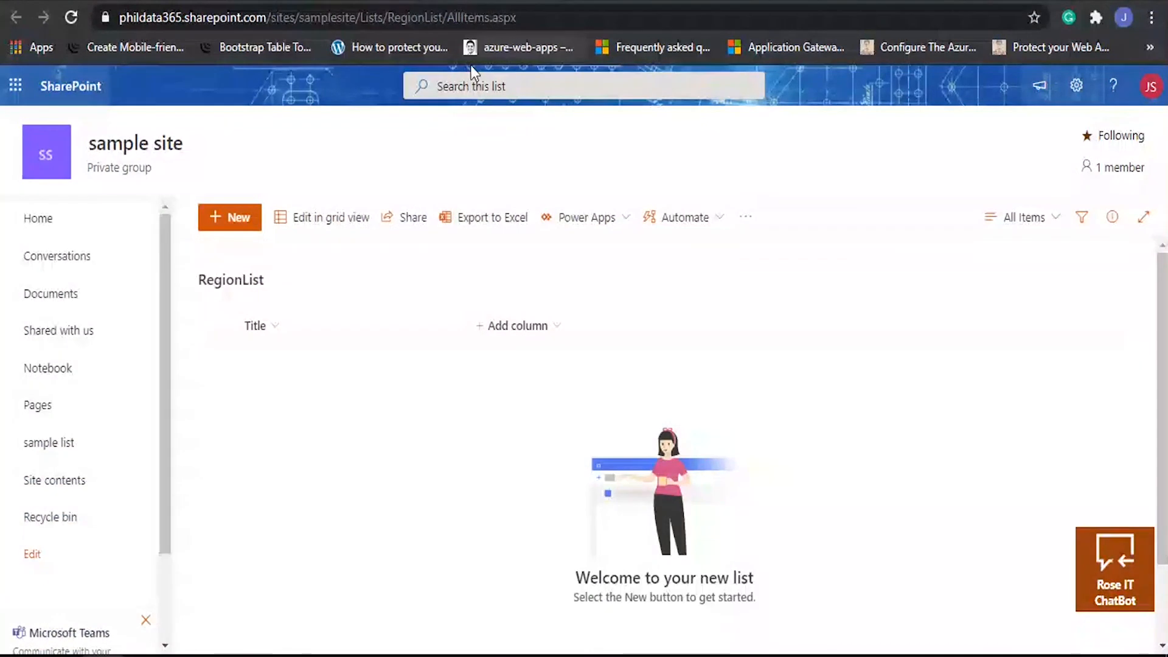
click(323, 220)
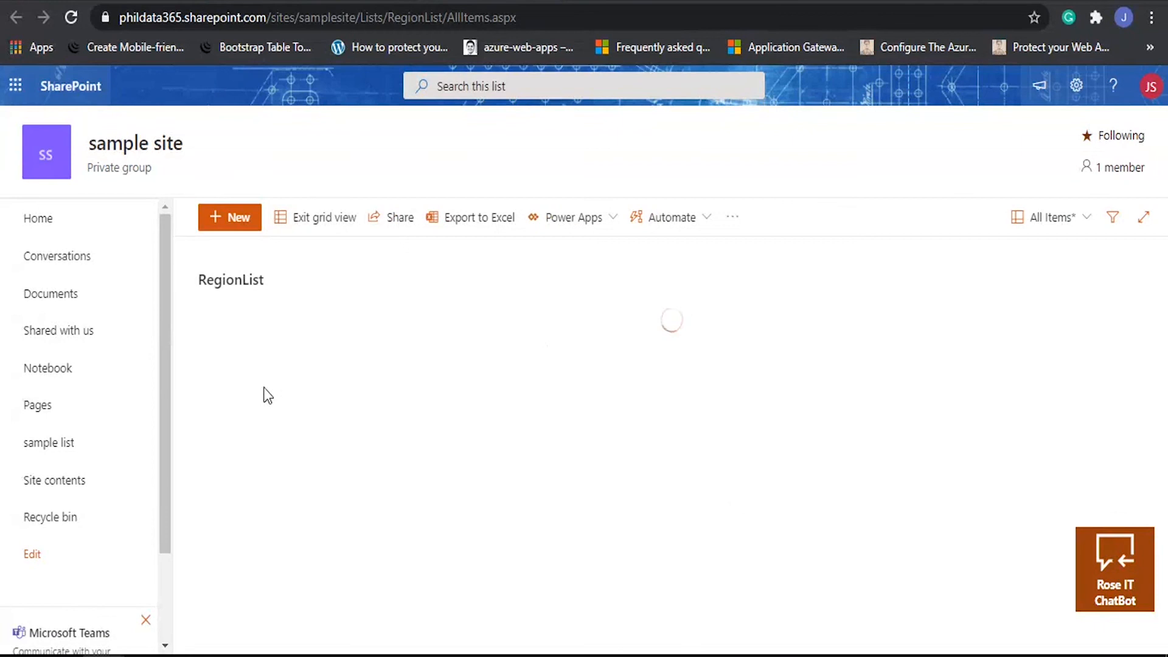
click(271, 363)
right_click(272, 362)
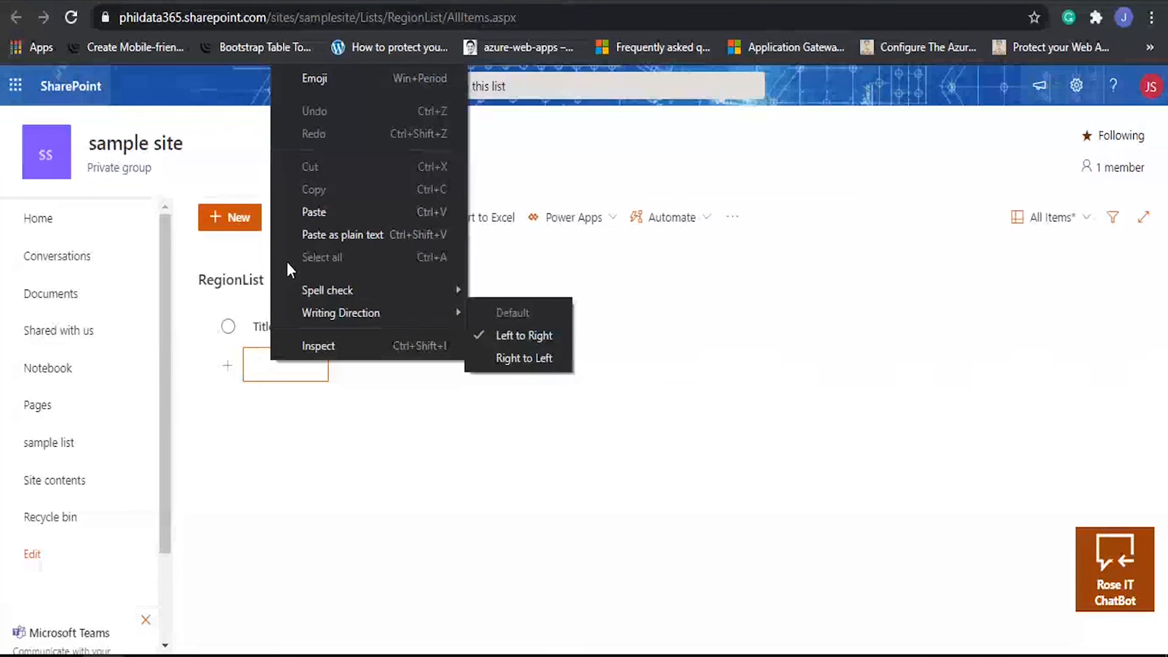
click(258, 366)
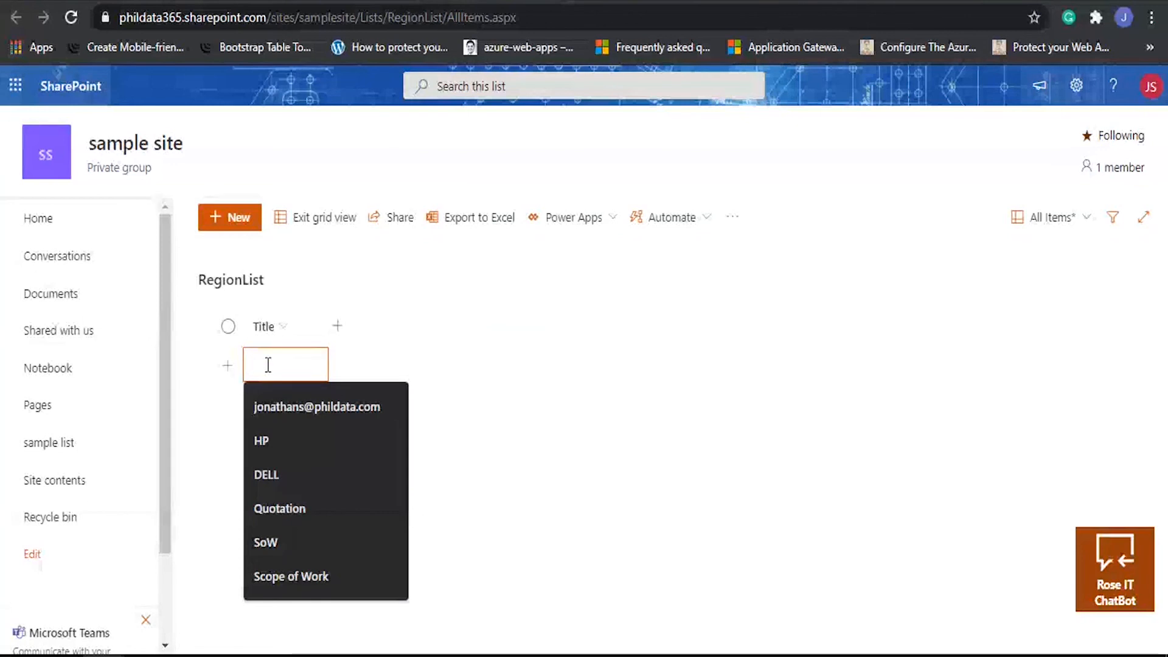
key(ctrl+v)
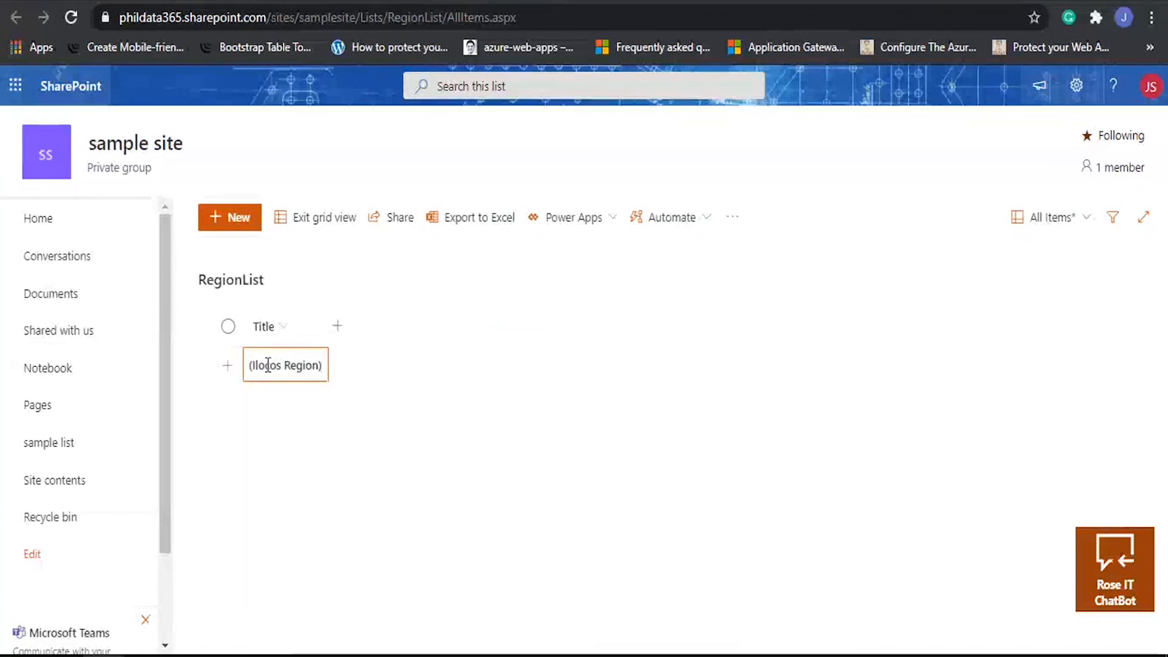
key(ctrl+z)
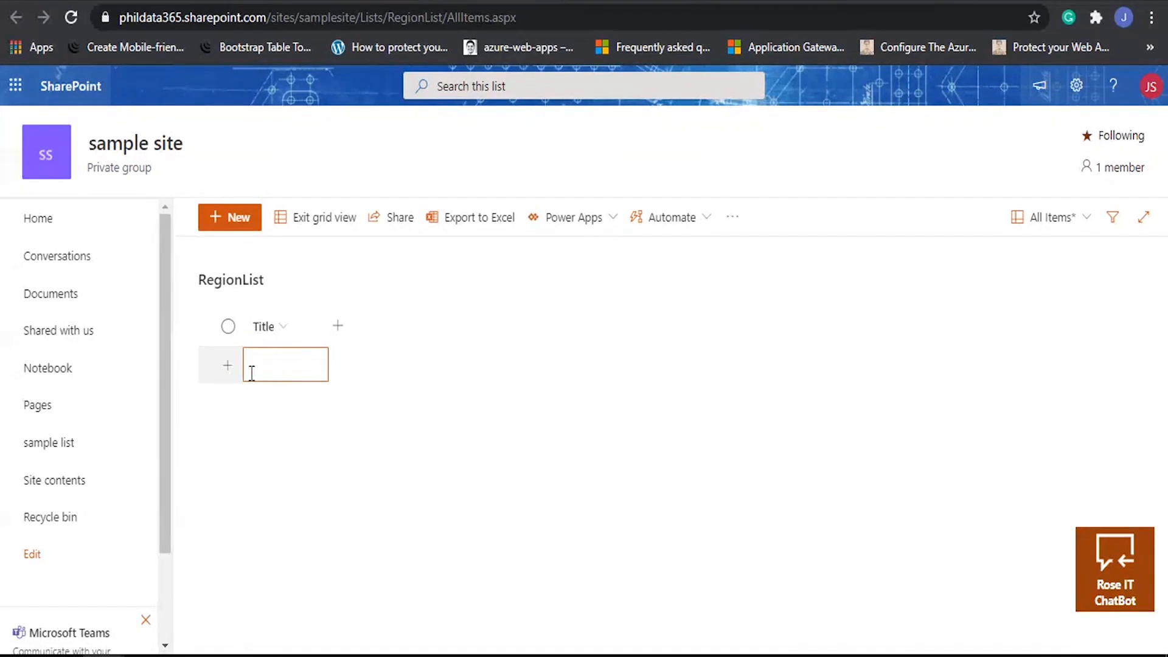
Restart grid editing of RegionList and paste the copied region names into the Title column as separate items.
click(312, 220)
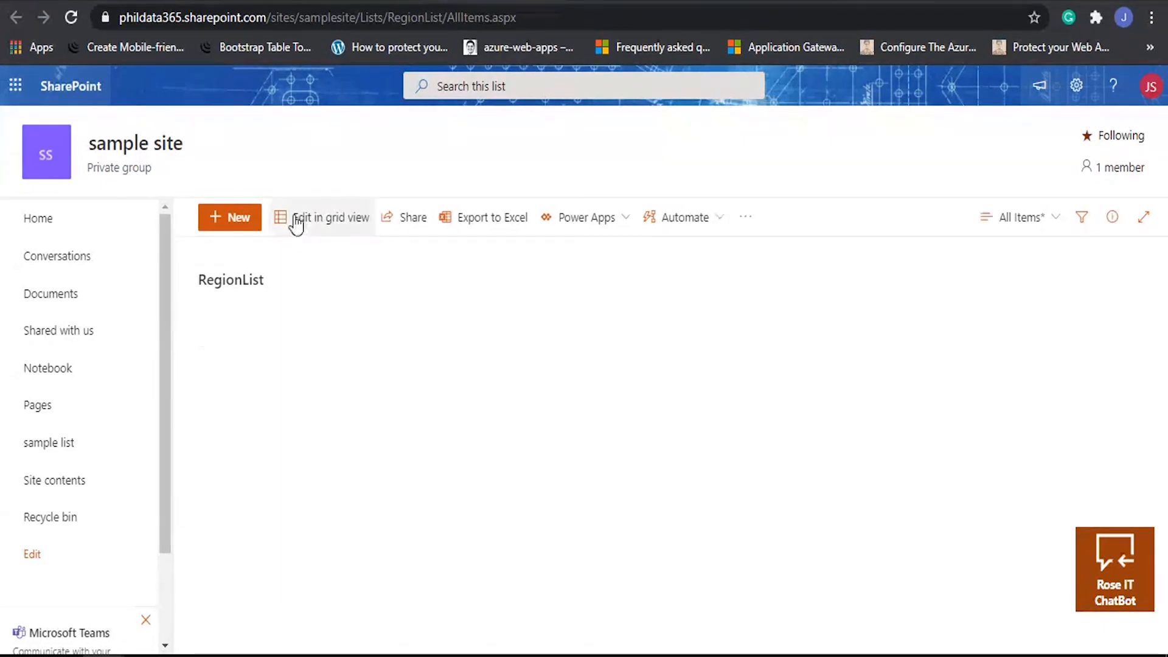
click(294, 221)
key(ctrl+v)
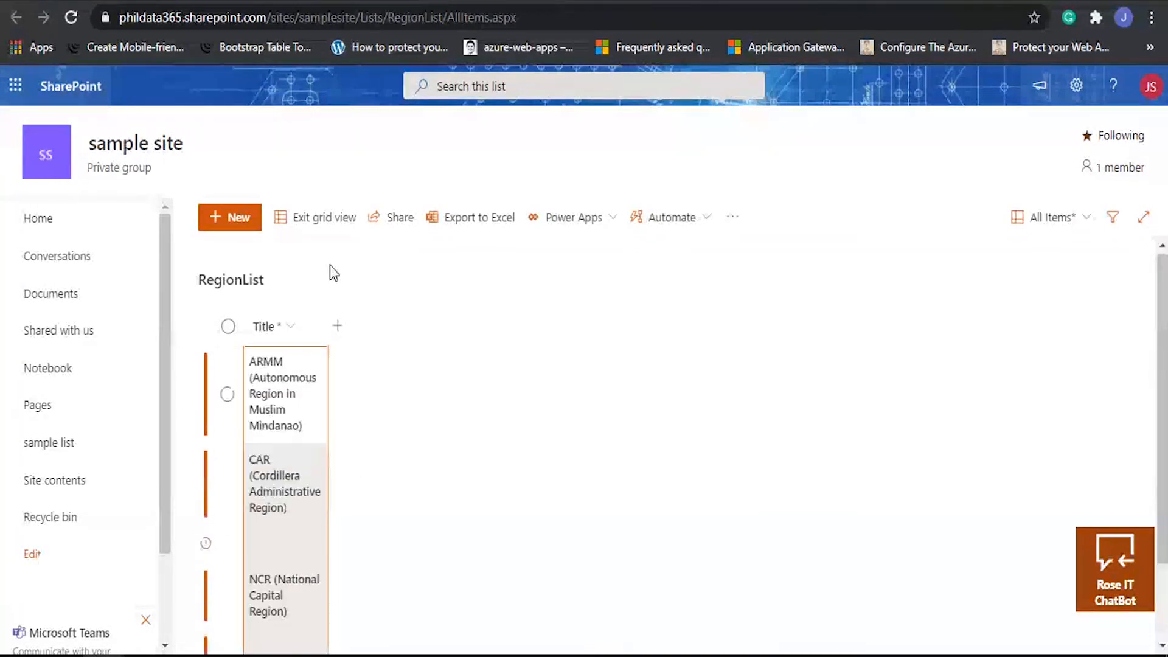
Fill the two blank Title cells in RegionList with the placeholder "g" and exit grid view.
click(331, 226)
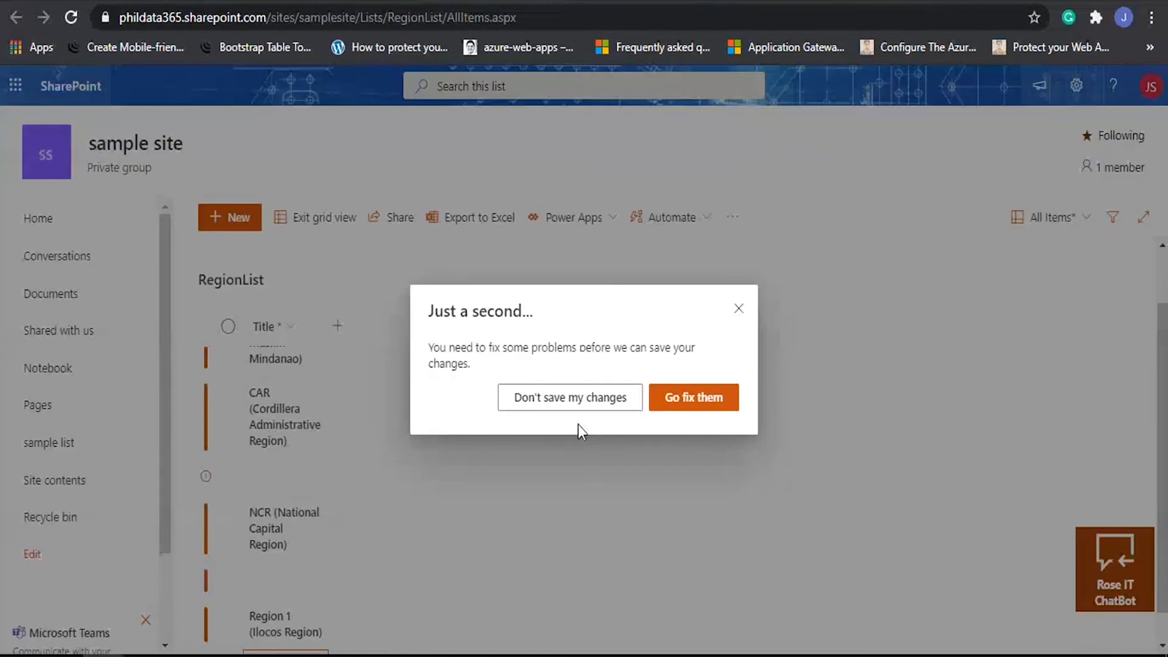
click(738, 309)
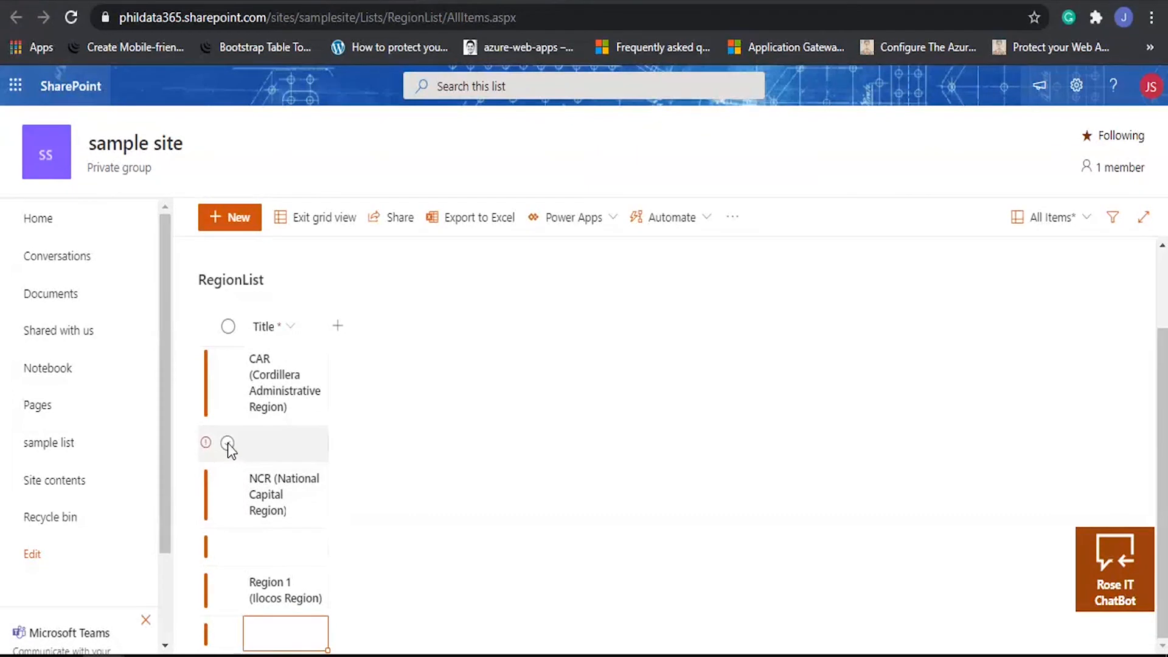
scroll(235, 547, down, 2)
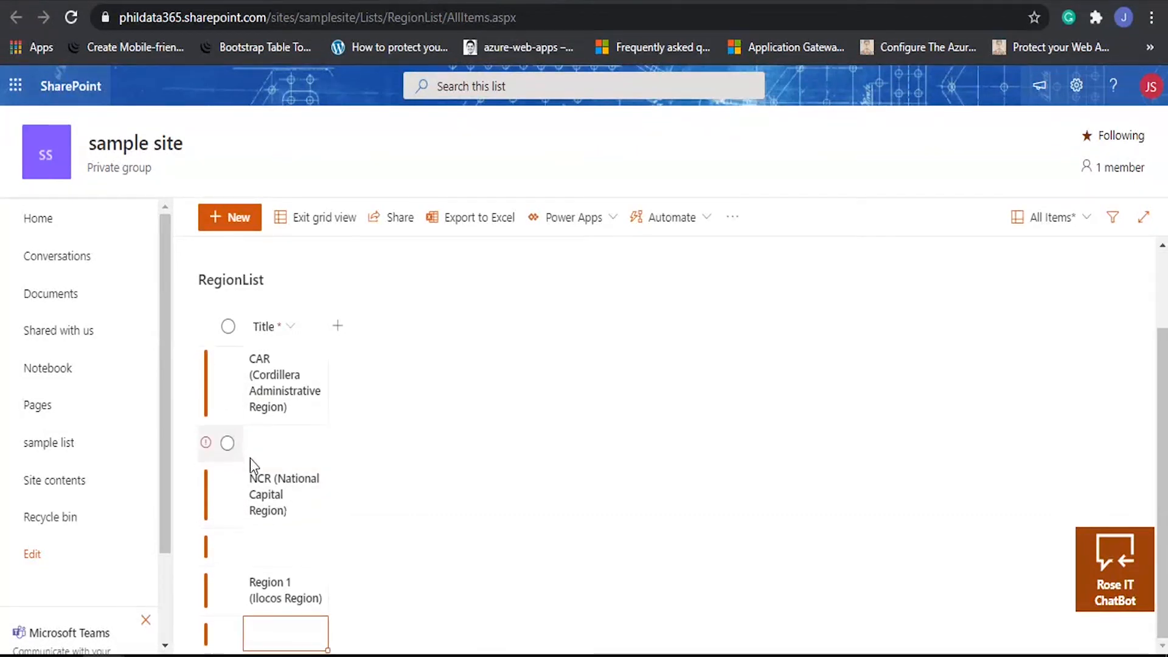
click(265, 451)
click(271, 446)
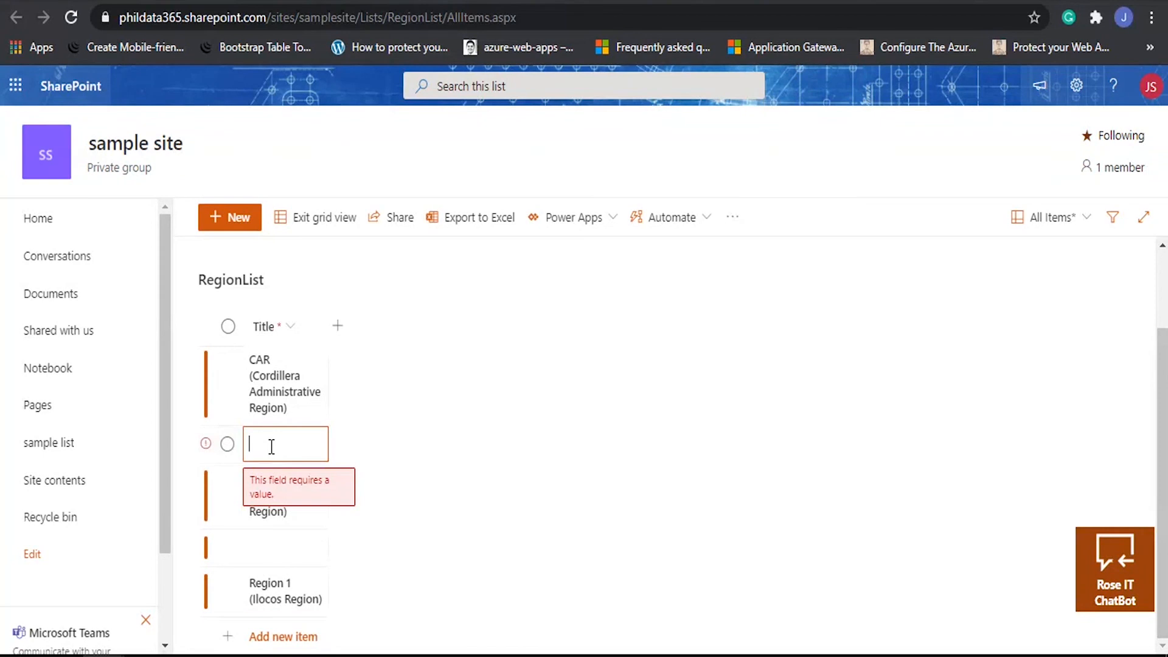
text(g)
click(305, 546)
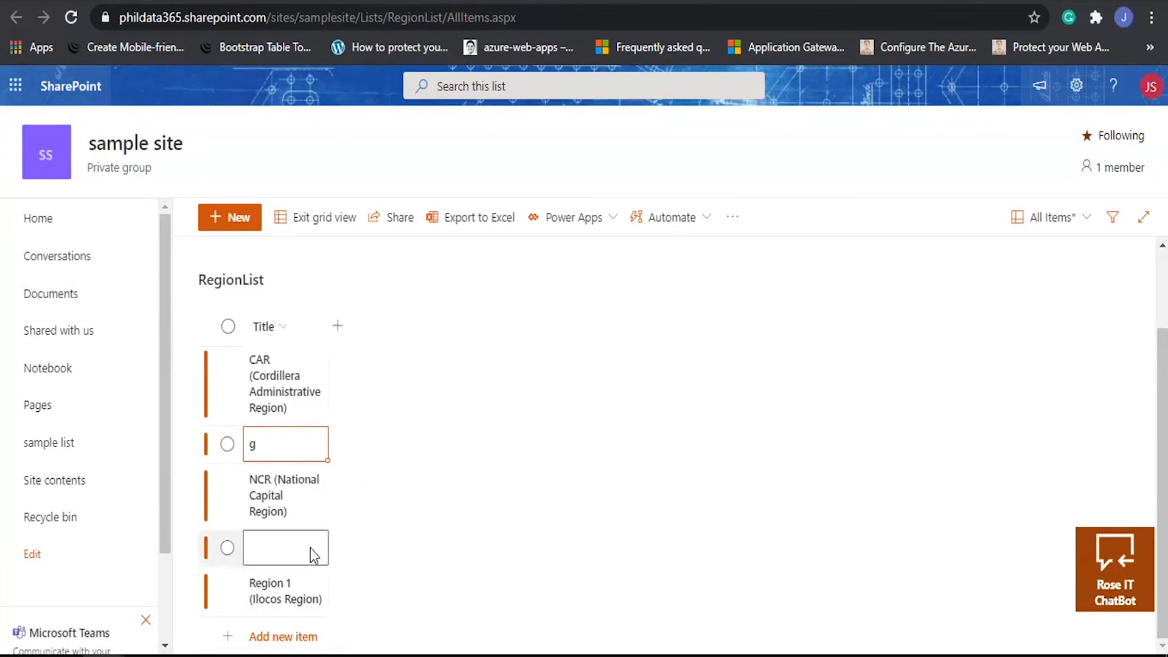
text(g)
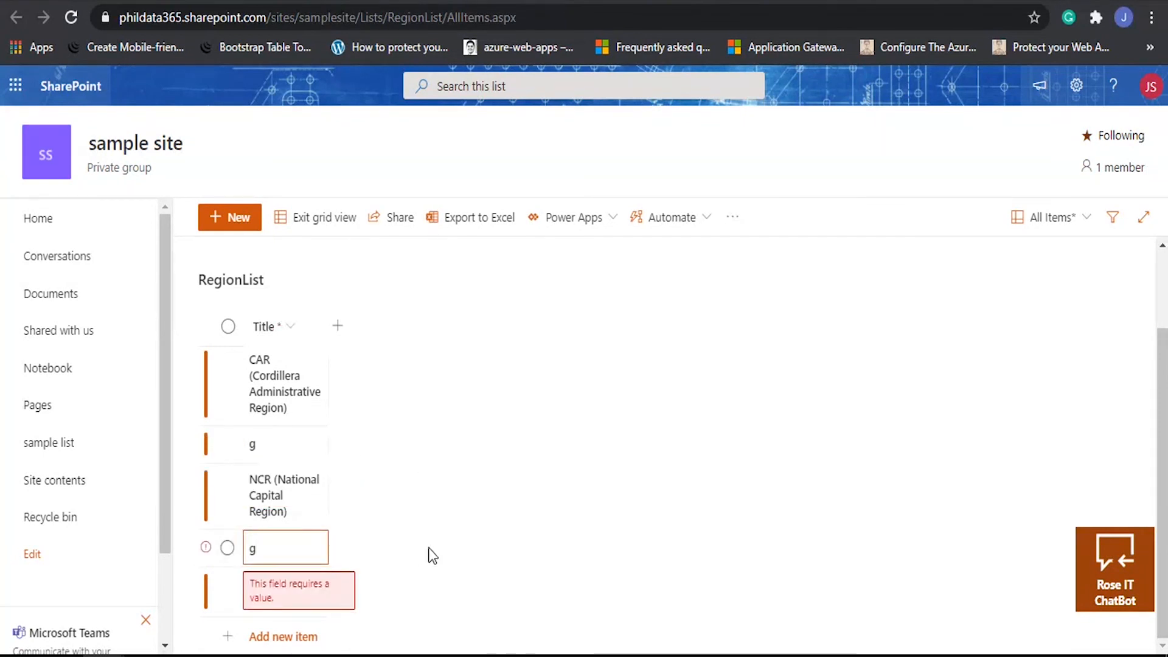
click(324, 218)
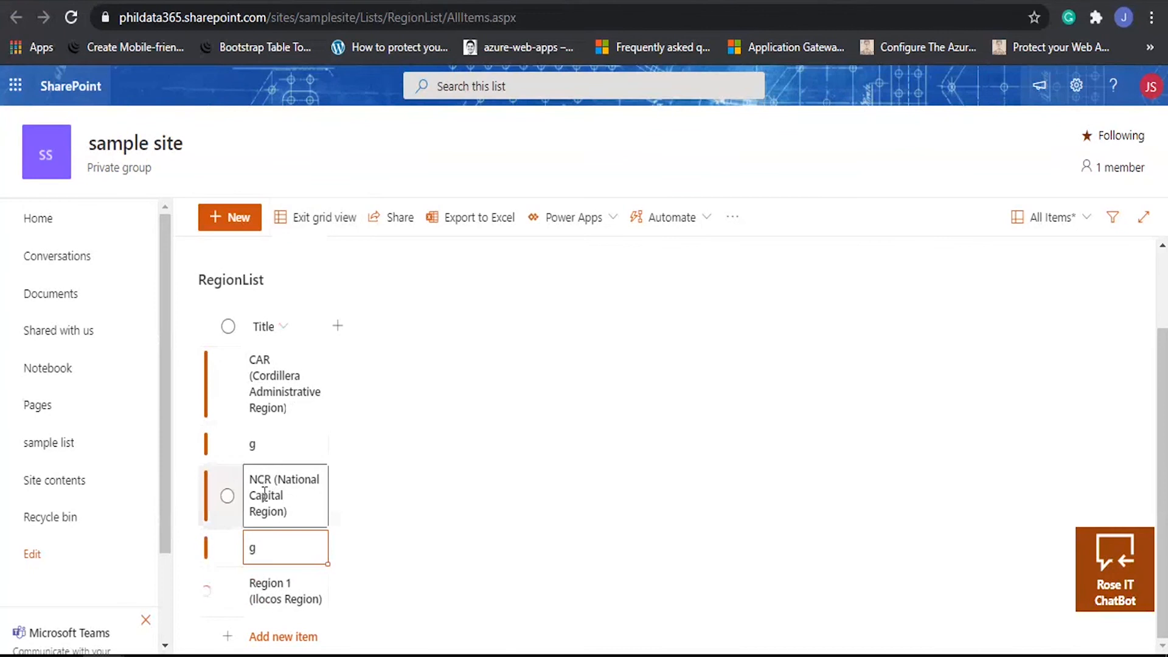
Delete the two placeholder items titled "g" from RegionList.
click(216, 435)
click(216, 508)
click(362, 220)
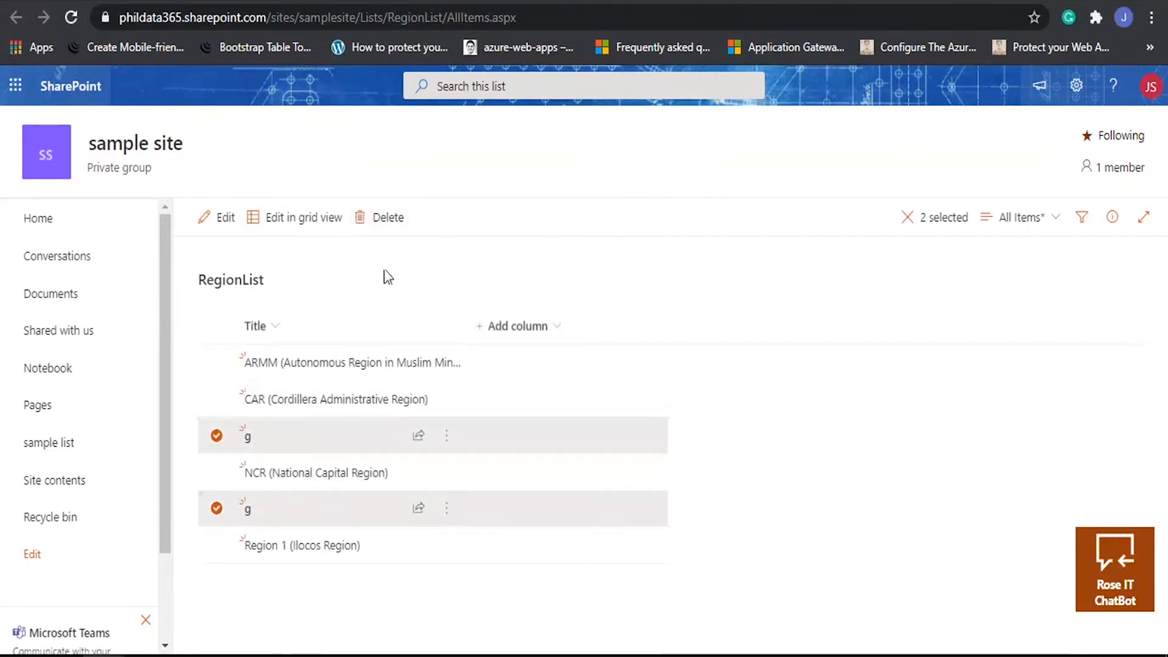
click(586, 401)
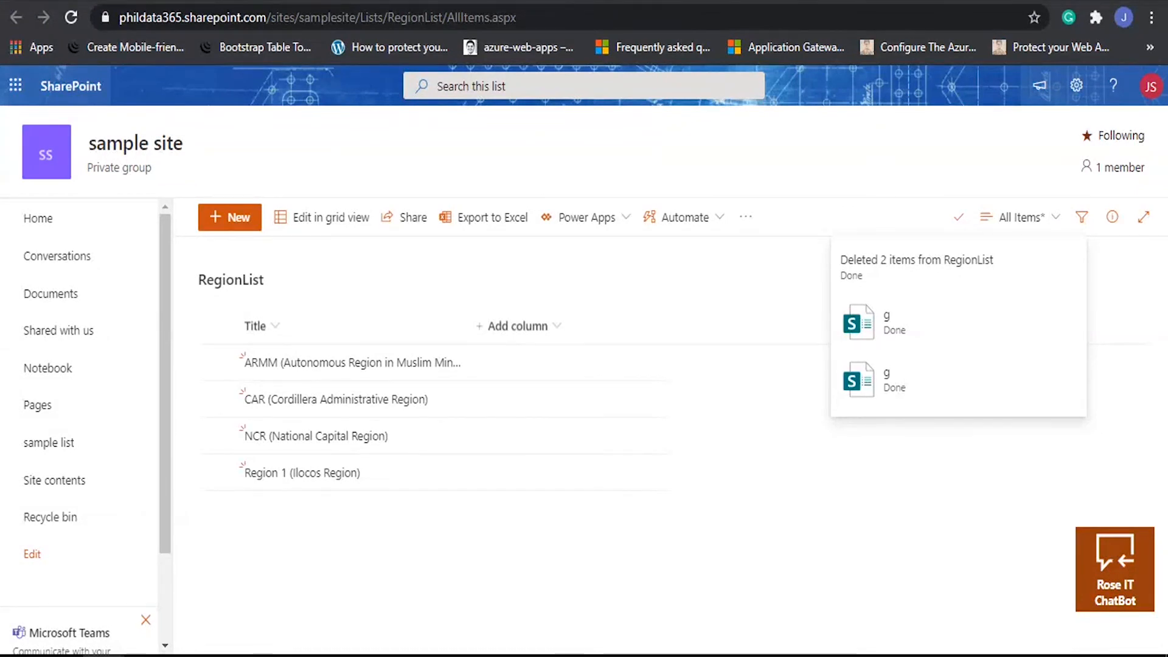
Add a new Custom List app named CityList to the site.
click(1076, 85)
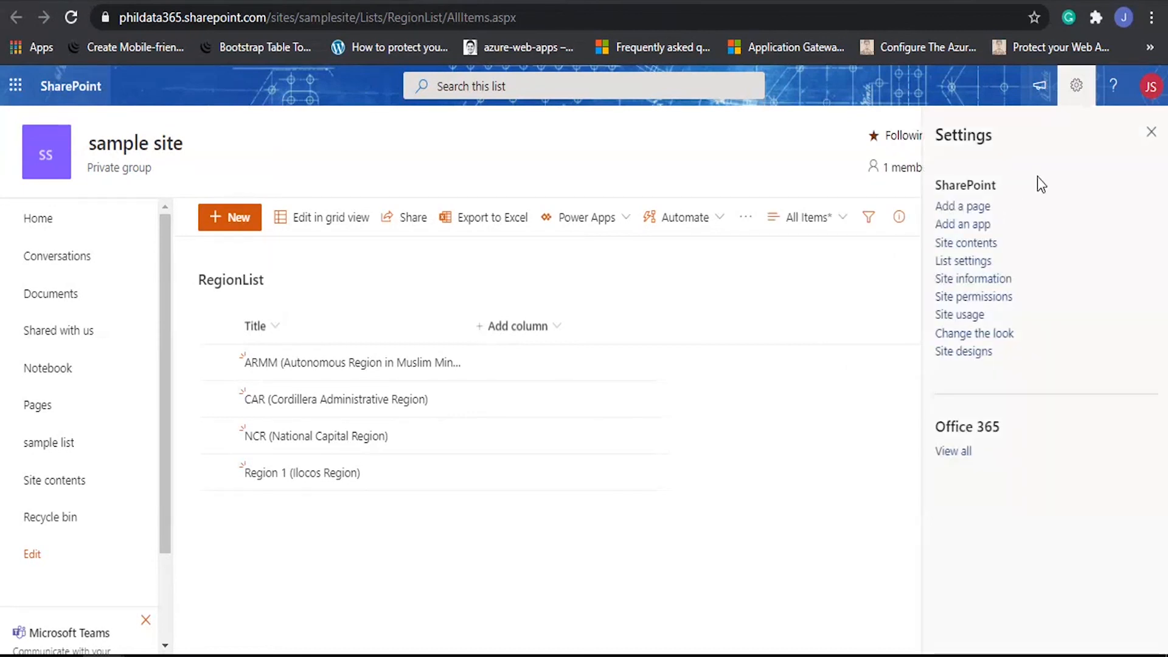
click(972, 225)
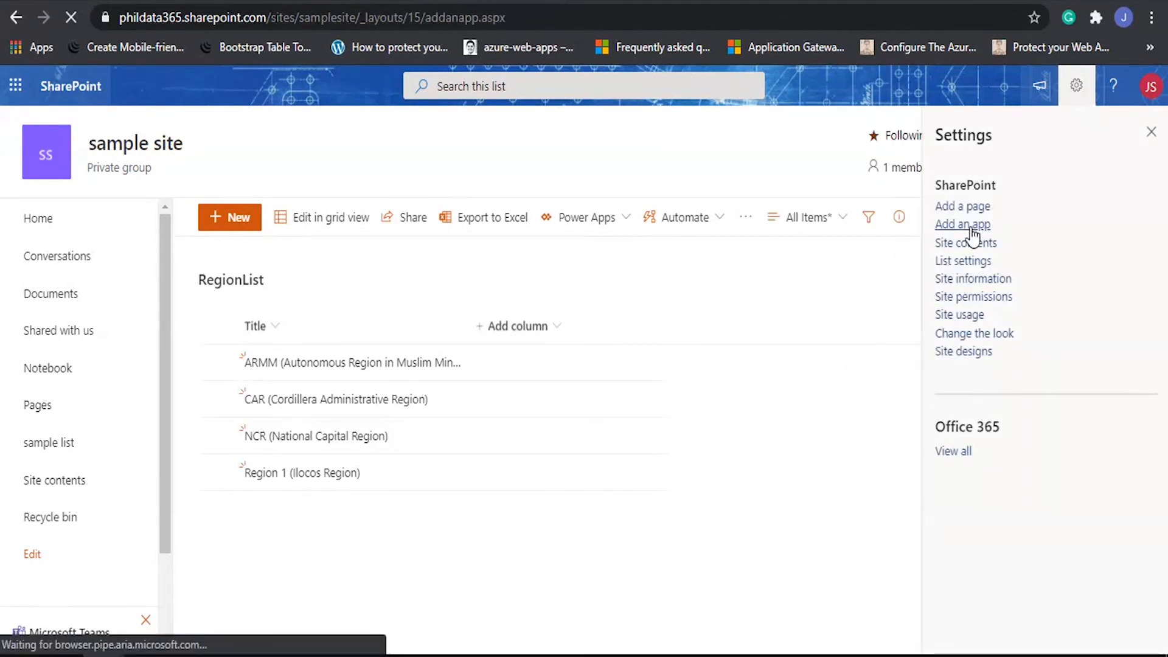
click(351, 394)
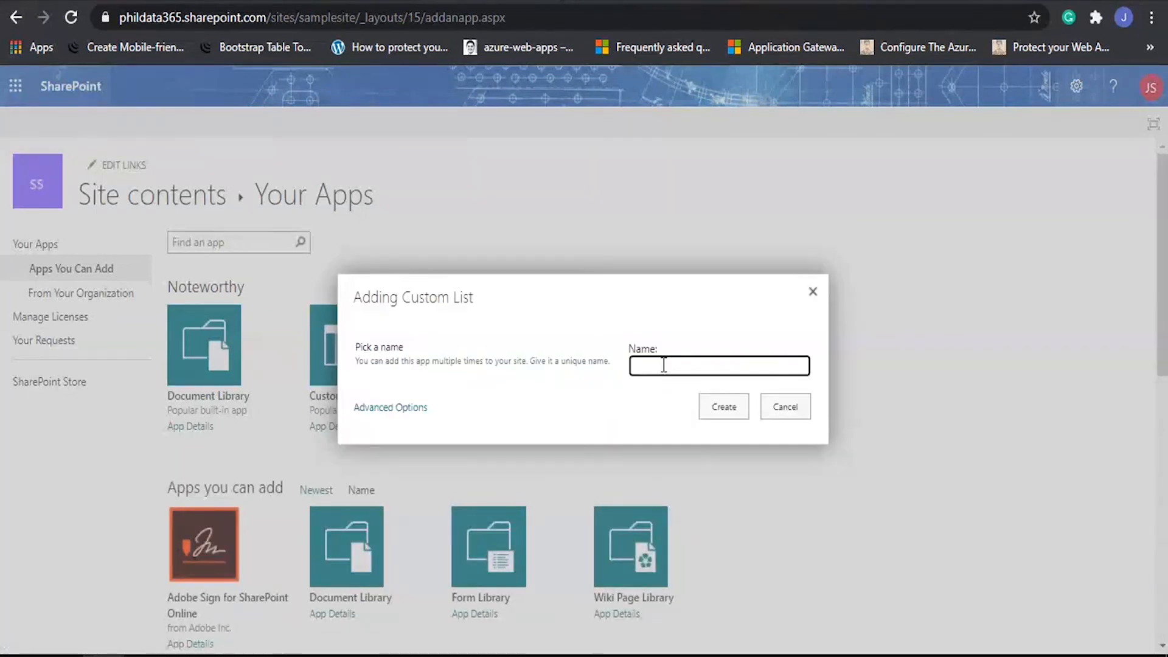
click(664, 364)
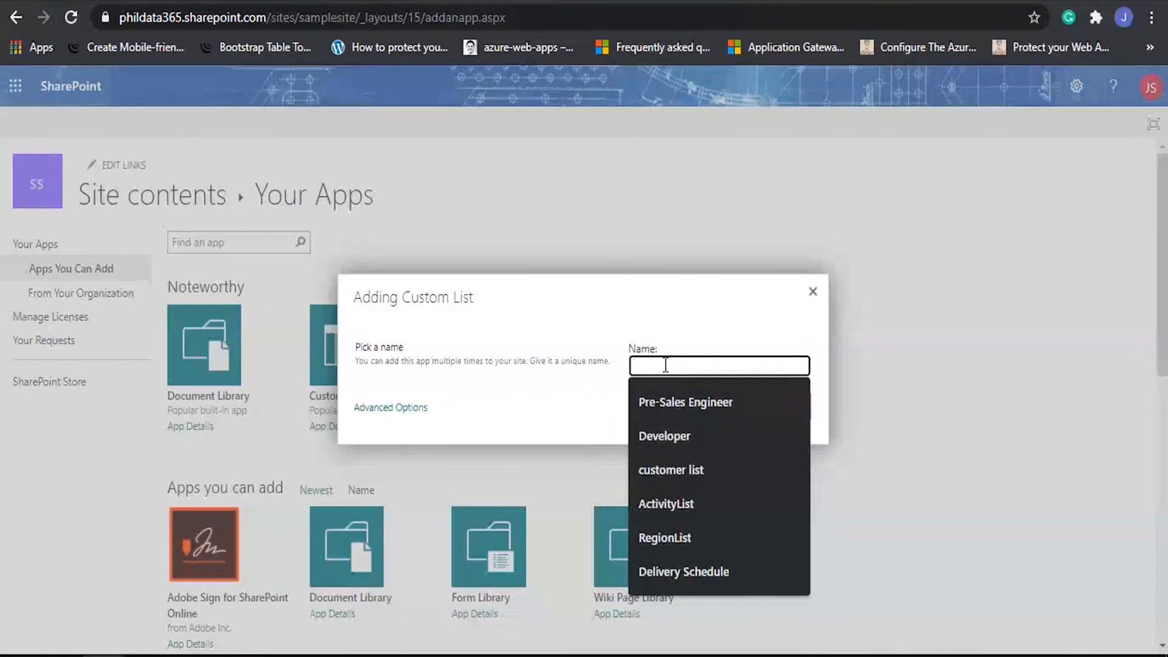
text(Cit)
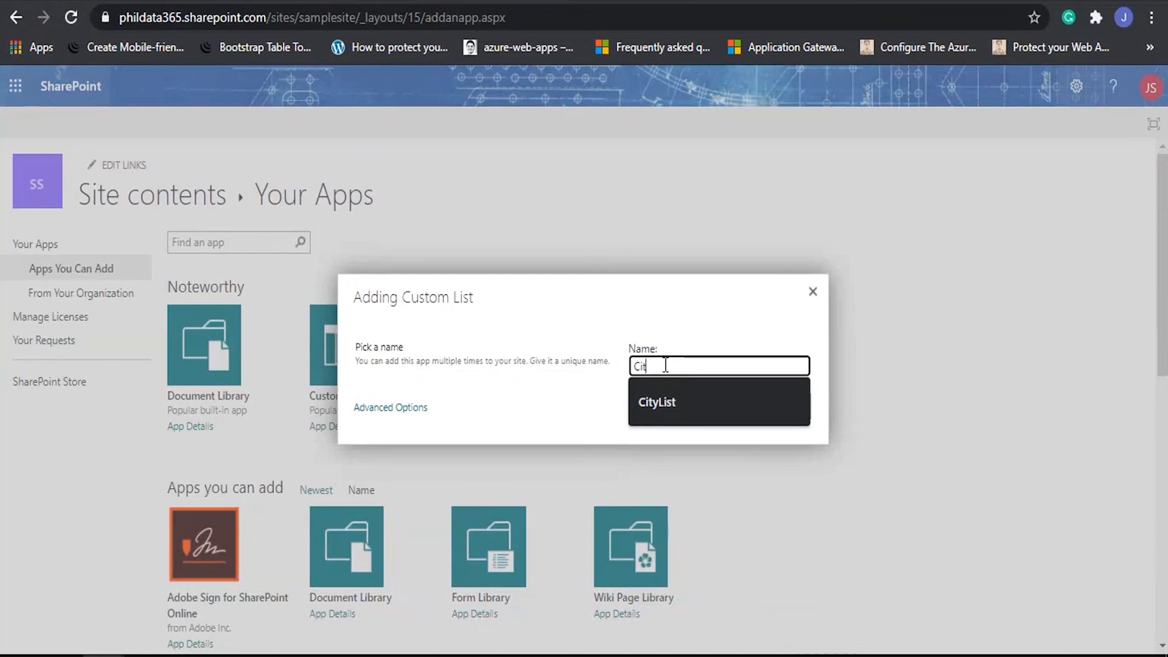
text(yList)
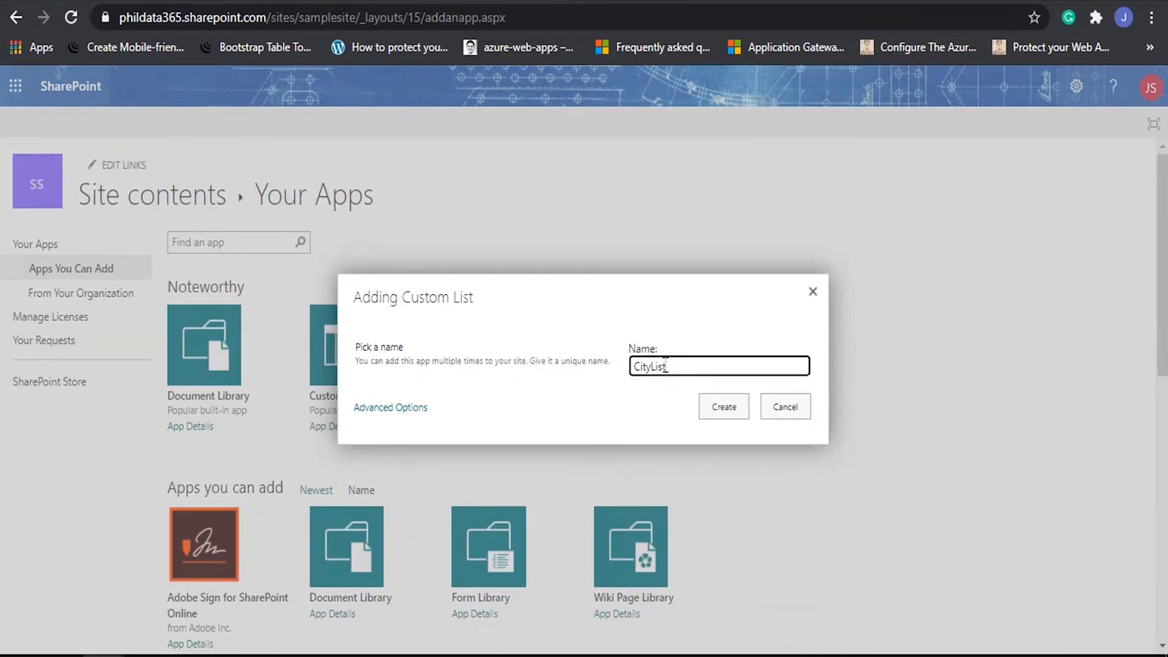
click(701, 406)
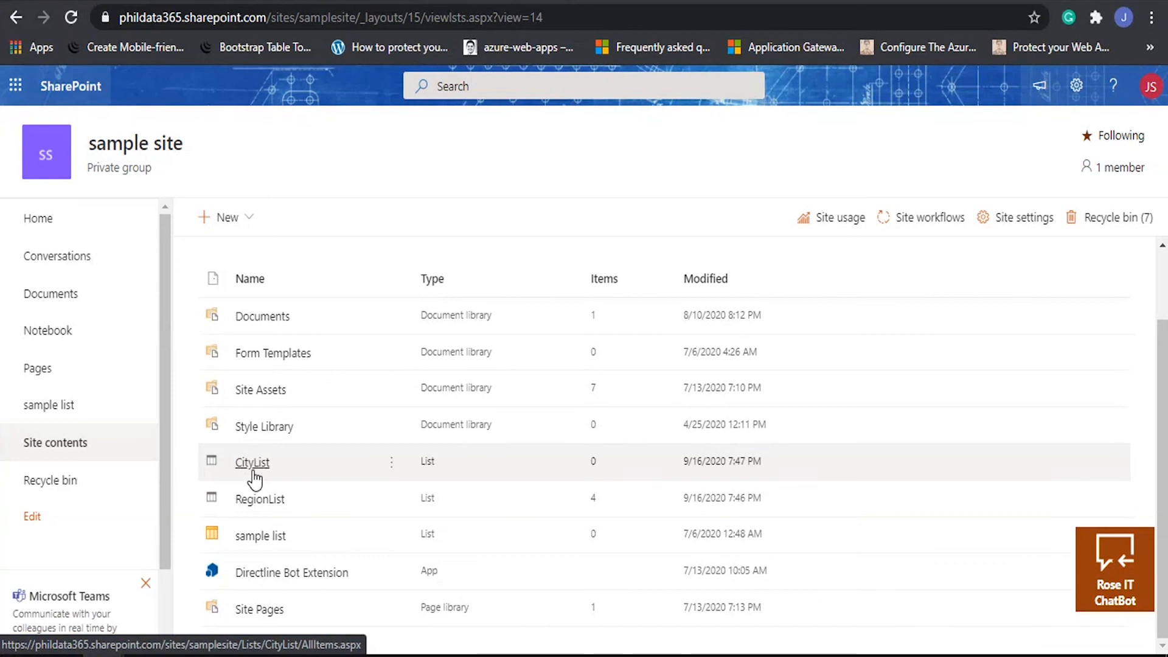
In the CityList settings, start a new column named Region with the Lookup (information already on this site) type.
click(251, 464)
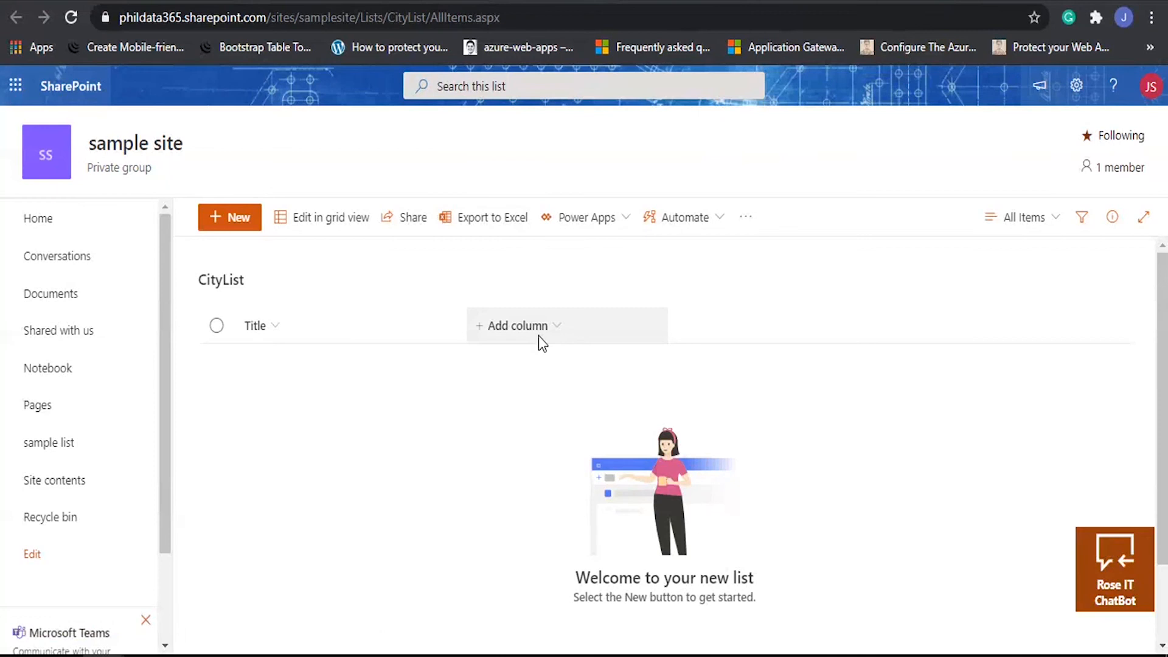
click(1076, 85)
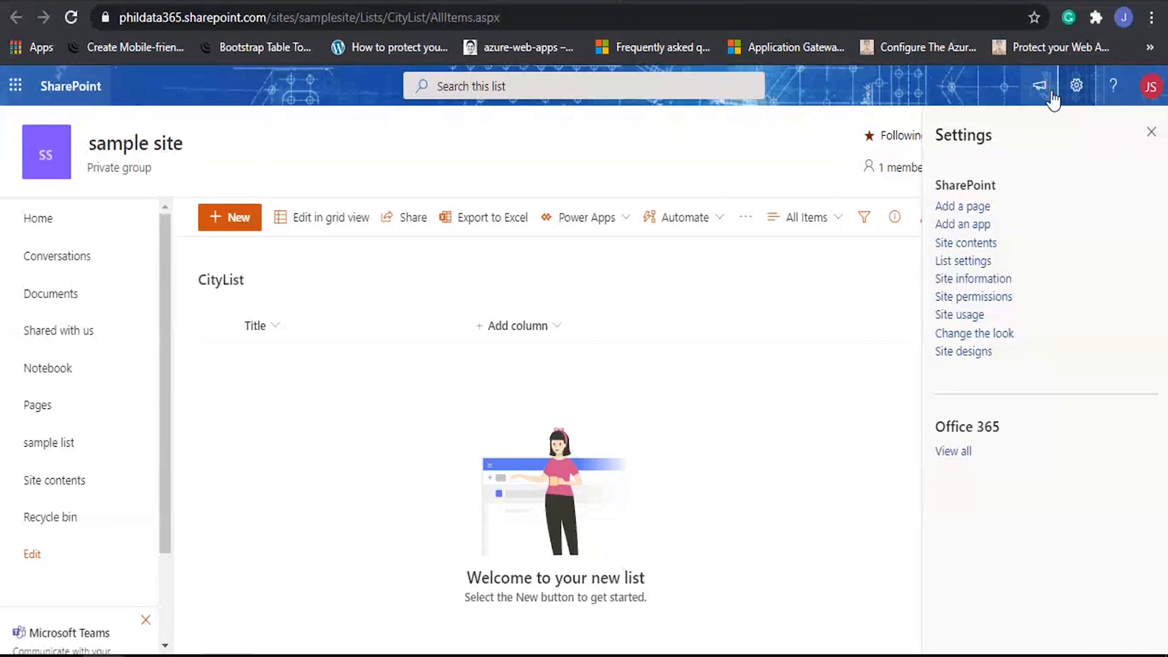
click(952, 263)
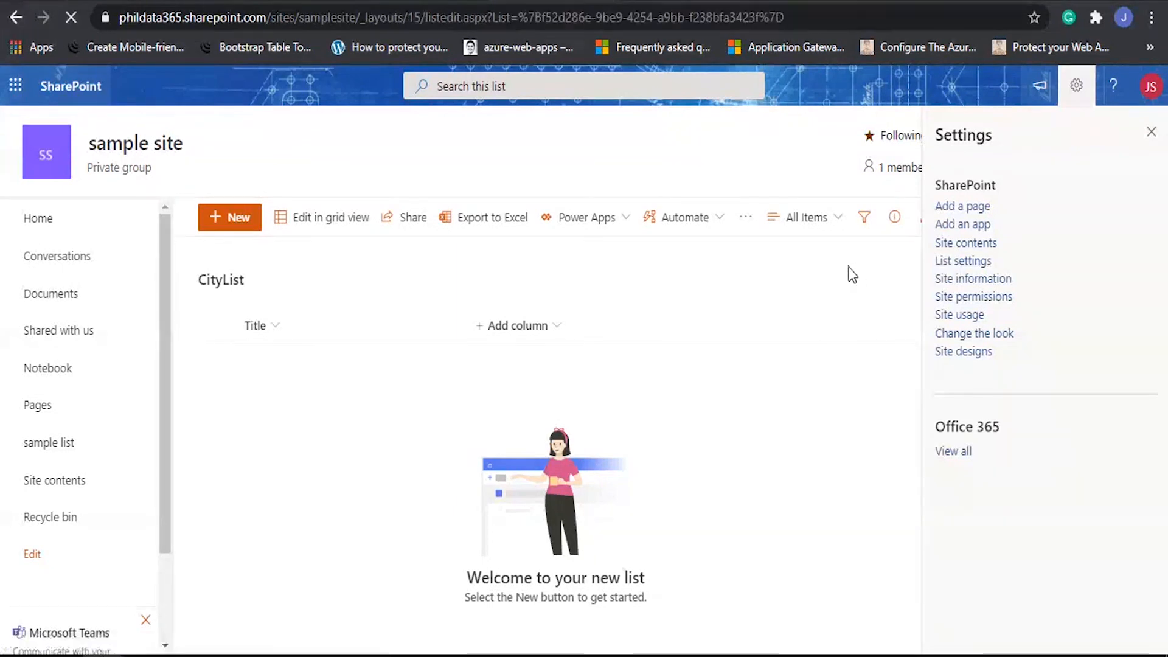
scroll(344, 396, down, 3)
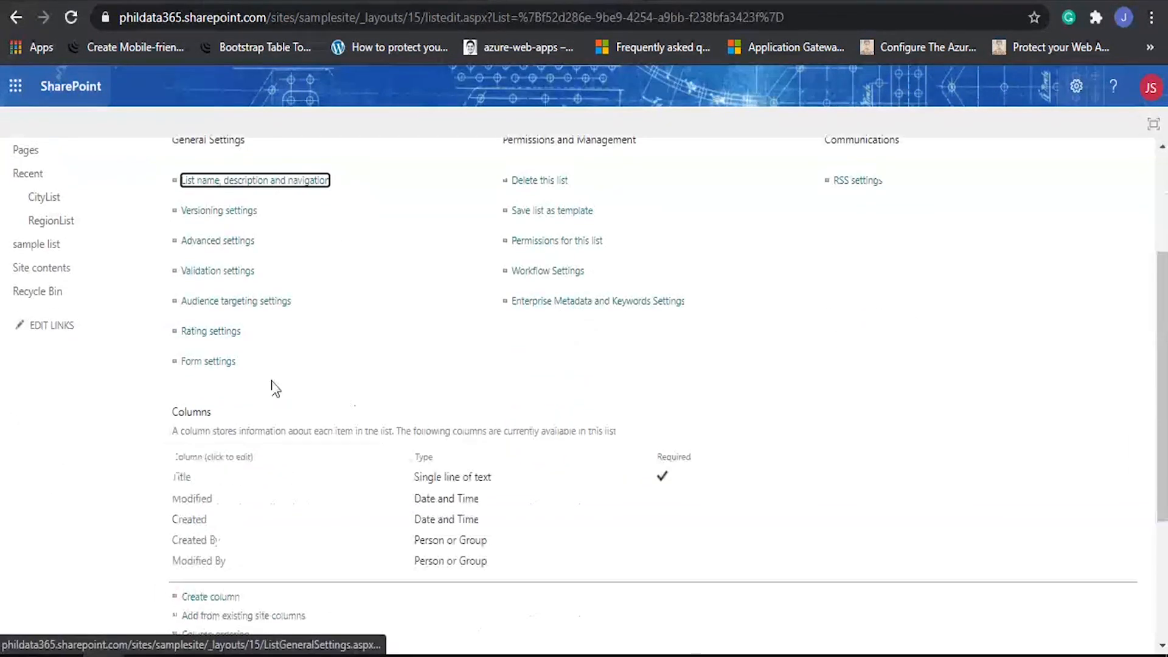
scroll(274, 386, down, 2)
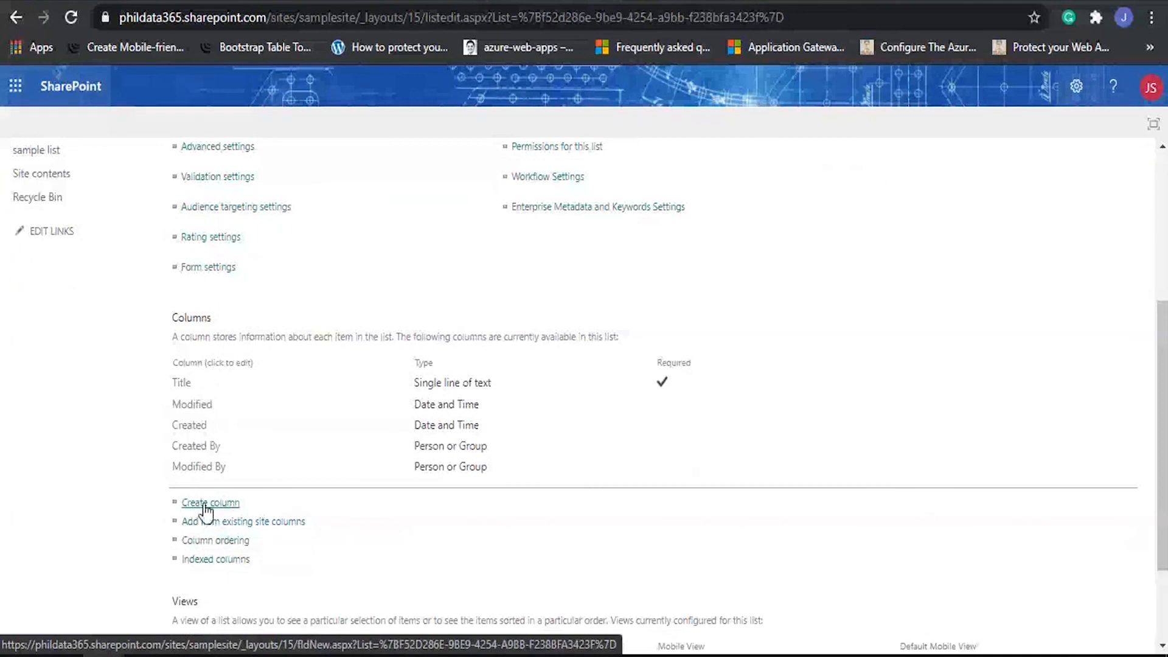
click(223, 507)
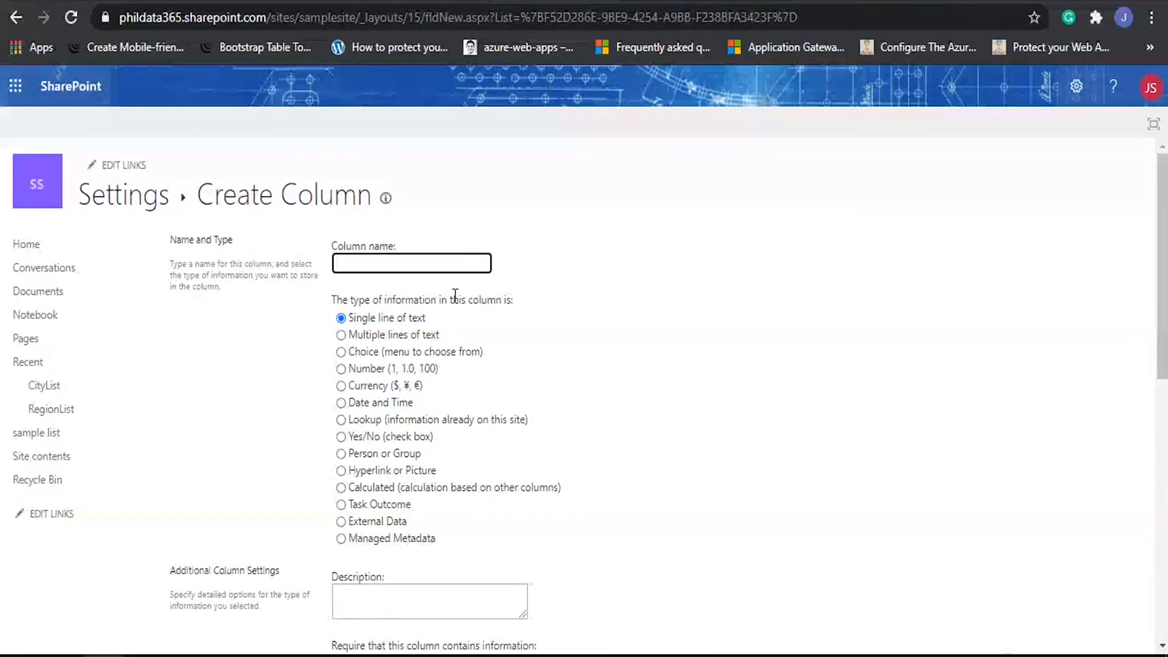
text(R)
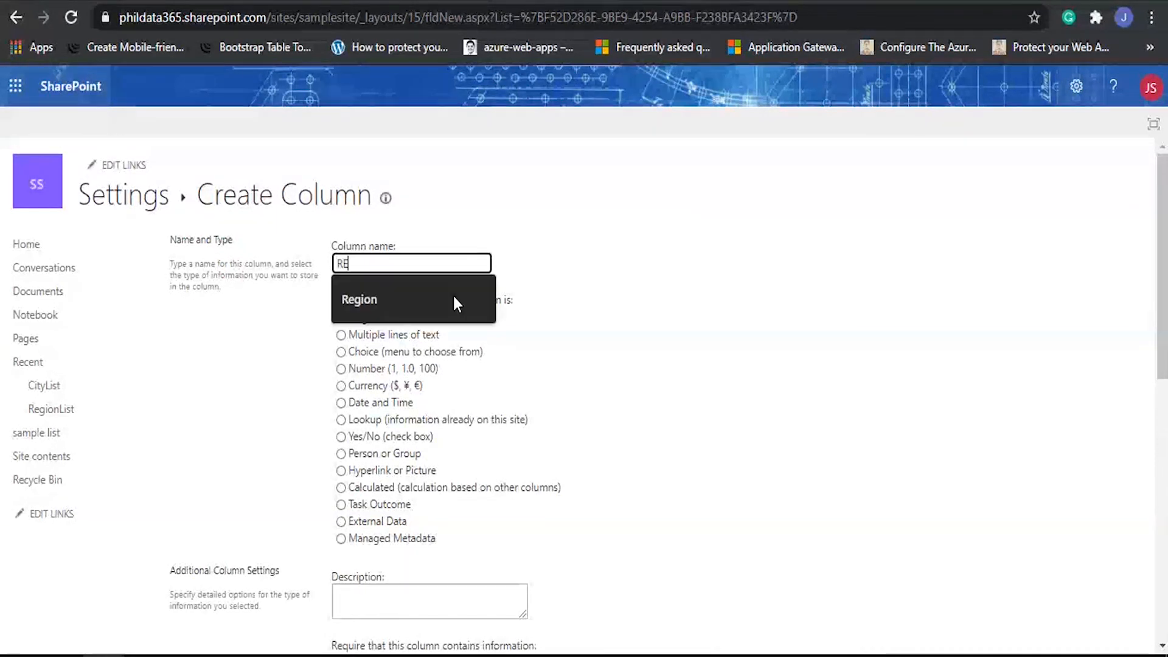
click(454, 295)
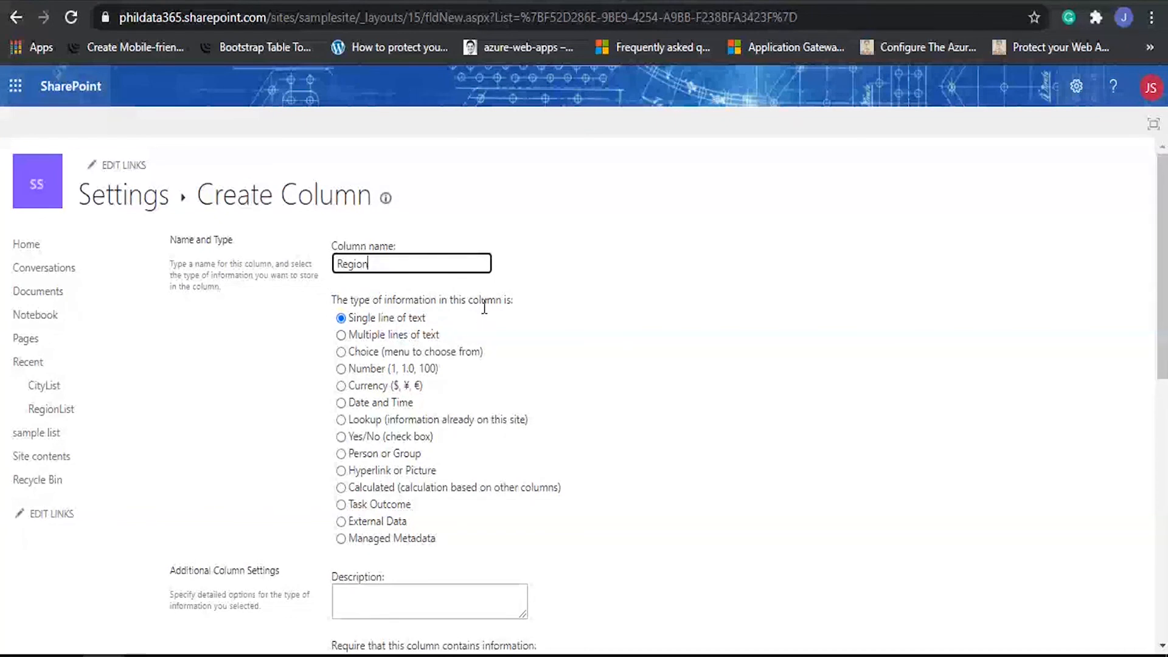
click(342, 421)
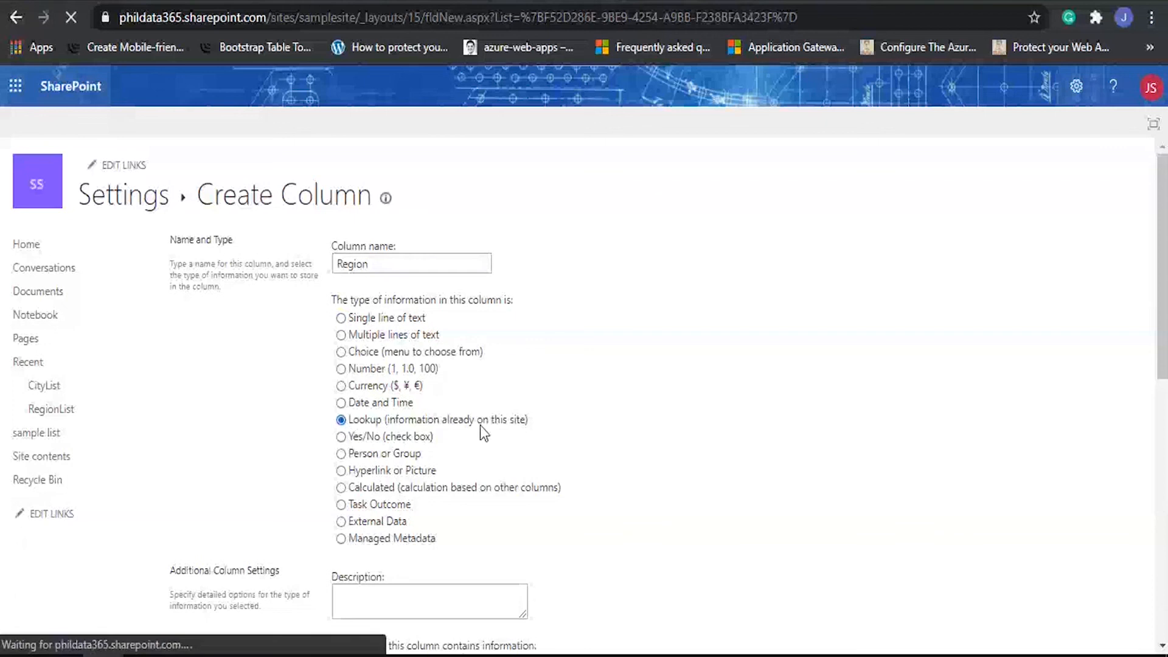
Make the Region lookup get its information from RegionList's Title column and save the new column.
scroll(574, 455, down, 6)
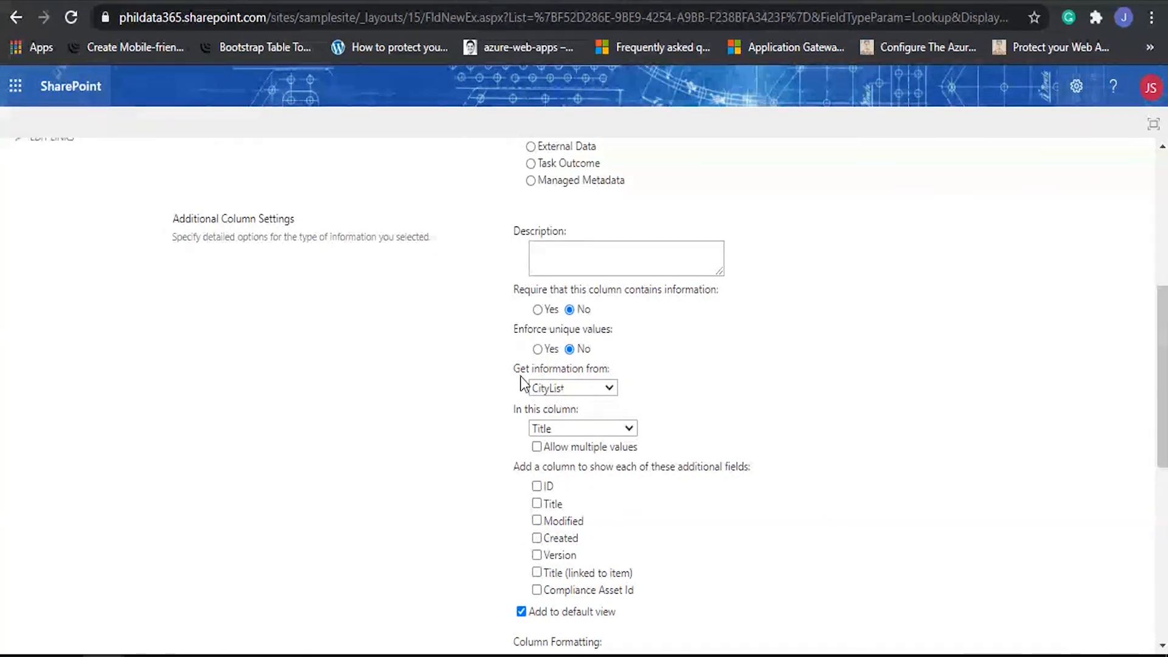
click(599, 388)
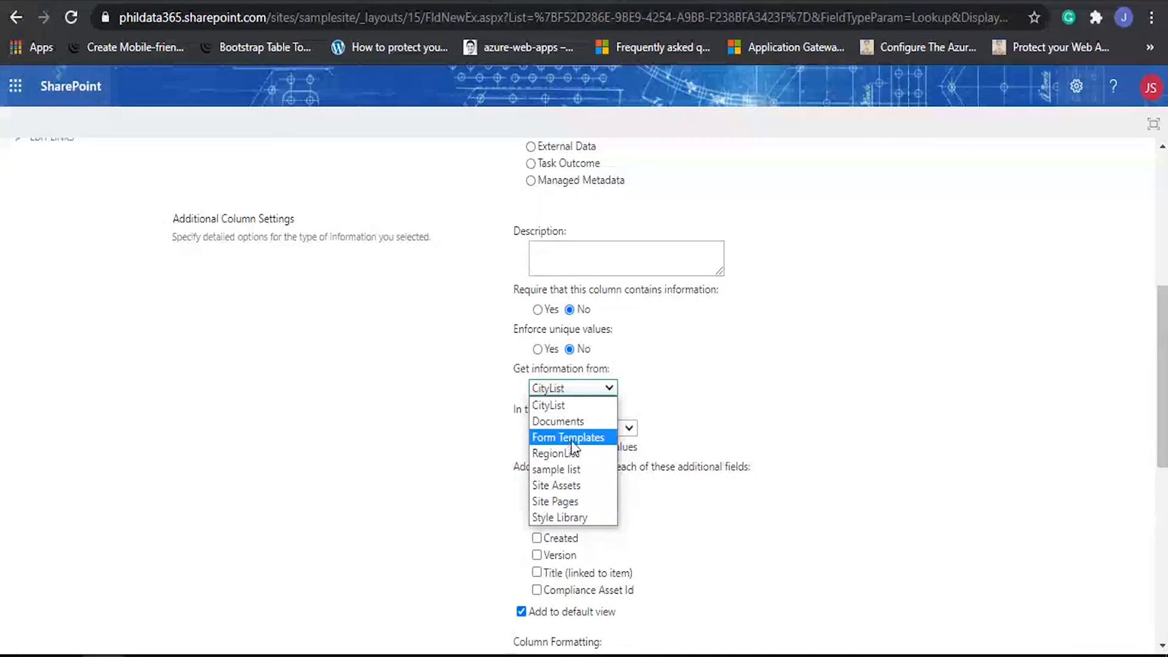
click(581, 453)
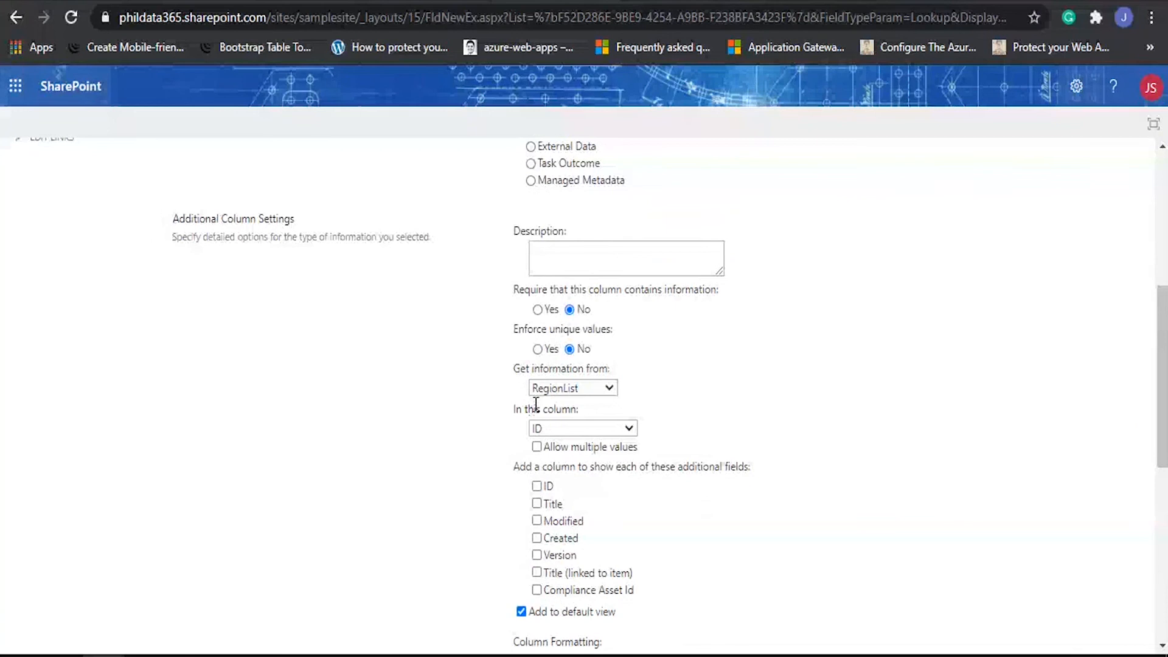
click(566, 428)
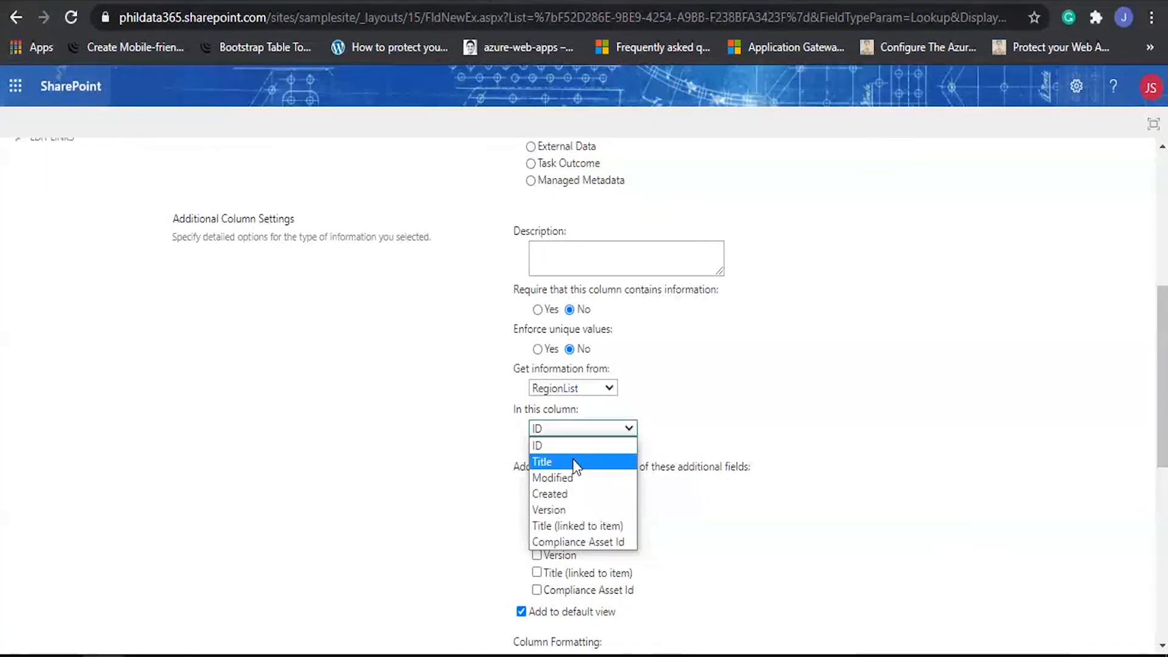
click(566, 461)
scroll(808, 456, down, 3)
scroll(702, 459, down, 5)
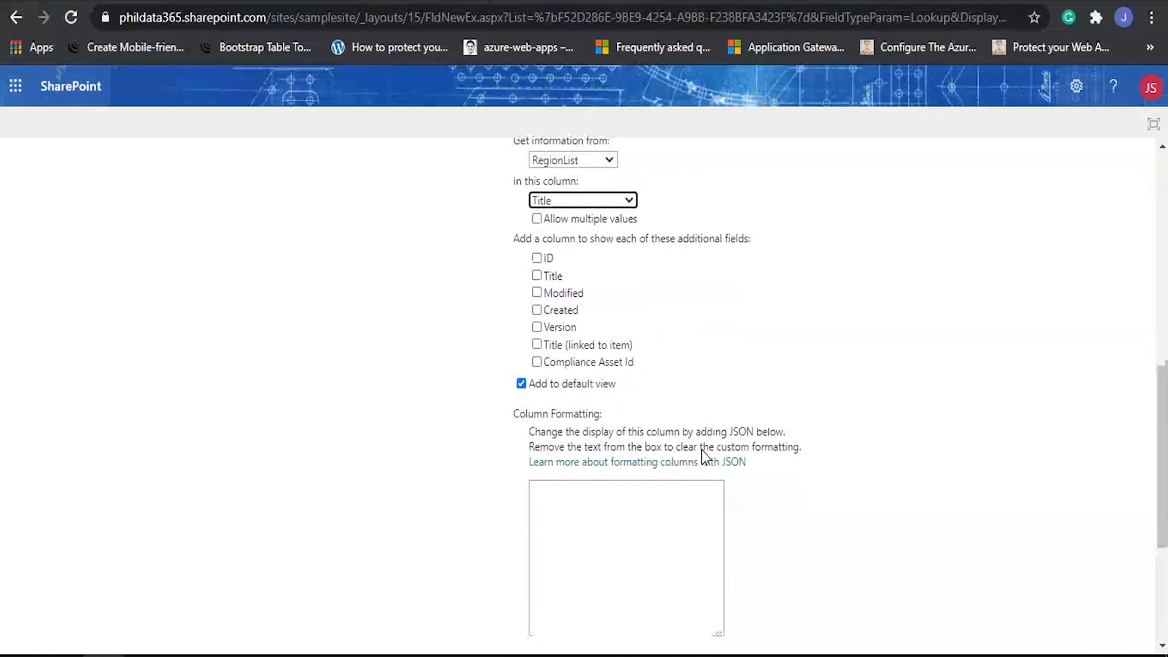
click(1048, 581)
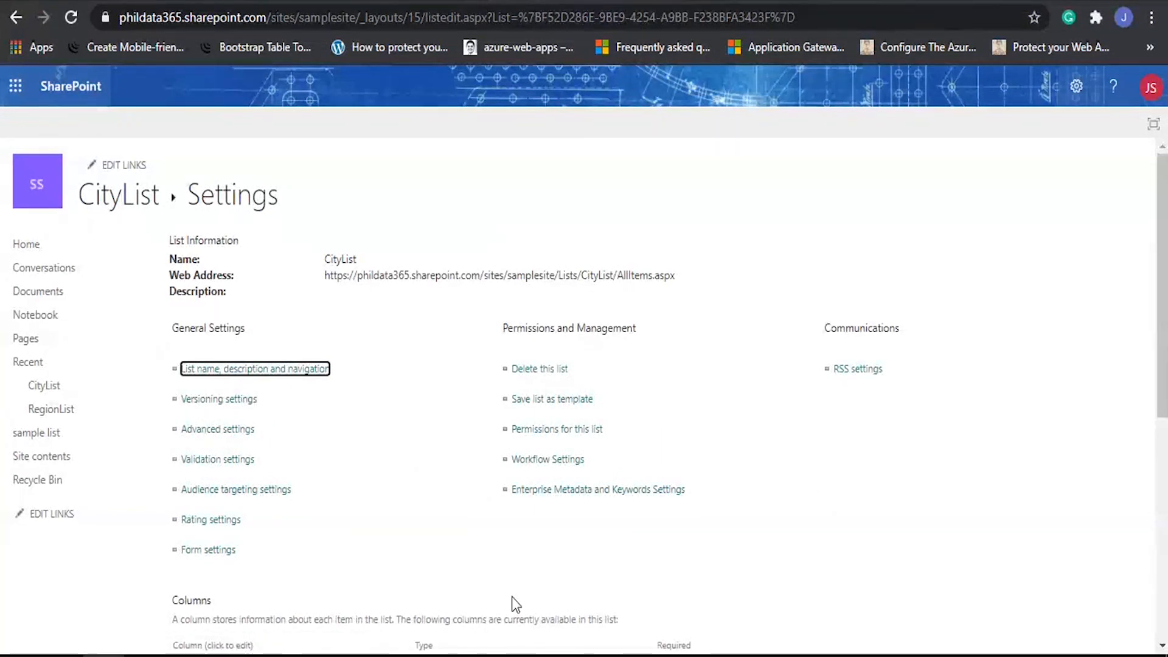
Return from the settings page to CityList and open the list in grid view.
scroll(259, 365, down, 2)
scroll(258, 365, up, 2)
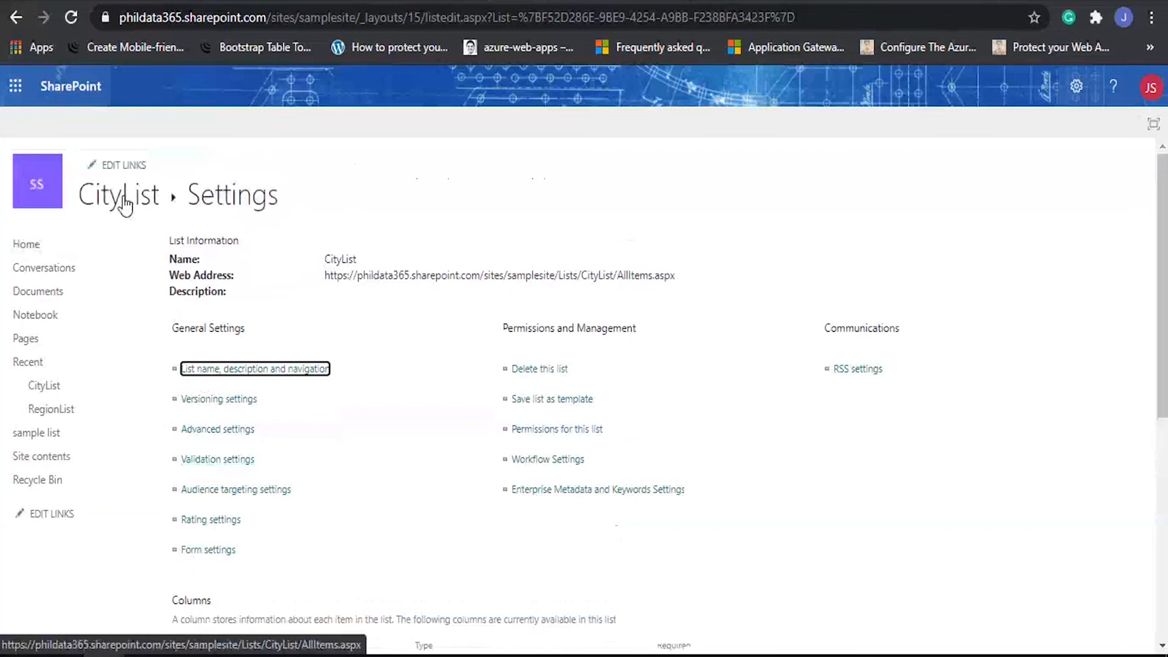
click(91, 196)
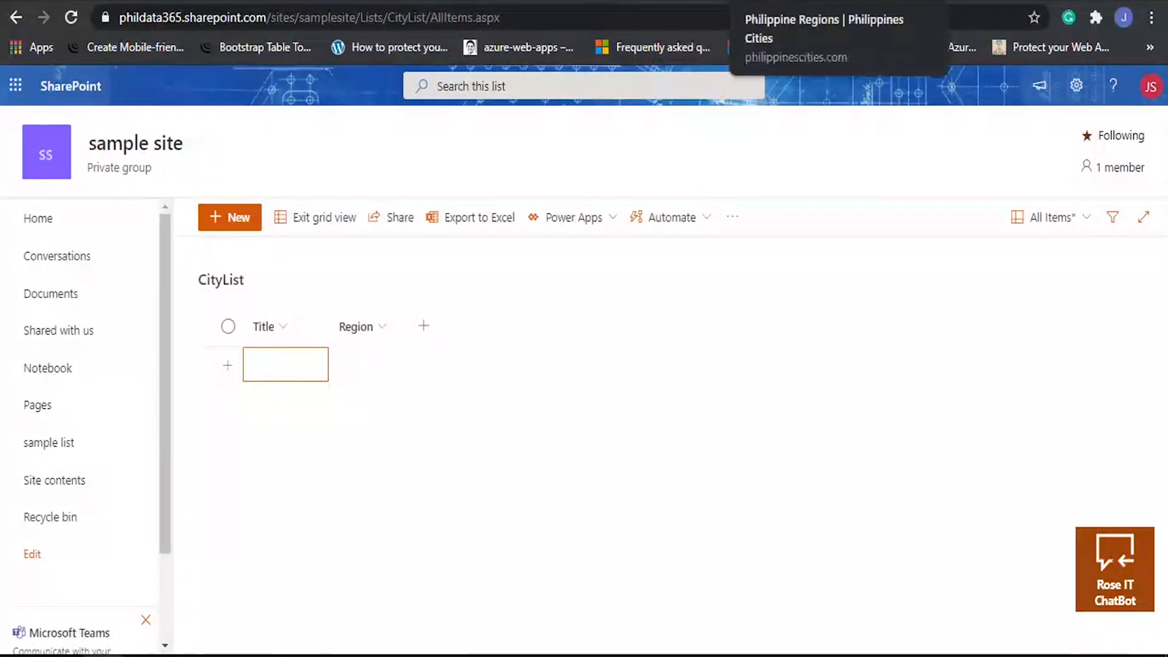
Copy Lamitan City and Marawi City from the ARMM region page on the Philippines Cities website and return to CityList.
click(776, 1)
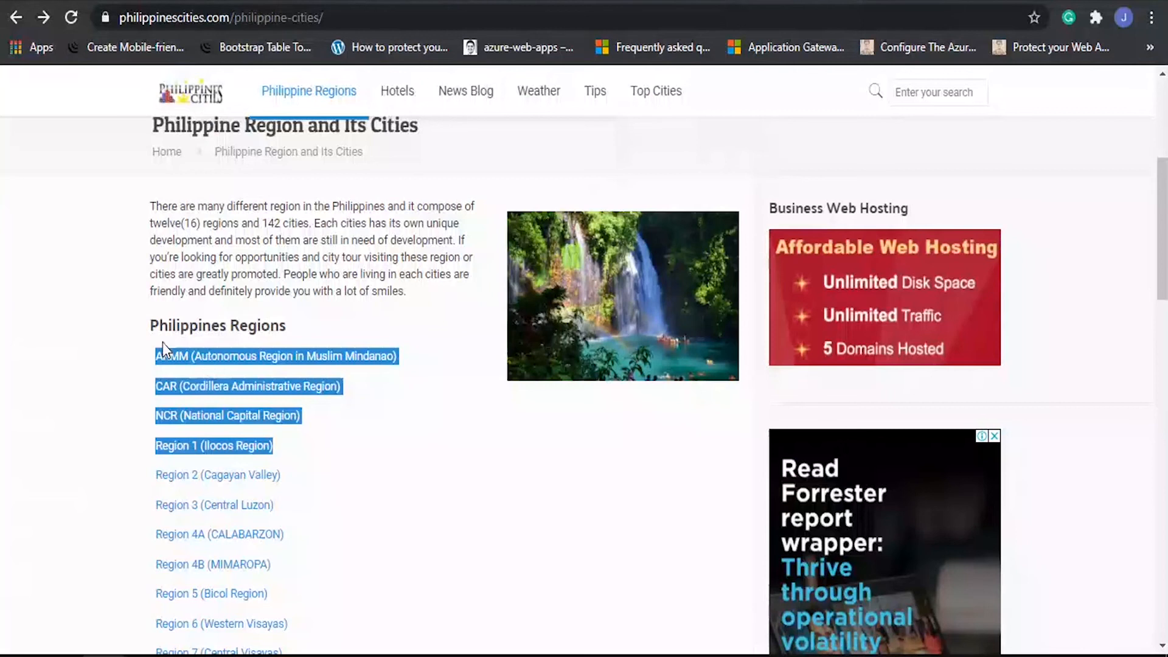
click(199, 363)
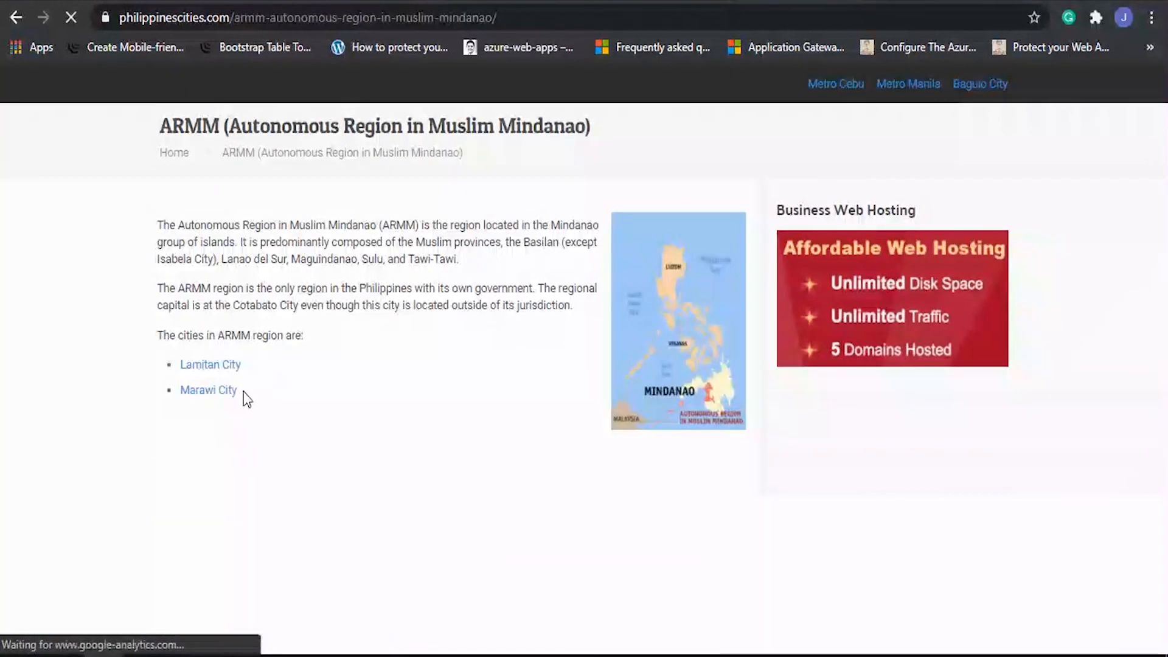
drag(246, 398, 182, 360)
key(ctrl+c)
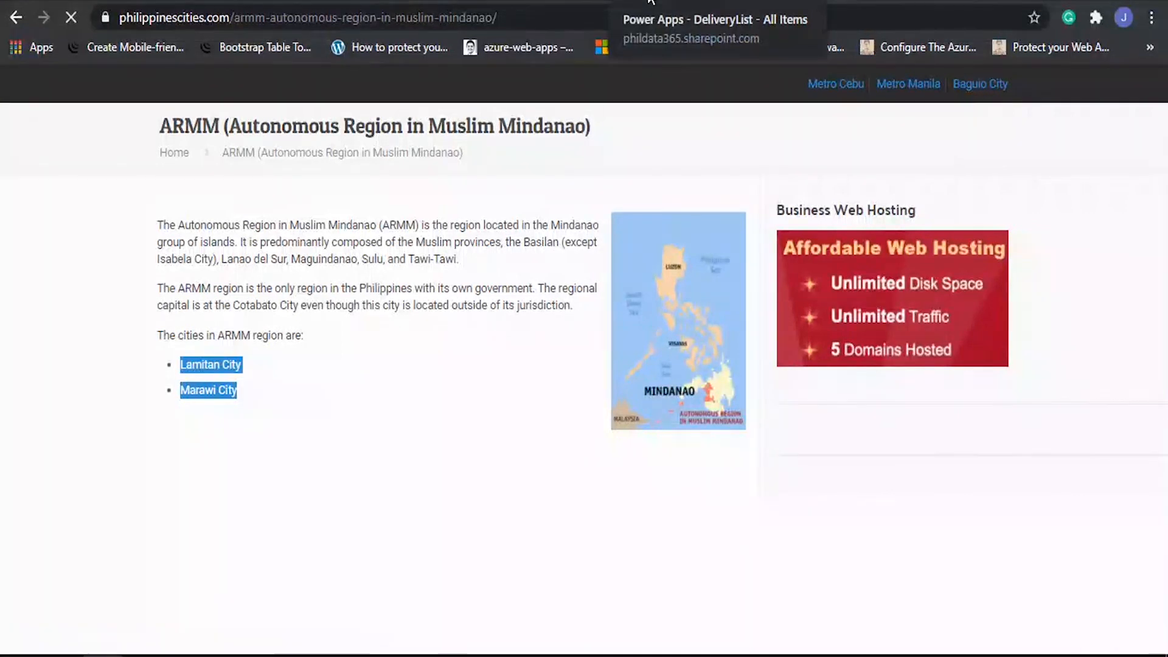
click(648, 1)
click(550, 1)
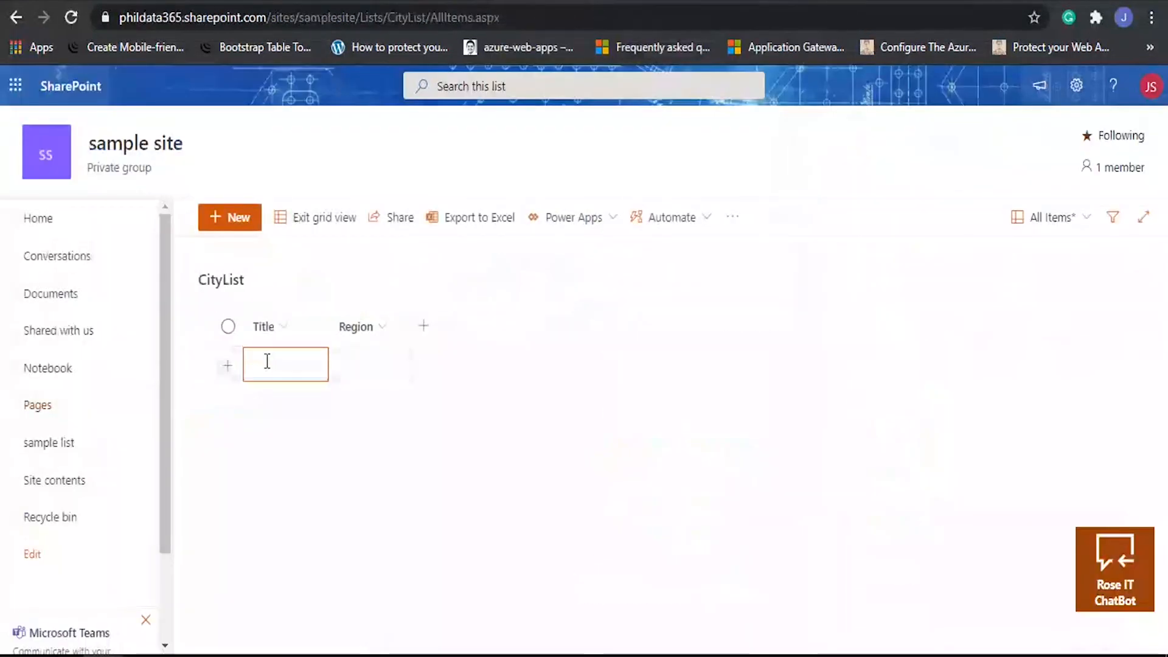
key(ctrl+v)
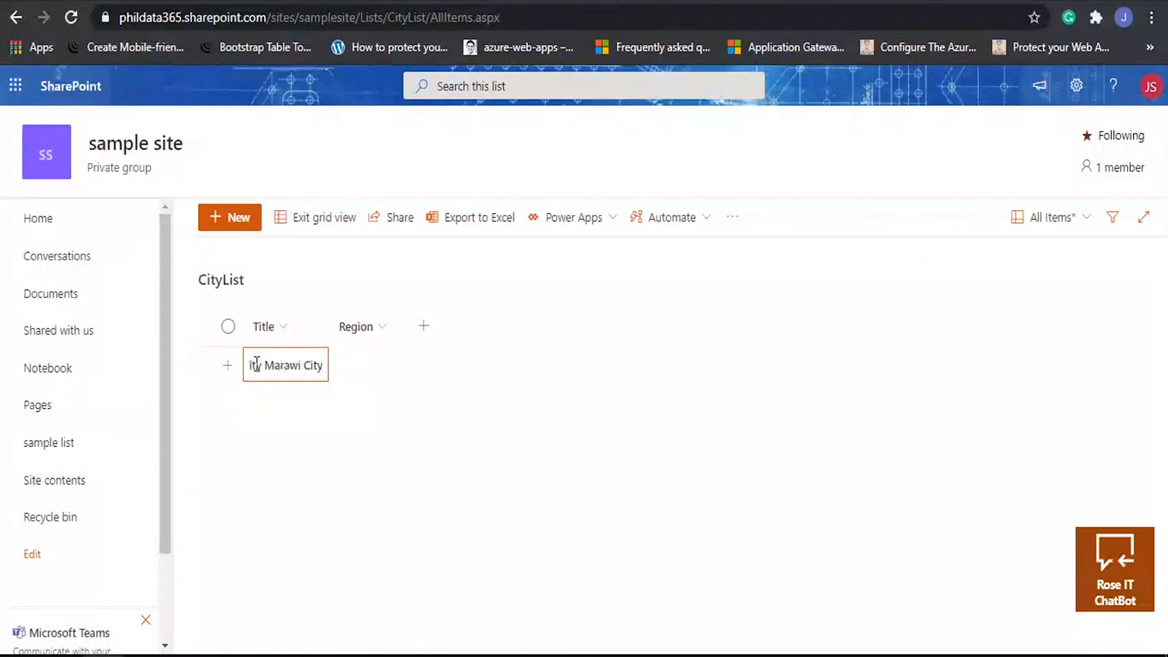
key(ctrl+z)
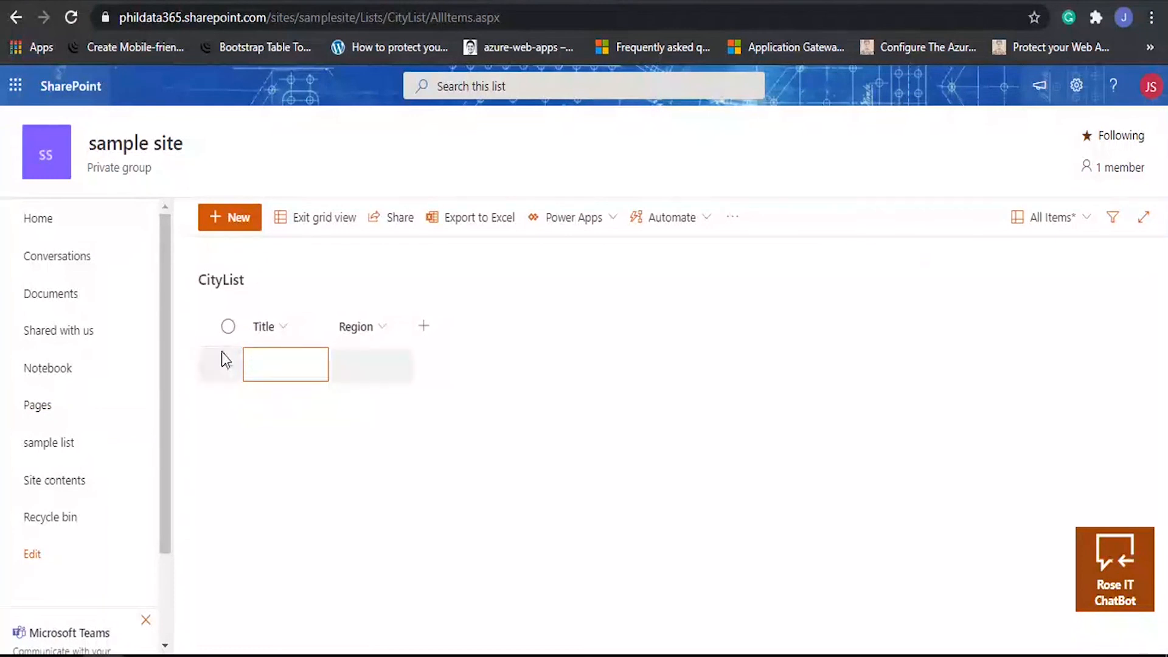
click(296, 329)
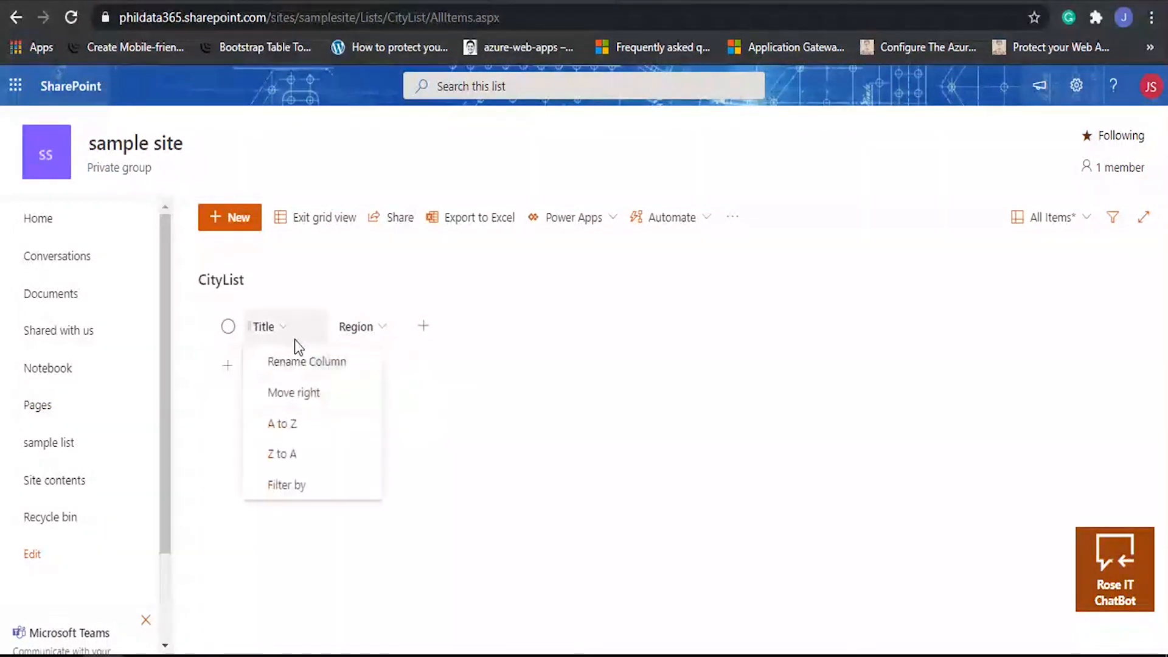
click(321, 228)
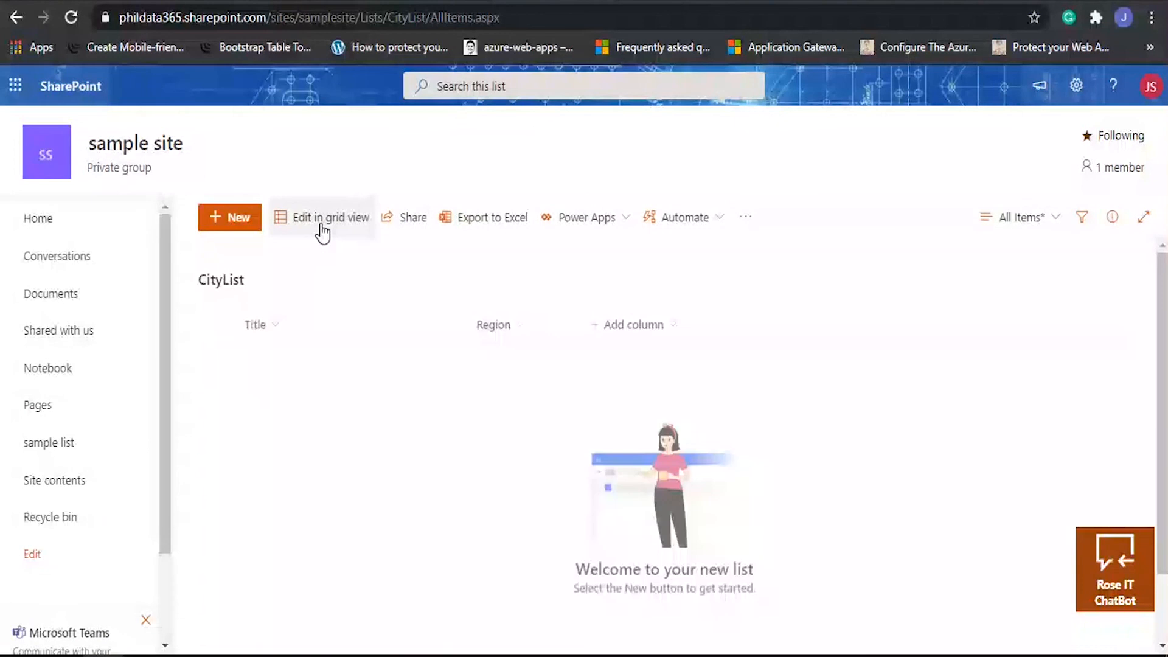
click(323, 227)
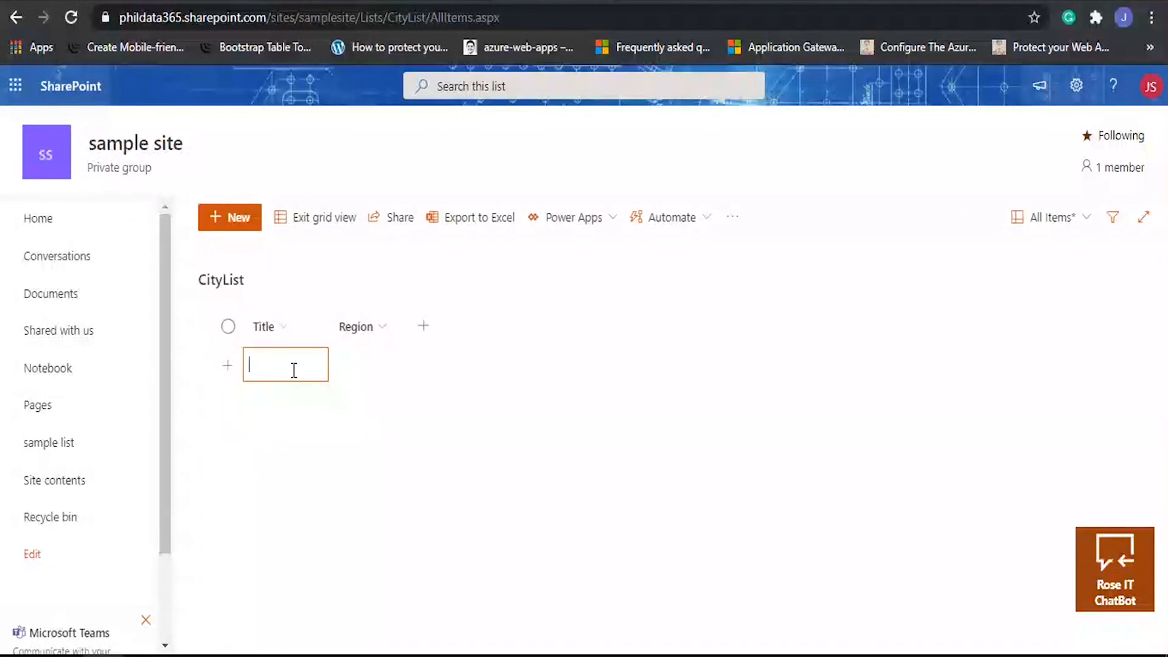
Paste the copied cities into CityList's Title column so that Lamitan City and Marawi City are separate items.
key(ctrl+v)
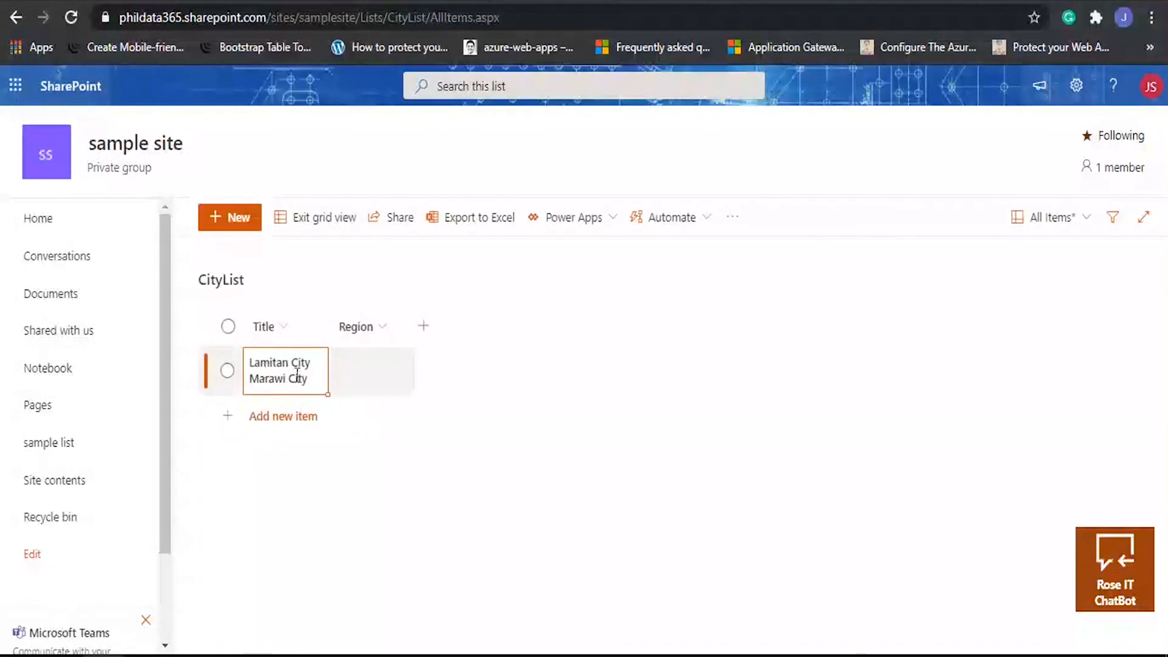
double_click(297, 375)
key(ctrl+a)
key(ctrl+c)
key(BackSpace)
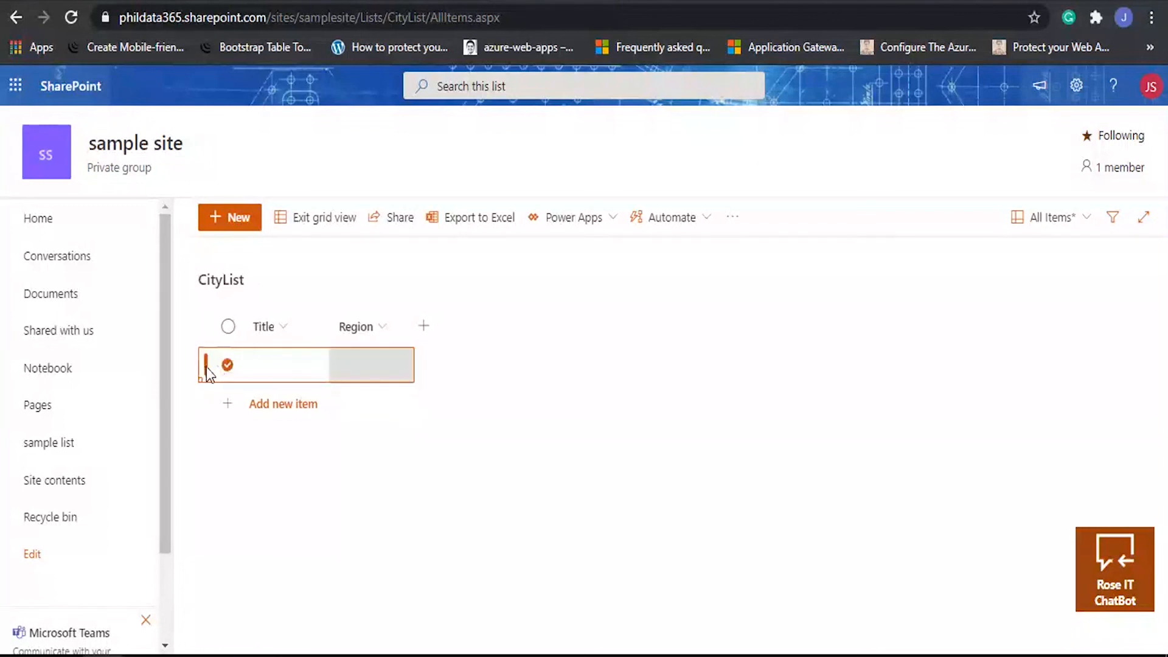
key(ctrl+v)
Set the Region of both Lamitan City and Marawi City to ARMM (Autonomous Region in Muslim Mindanao).
click(385, 378)
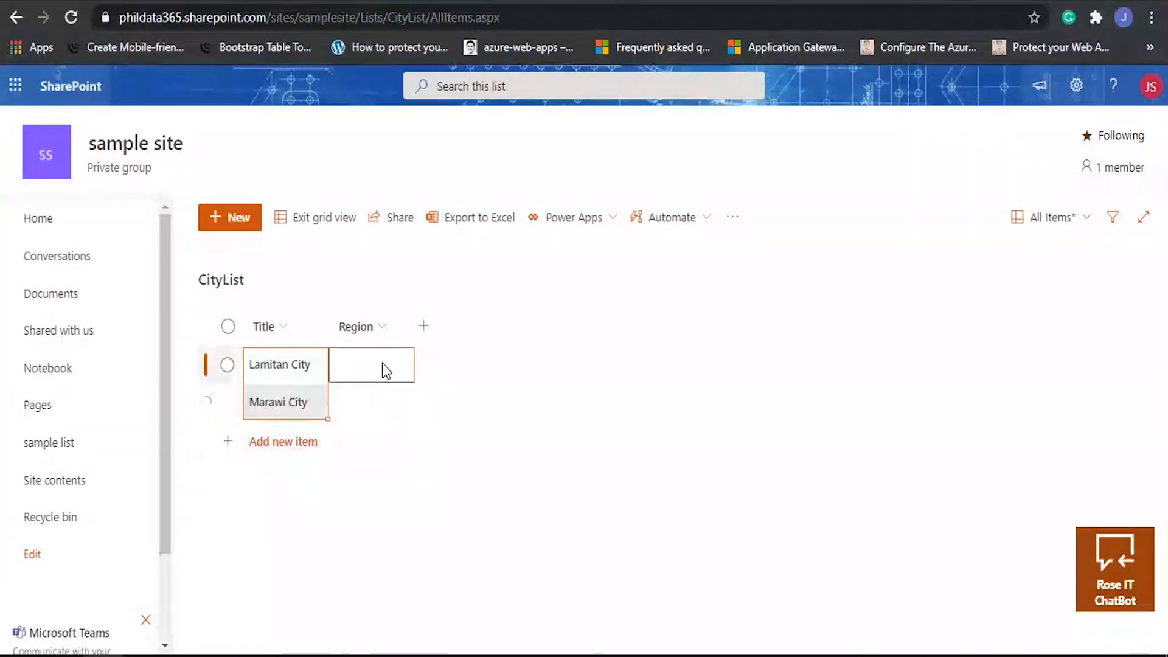
click(382, 363)
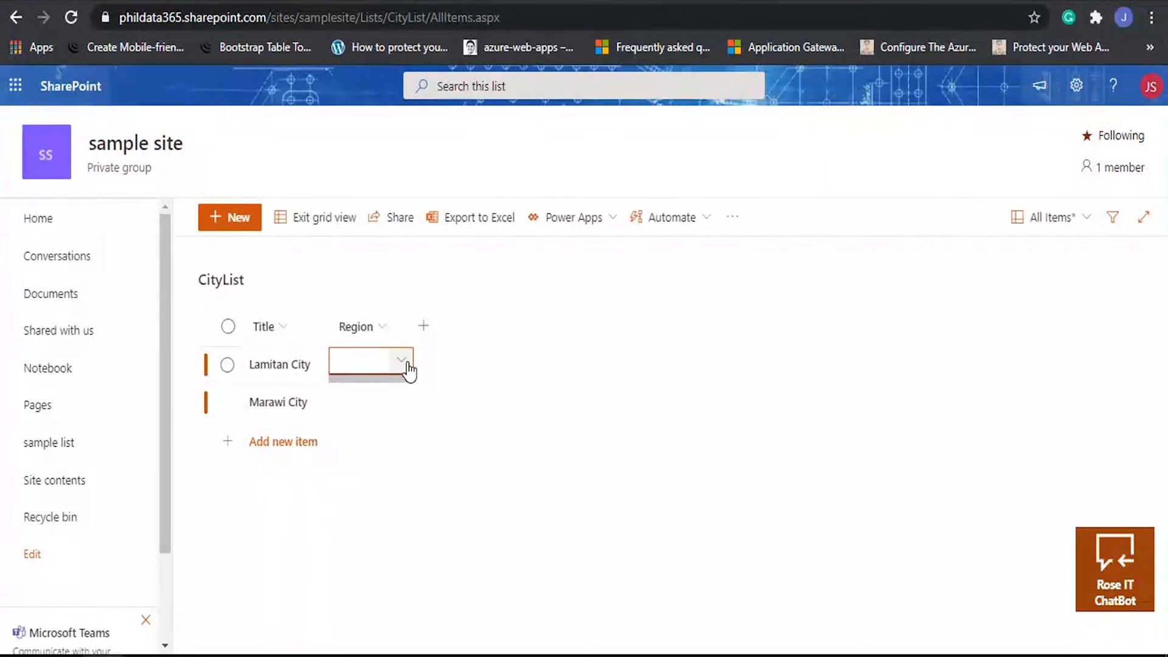
click(407, 362)
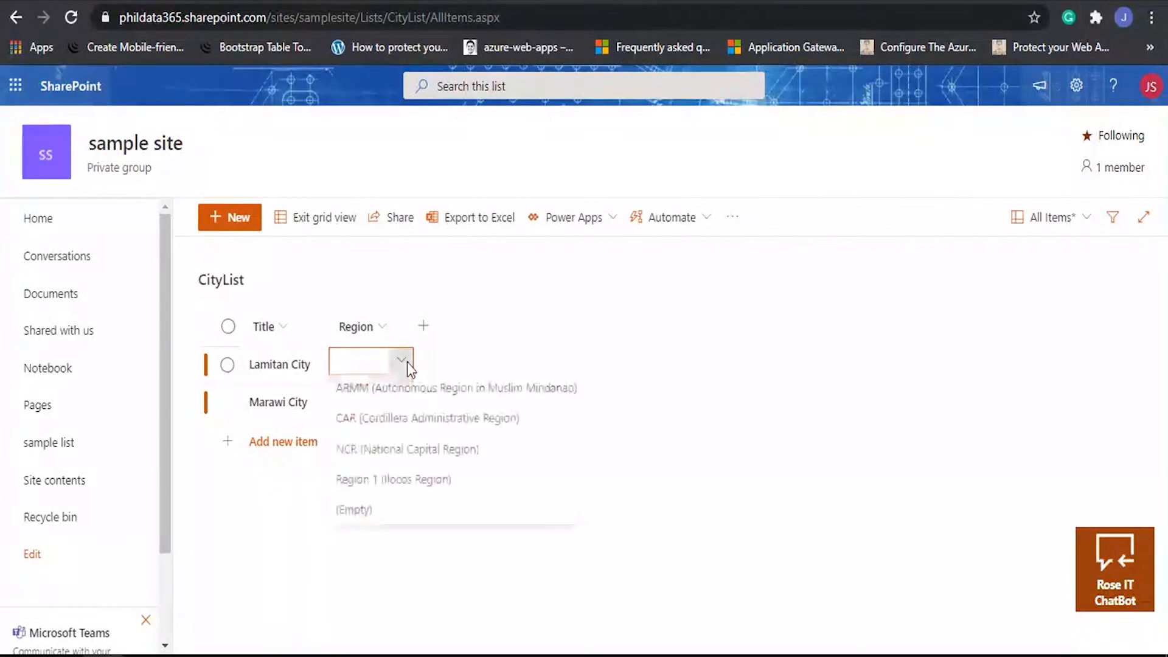
click(386, 391)
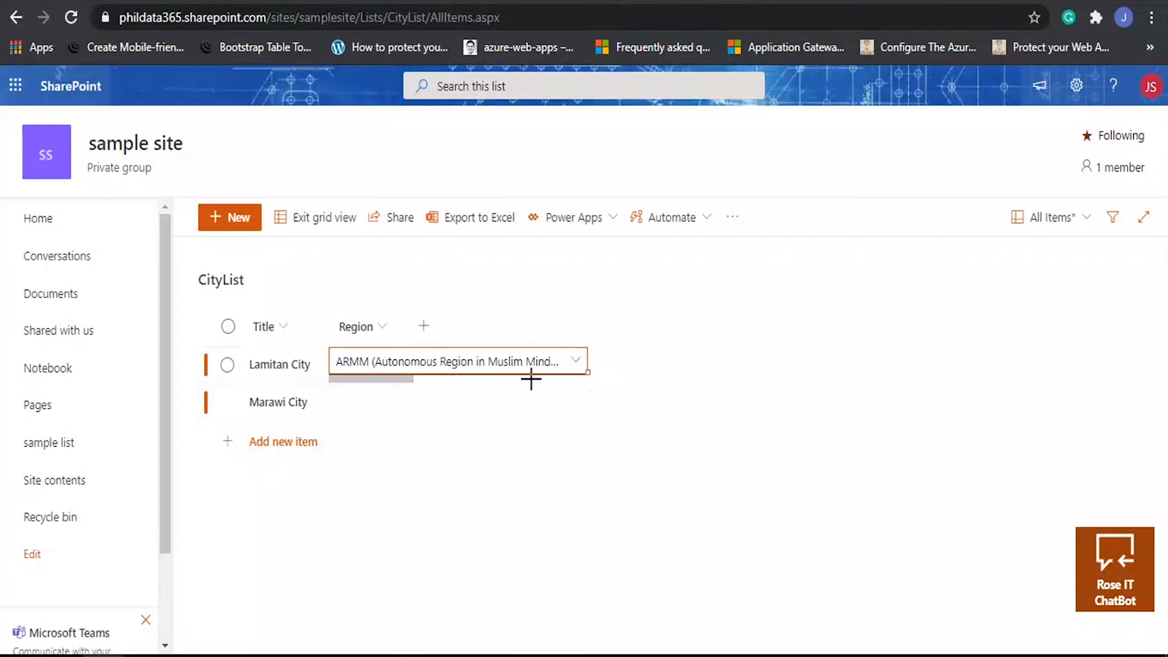
click(388, 401)
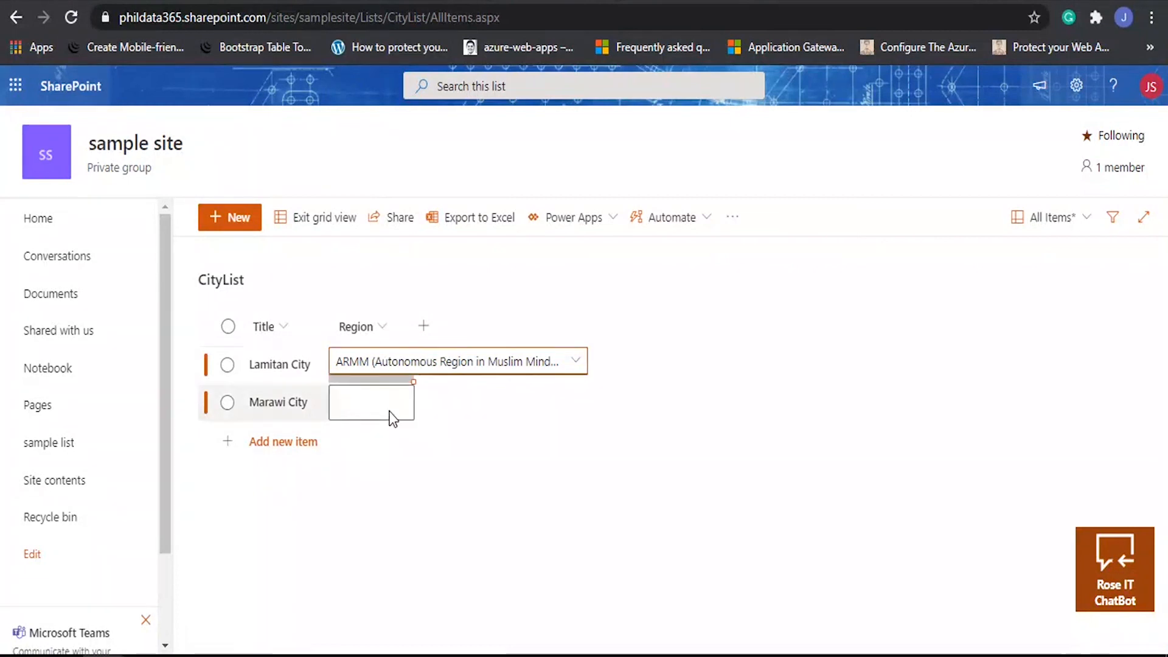
click(368, 438)
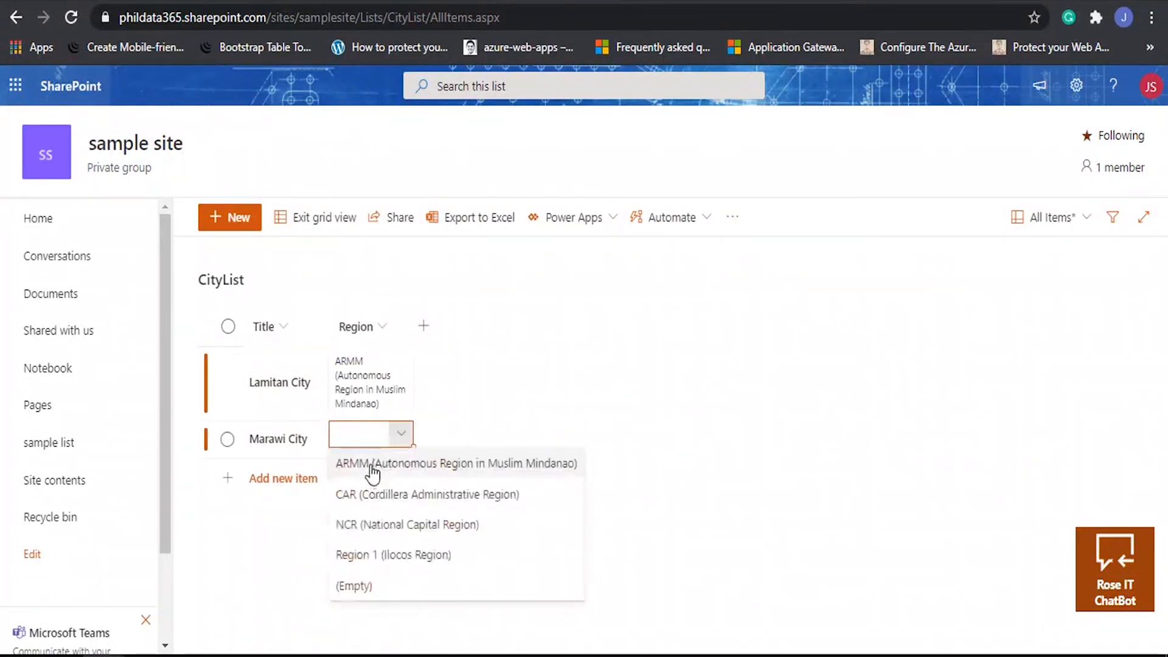
click(372, 467)
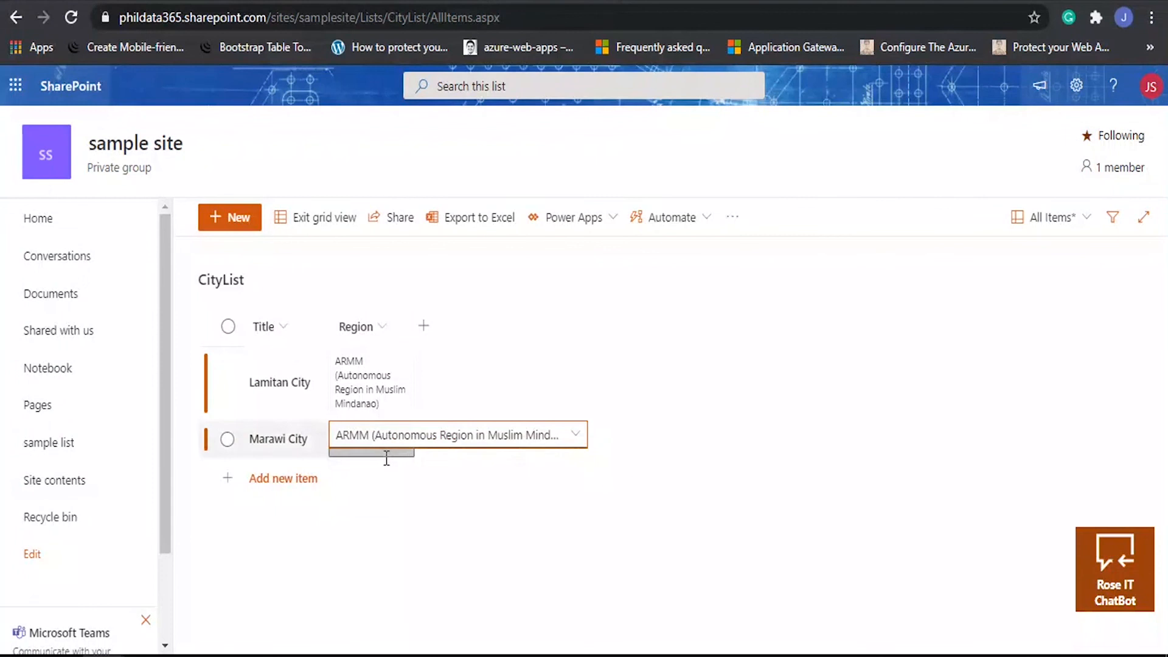
Copy Baguio City and Tabuk City from the CAR region page on the Philippines Cities website into new CityList items.
click(255, 478)
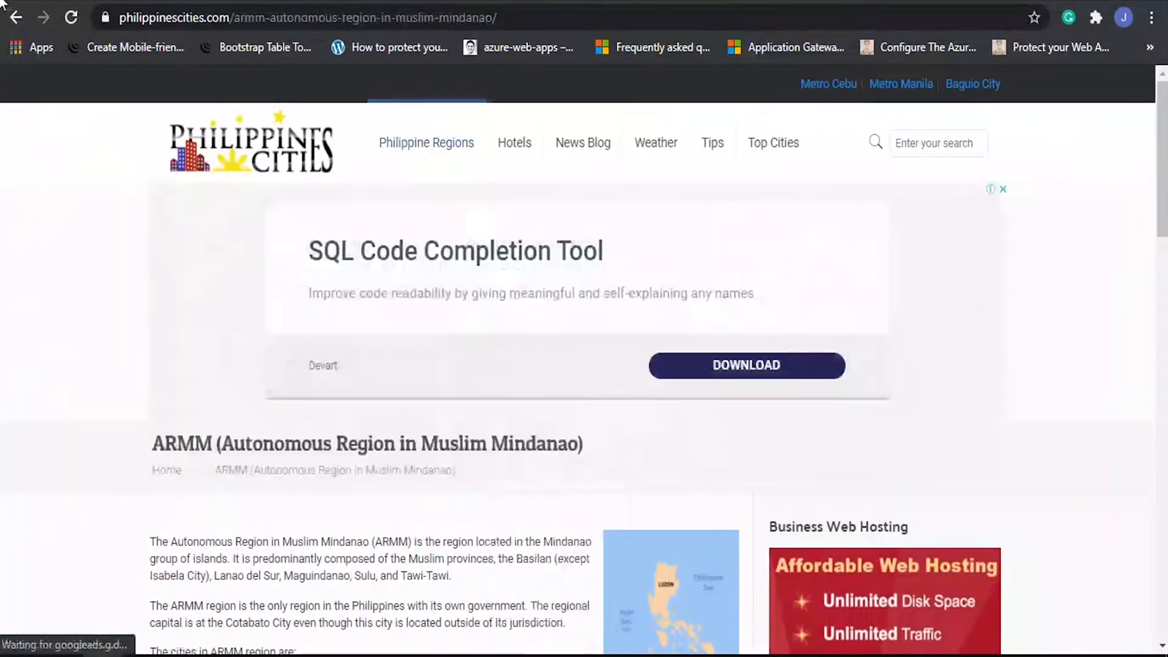
click(251, 347)
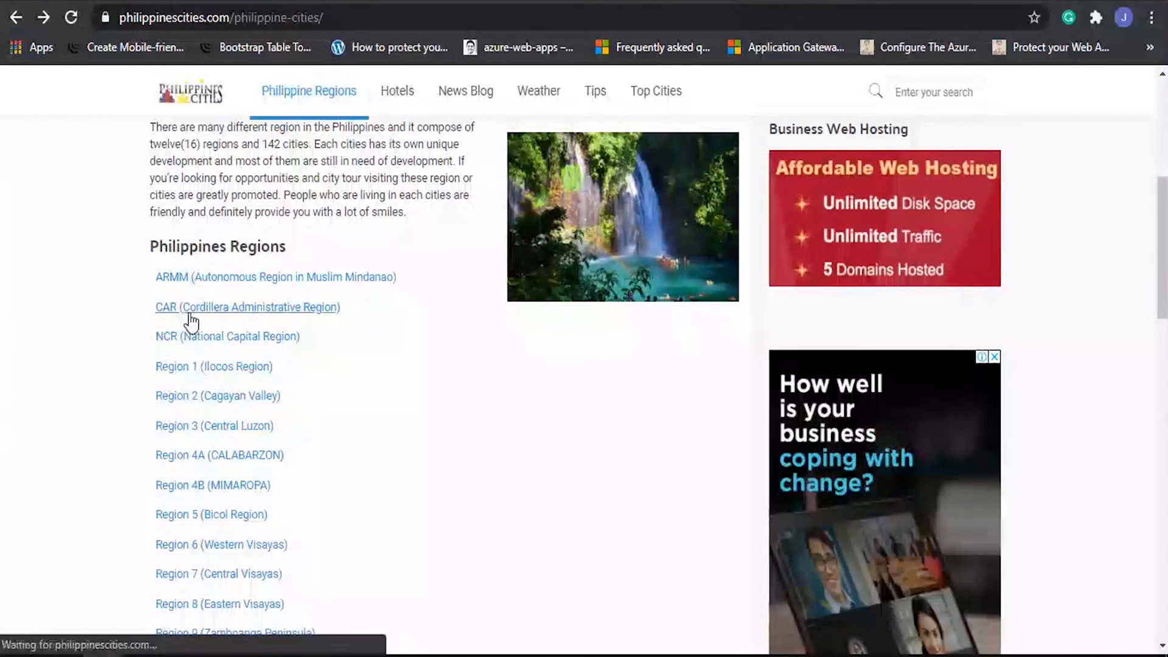
click(190, 307)
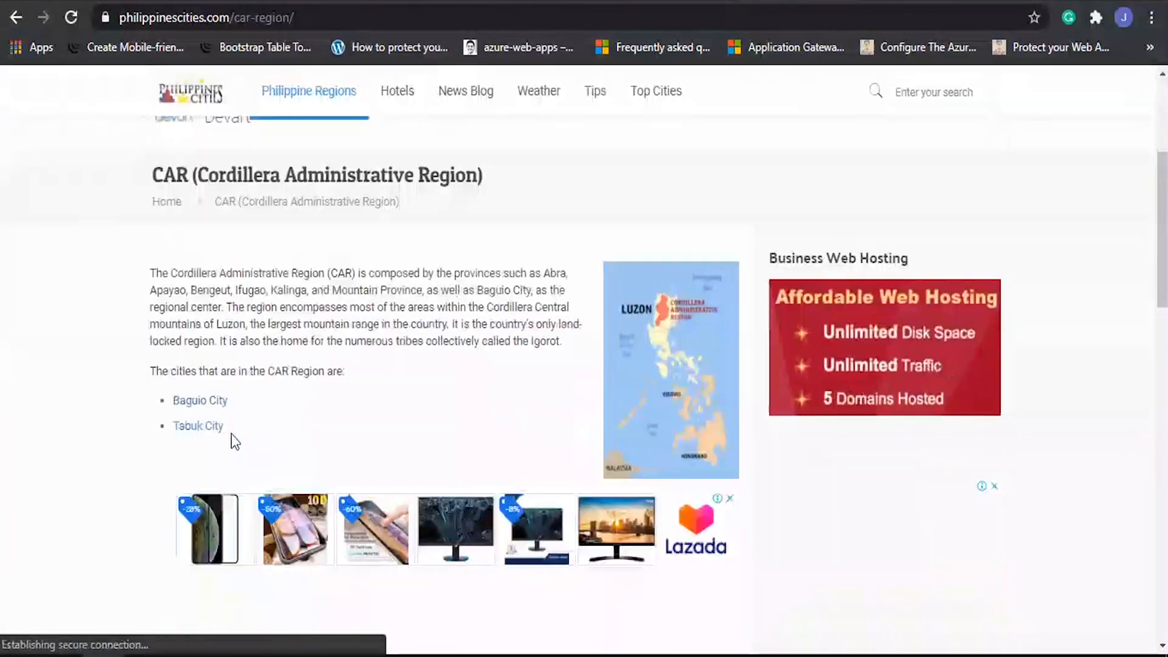
drag(232, 433, 177, 404)
key(ctrl+c)
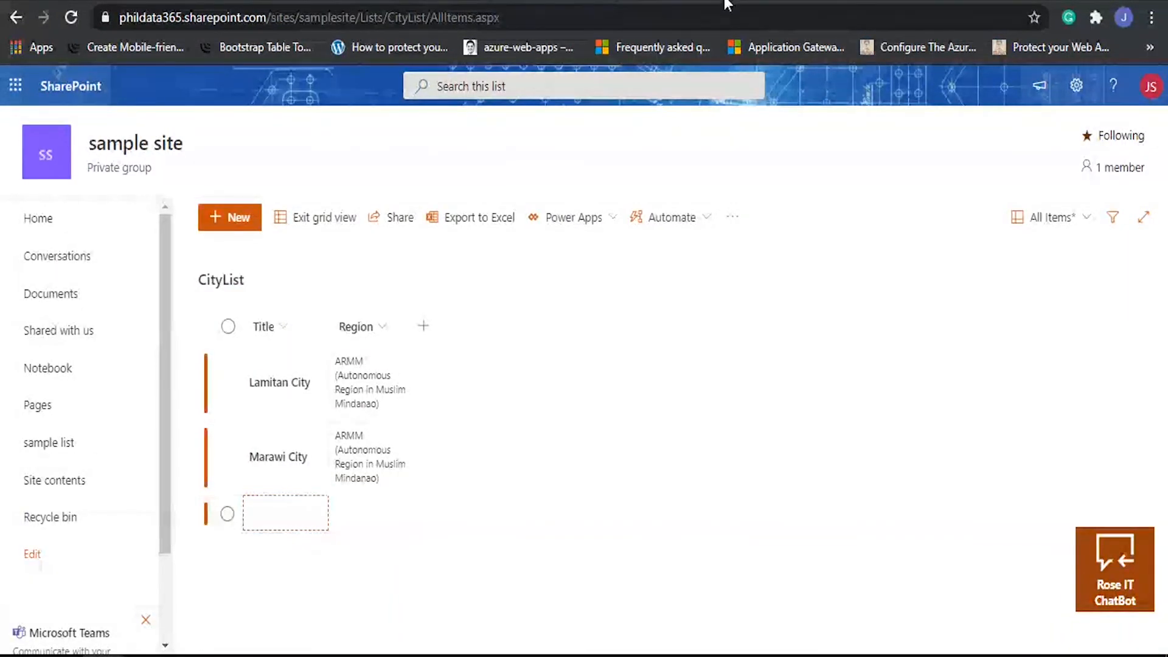
click(783, 1)
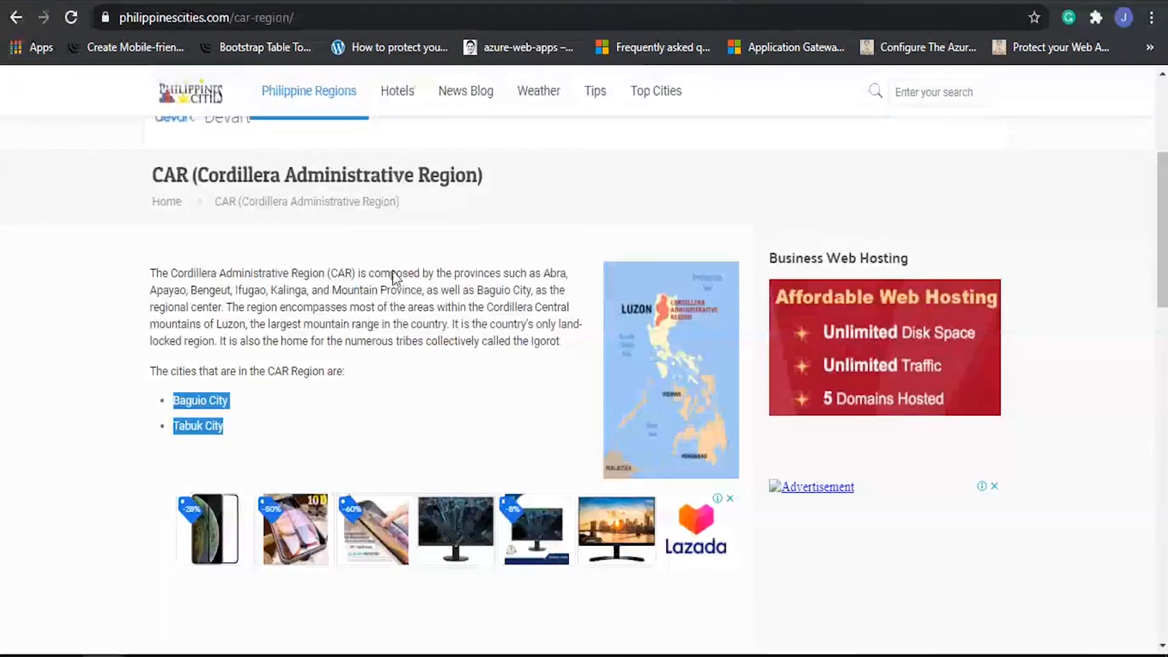
click(651, 1)
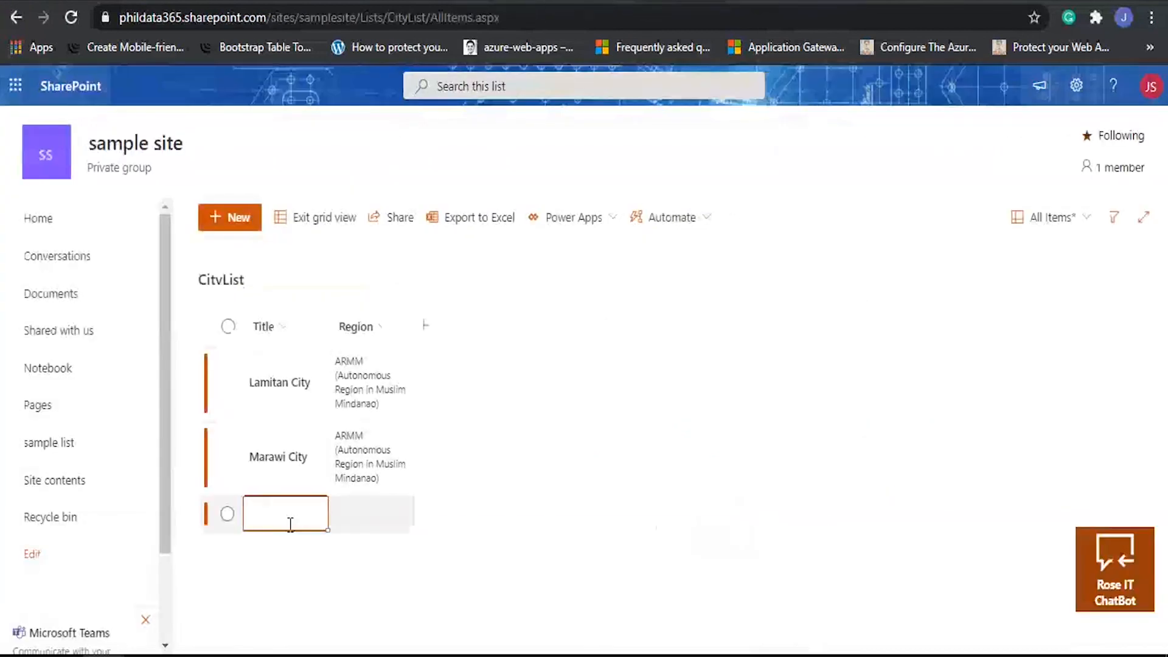
click(262, 527)
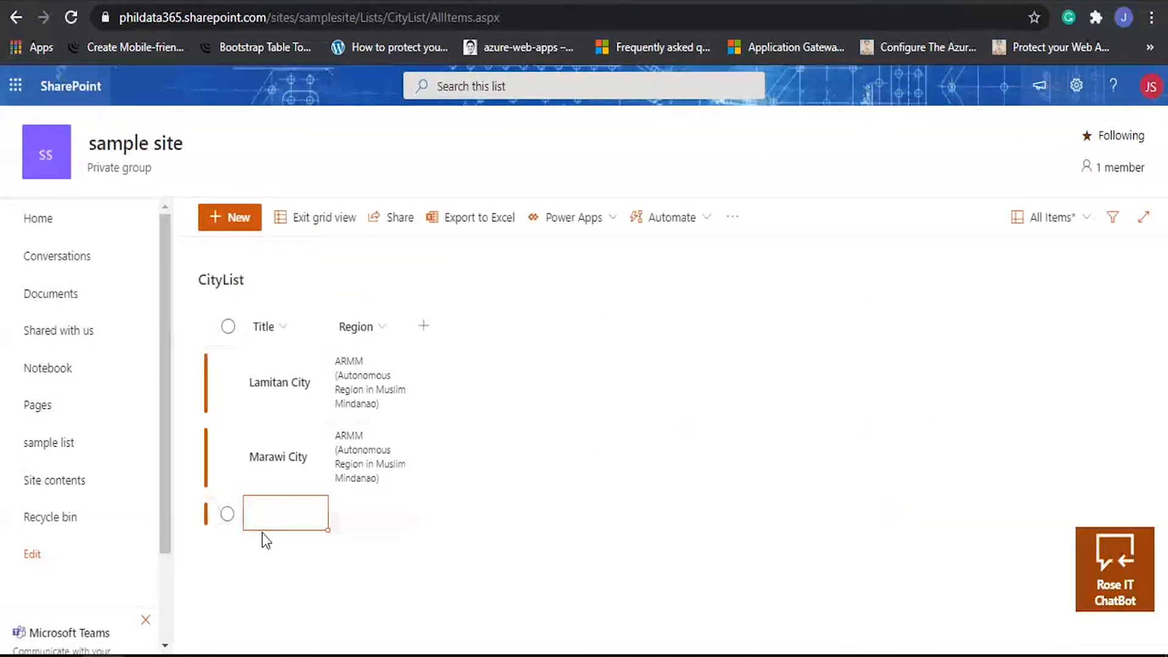
key(ctrl+v)
Set the Region of both Baguio City and Tabuk City to CAR (Cordillera Administrative Region).
click(353, 524)
click(373, 517)
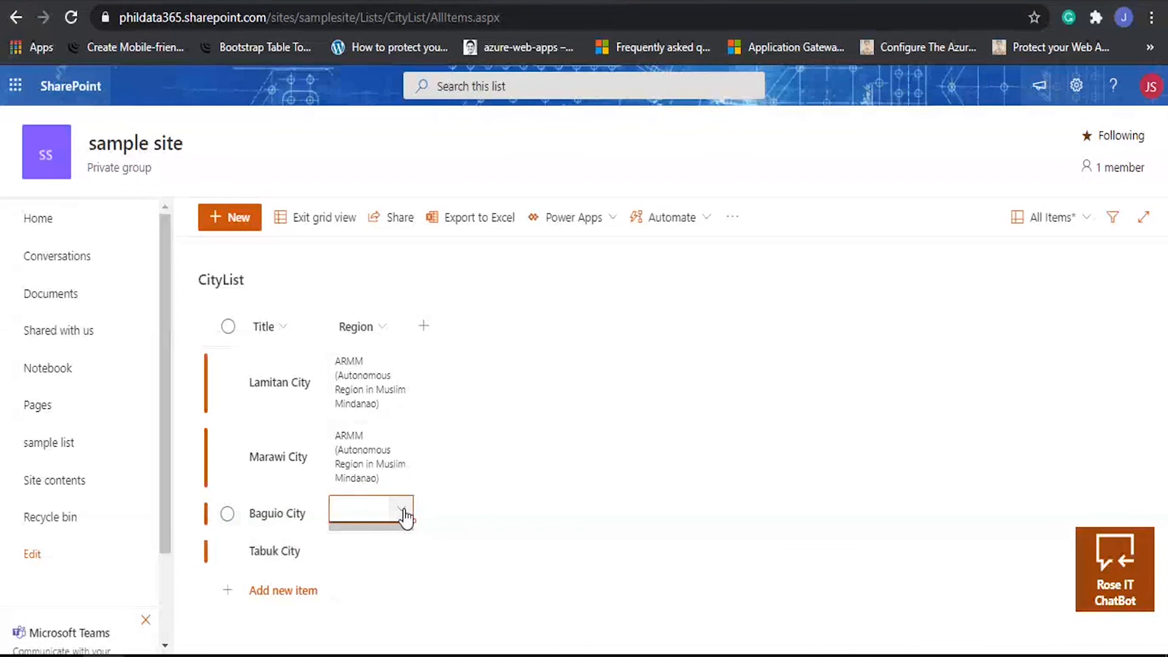
click(401, 511)
click(402, 389)
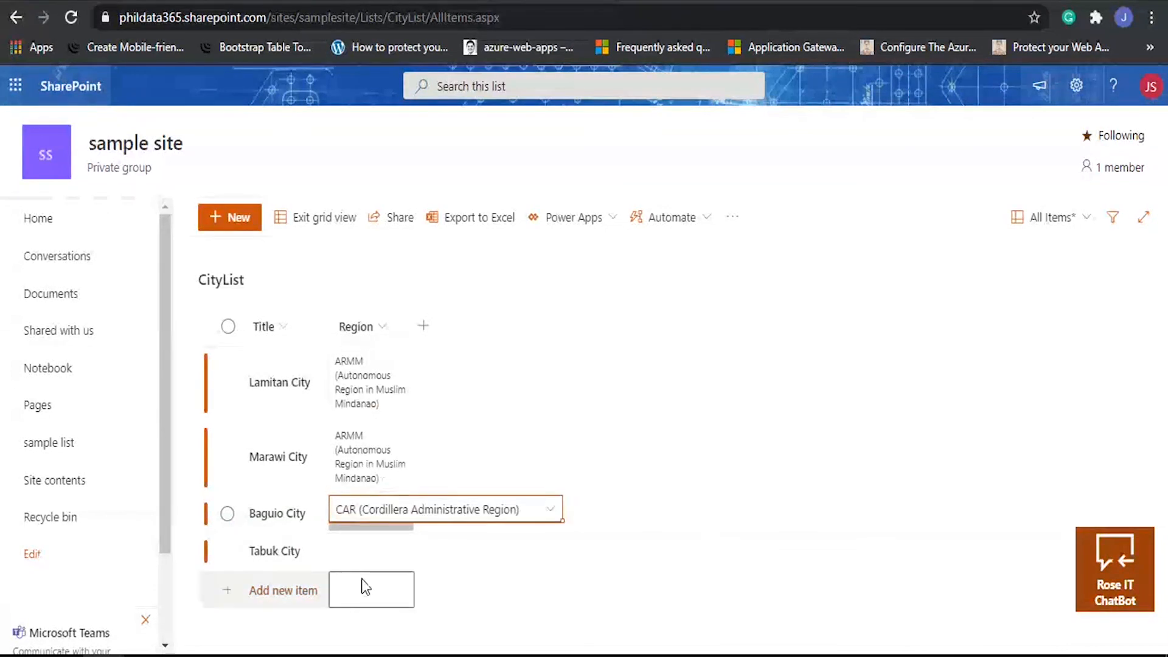
click(364, 566)
click(386, 566)
click(391, 569)
click(398, 570)
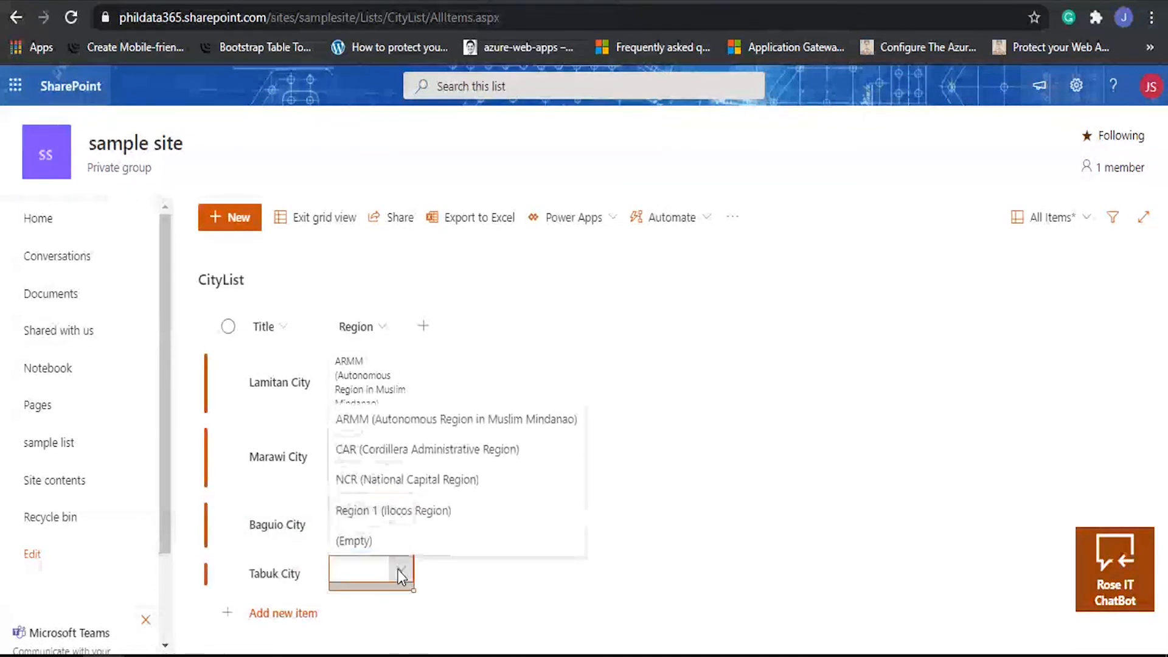
click(397, 568)
click(398, 569)
click(406, 456)
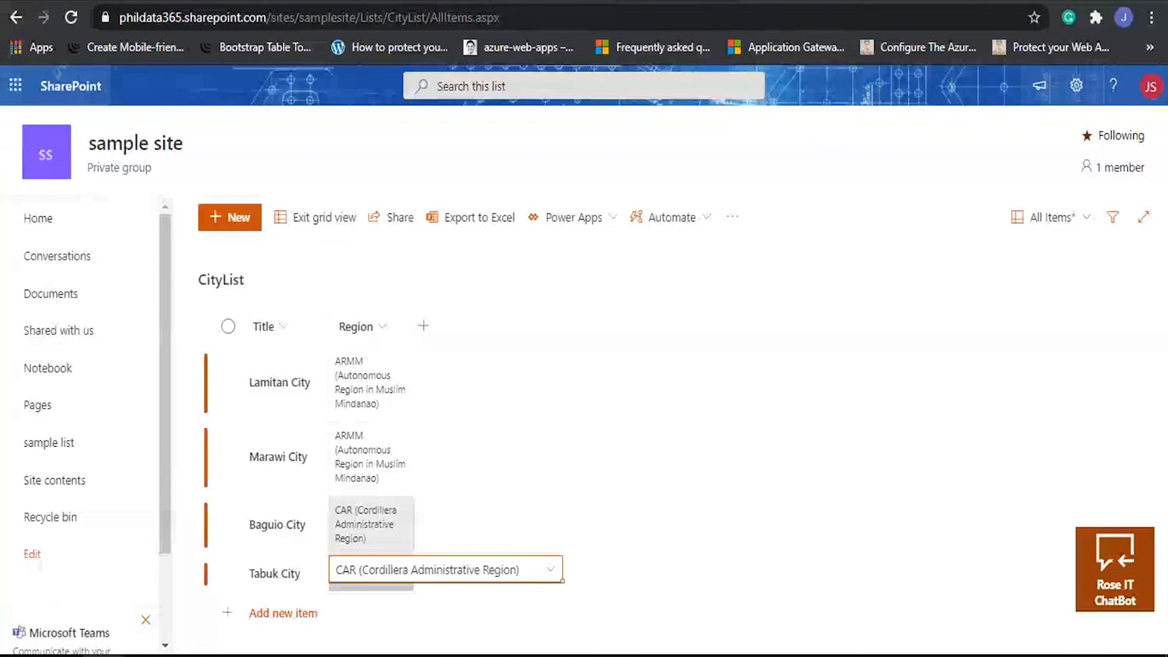
Copy Caloocan City and Las Piñas City from the NCR region page on the Philippines Cities website into new CityList items.
click(571, 2)
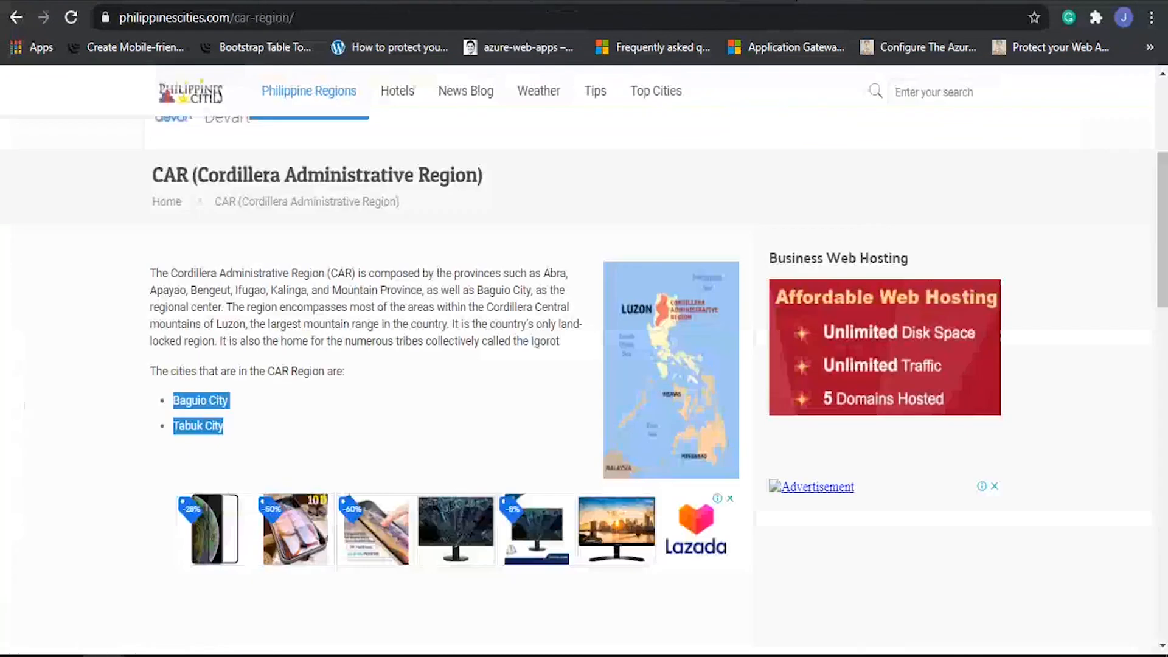
click(16, 20)
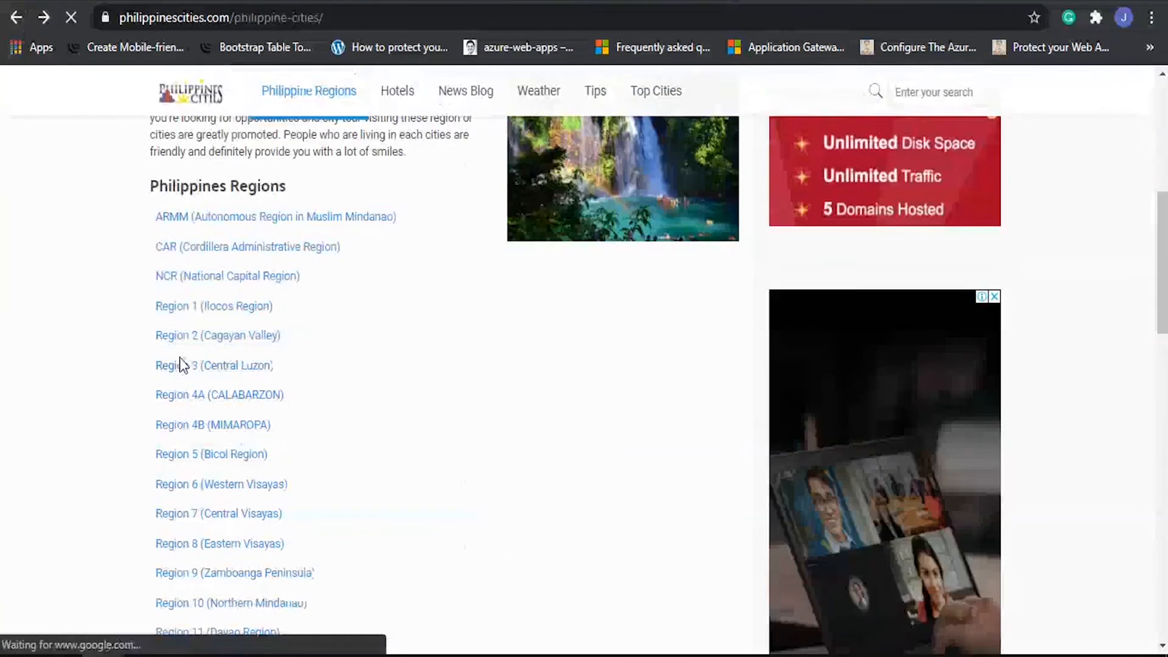
click(206, 287)
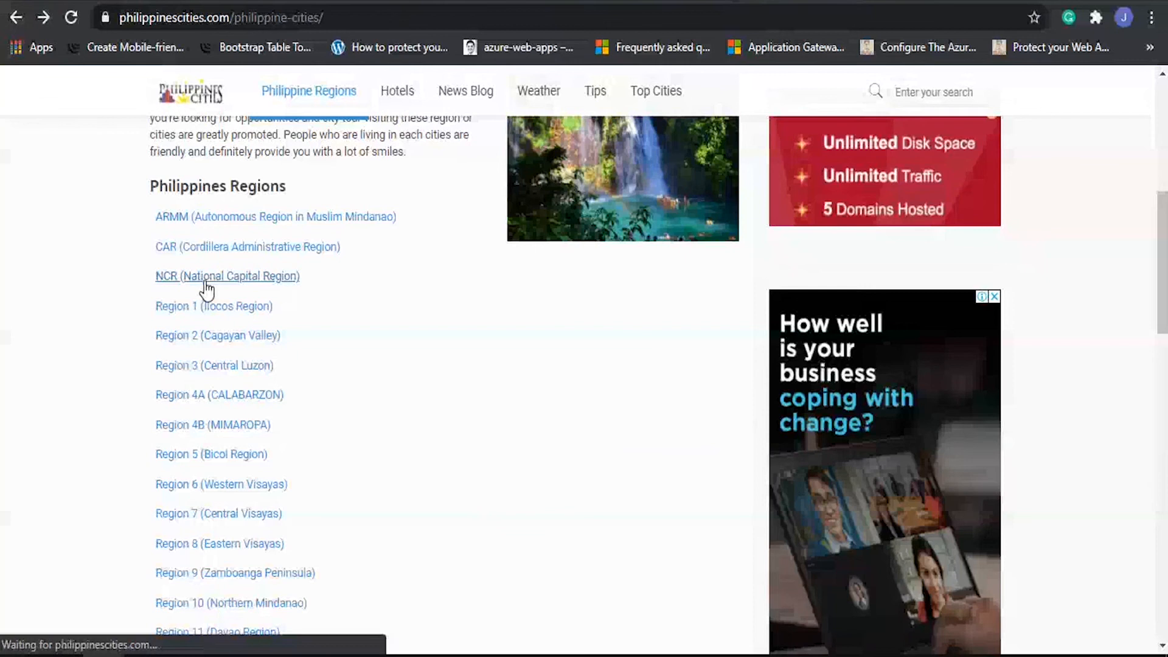
scroll(263, 361, down, 5)
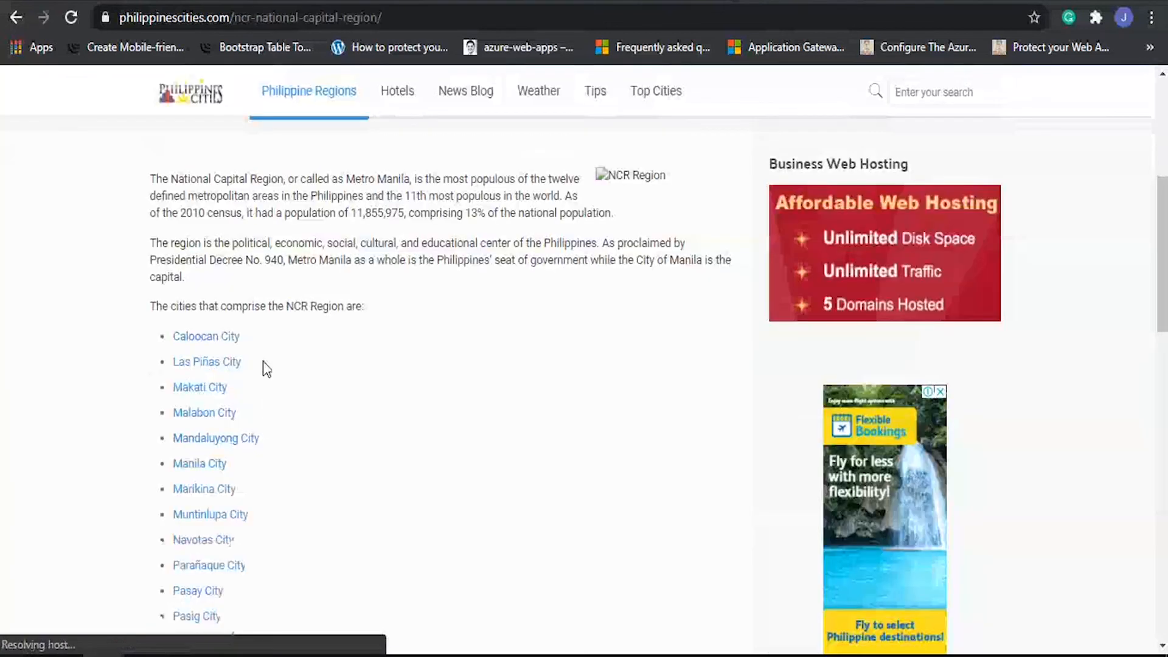
drag(263, 362, 172, 324)
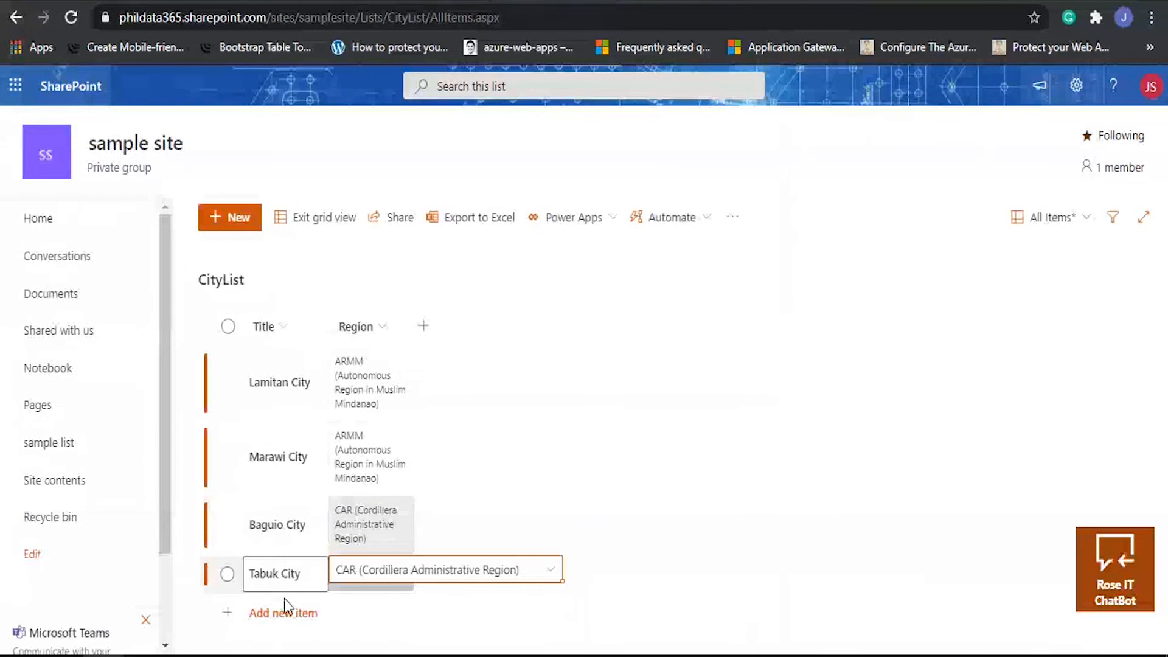
click(275, 614)
click(227, 634)
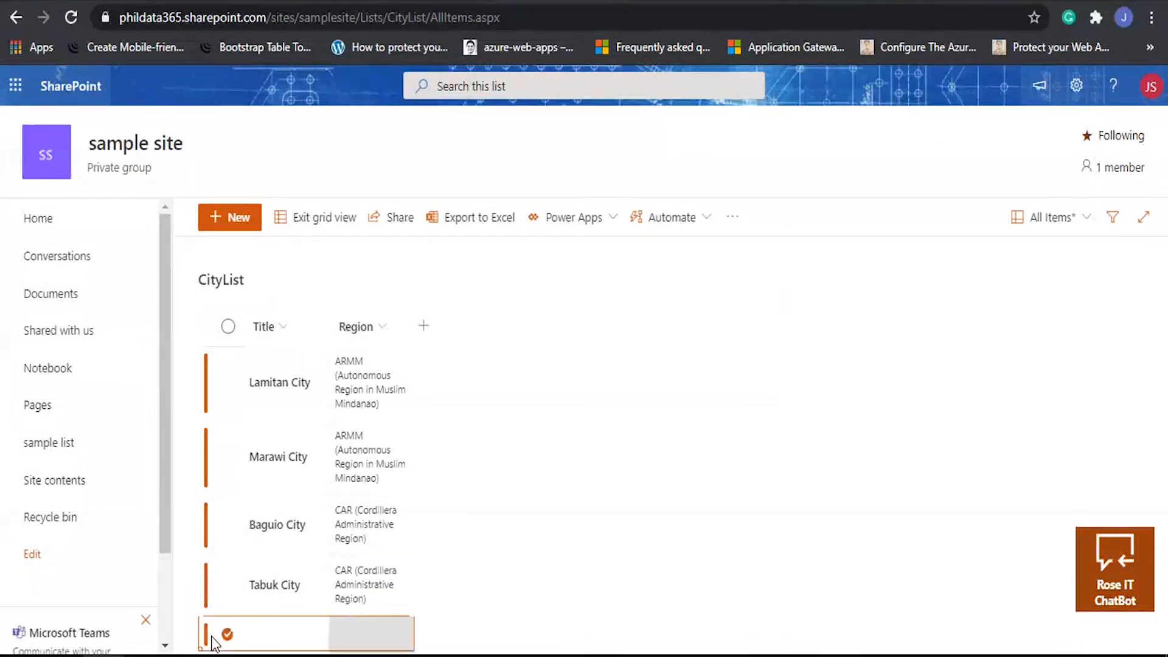
text(Caloocan City Las Piñas City Makati City Malabon City Mandaluyong City)
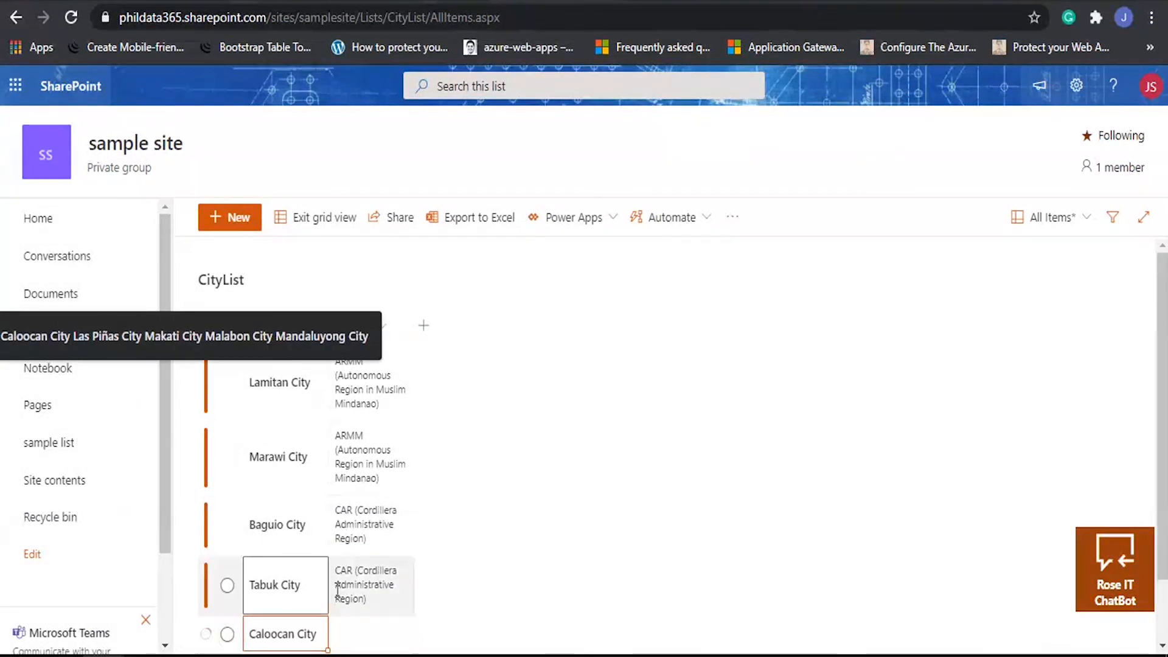
Set the Region of both Caloocan City and Las Piñas City to NCR (National Capital Region).
click(359, 568)
click(399, 556)
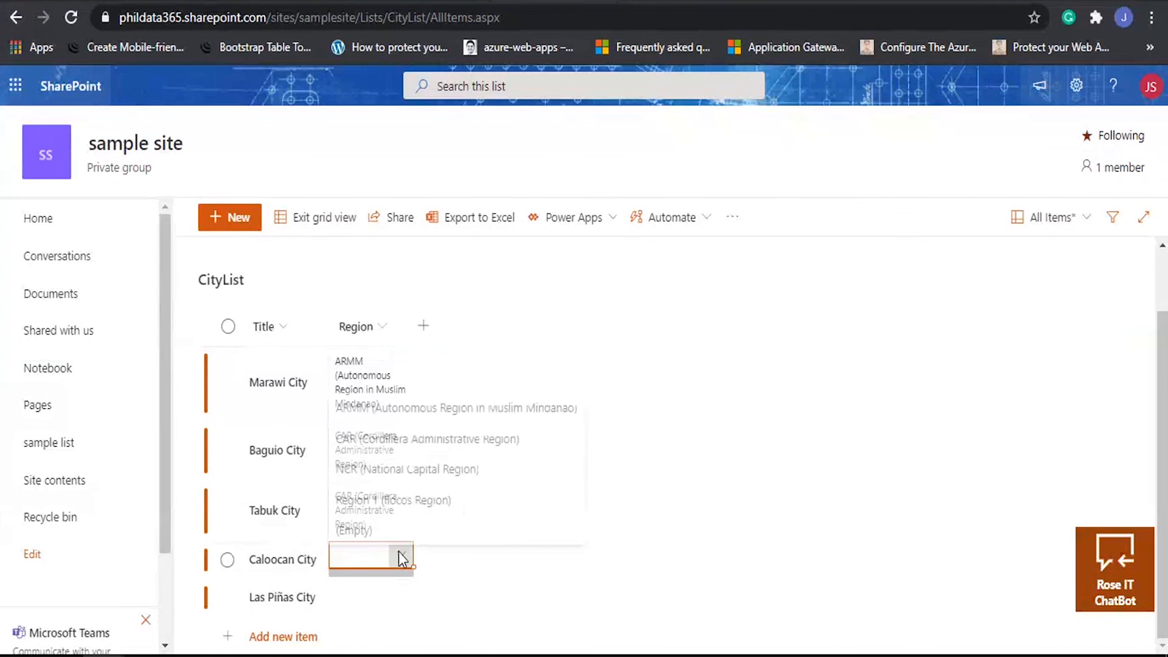
click(381, 469)
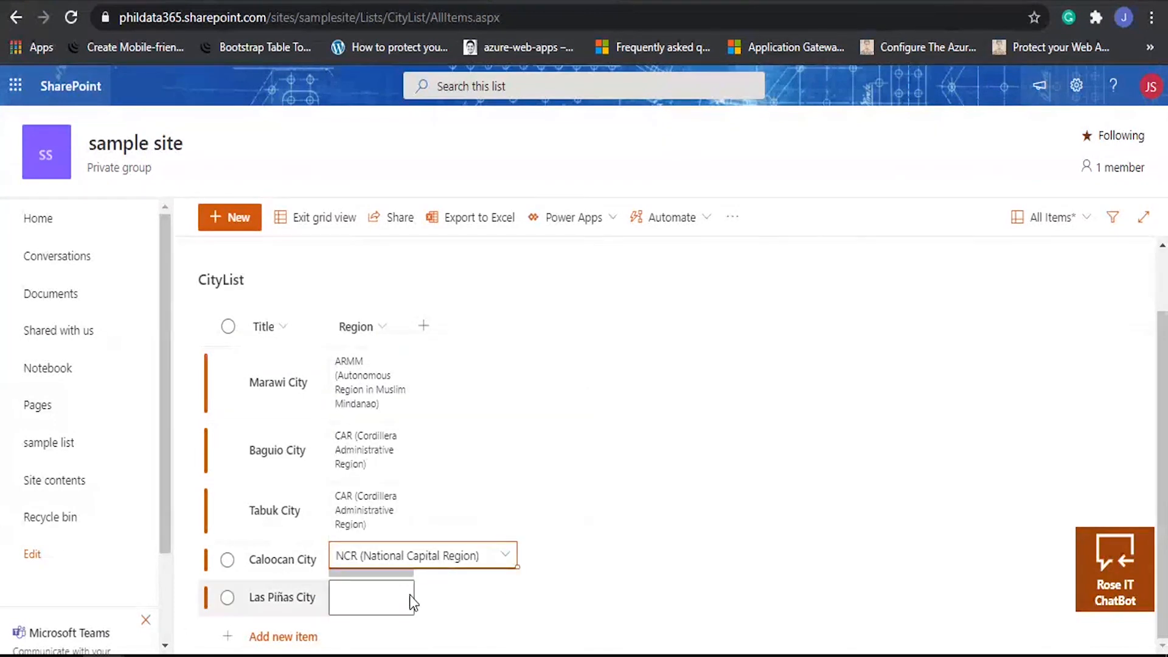
click(409, 586)
click(400, 600)
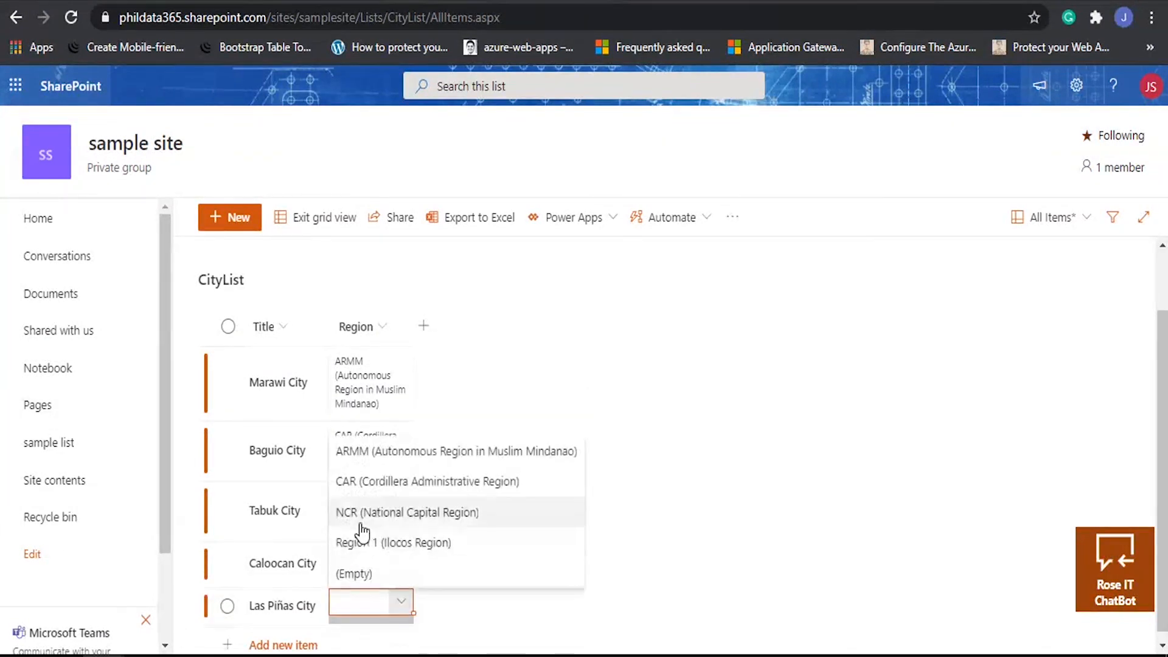
click(363, 529)
scroll(611, 539, down, 1)
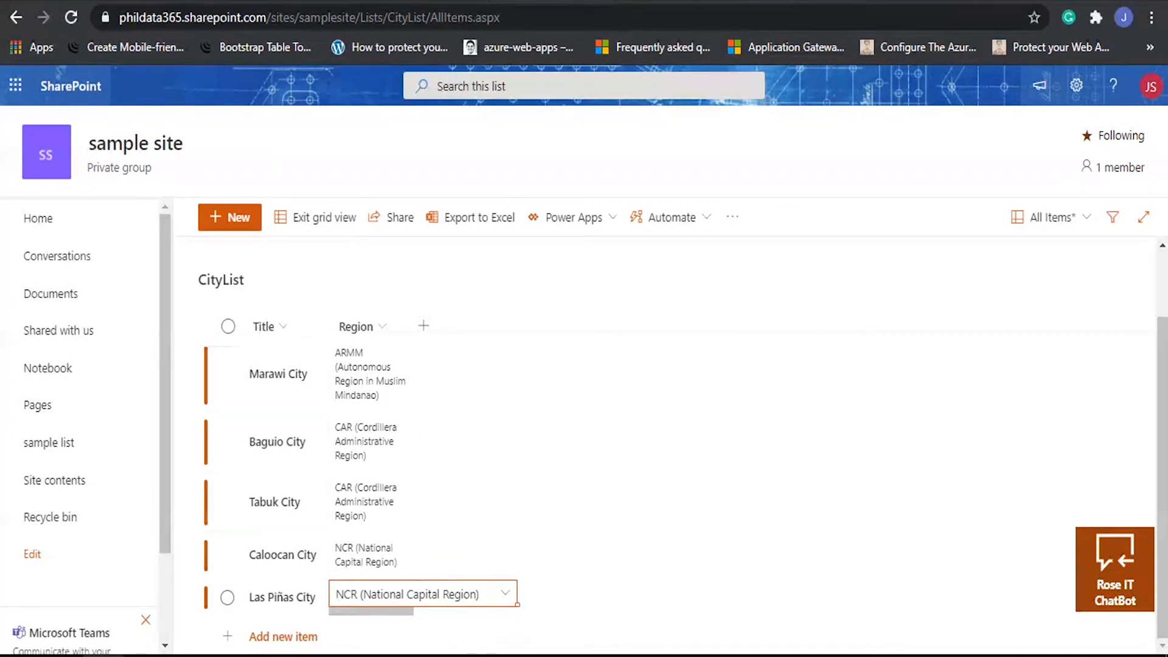
Copy Batac City, Laoag City, Candon City and Vigan City from the website's Region 1 (Ilocos Region) page and return to CityList.
click(352, 1)
click(16, 17)
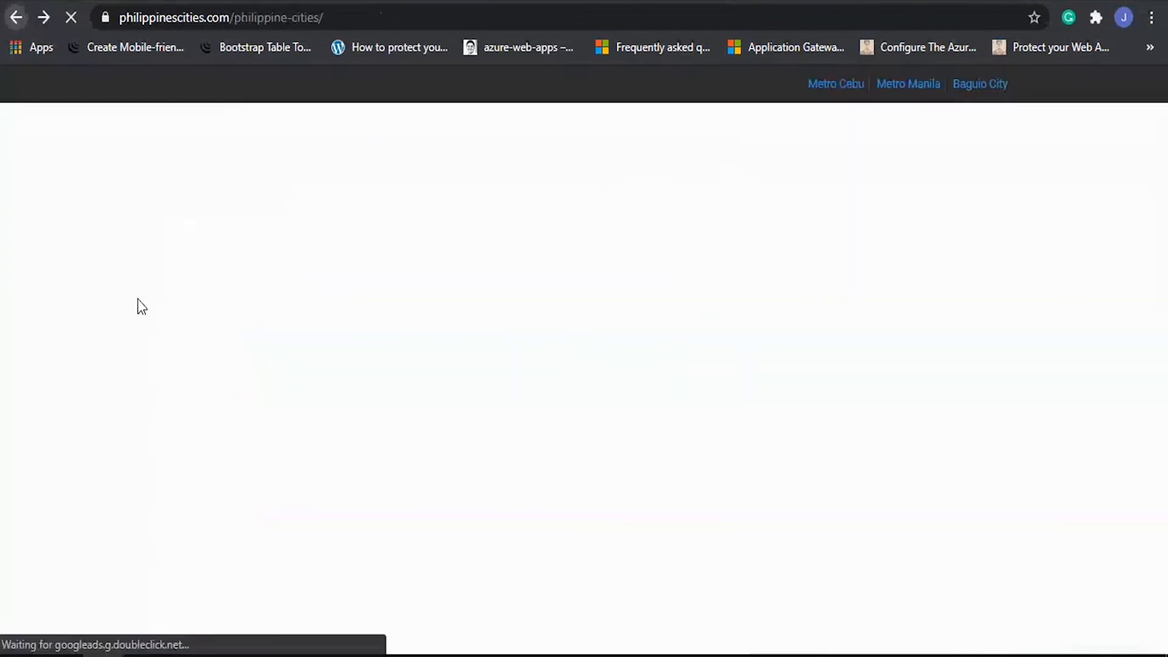
click(174, 230)
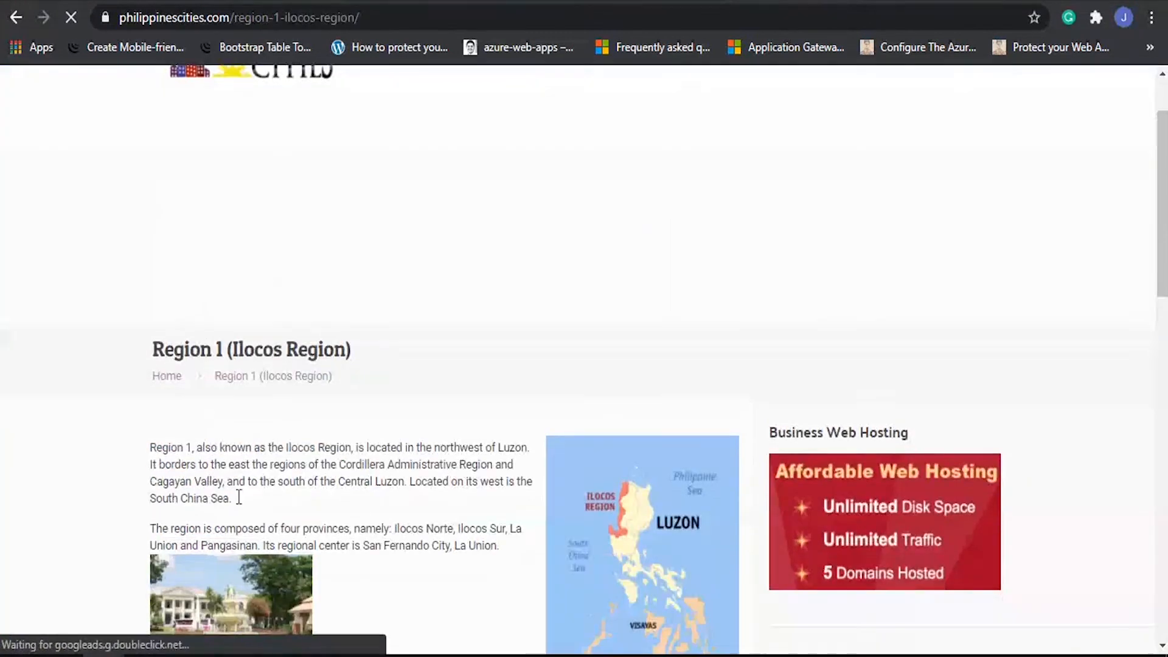
scroll(260, 336, down, 7)
drag(253, 334, 172, 248)
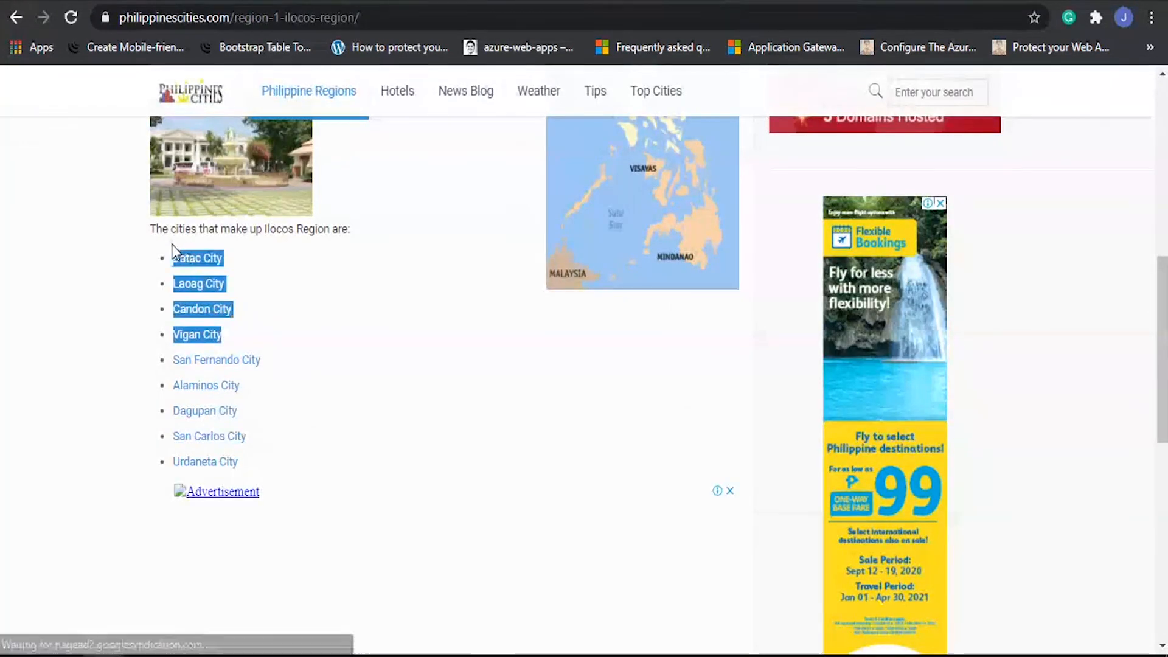
click(500, 1)
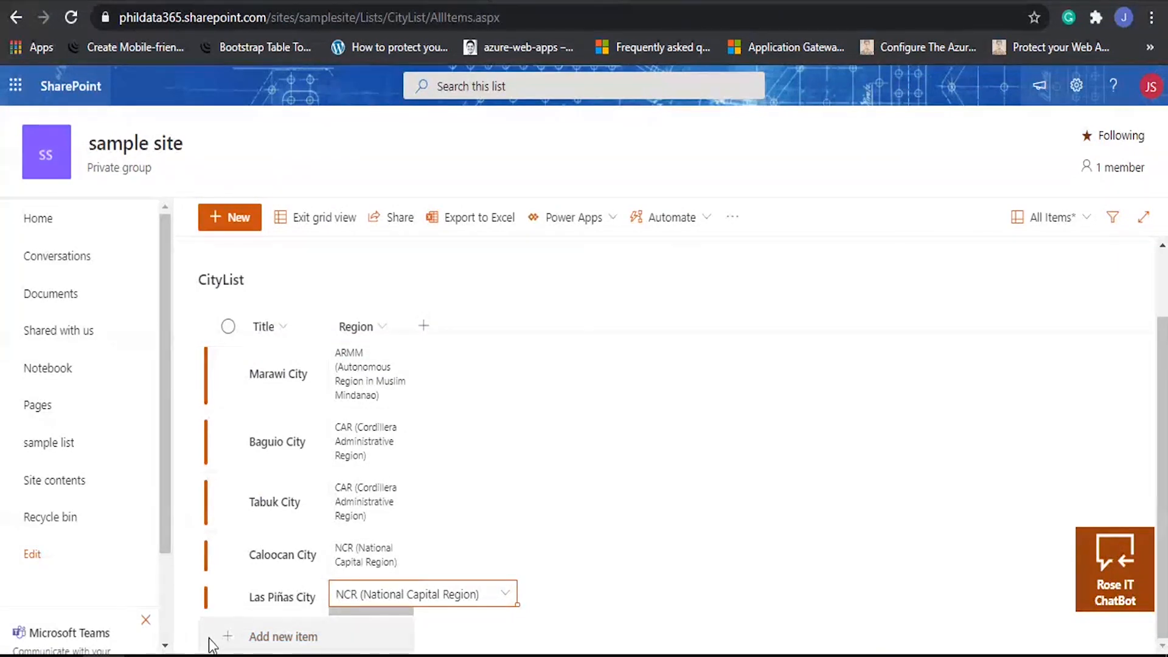
Try to paste the copied Ilocos cities into CityList without adding a new item first.
key(ctrl+v)
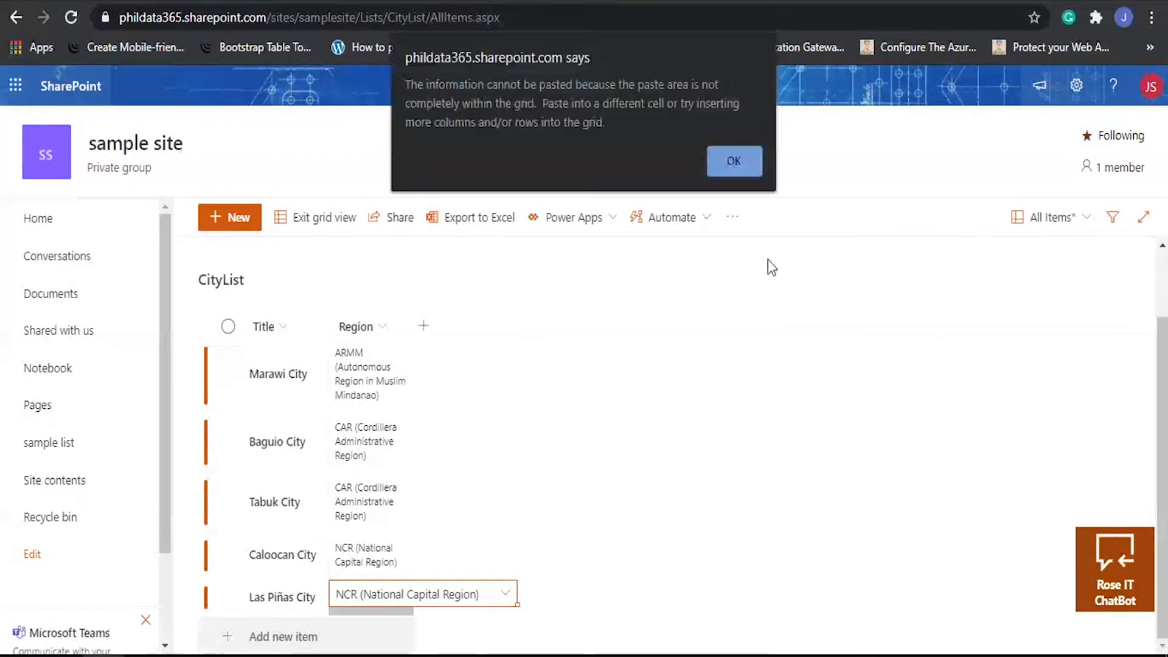
click(739, 162)
click(722, 153)
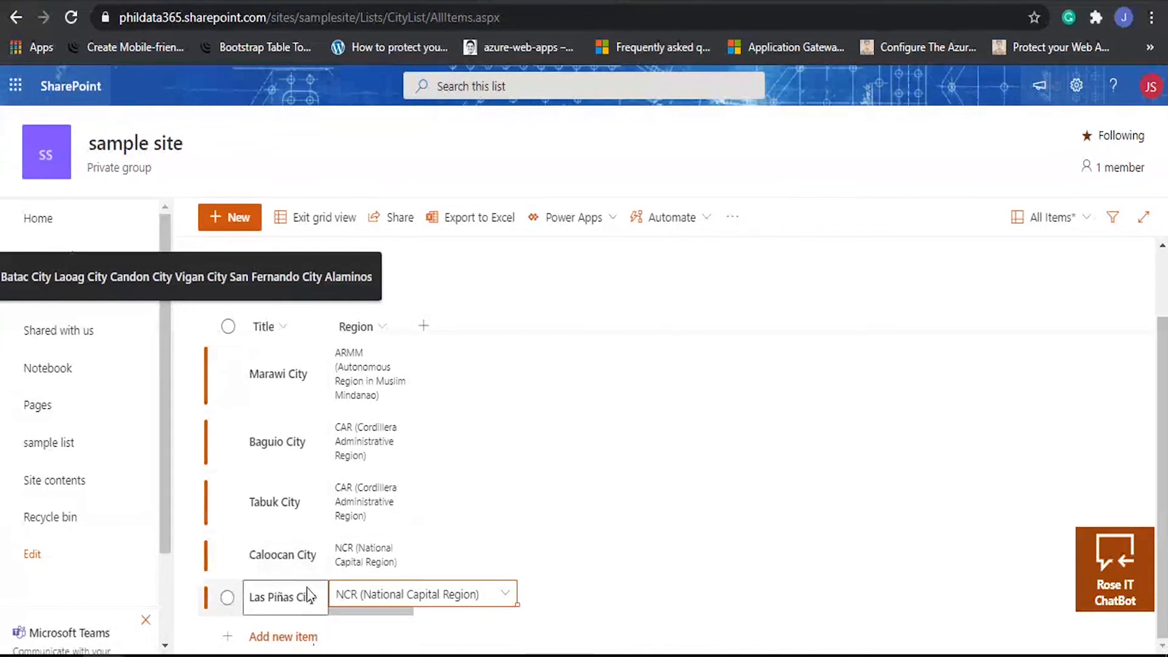
Add a new item below Las Piñas City and paste the four copied Ilocos cities as separate CityList items.
click(266, 608)
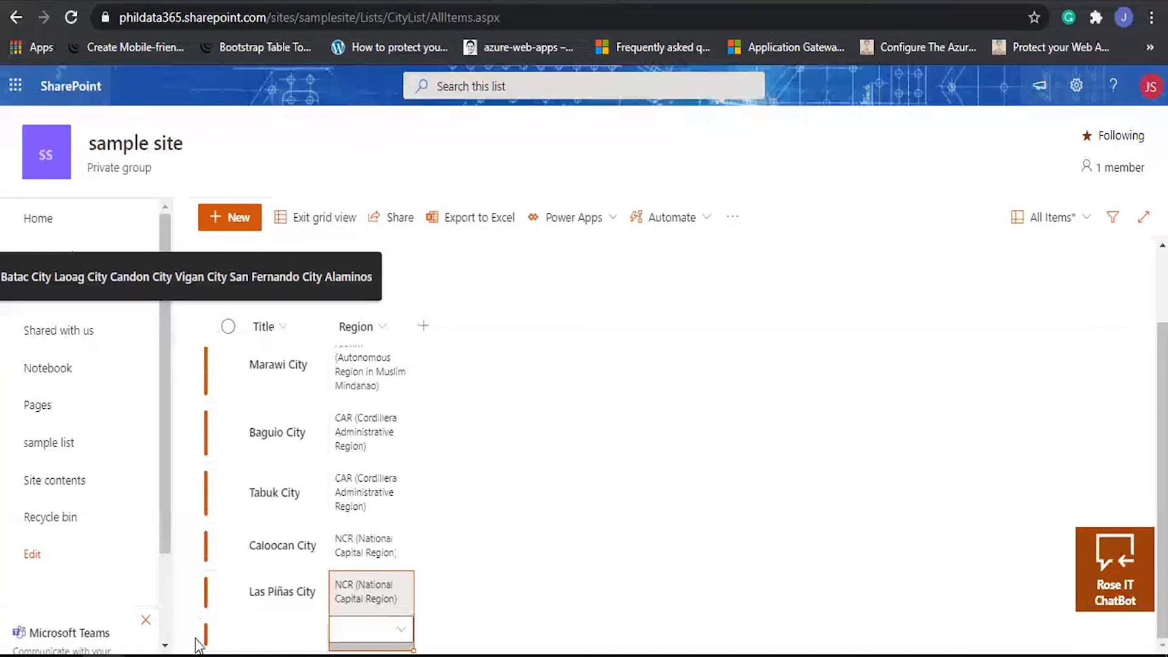
click(207, 642)
click(208, 642)
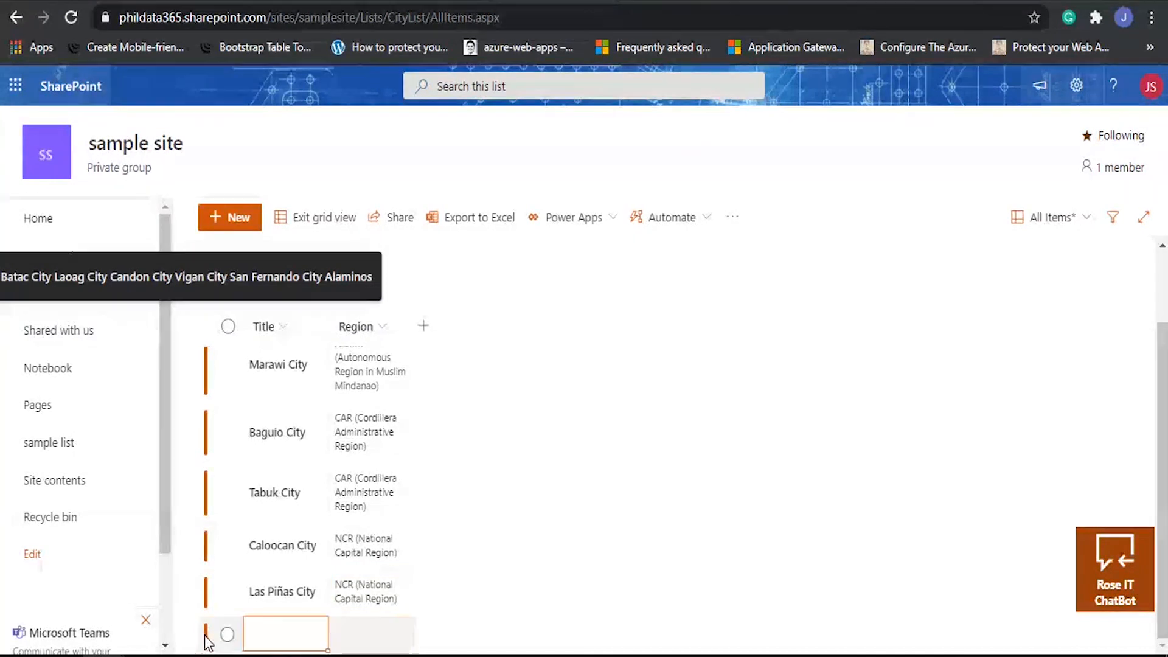
key(ctrl+v)
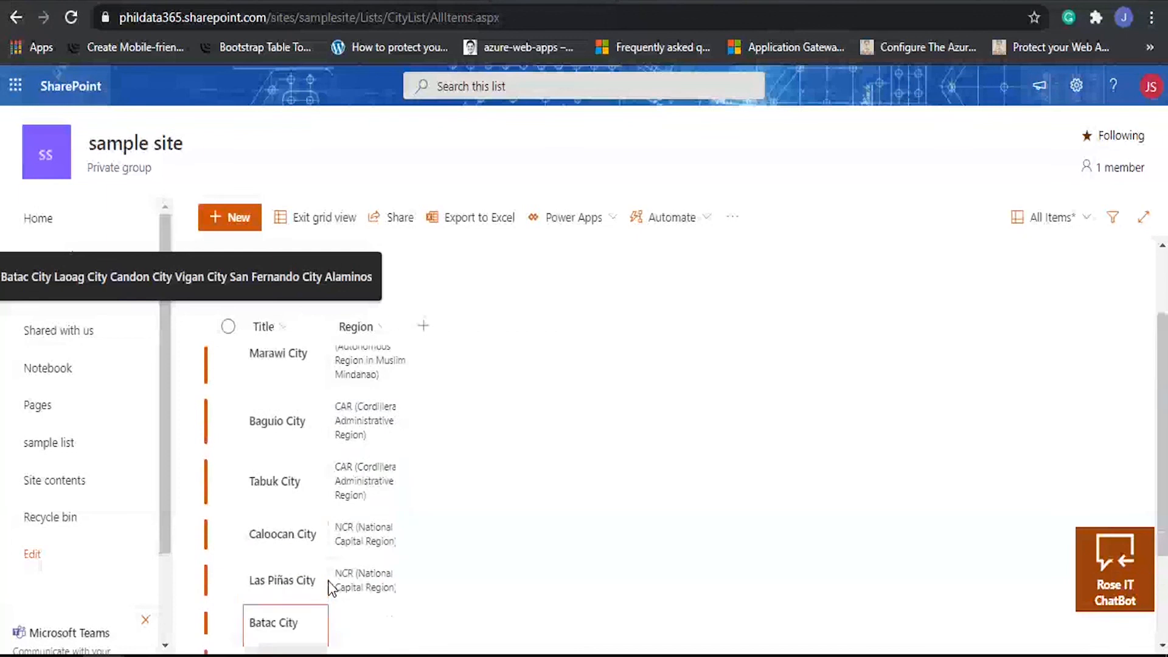
Set the Region of Batac City, Laoag City, Candon City and Vigan City to Region 1 (Ilocos Region).
click(399, 486)
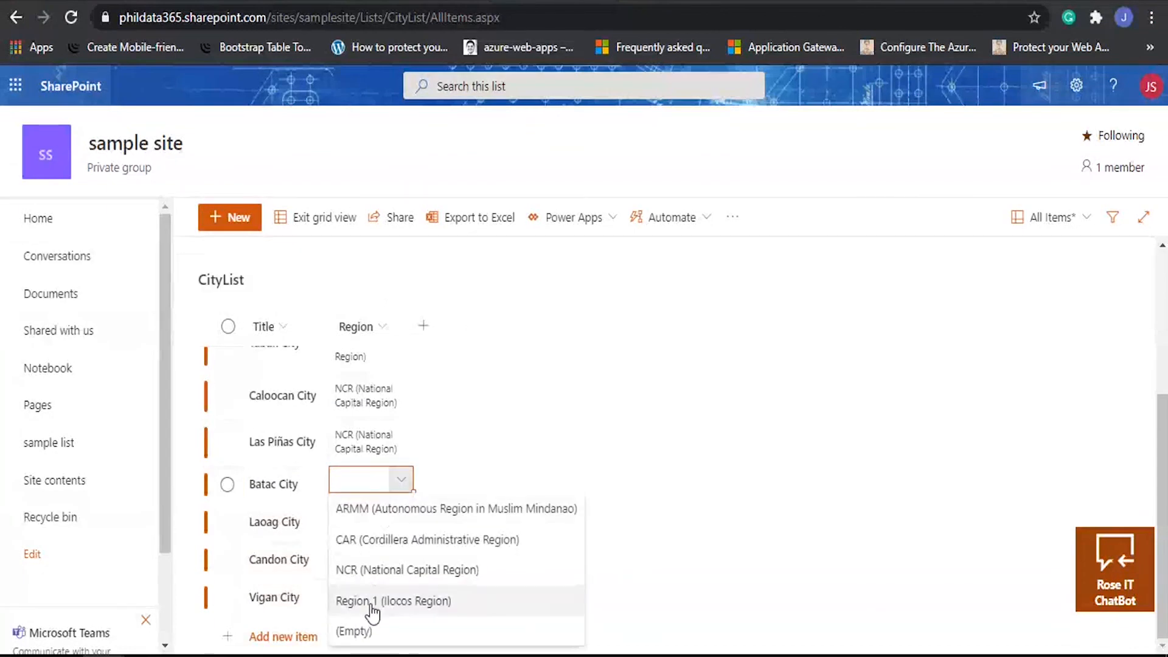
click(384, 598)
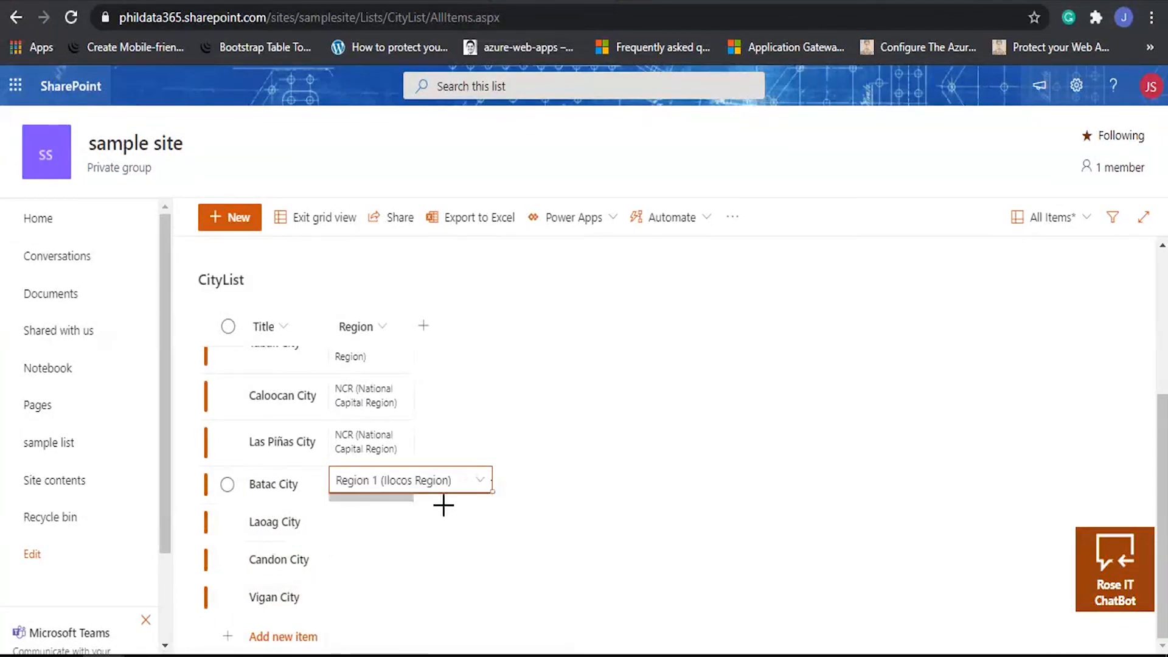
click(383, 528)
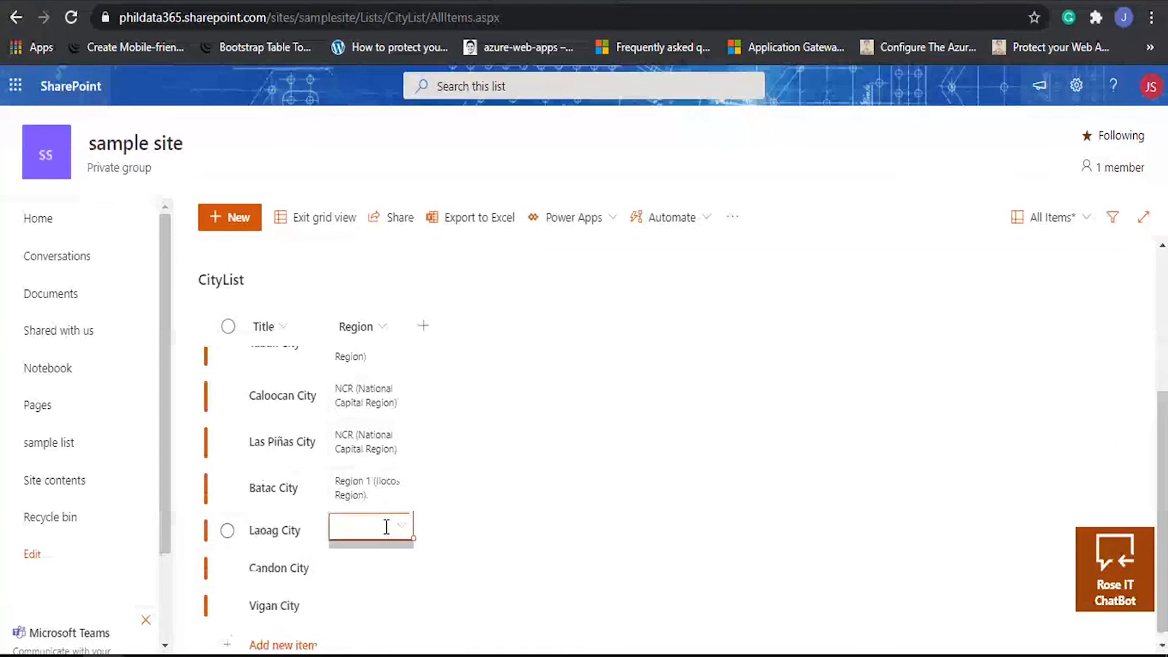
click(392, 527)
click(393, 467)
click(355, 585)
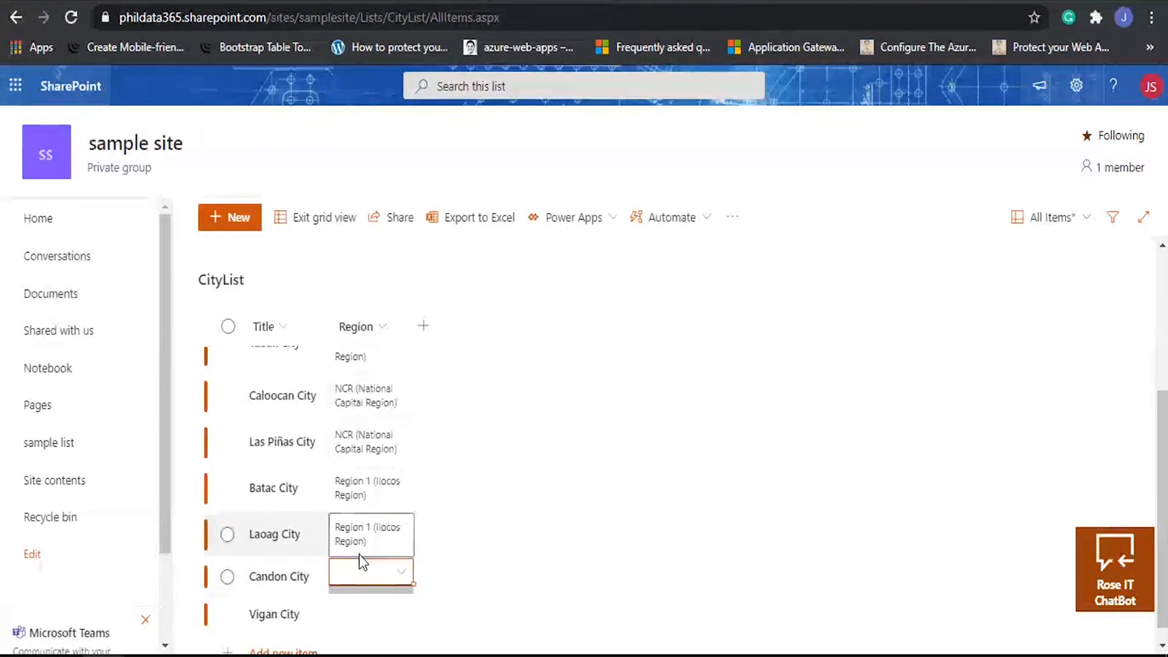
click(359, 567)
click(401, 573)
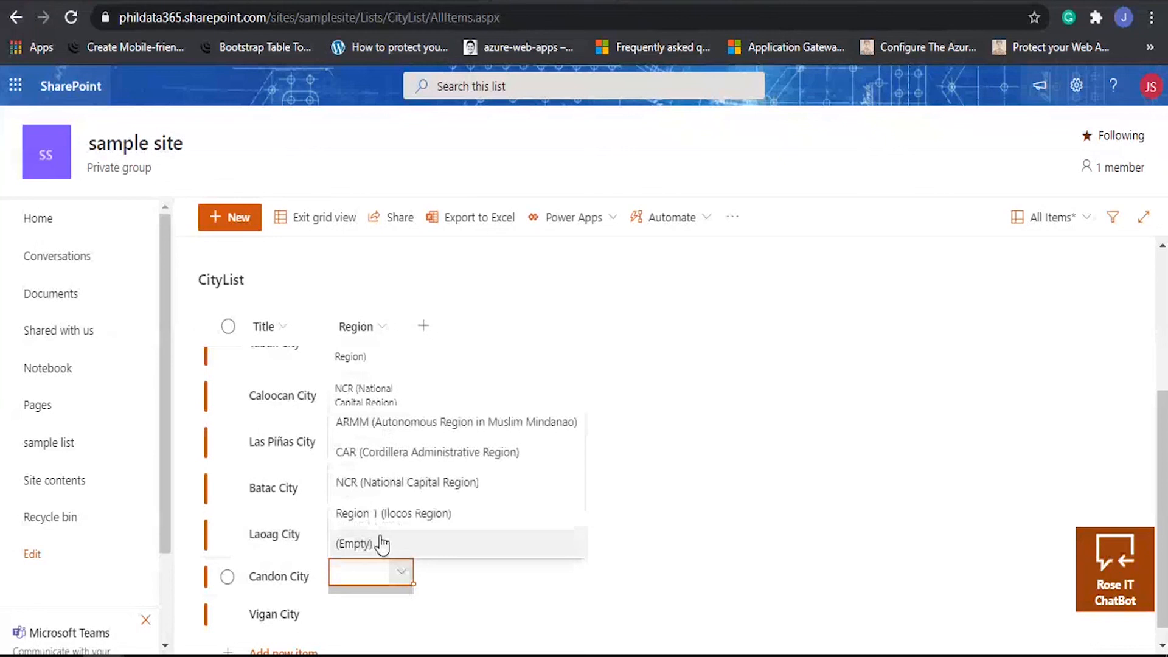
click(383, 514)
click(355, 595)
click(357, 596)
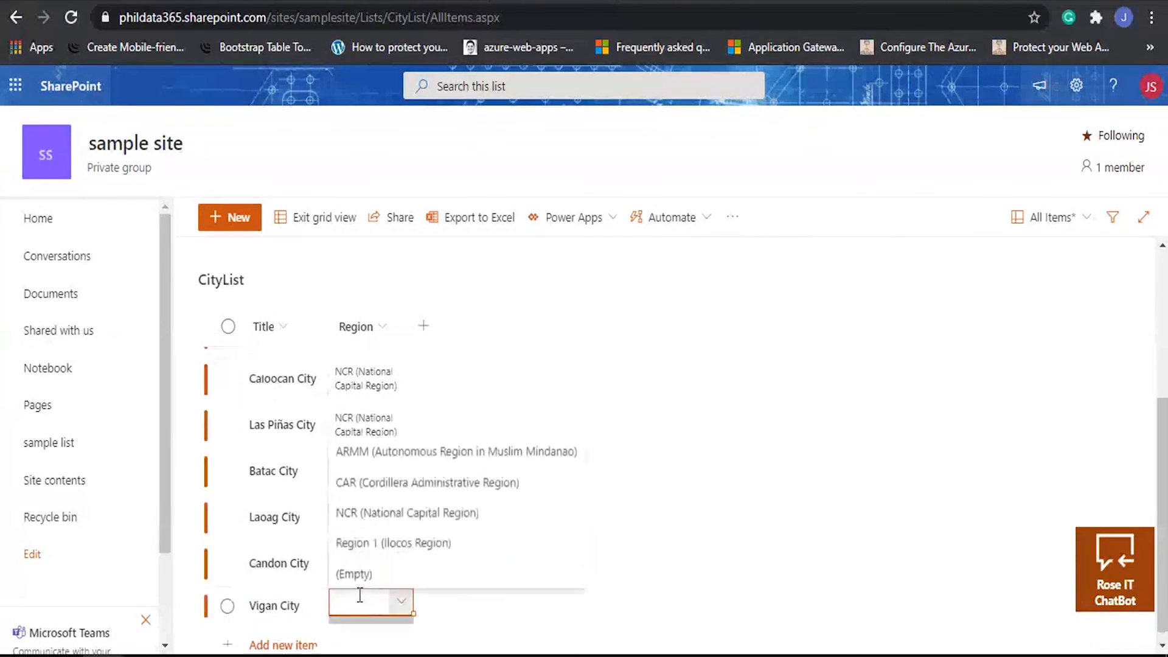
click(368, 545)
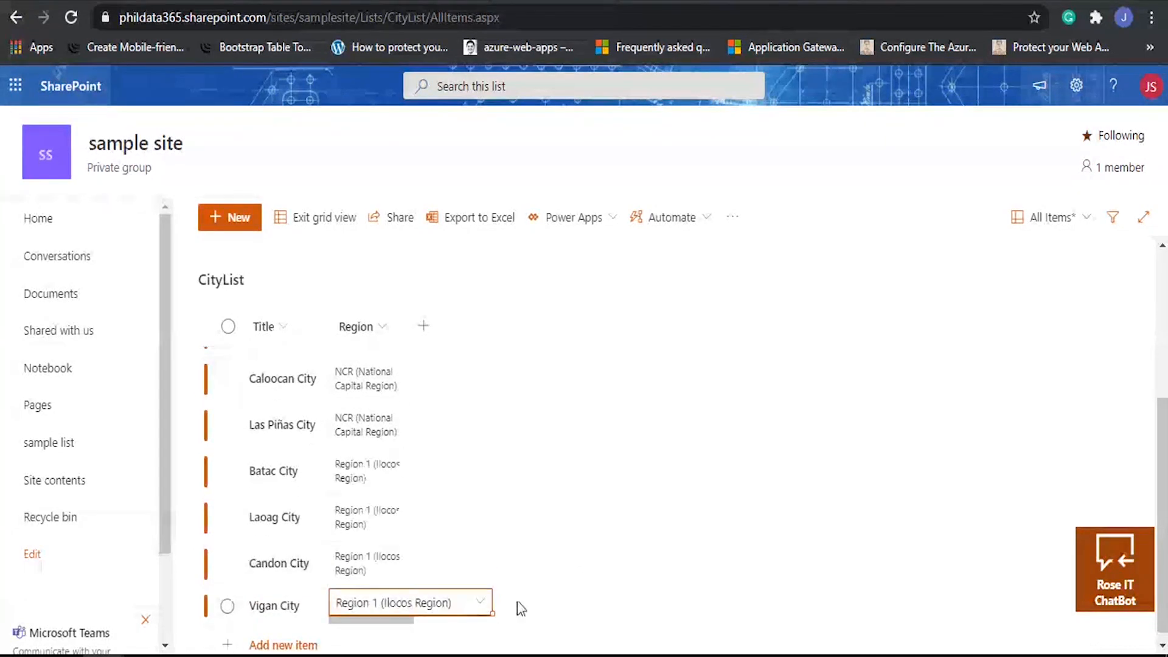
Exit CityList's grid view and check the cities and their regions in the standard list view.
click(318, 227)
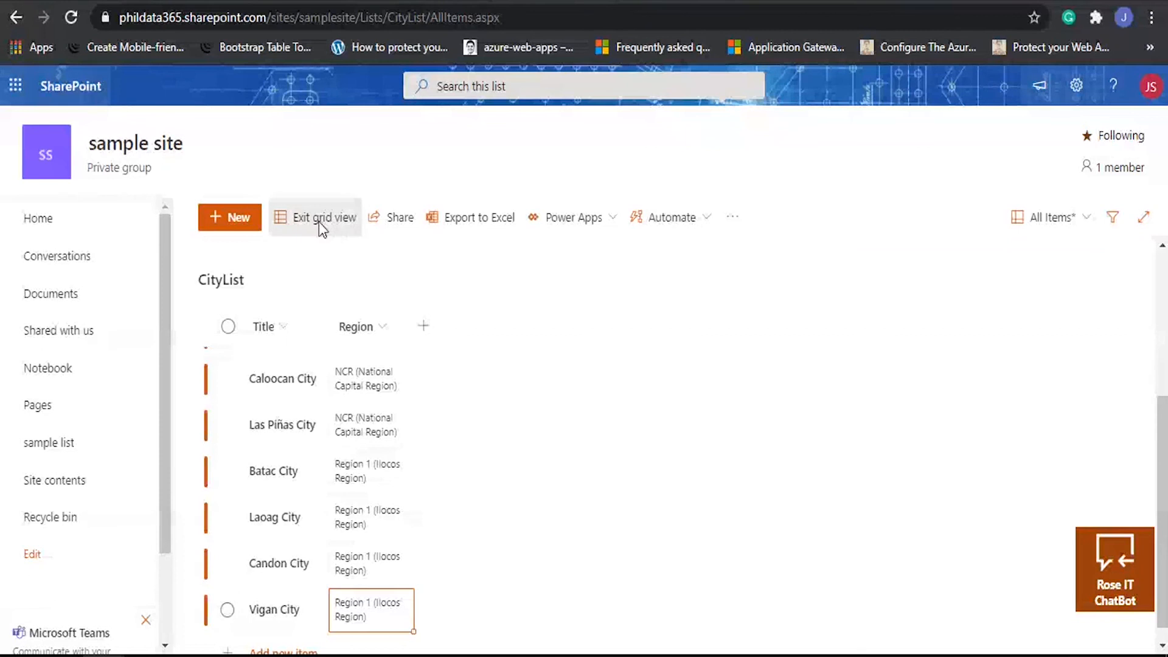
click(319, 221)
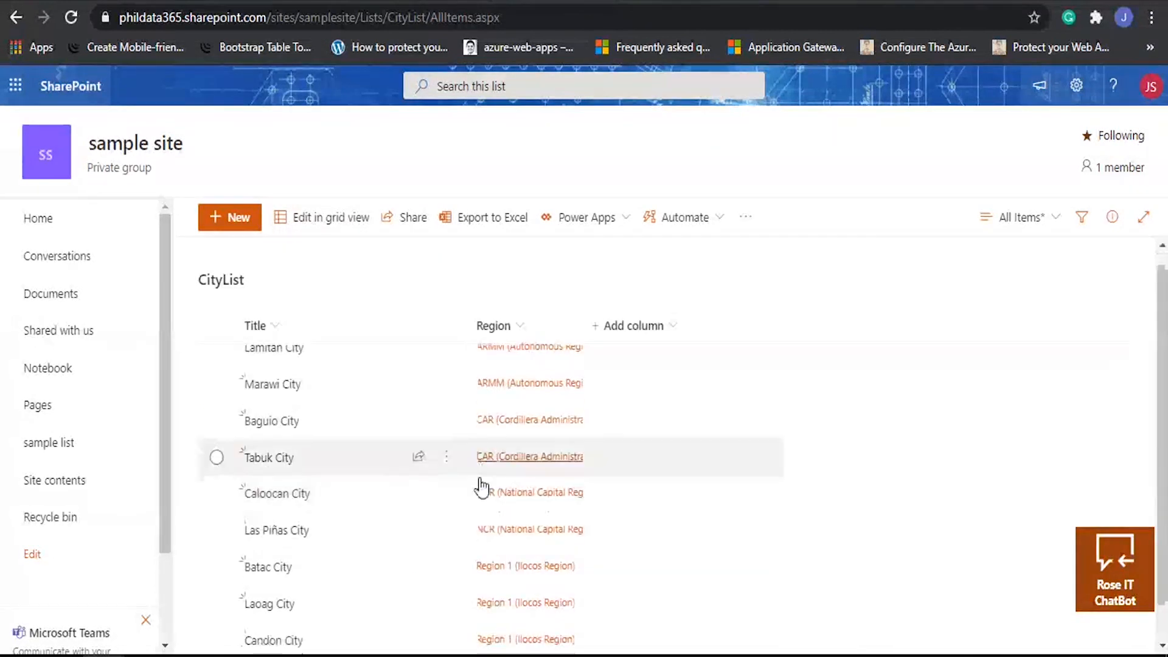
scroll(480, 486, down, 1)
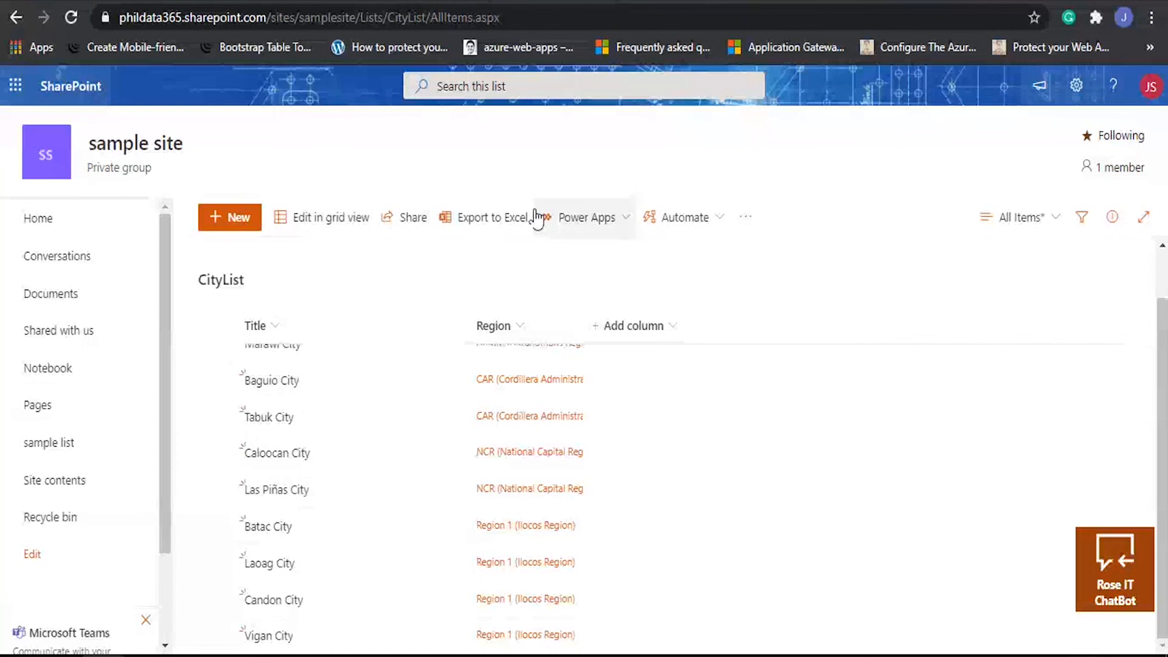
Add a new custom list app named DeliveryList to the sample site.
click(1075, 93)
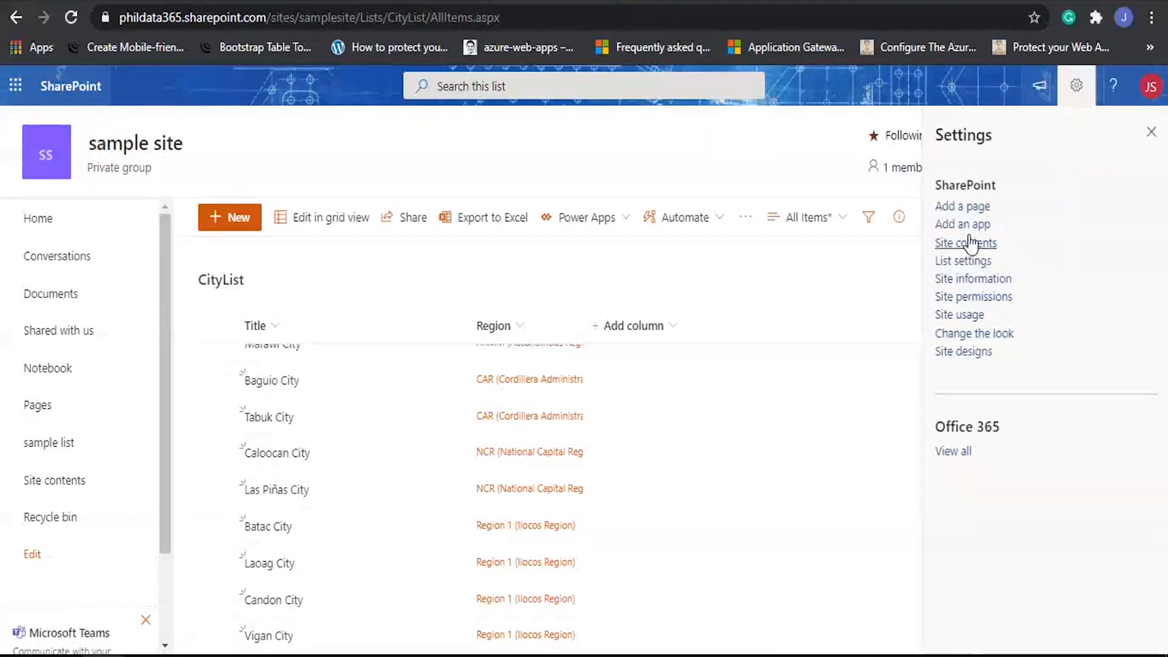
click(967, 225)
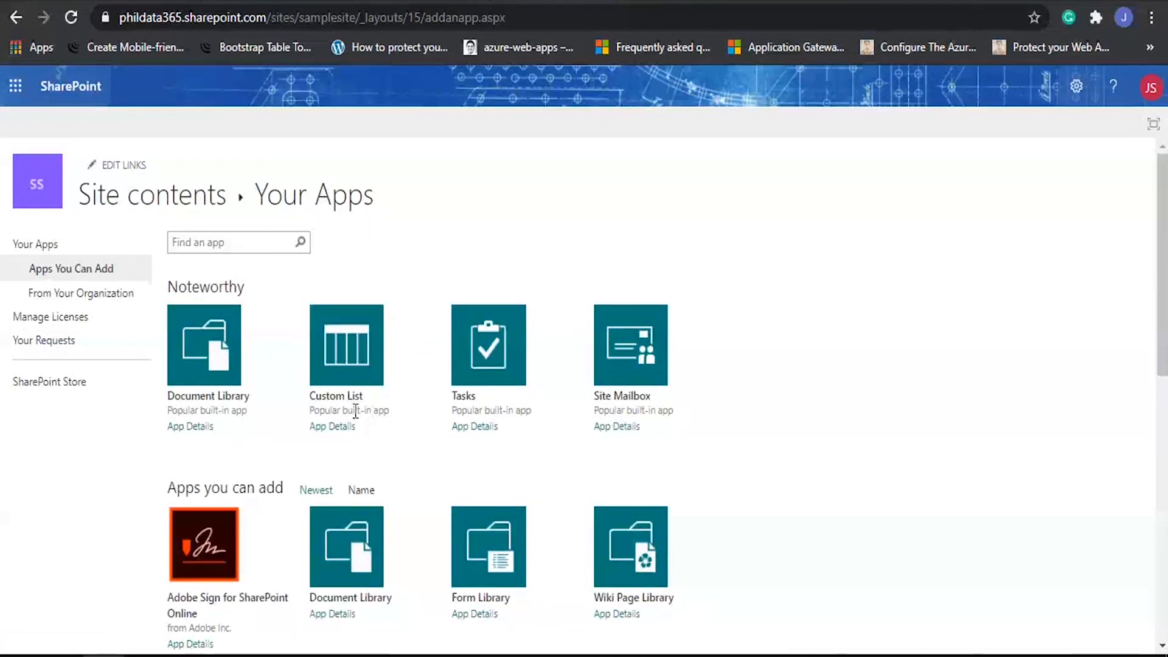
click(343, 397)
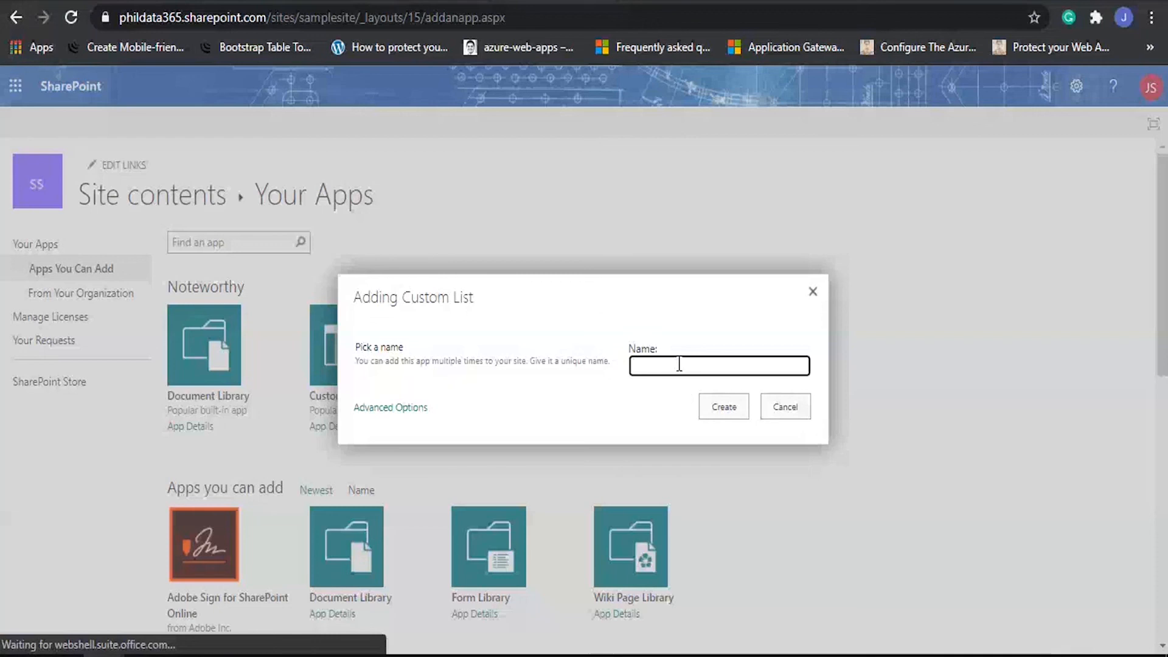
click(679, 364)
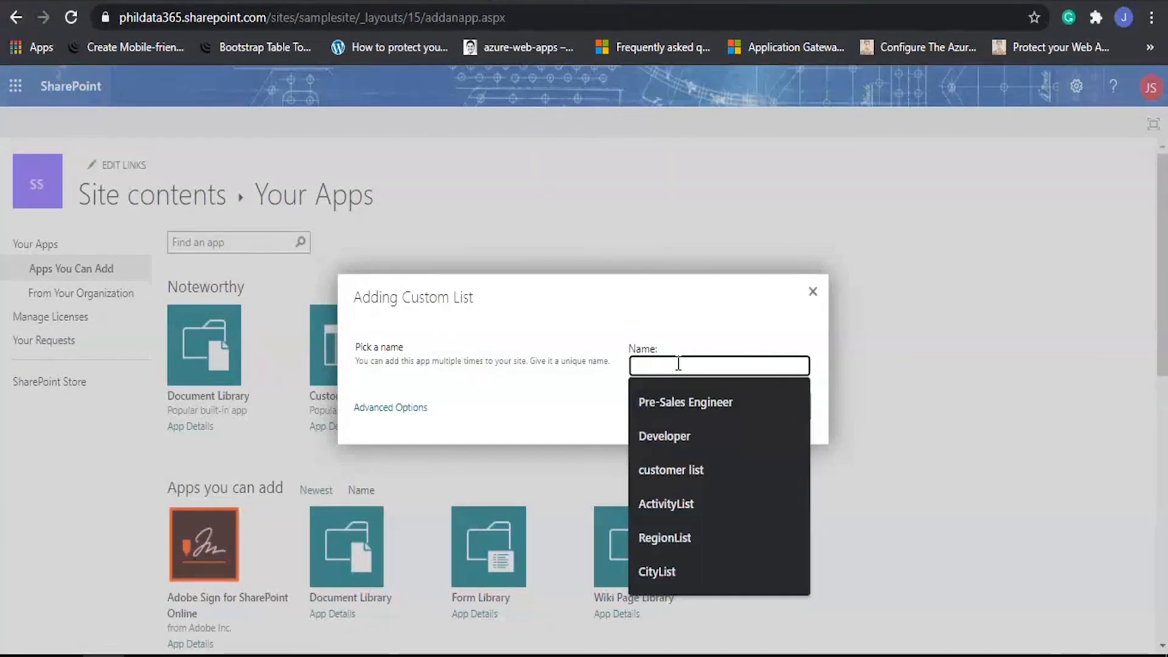
text(Deliver)
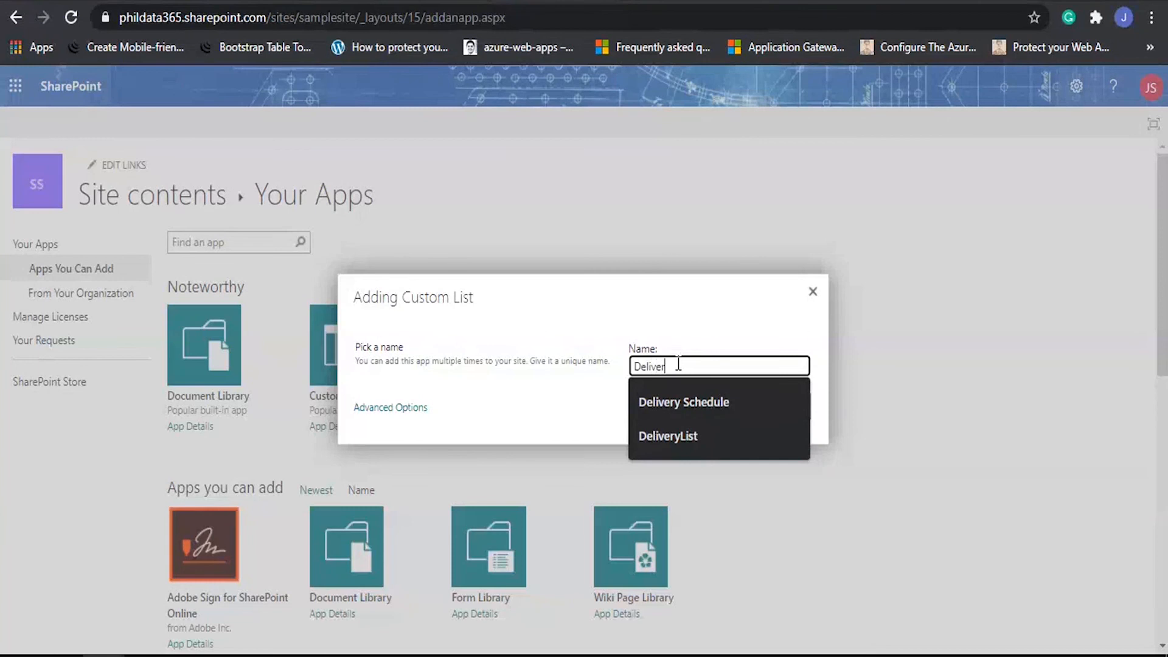
text(yList)
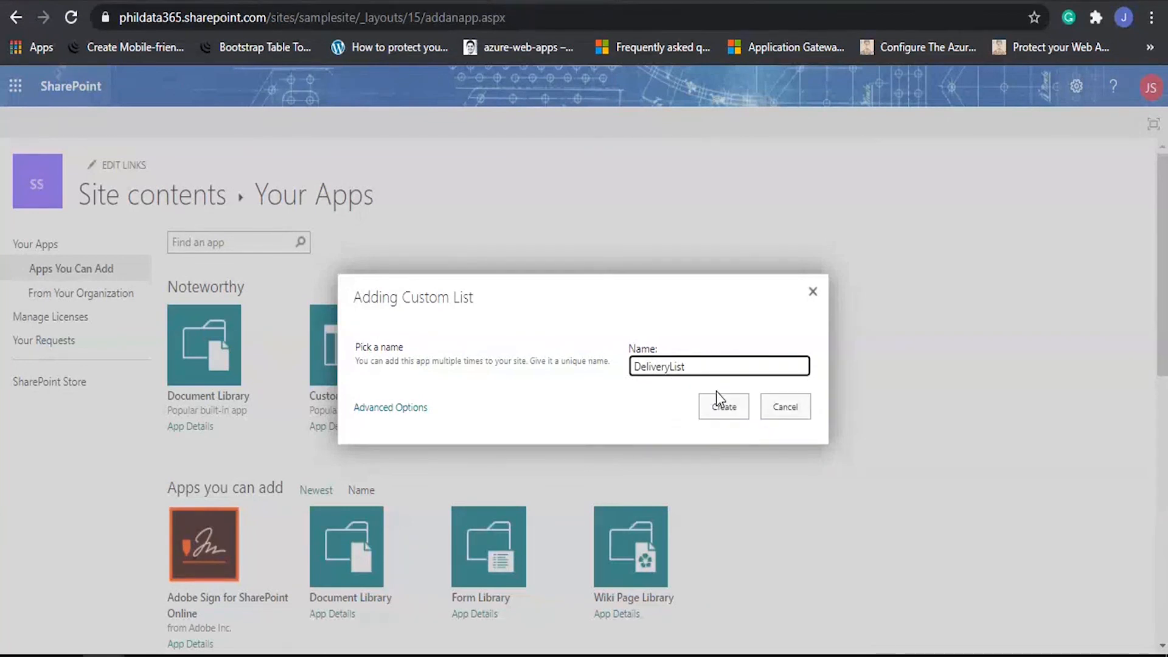
click(720, 407)
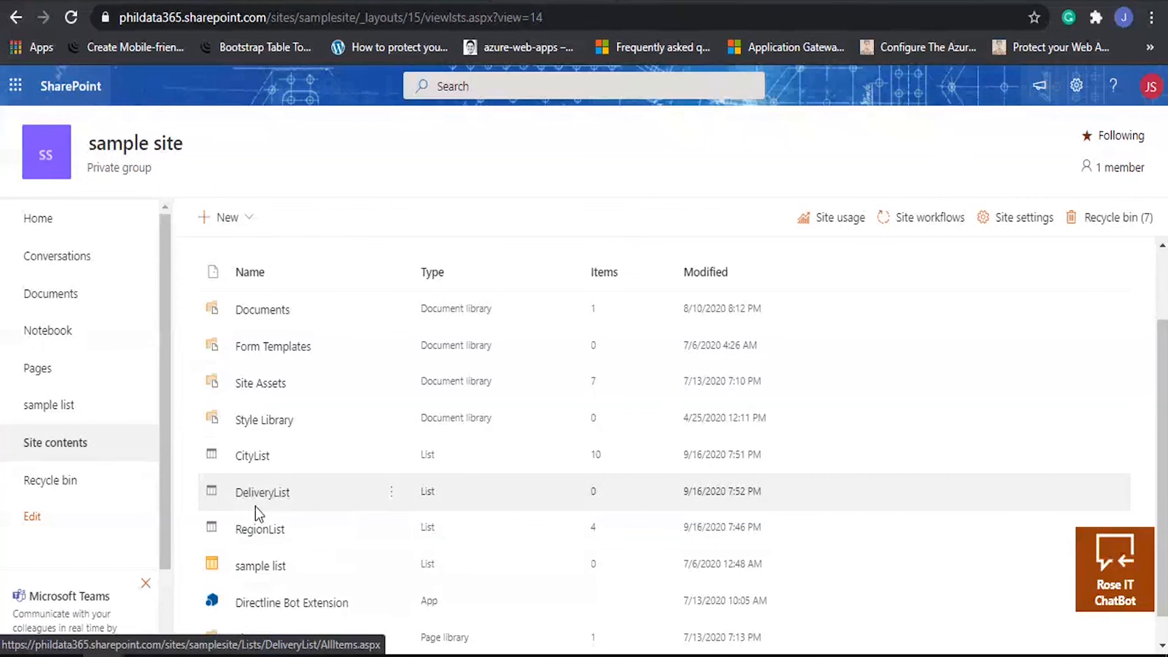
Open DeliveryList's settings and start a new column named Region with the Lookup type.
click(260, 499)
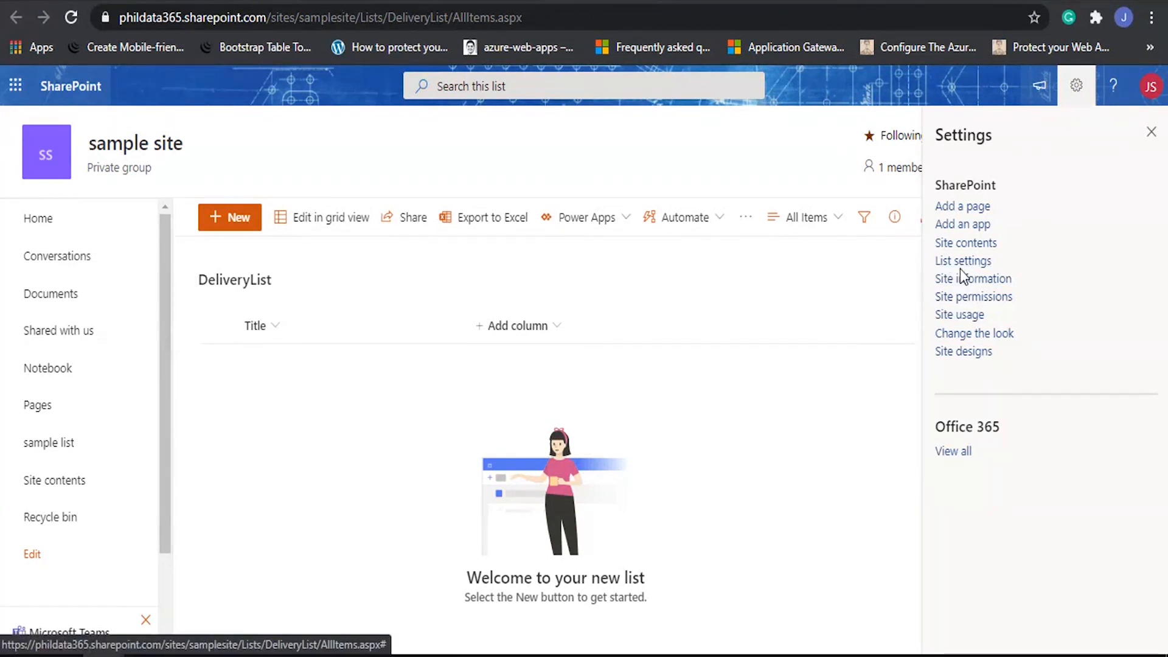
click(960, 268)
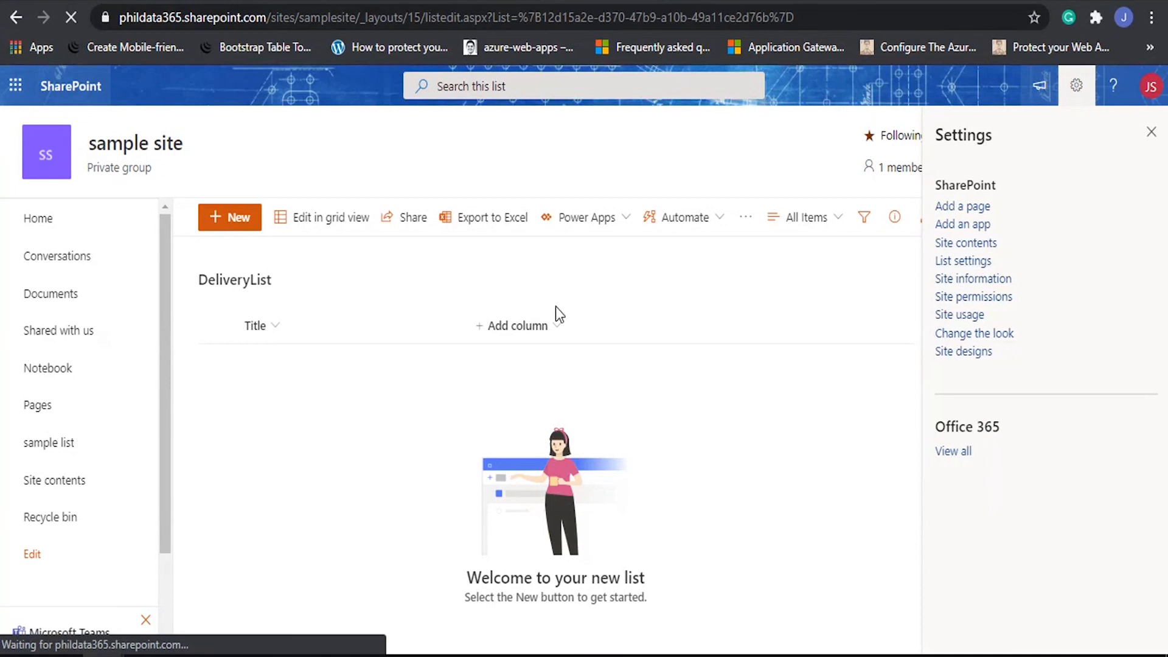
scroll(140, 408, down, 6)
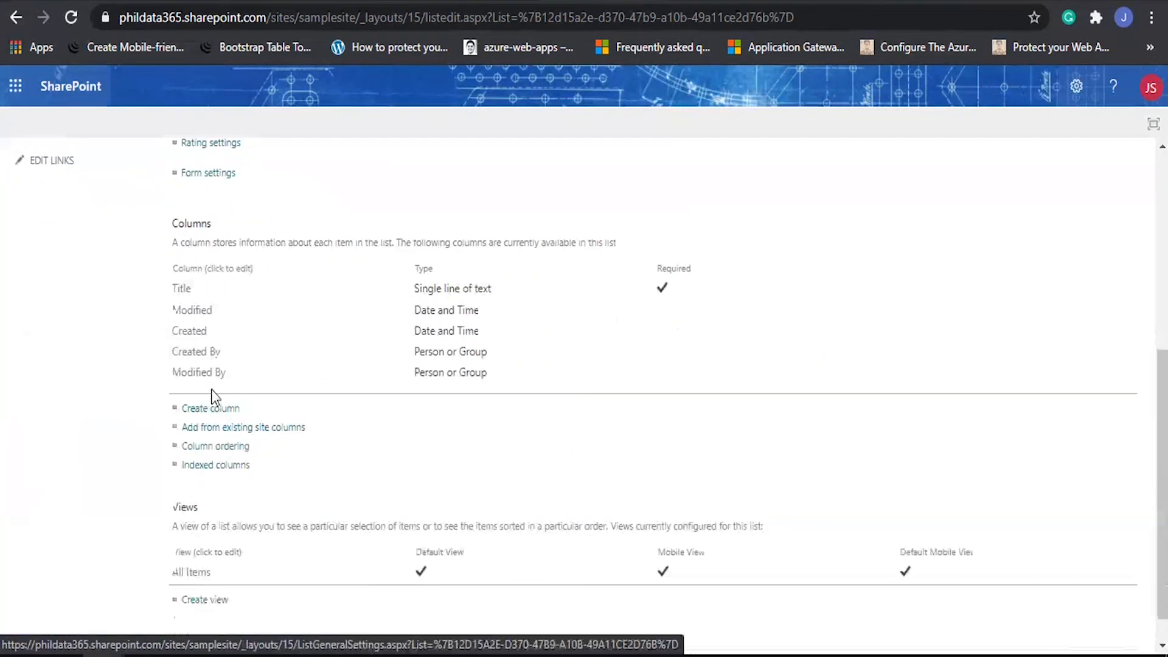
click(204, 414)
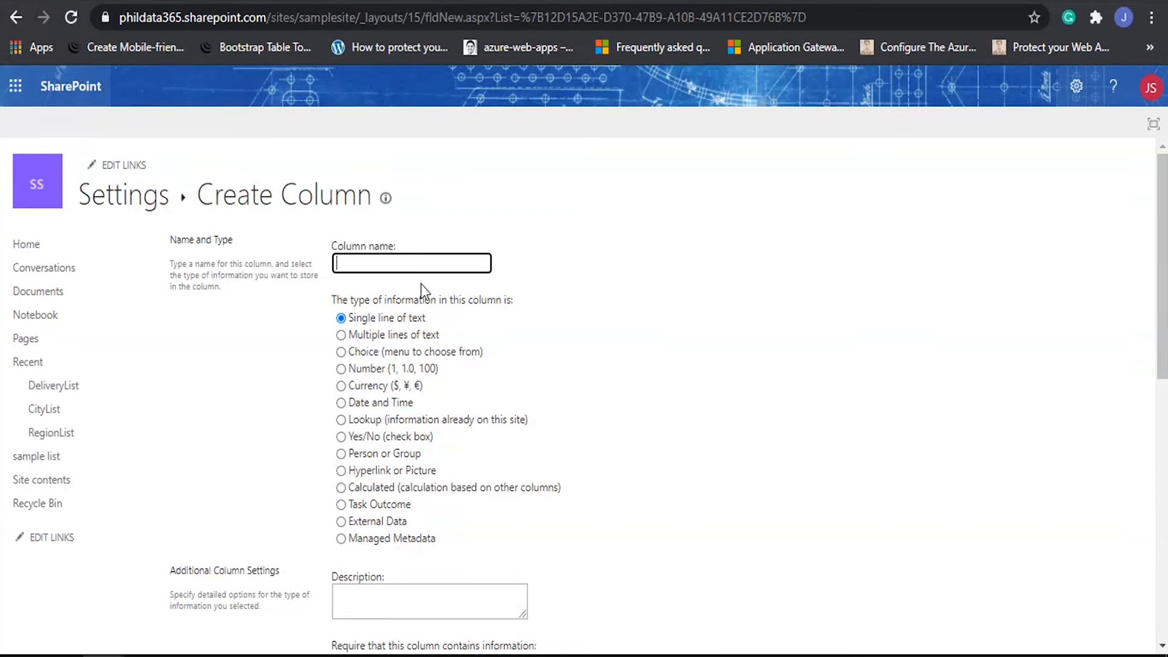
text(Region)
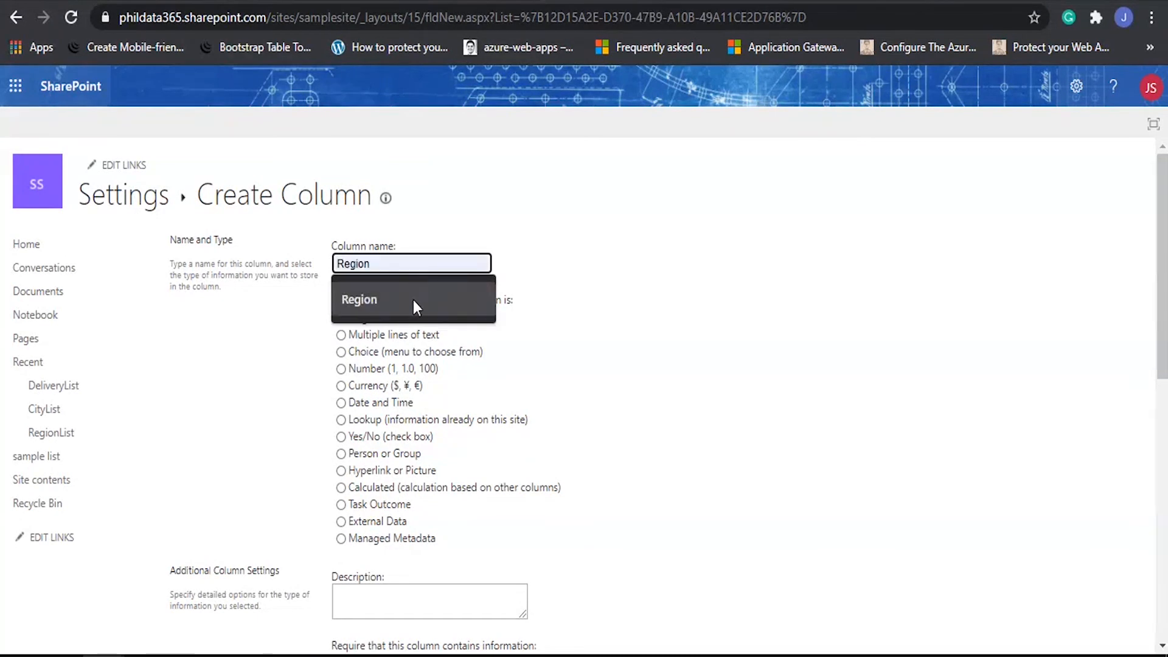
click(413, 301)
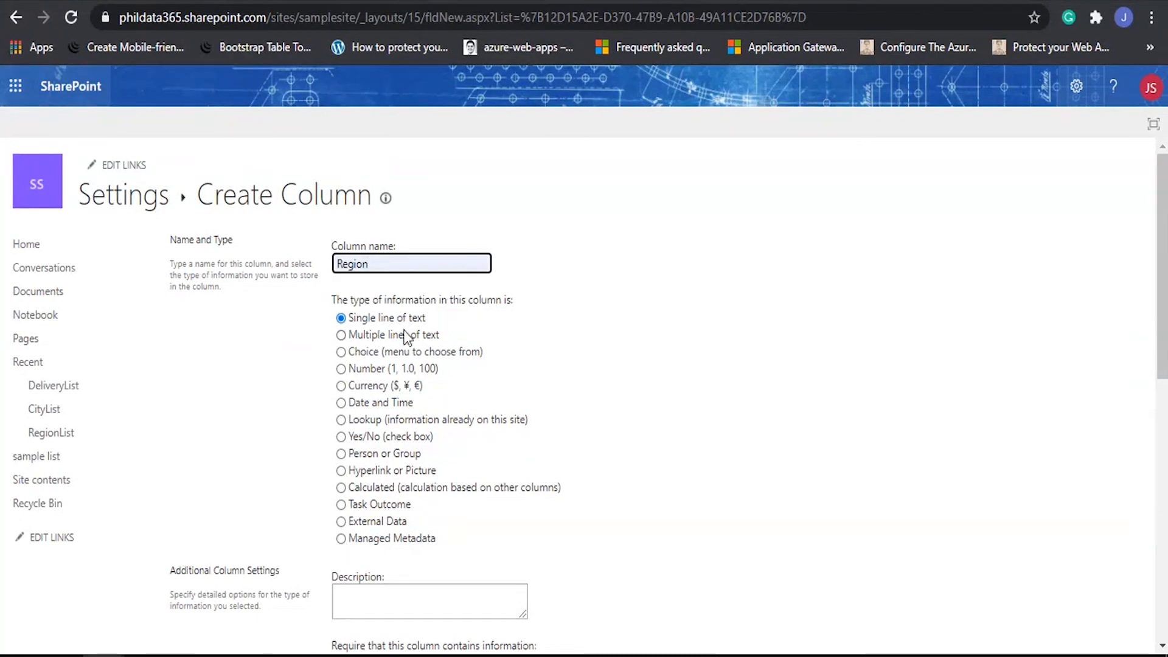
click(342, 420)
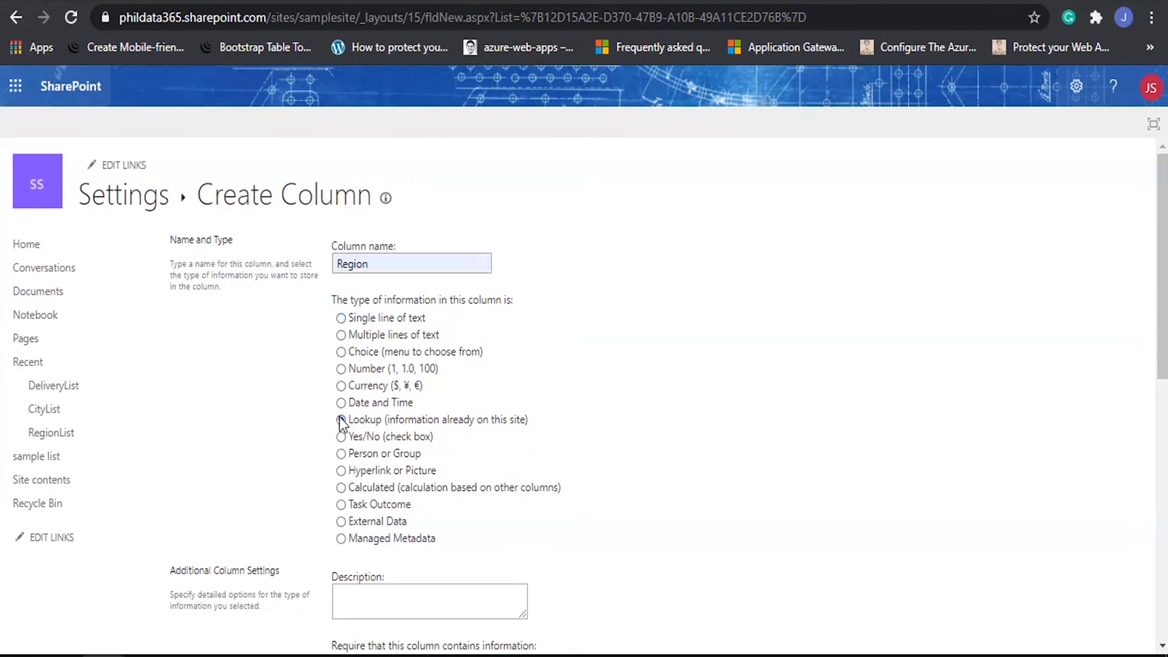
Make the Region lookup get its information from RegionList's Title column, and create the column.
scroll(680, 477, down, 3)
scroll(680, 477, down, 1)
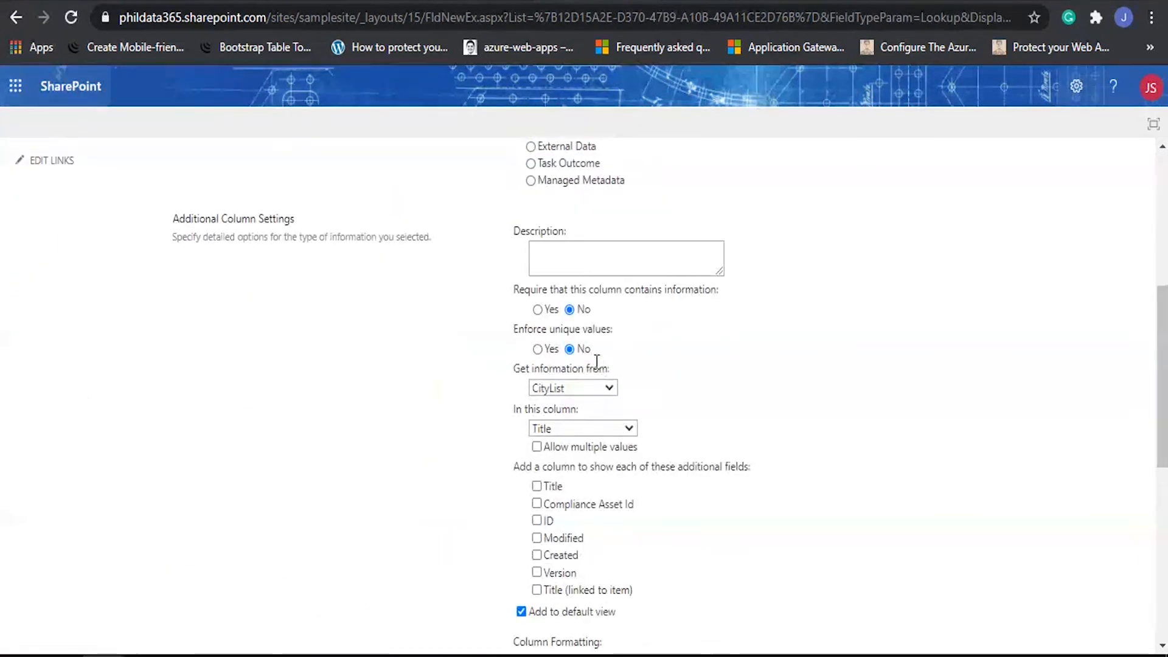
click(575, 387)
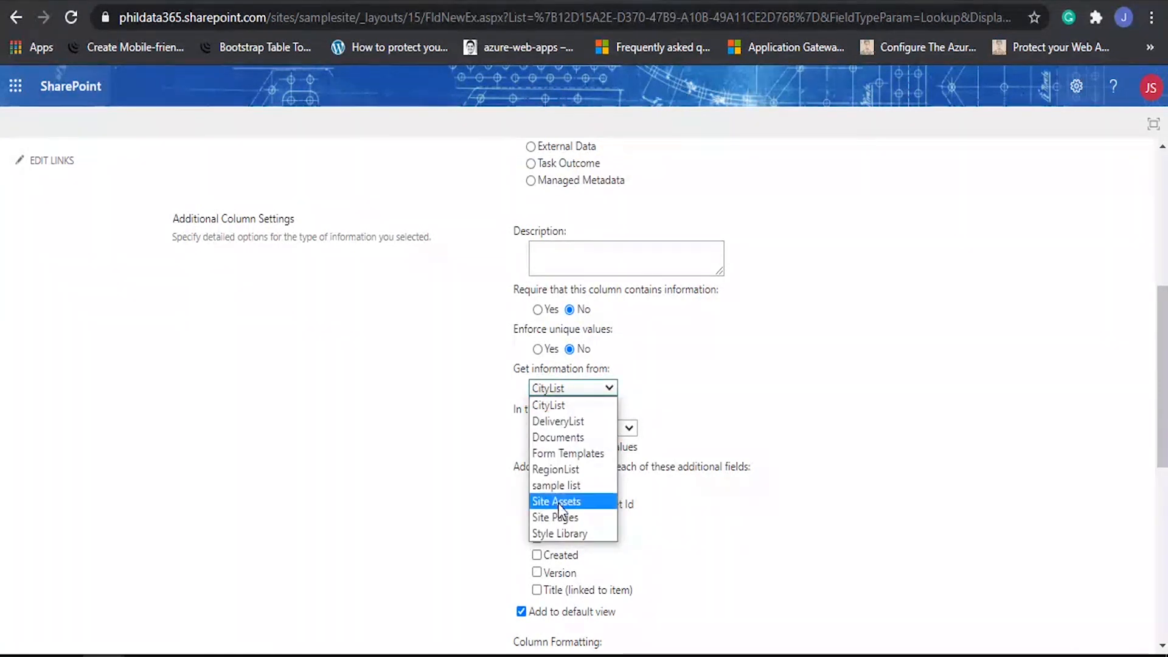
click(574, 469)
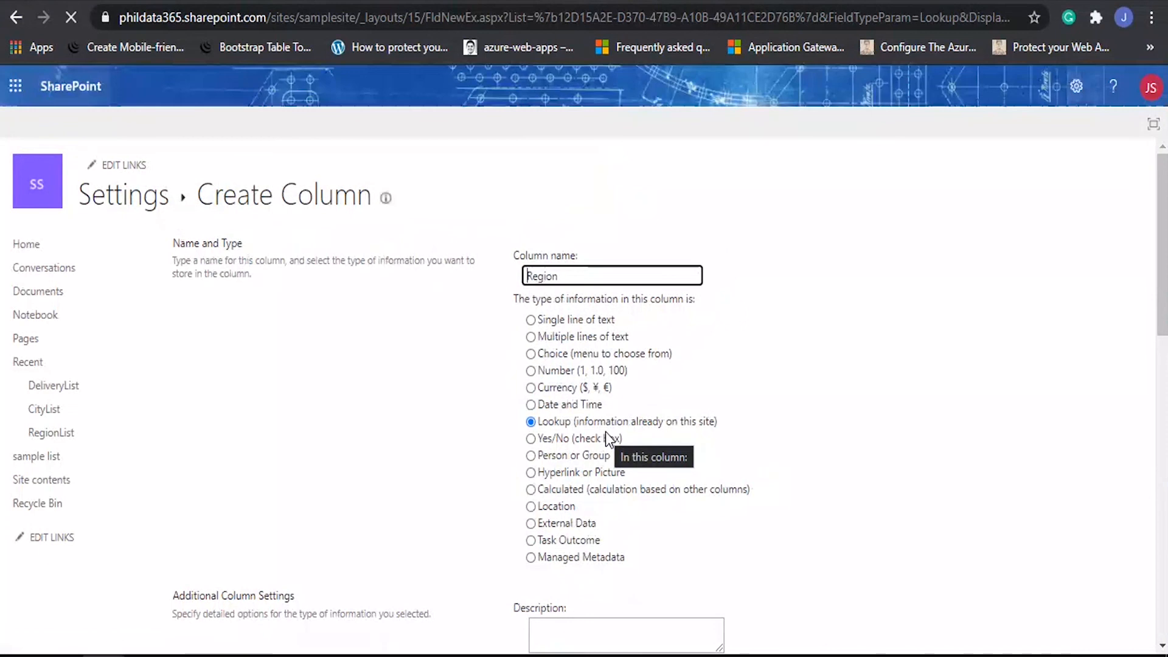
scroll(563, 280, down, 7)
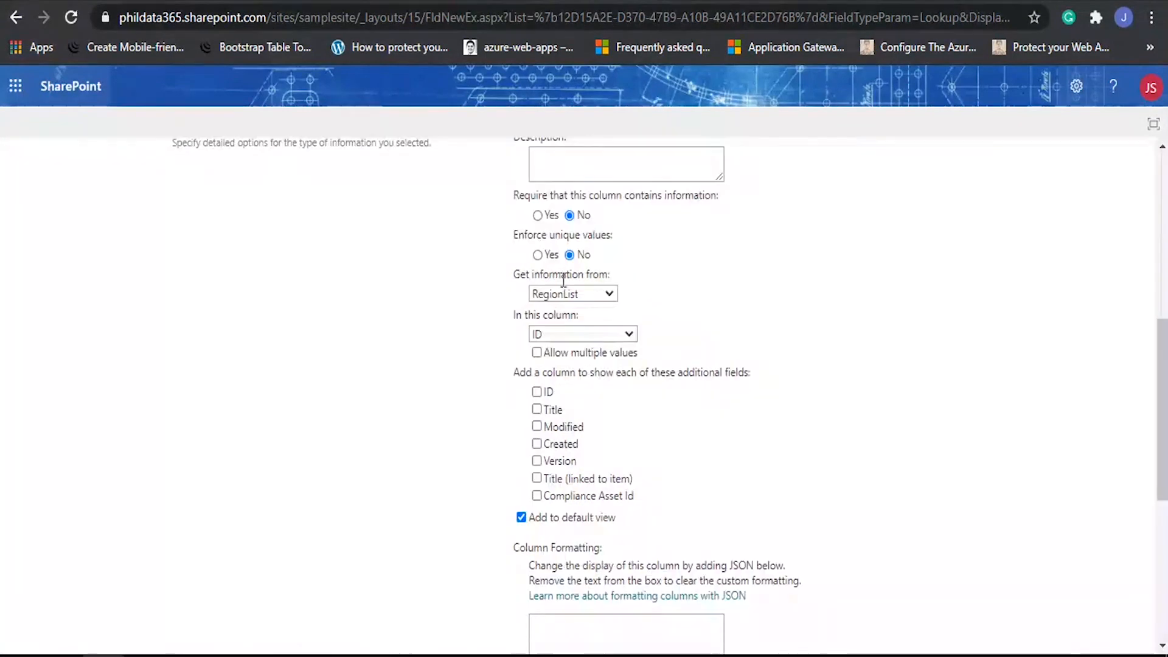
click(575, 333)
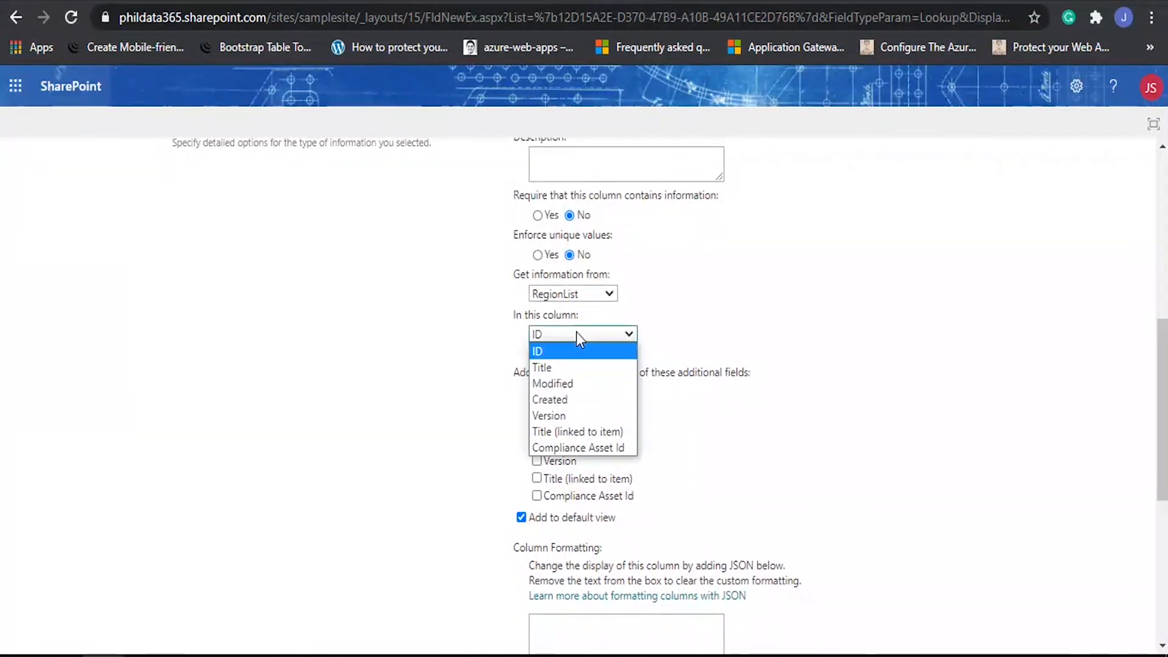
click(563, 368)
scroll(849, 398, down, 6)
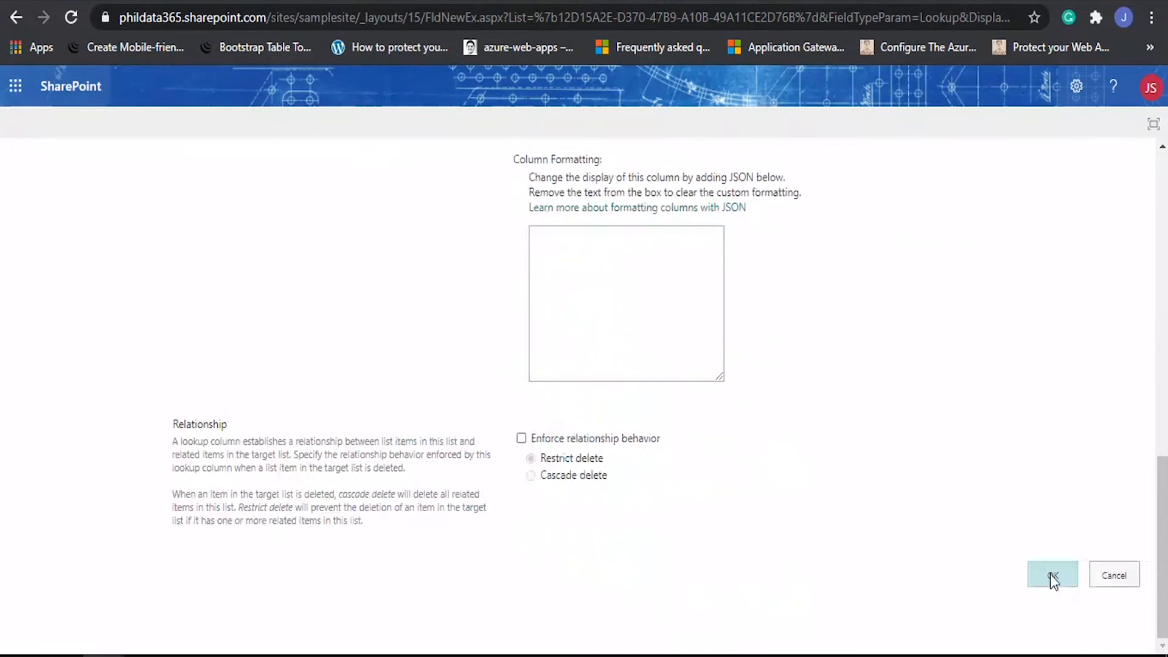
click(1051, 574)
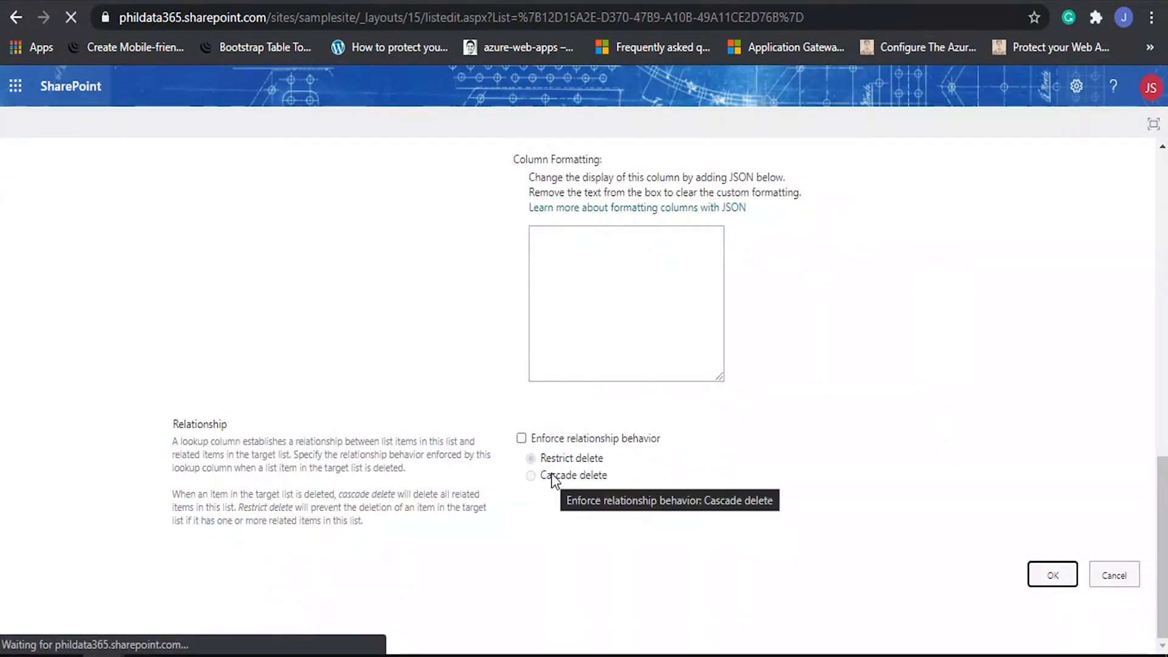
Start another DeliveryList column named City with the Lookup type.
scroll(255, 495, down, 3)
scroll(254, 495, down, 2)
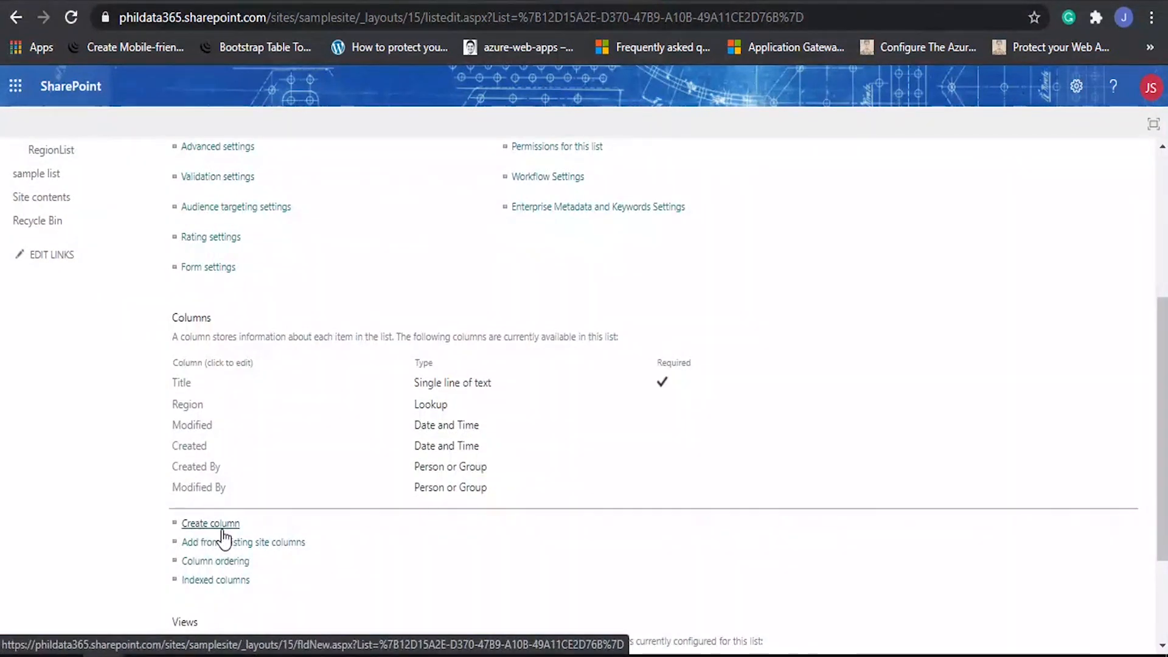
click(222, 529)
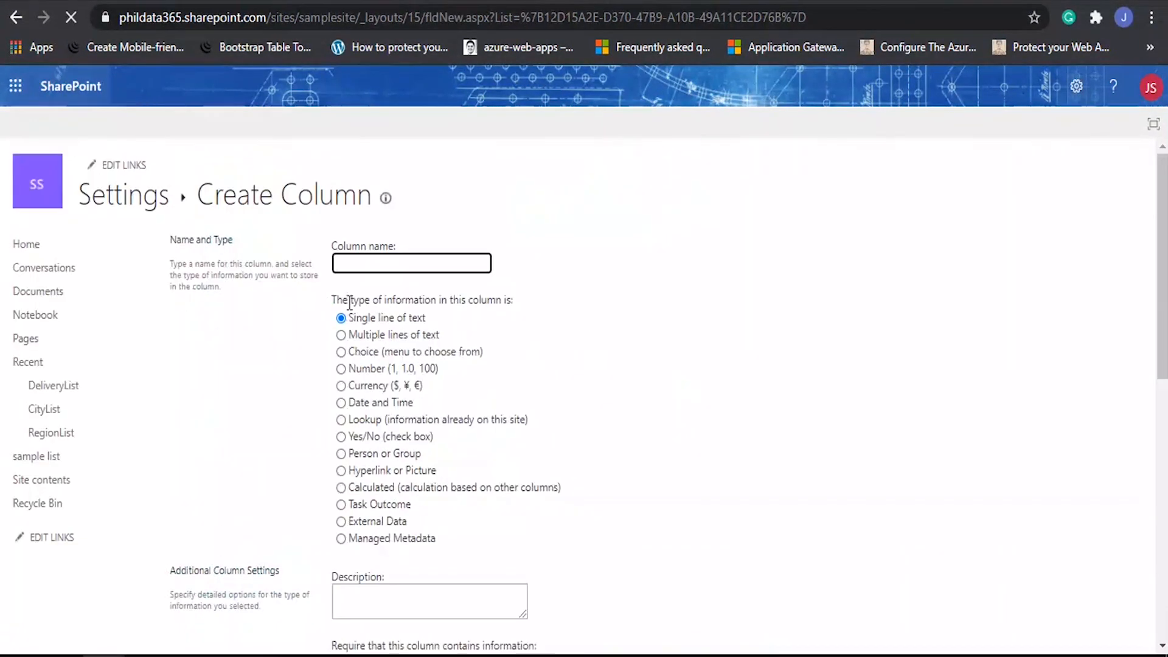
text(City)
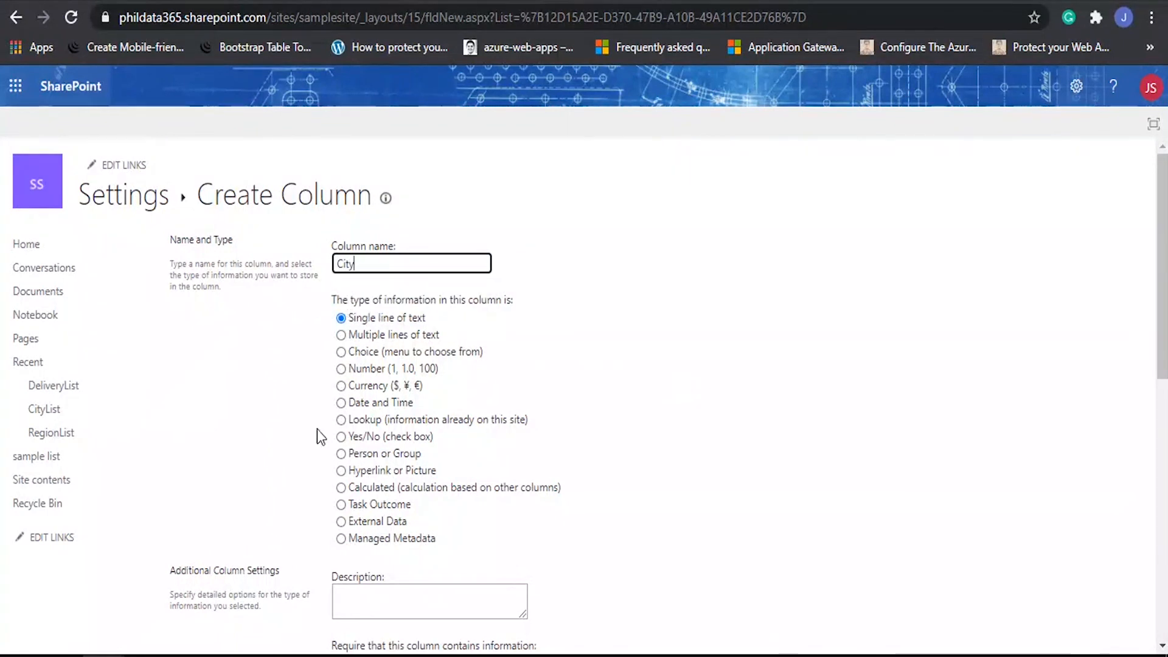
click(341, 420)
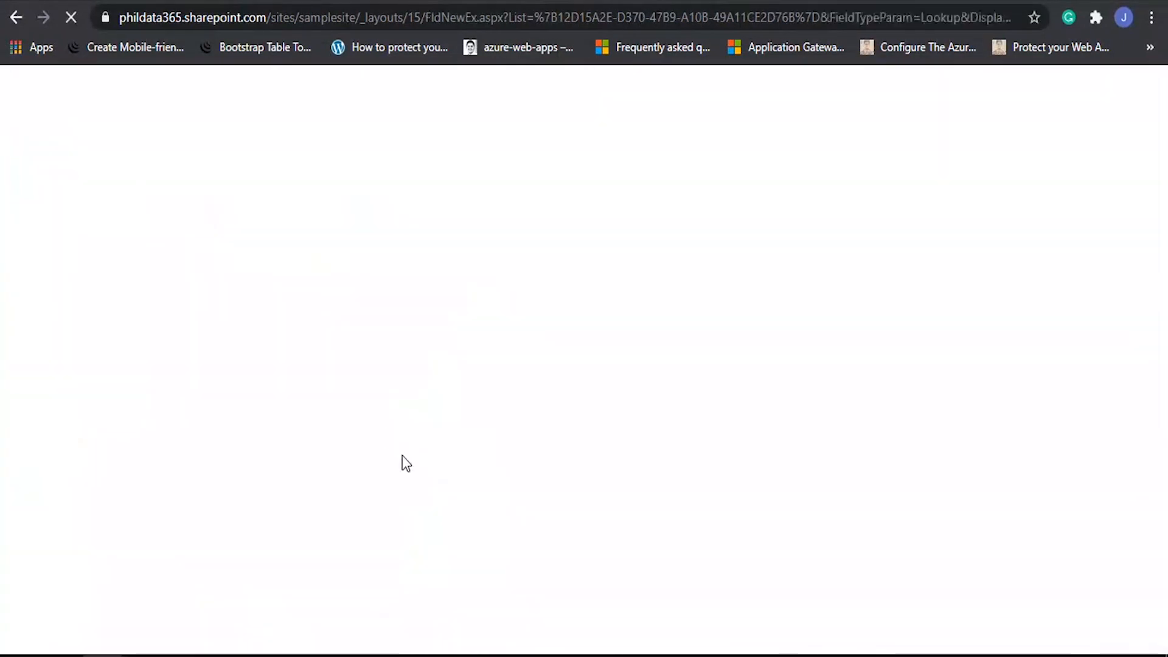
Keep CityList's Title column as the source of the City lookup, and create the column.
scroll(588, 409, down, 6)
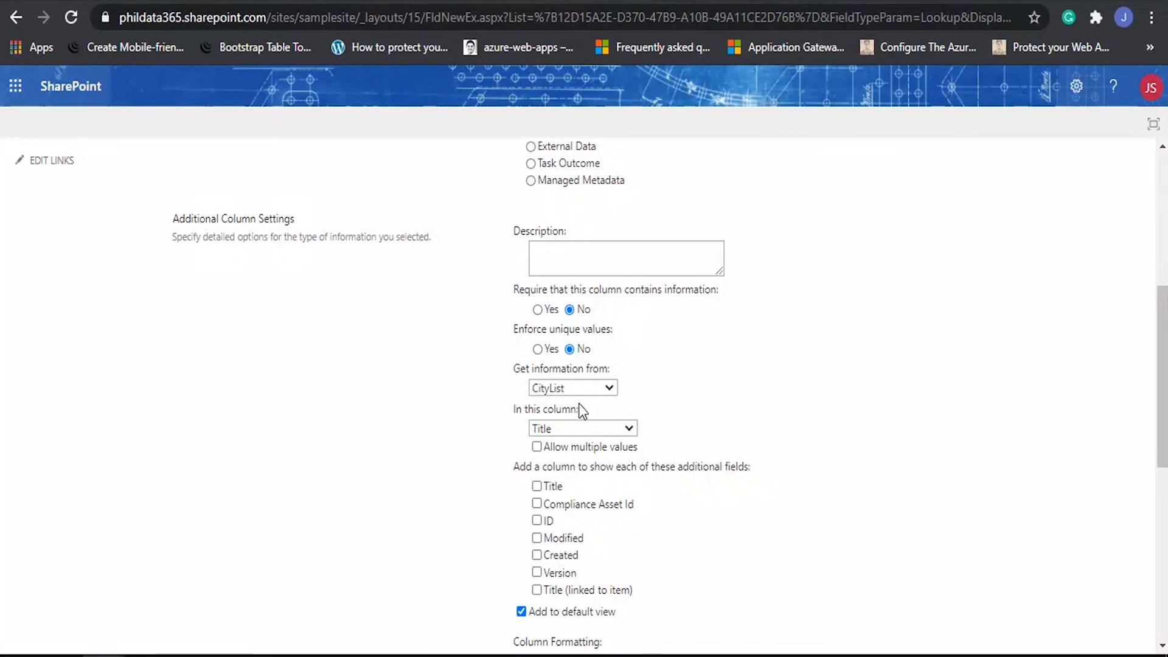
scroll(579, 400, up, 3)
scroll(578, 401, down, 3)
click(586, 388)
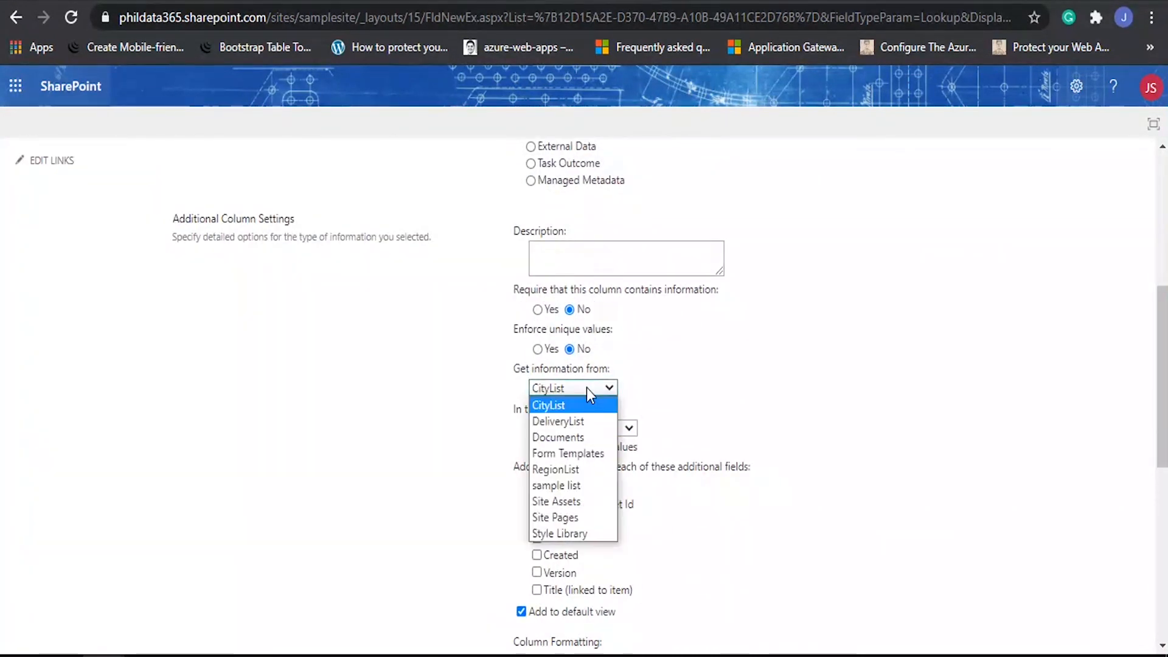
click(706, 424)
scroll(705, 424, down, 8)
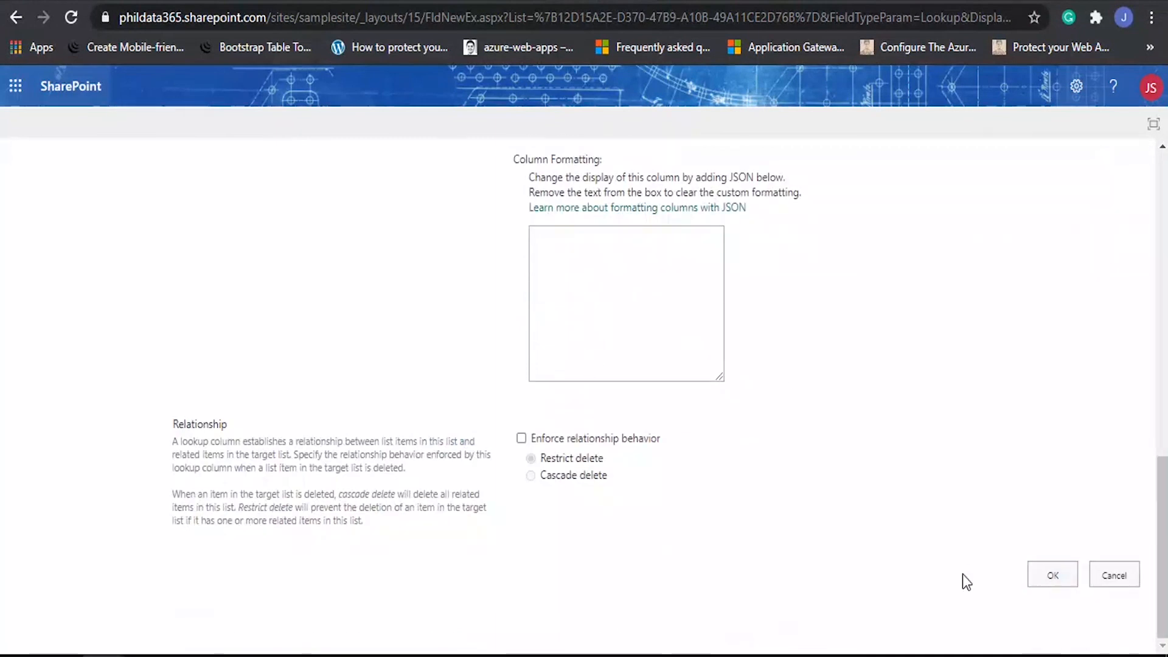
click(1054, 577)
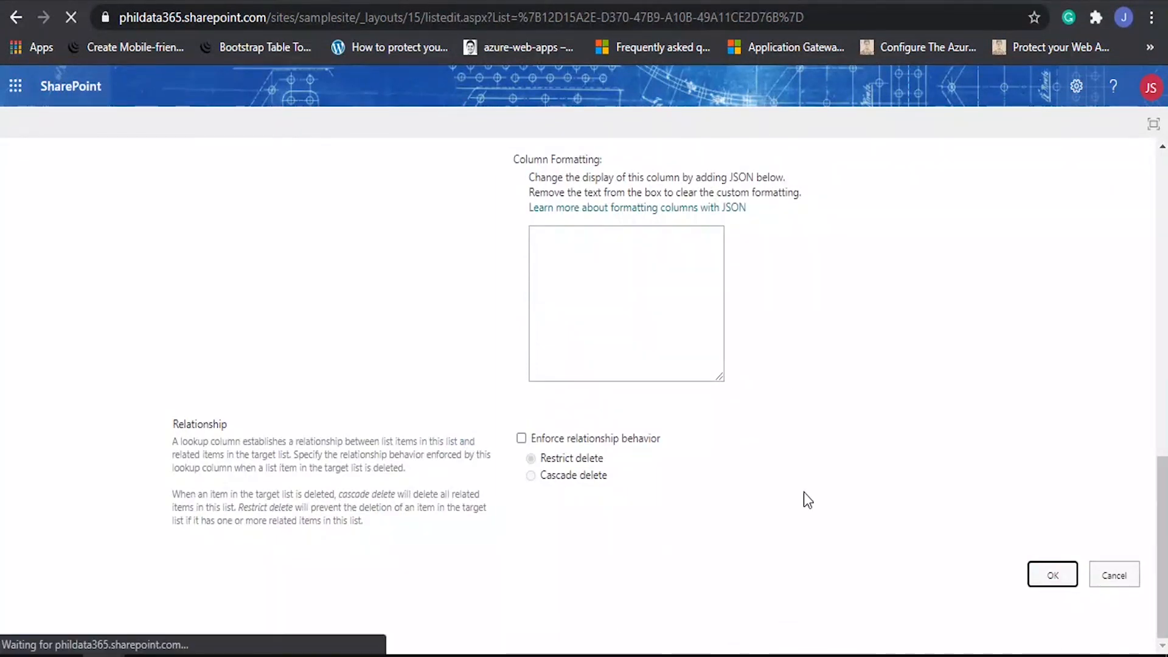
Add a single line of text column named Items Delivered to DeliveryList, keeping its default settings.
scroll(250, 370, down, 3)
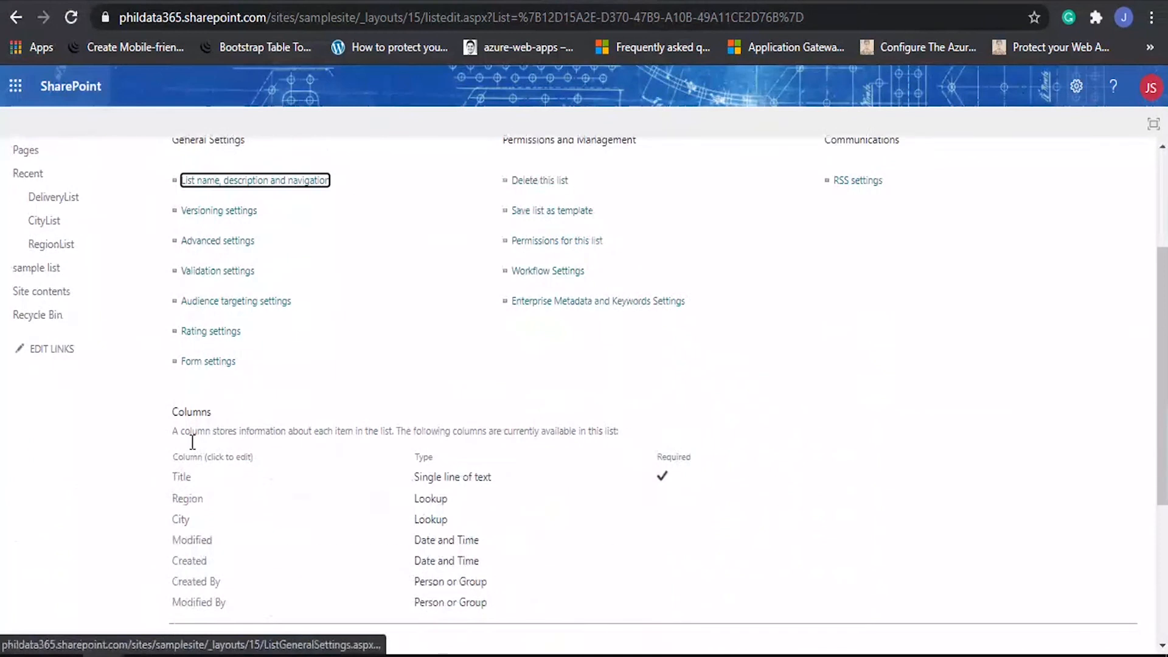
scroll(232, 411, down, 4)
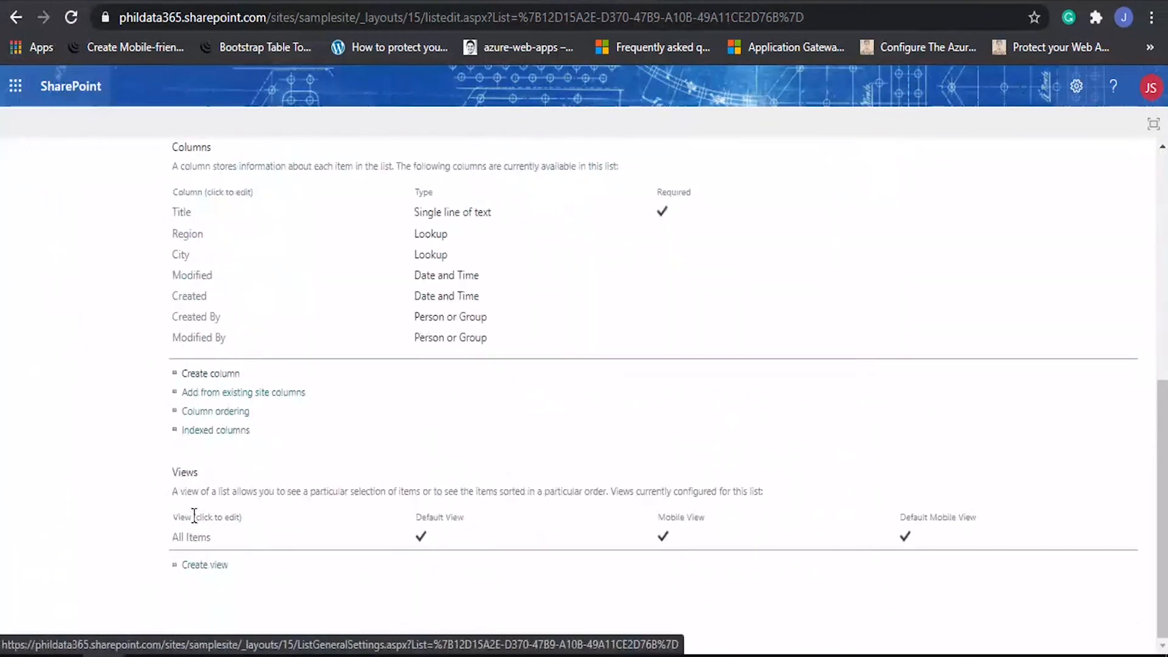
click(207, 372)
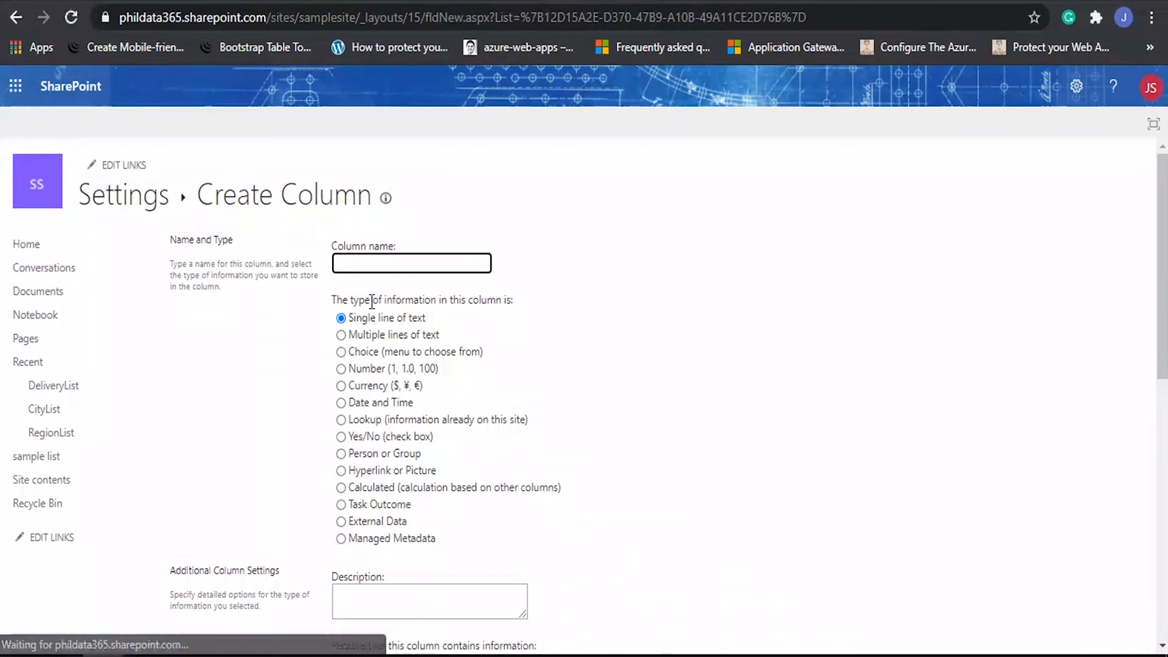
text(Ite)
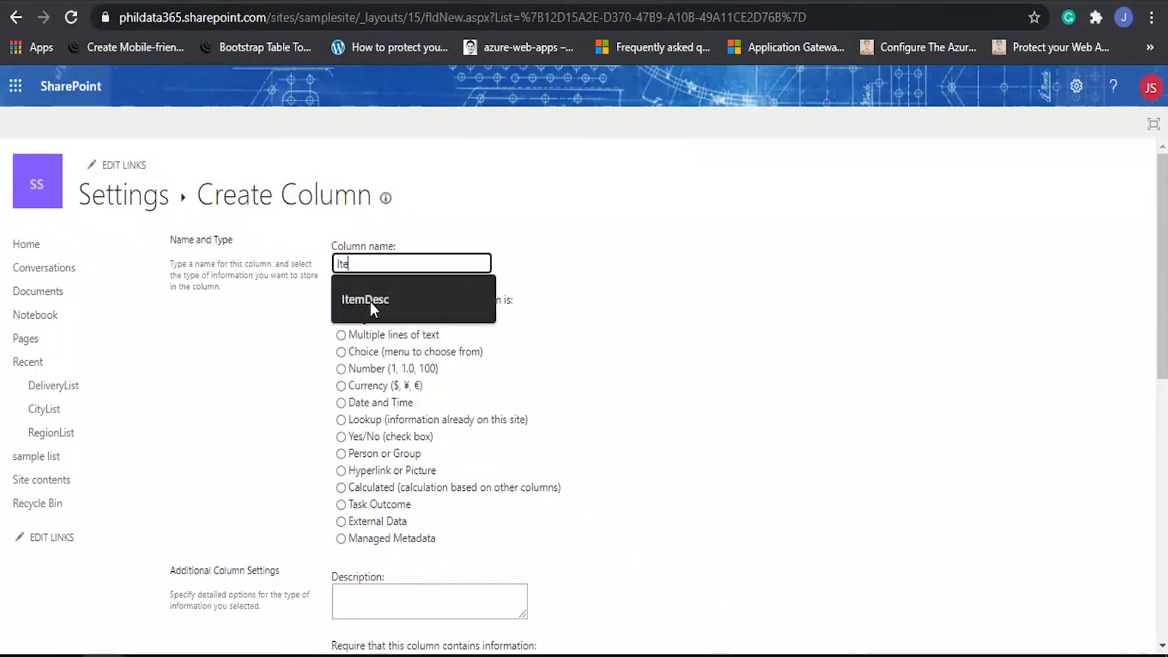
text(ms )
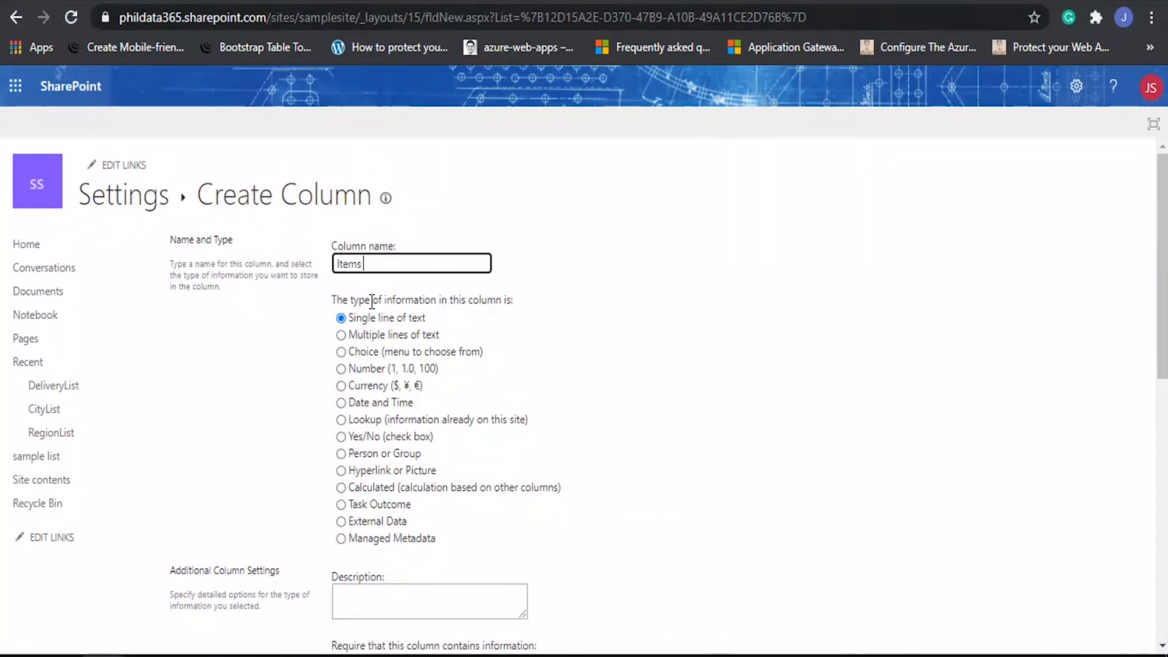
text(Deli)
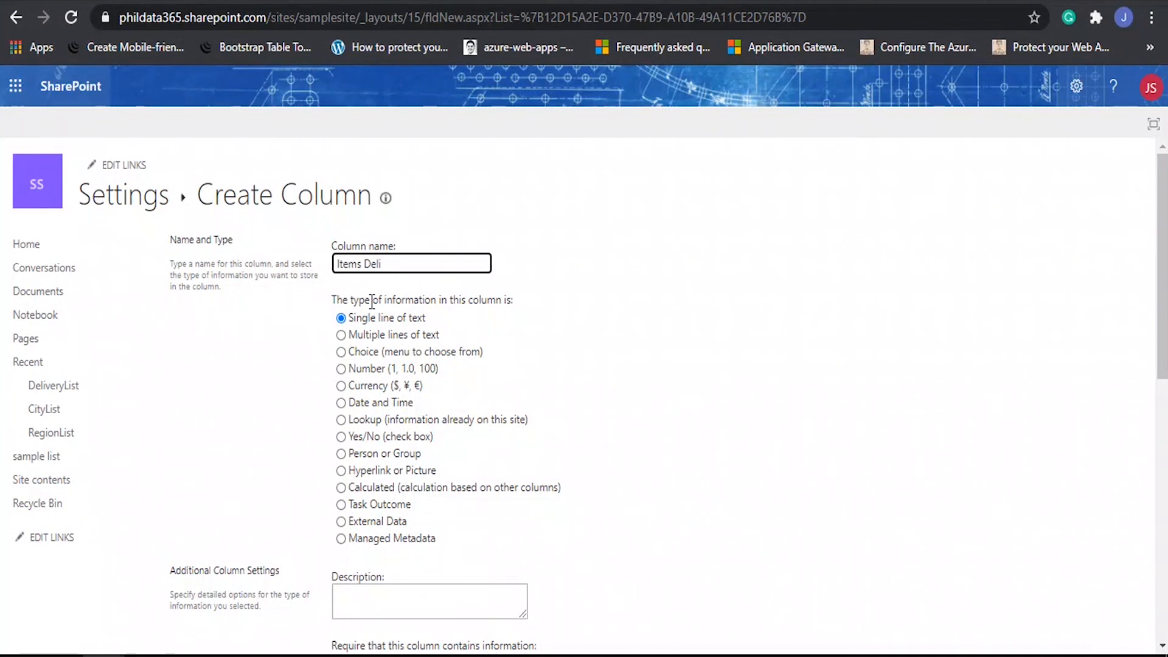
text(vered)
scroll(620, 444, down, 2)
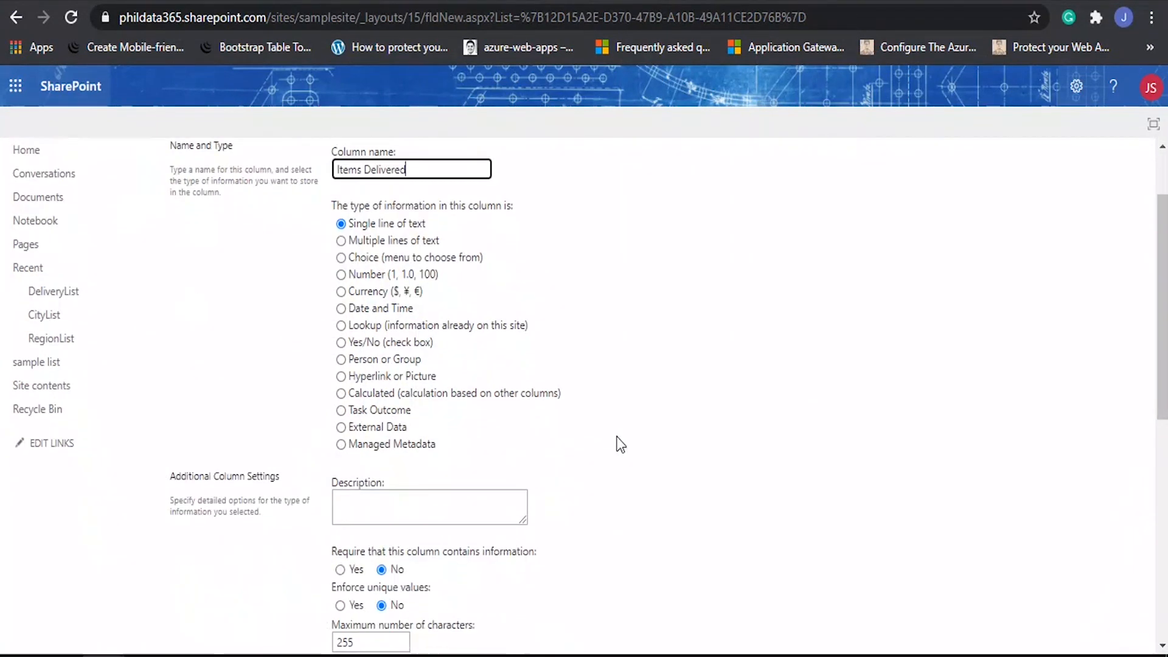
scroll(827, 547, down, 3)
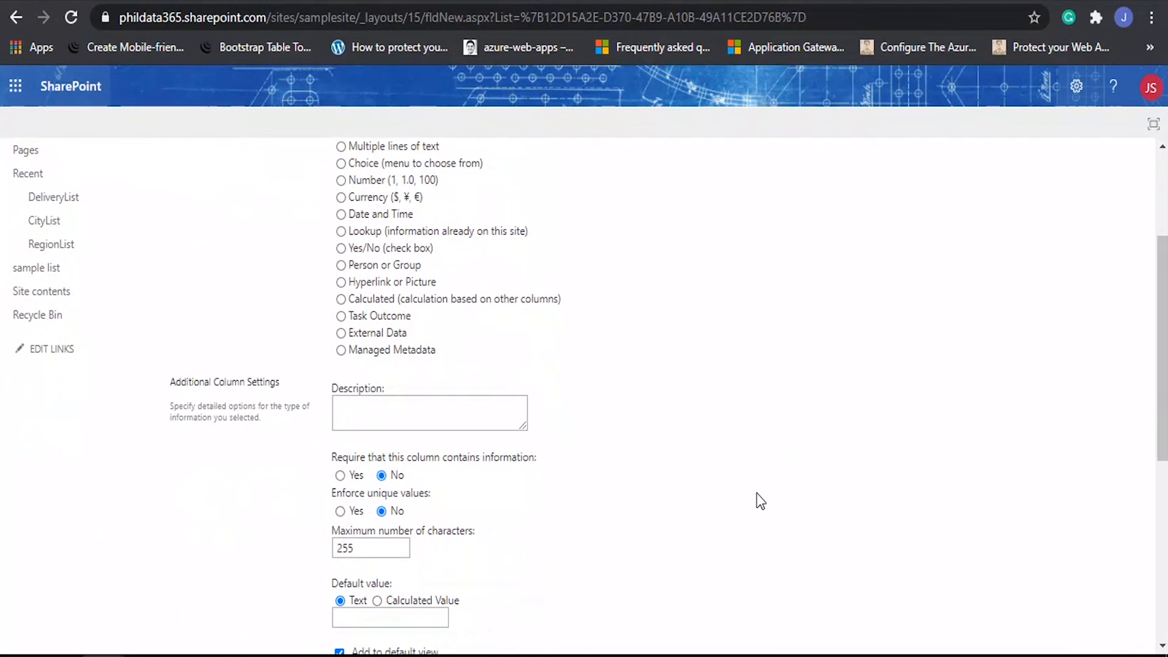
scroll(523, 397, up, 3)
scroll(780, 394, down, 10)
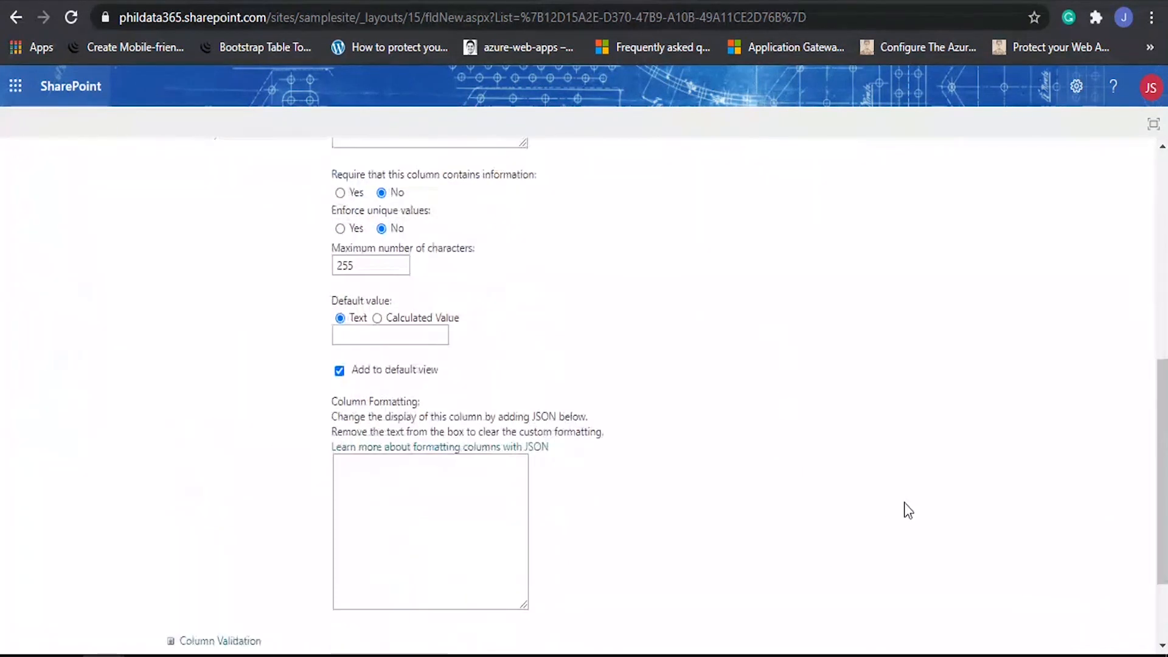
click(1038, 561)
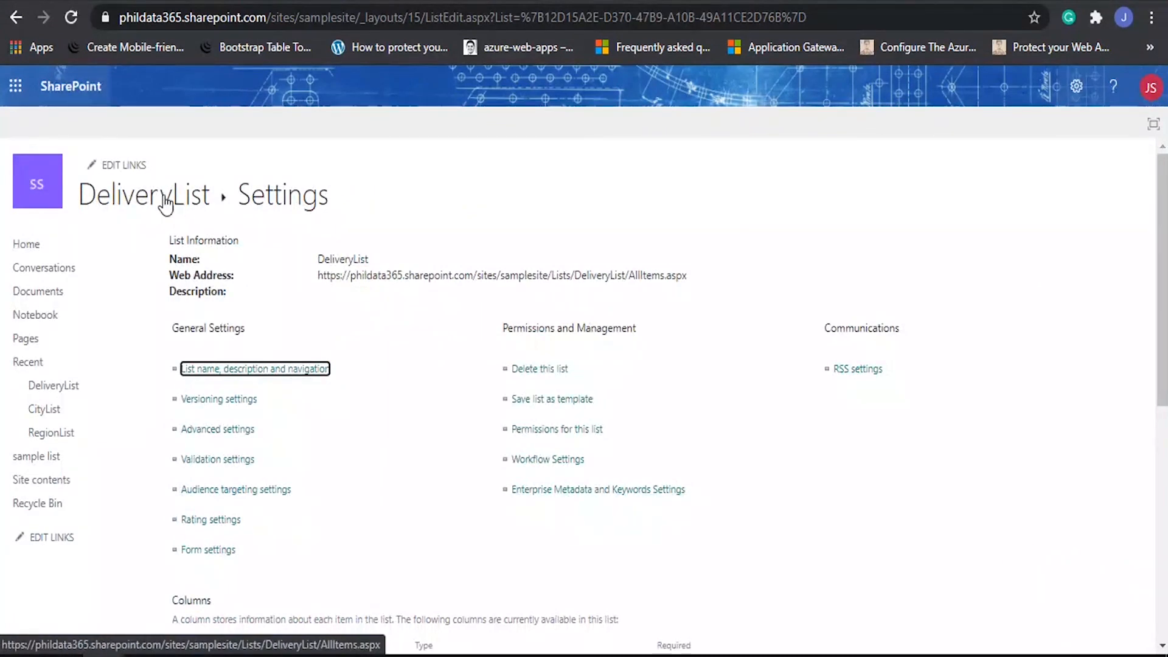
Open DeliveryList and check the City options in a trial item titled hjhj with the ARMM region, closing it unsaved.
click(139, 205)
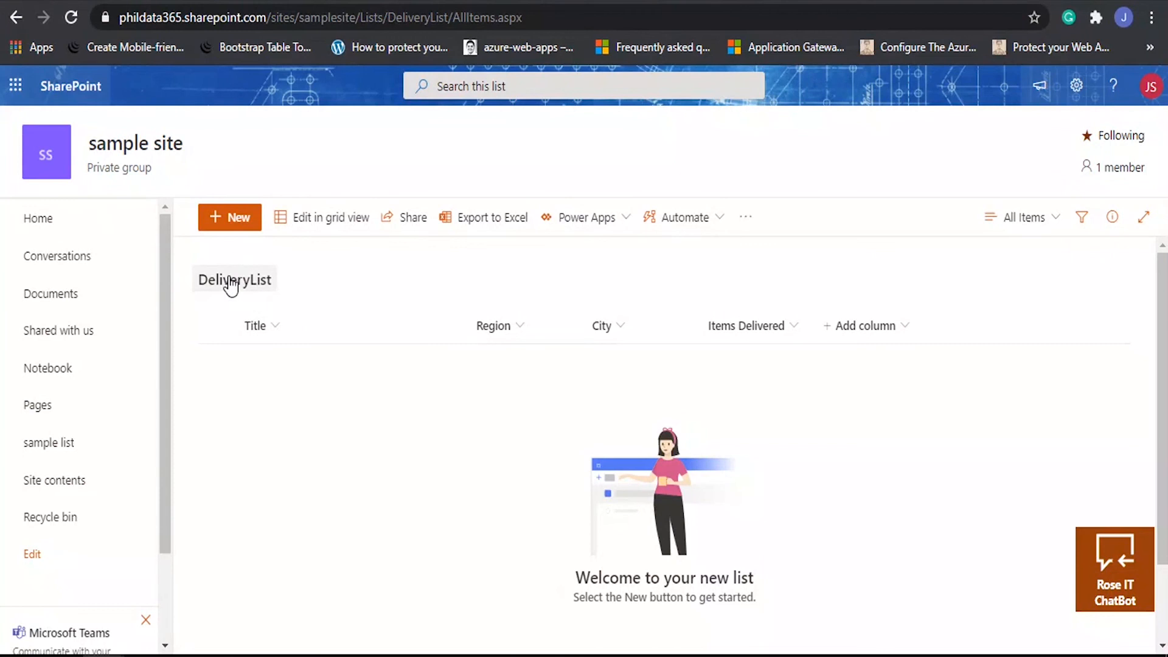
click(230, 223)
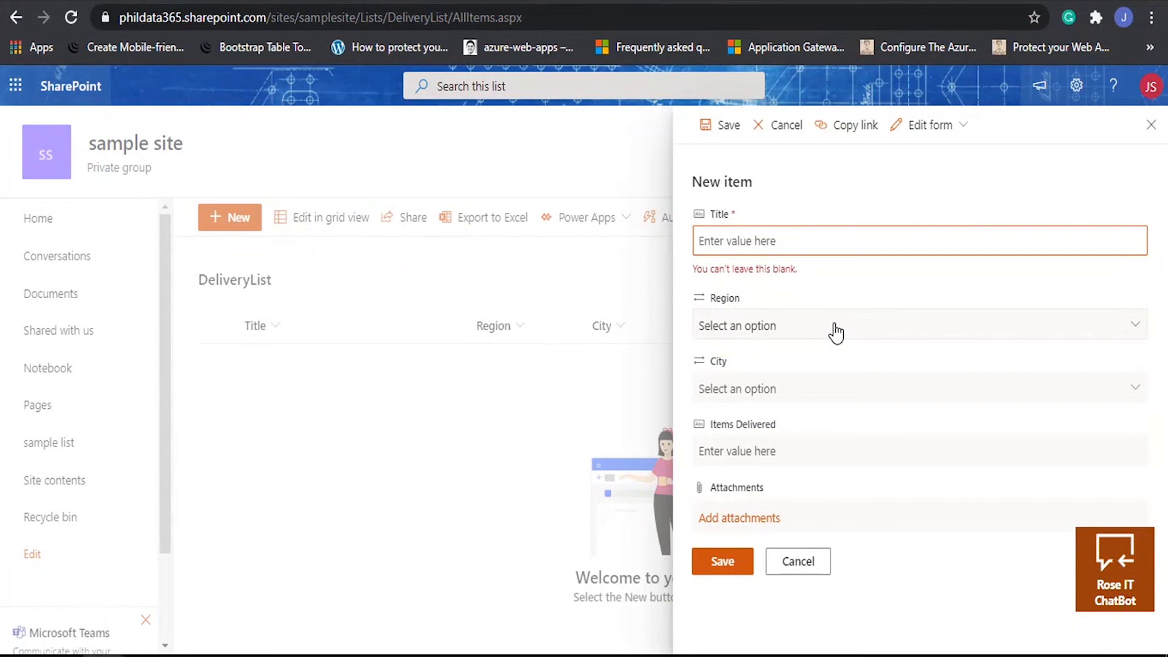
text(hjhj)
key(Tab)
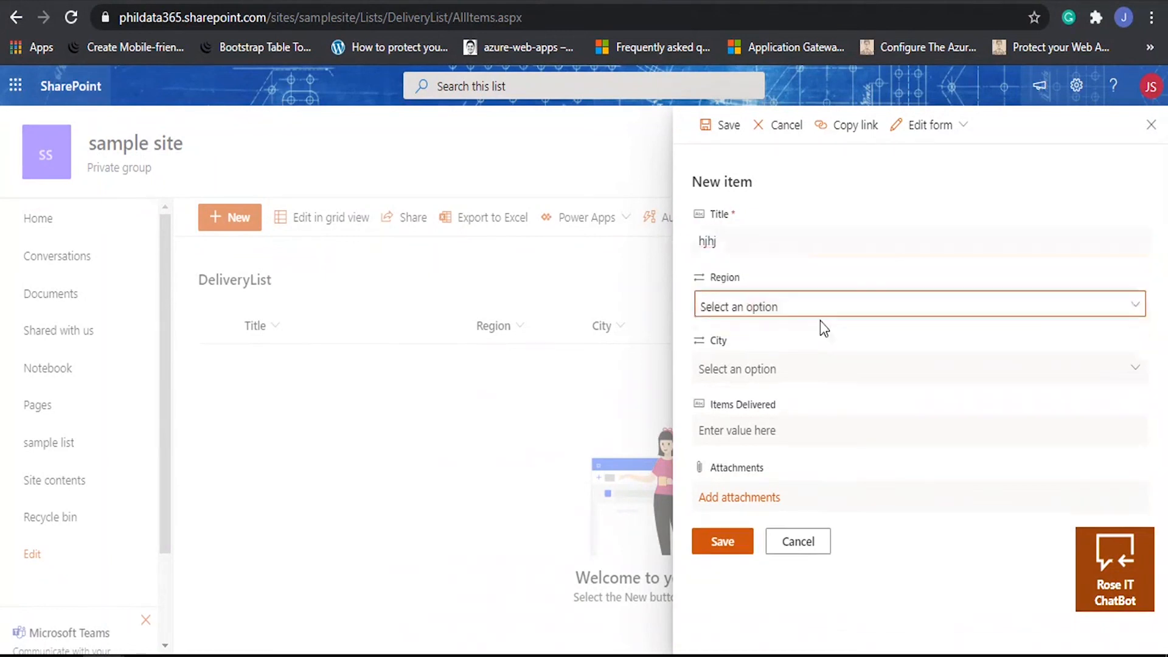
click(800, 321)
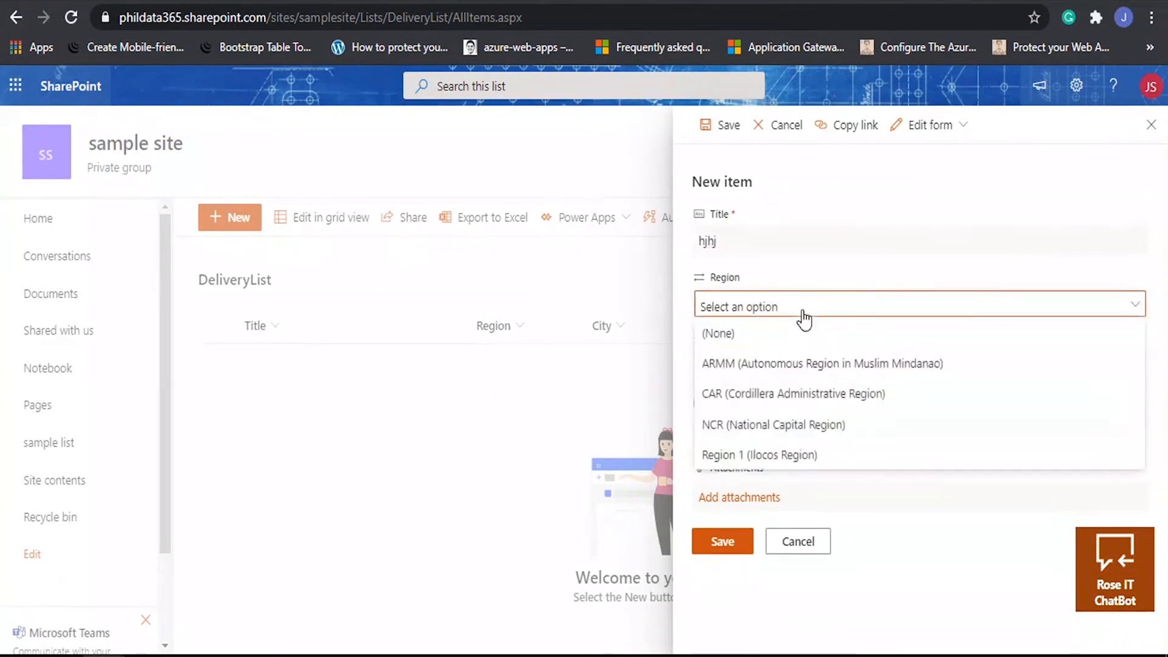
click(778, 373)
click(818, 372)
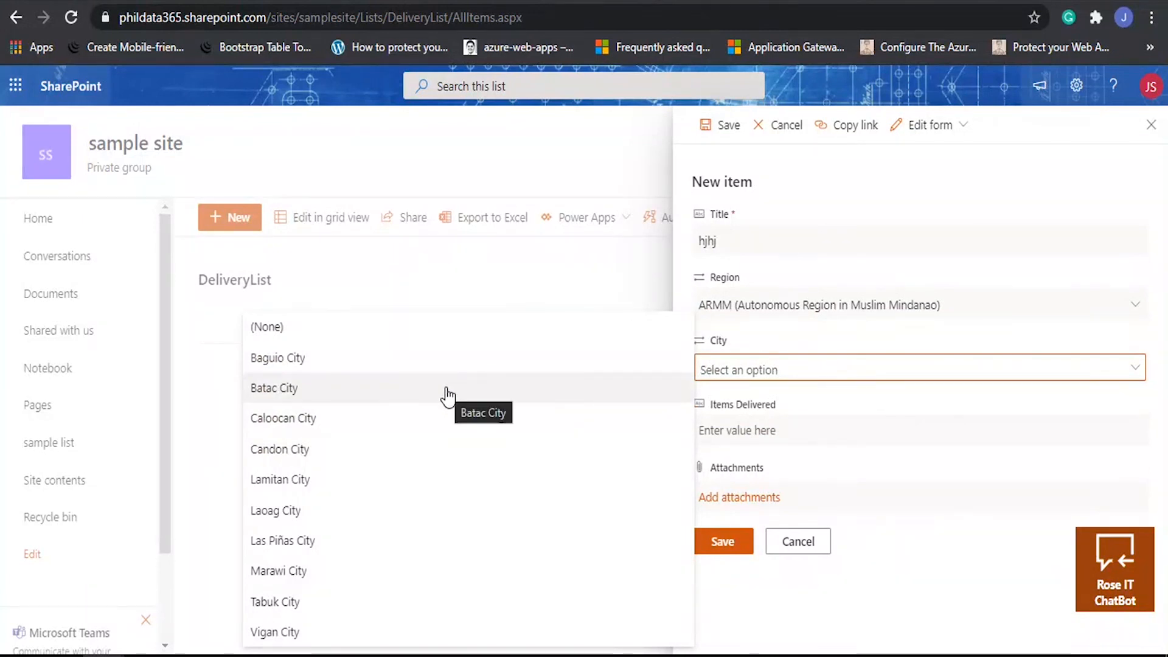
click(551, 291)
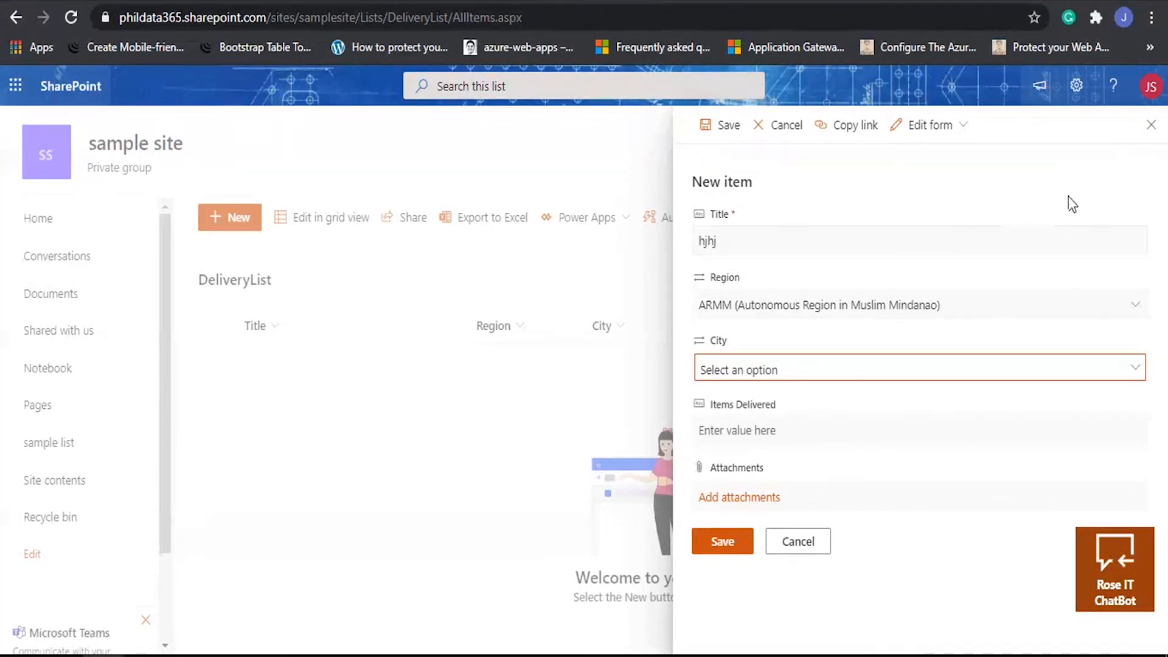
click(1149, 124)
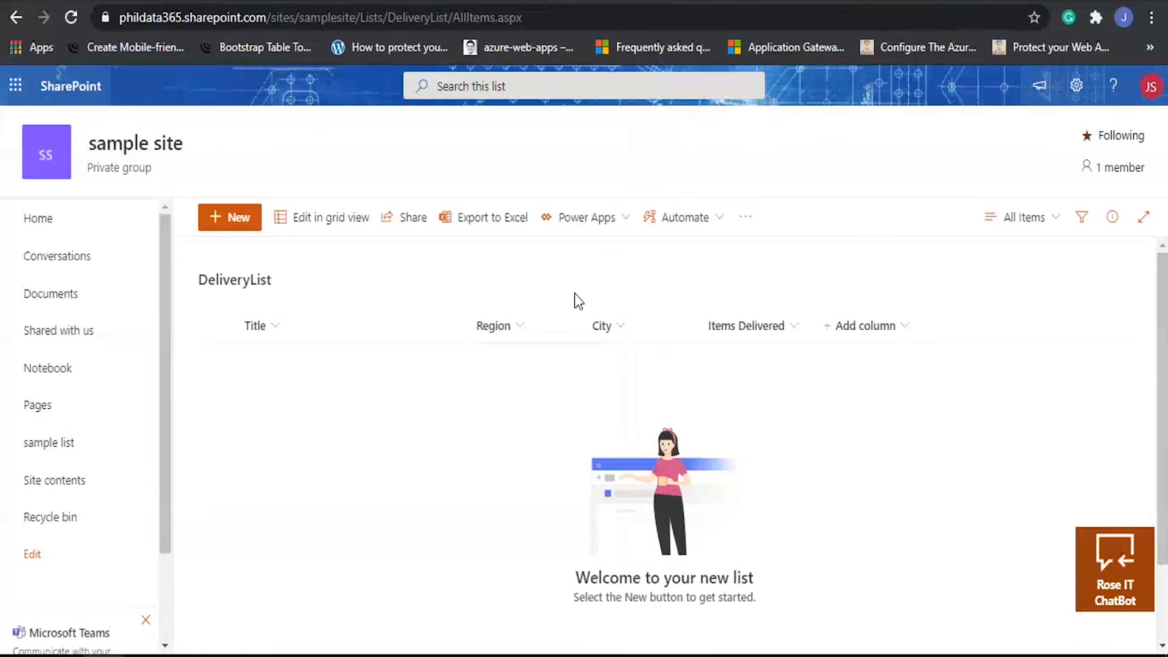
Try to open DeliveryList's form customization in Power Apps.
click(625, 230)
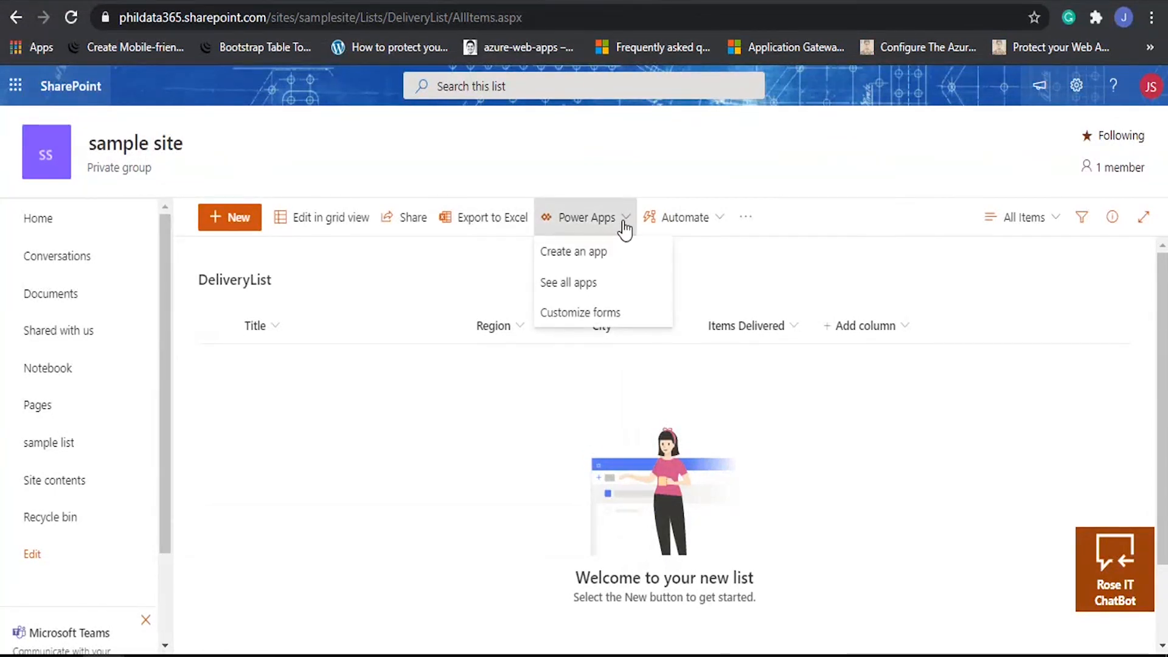
click(593, 313)
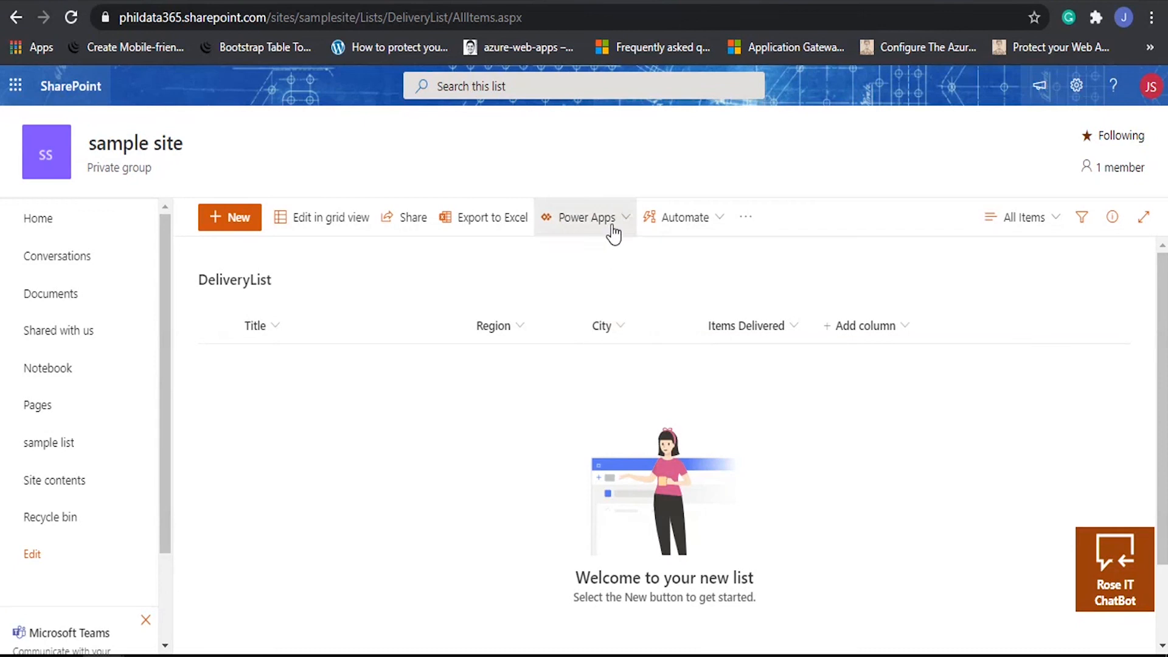
click(612, 226)
click(606, 314)
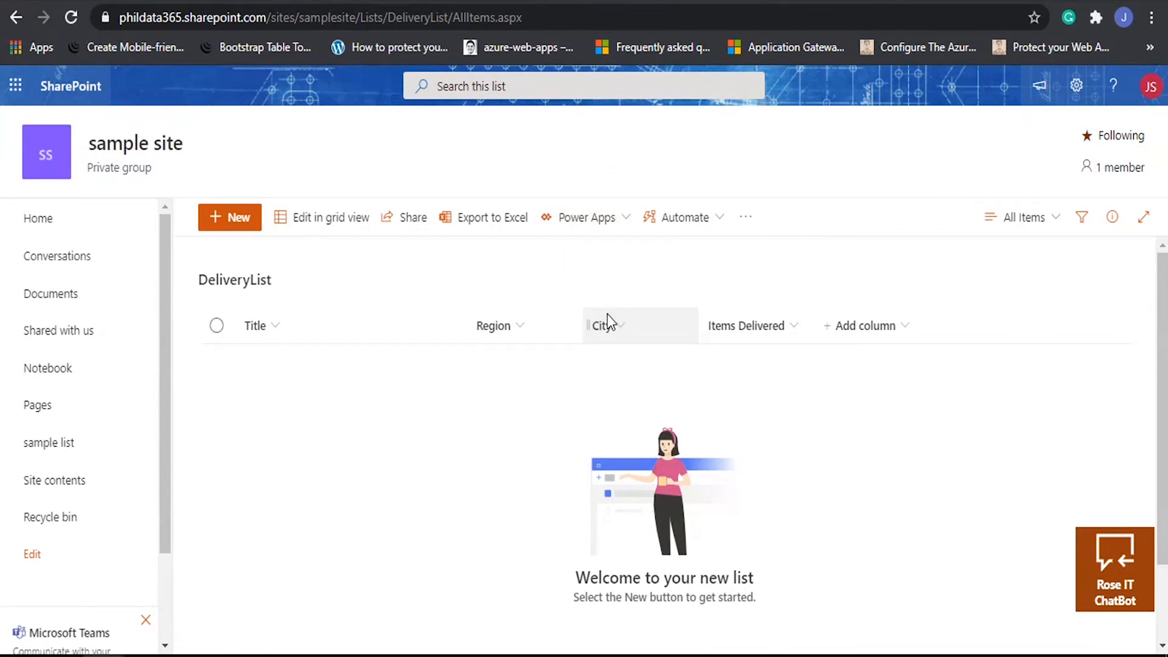
Reload the DeliveryList page, open its form for customization in Power Apps, and skip the welcome dialog.
click(556, 15)
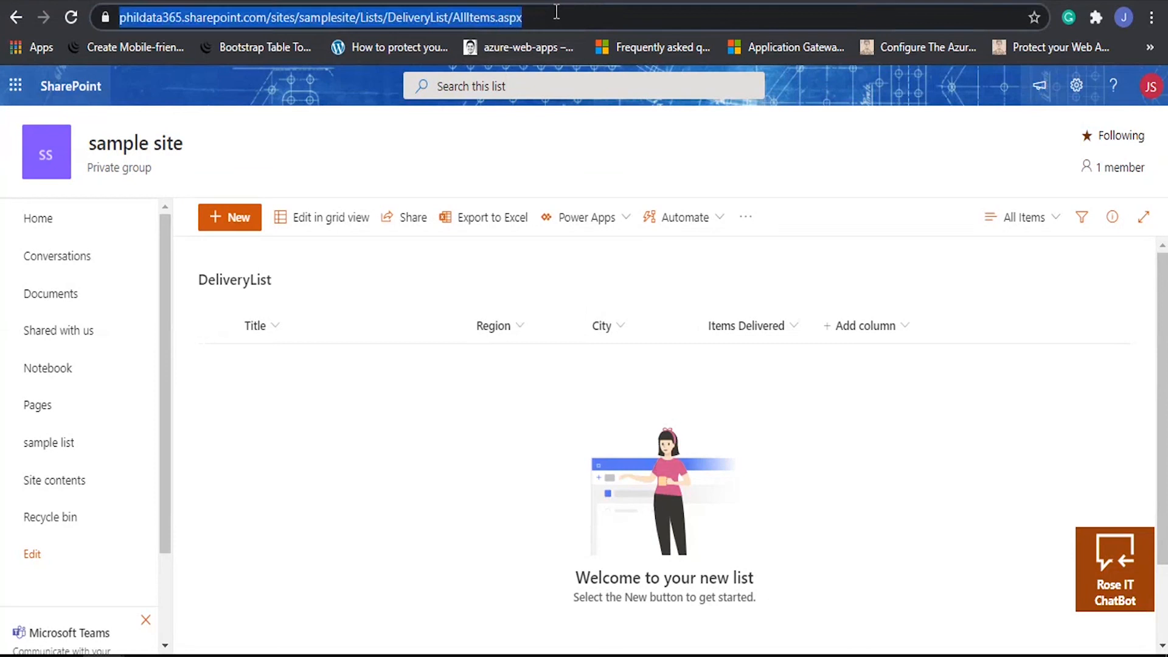
key(Return)
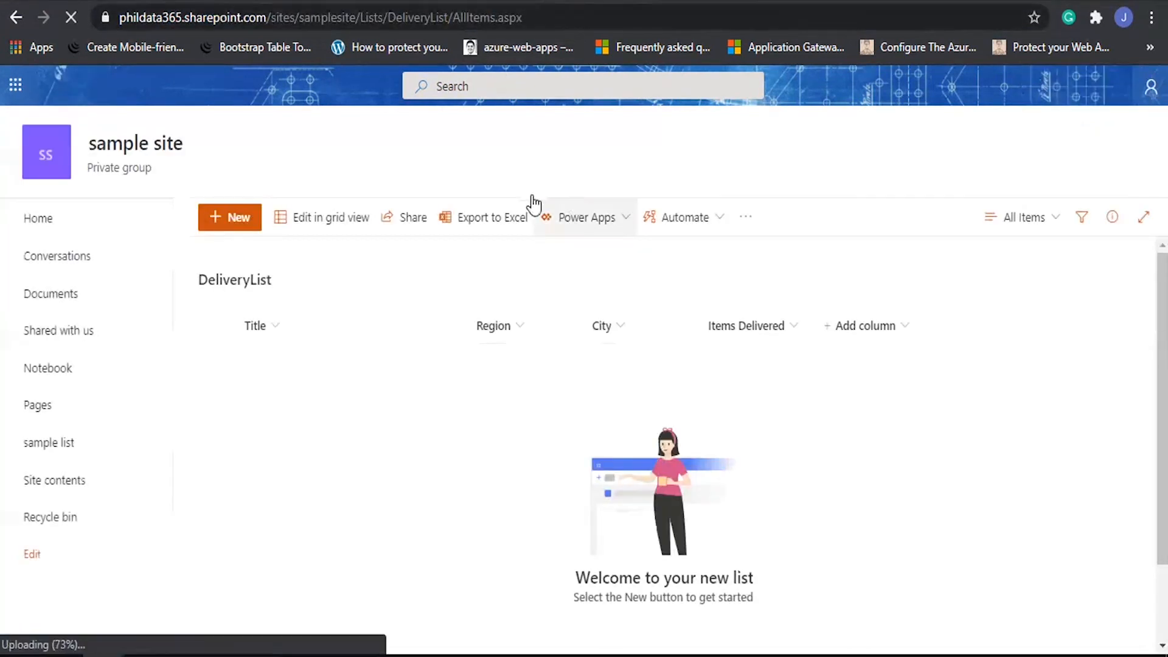
click(576, 226)
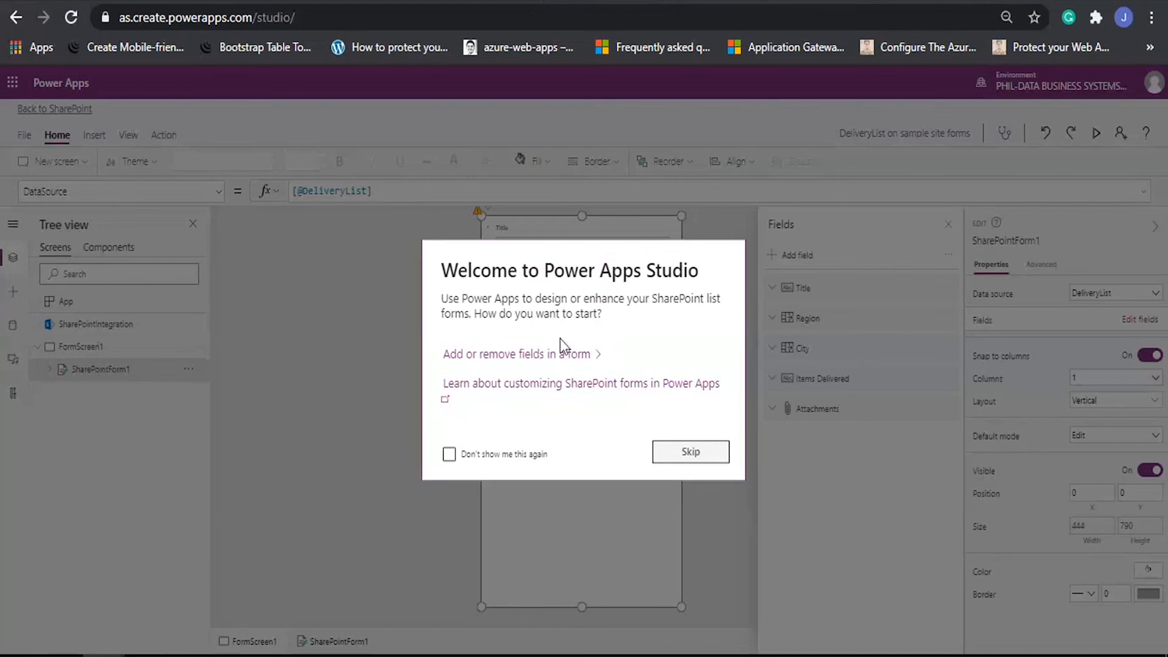
click(682, 462)
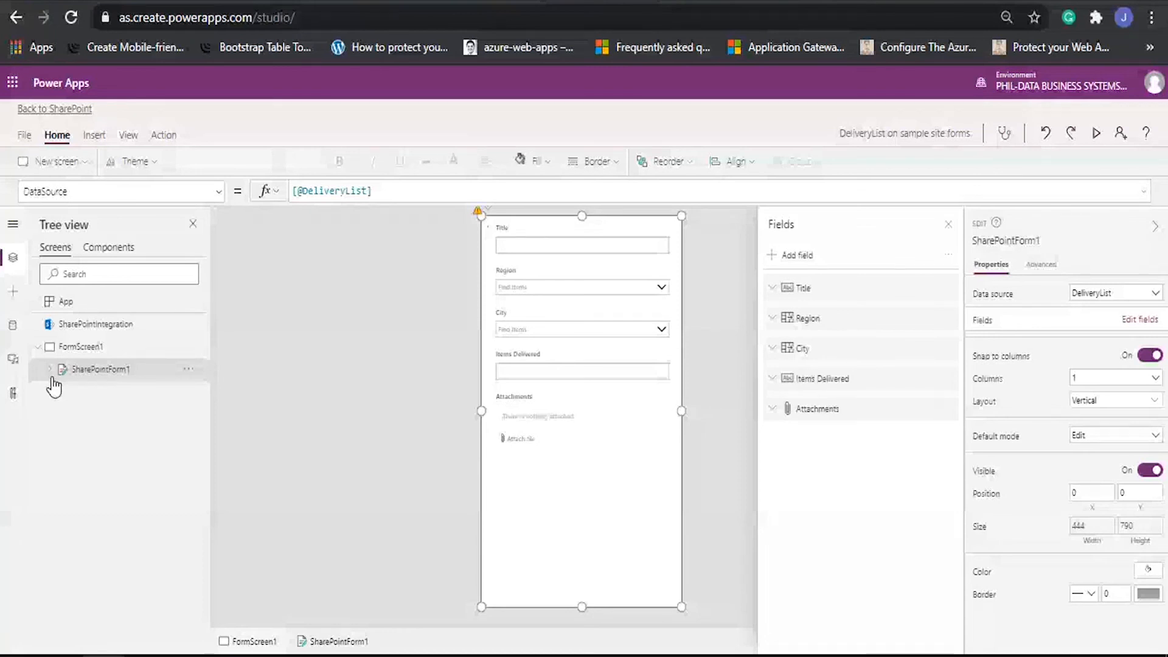
Expand the City and Region cards of SharePointForm1 and rename the City card's combo box as ddlcity.
click(50, 369)
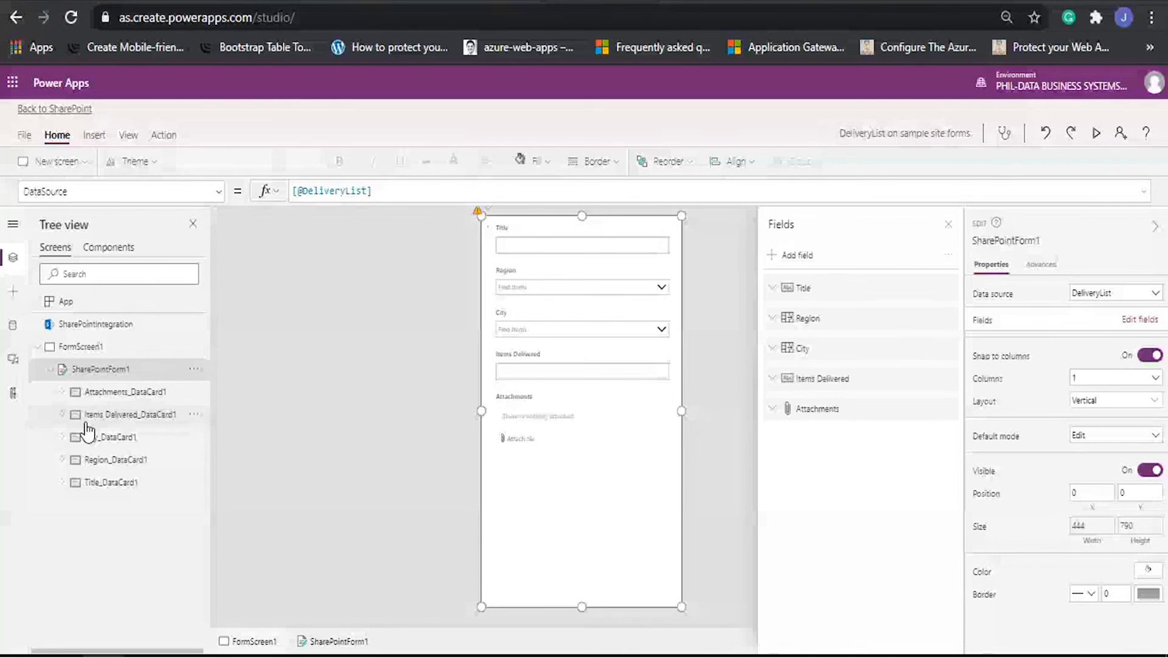
click(63, 460)
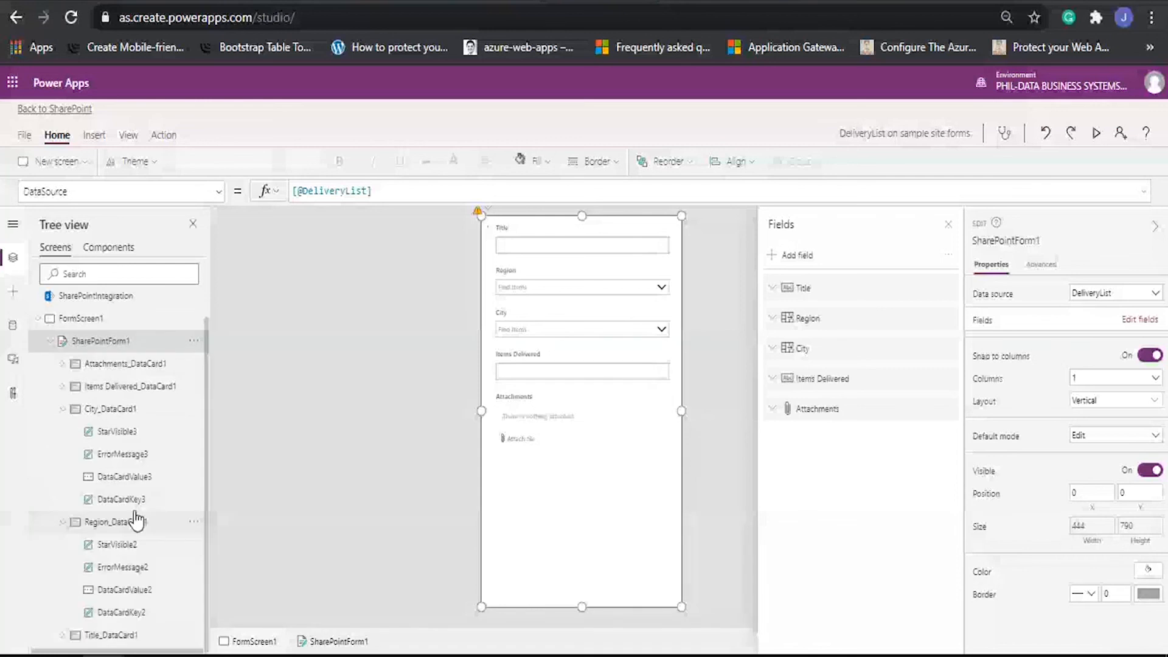
click(125, 477)
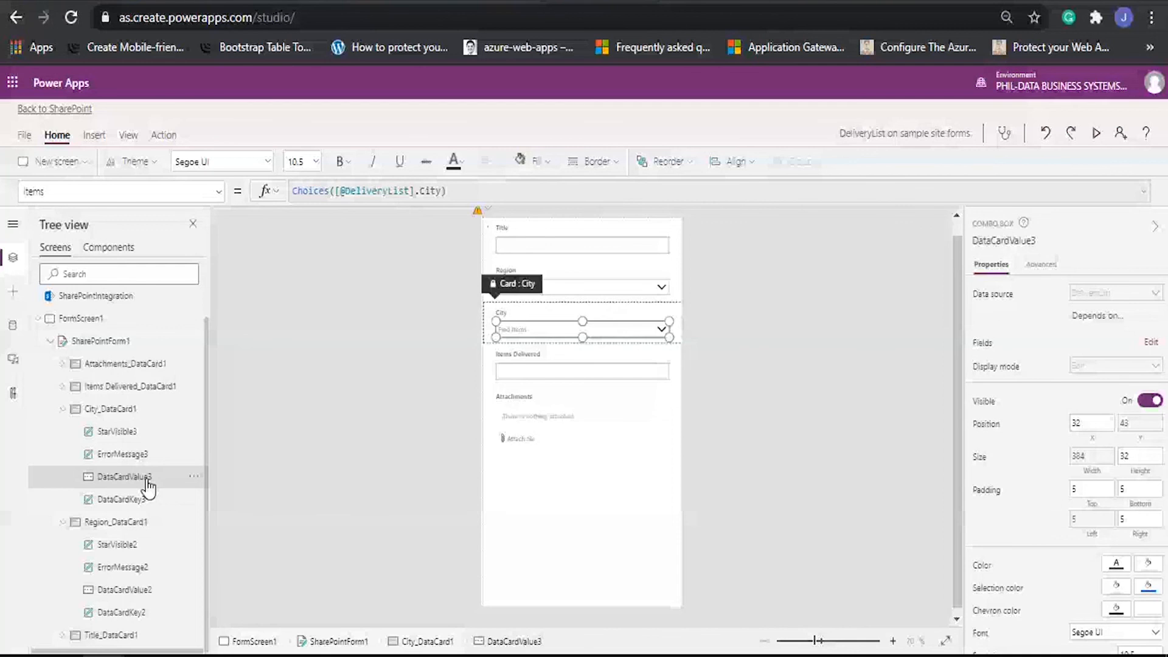
double_click(146, 479)
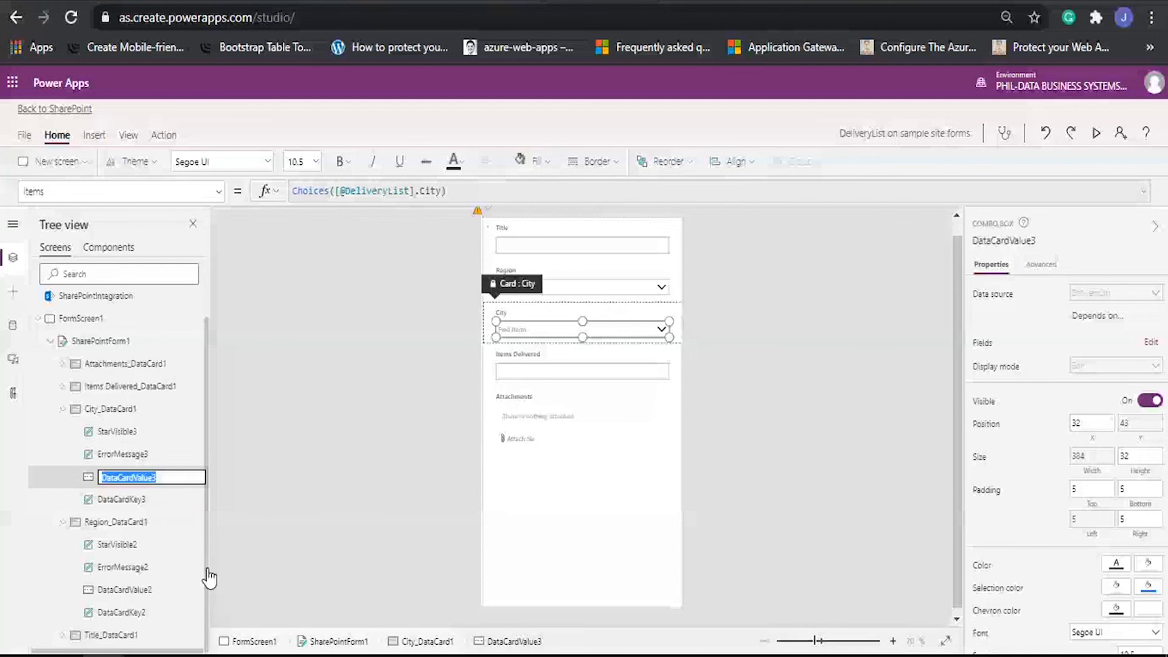
text(ddl)
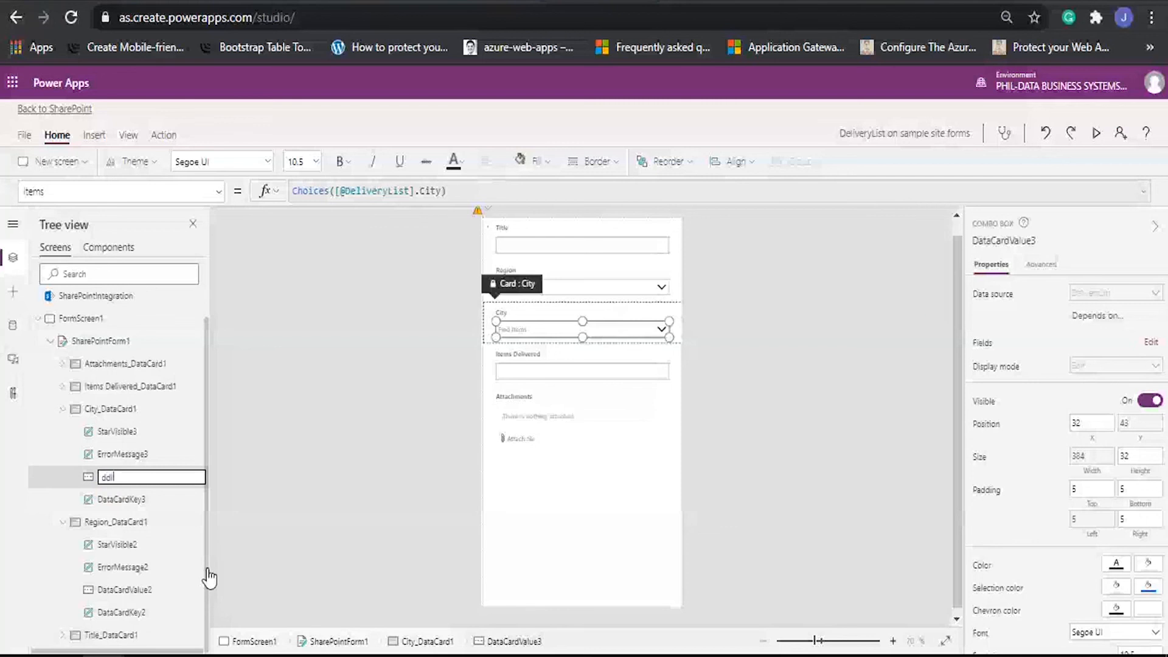
text(city)
click(242, 509)
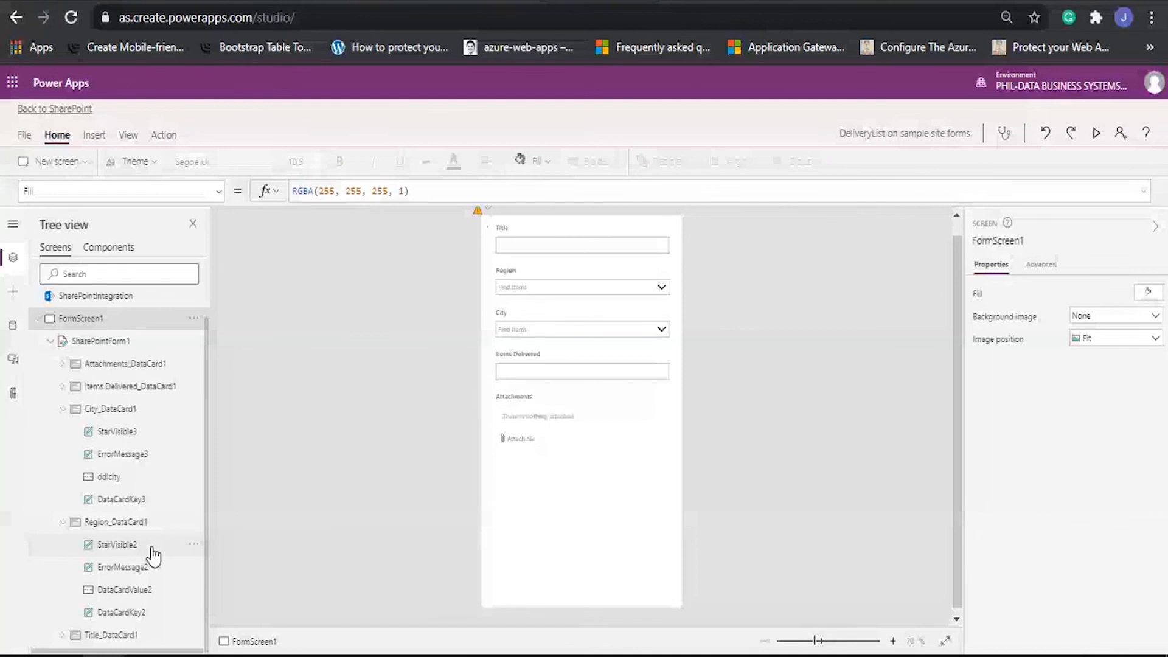
Rename the Region card's combo box as ddlregion.
double_click(167, 587)
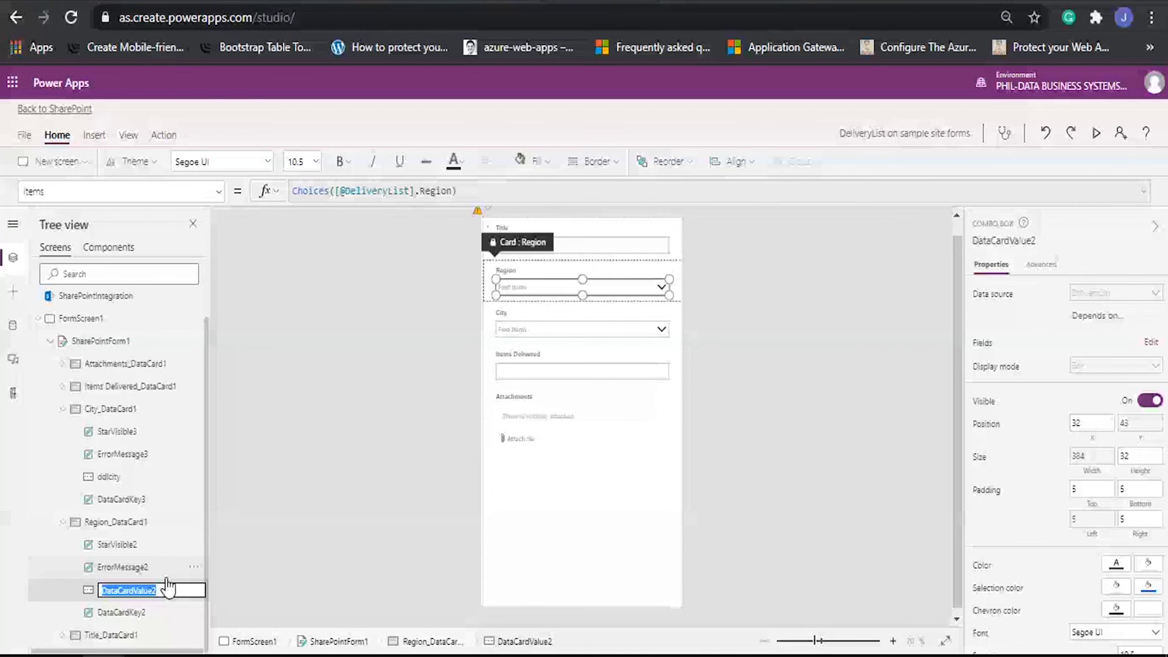
text(ddlregion)
key(Return)
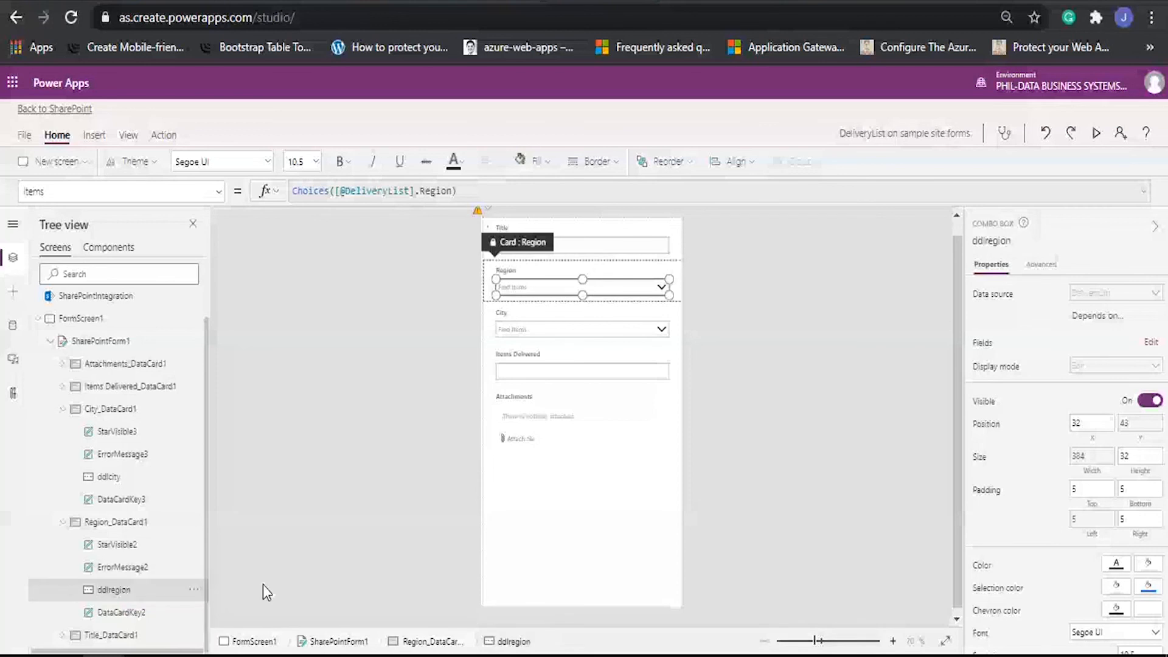
Add the CityList list from the sample site as a data source through the existing SharePoint connection.
click(16, 335)
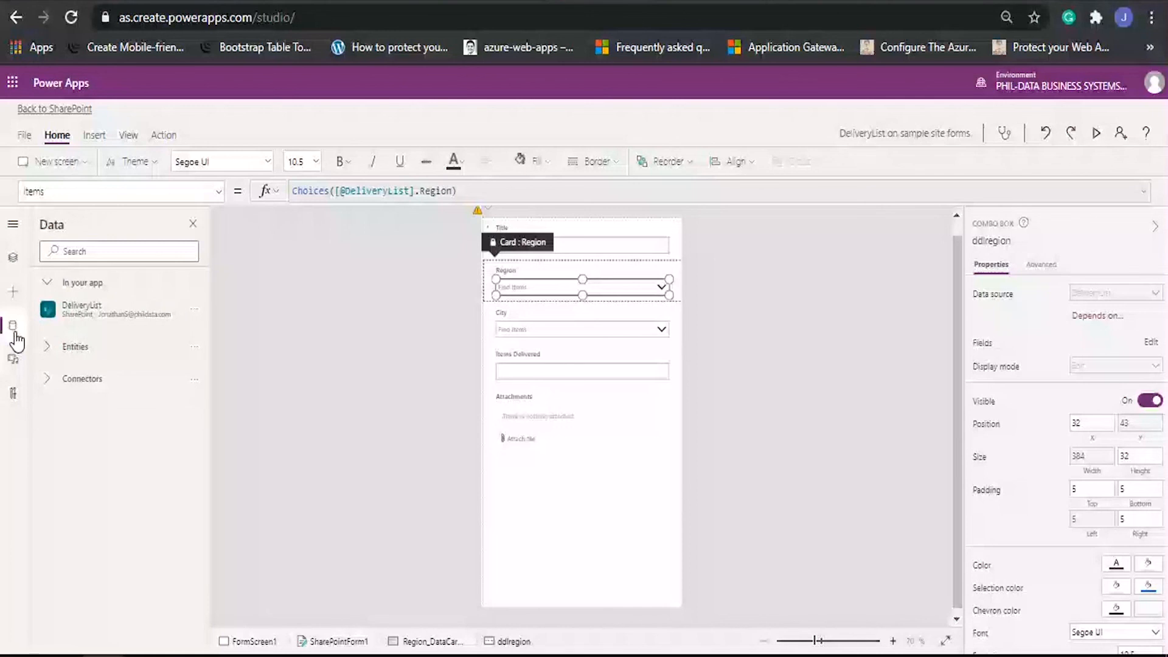
click(68, 379)
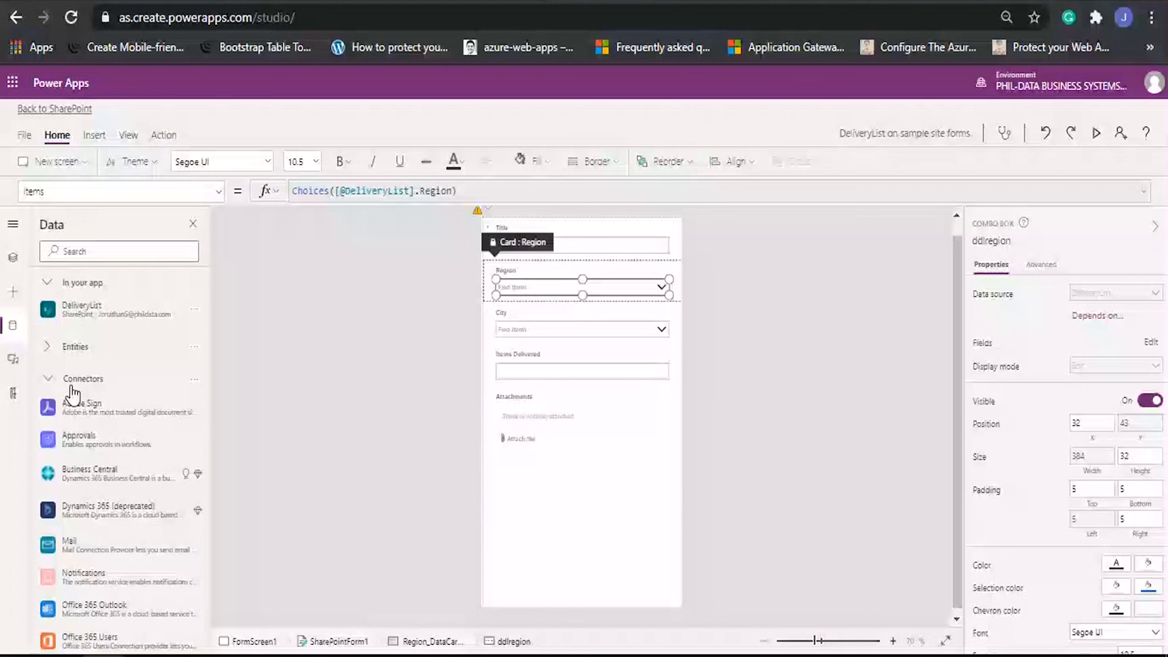
scroll(73, 426, down, 6)
click(64, 532)
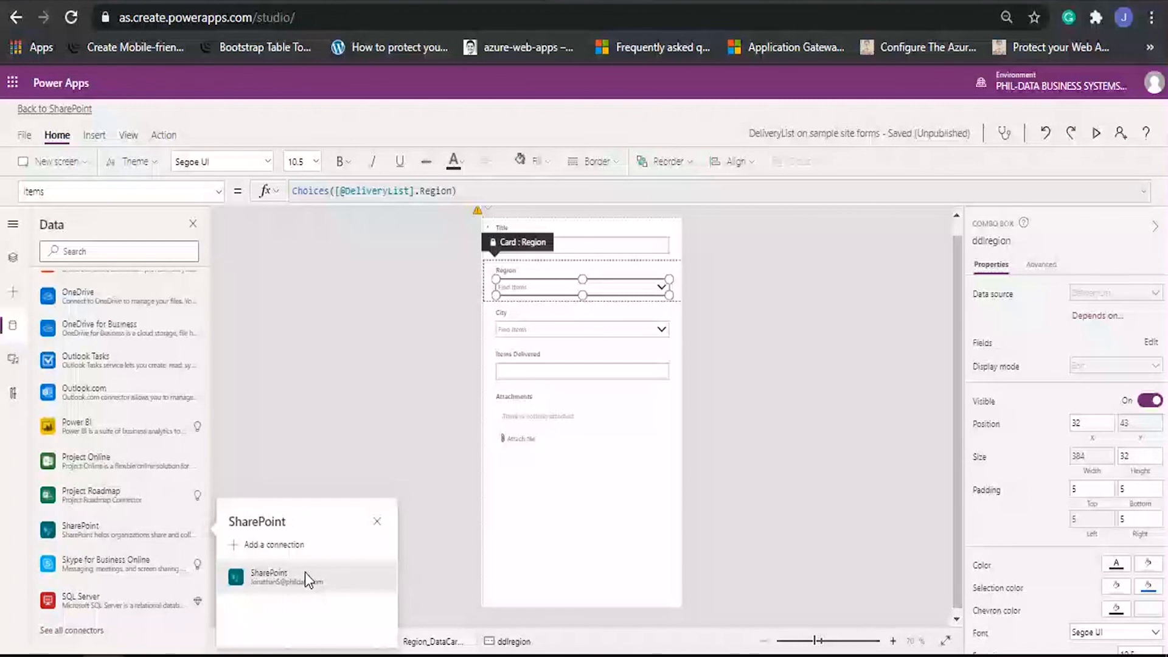
click(305, 576)
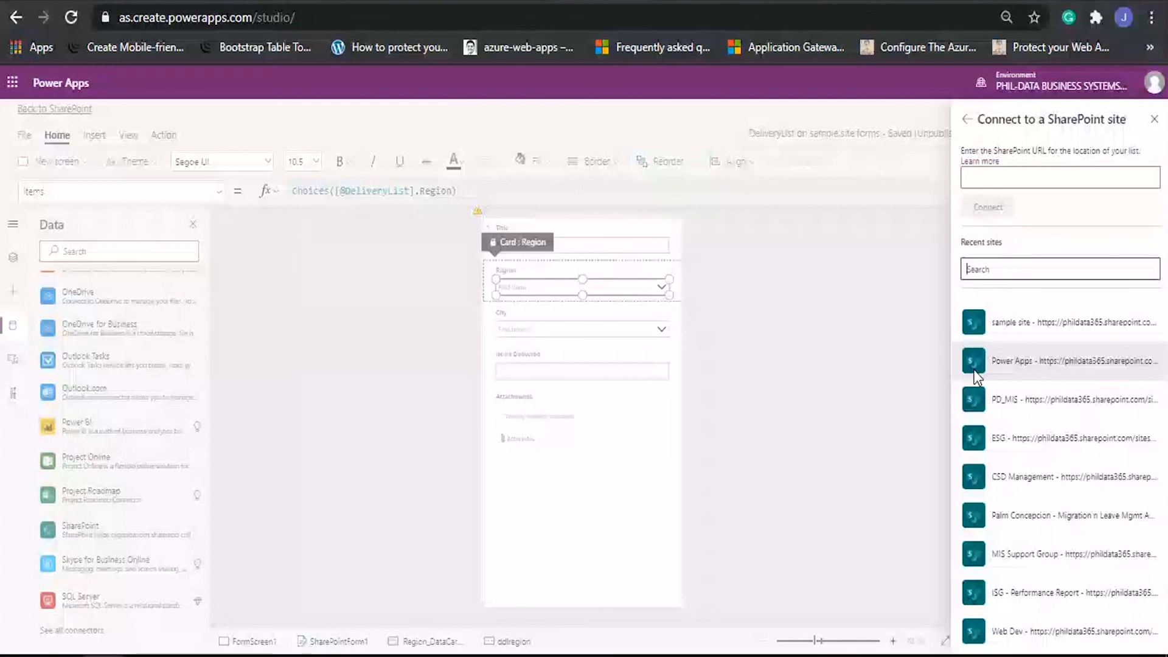
scroll(999, 462, down, 1)
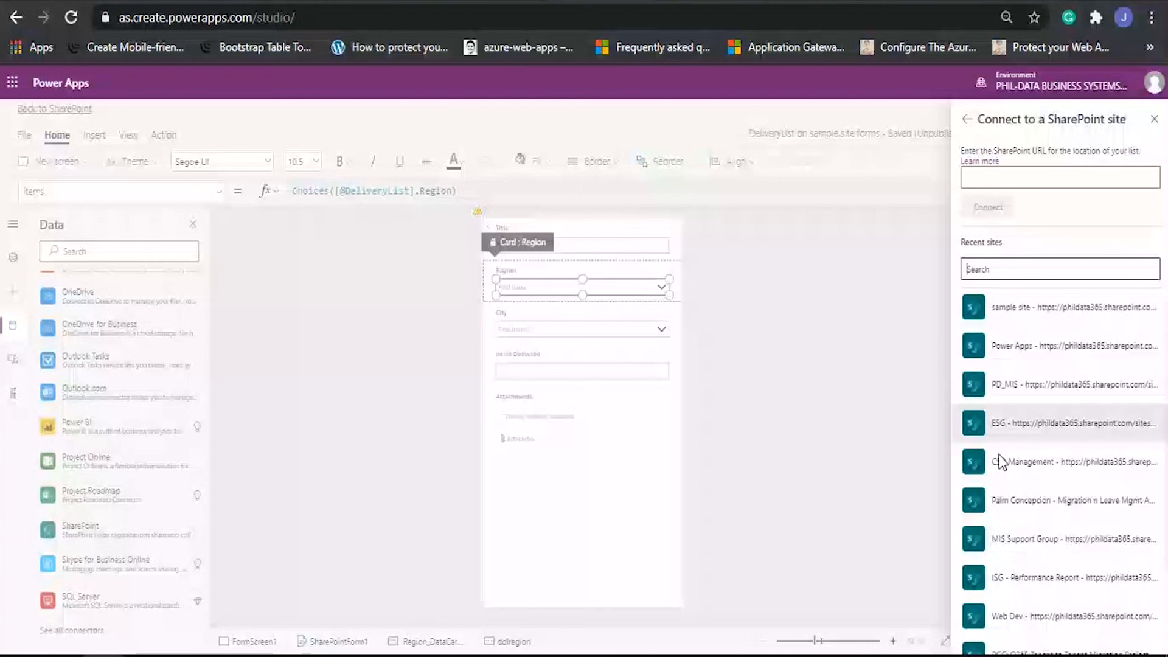
scroll(1004, 511, down, 2)
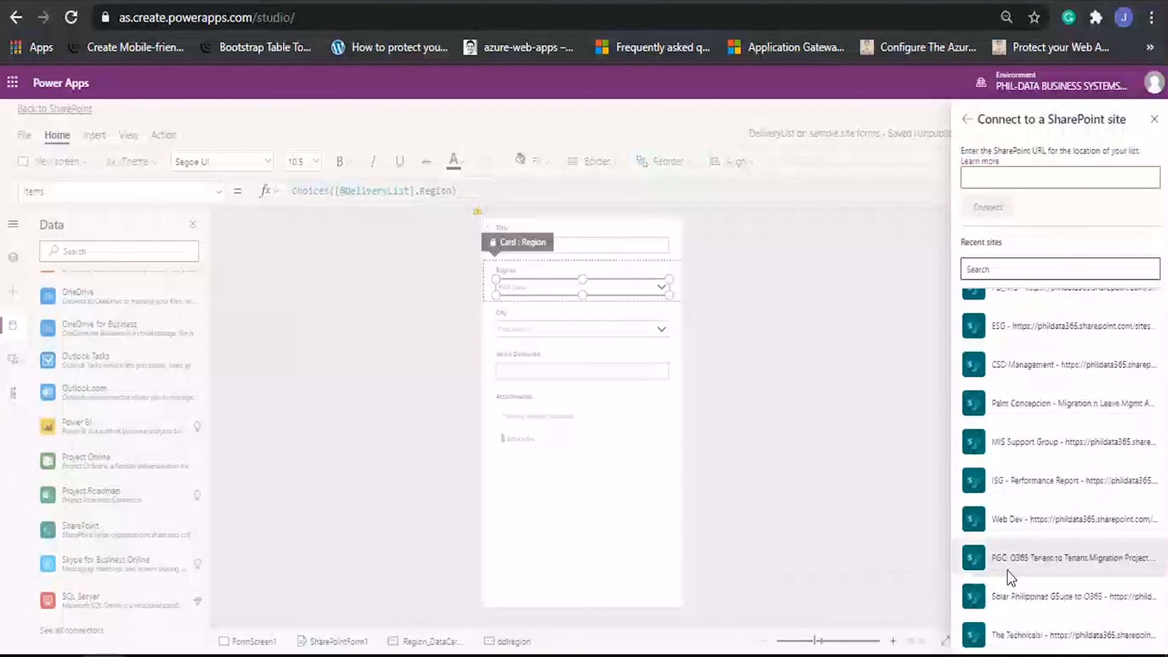
scroll(1011, 499, up, 3)
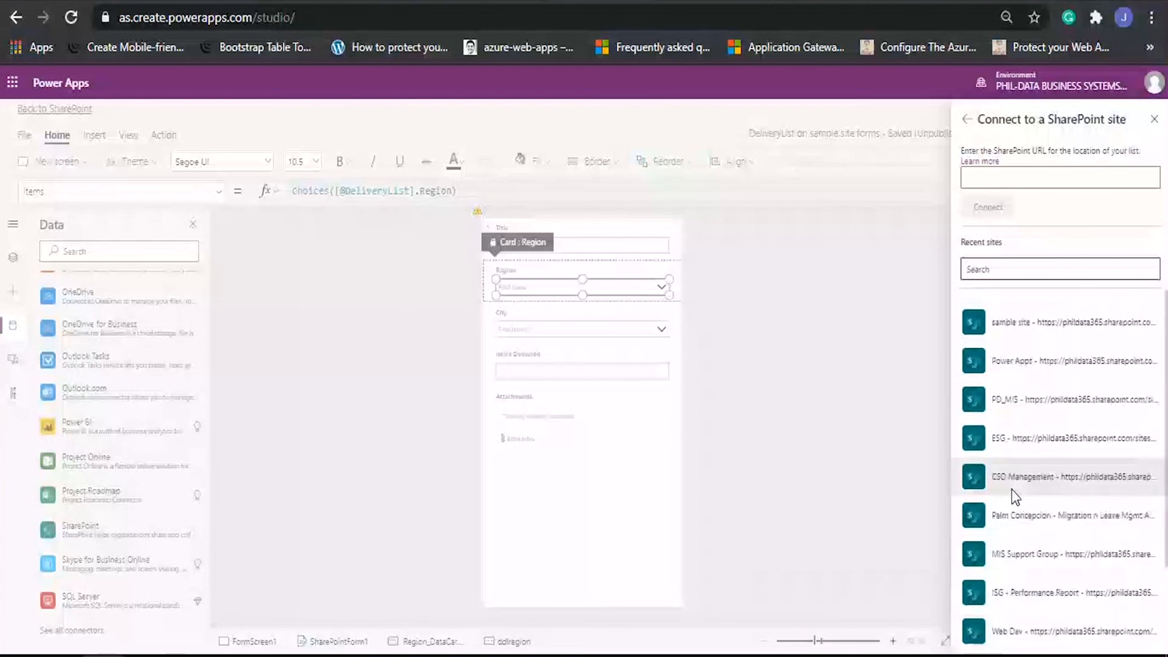
click(1019, 341)
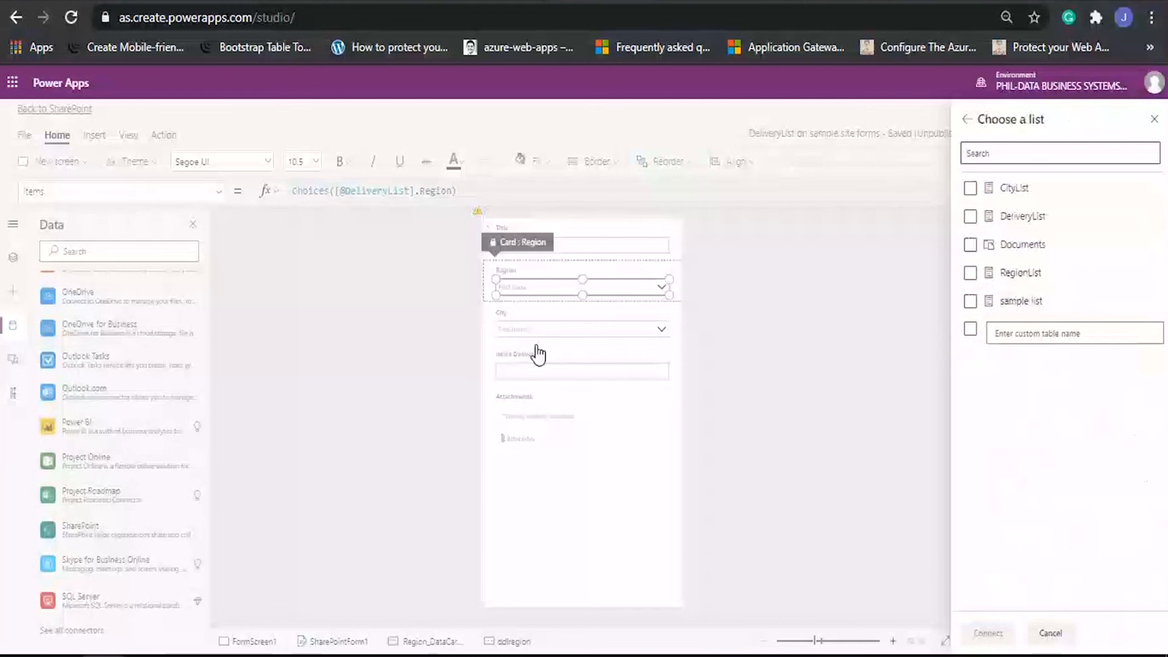
click(969, 188)
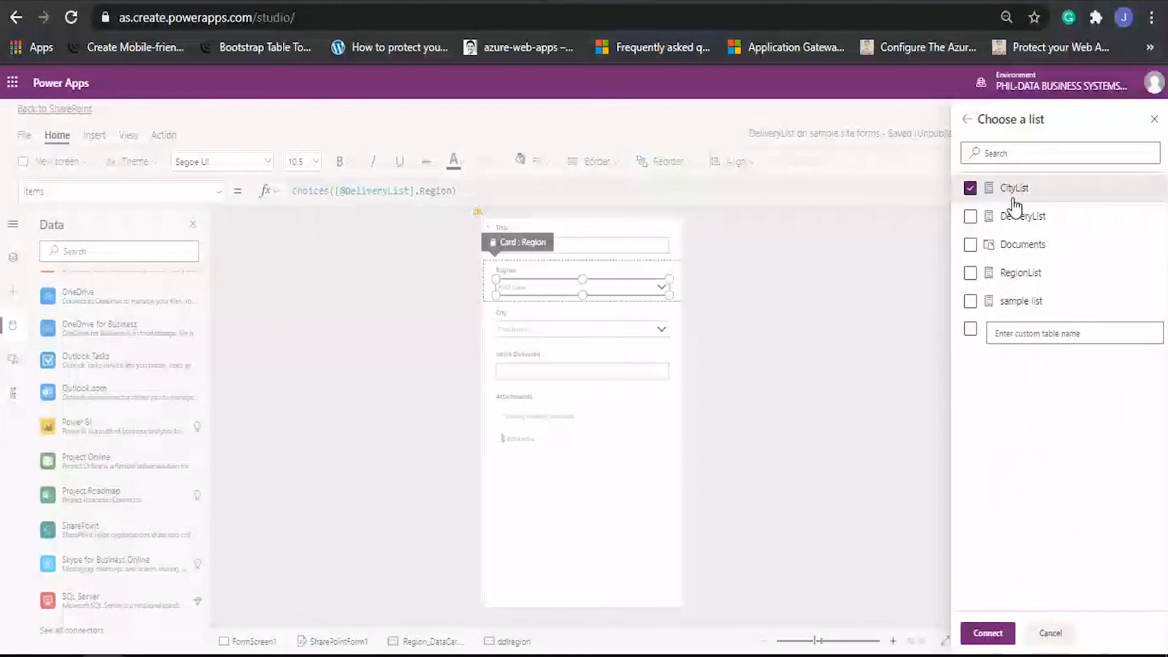
click(990, 634)
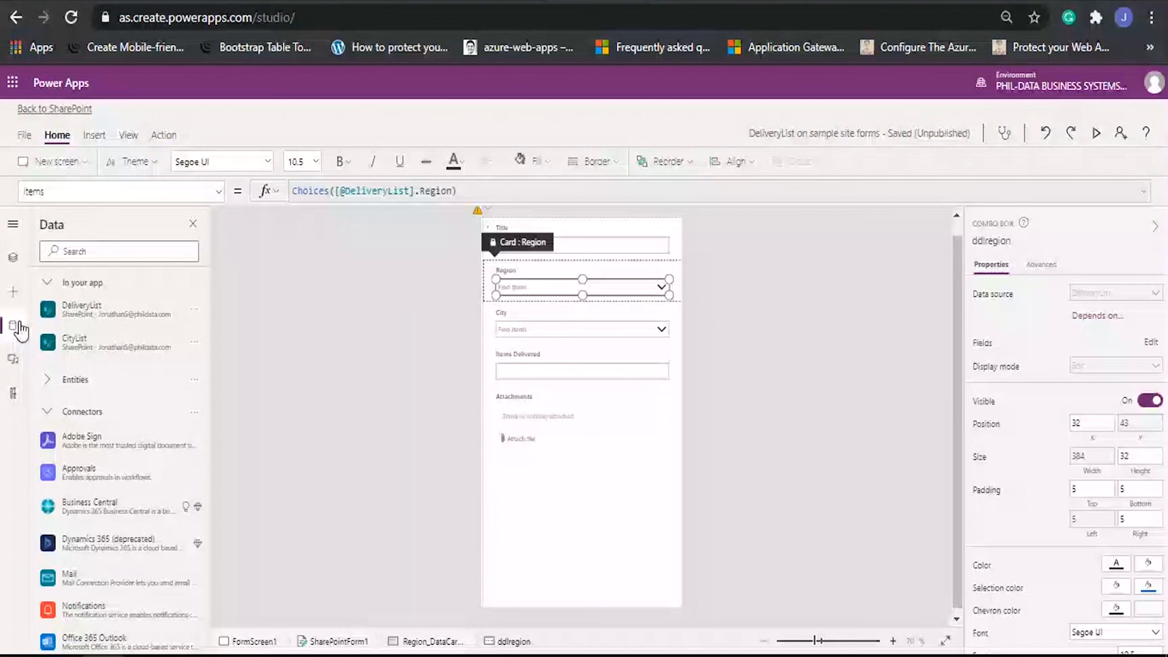
Select the City card's ddlcity combo box in the form and unlock its card for property changes.
click(15, 260)
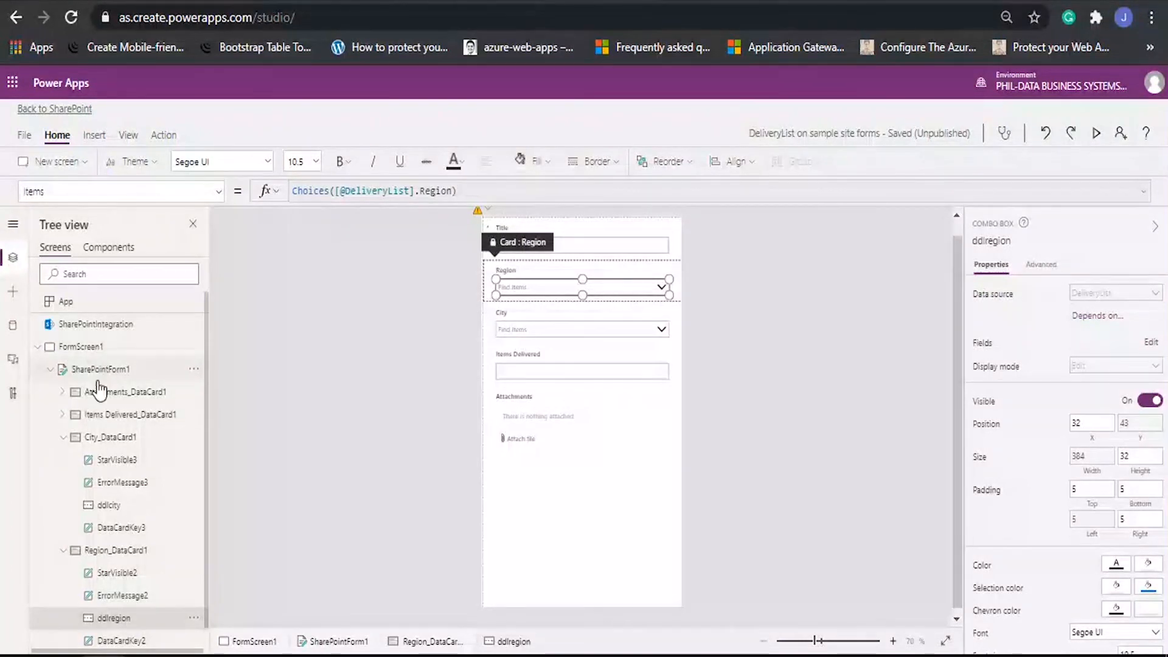
scroll(97, 389, down, 1)
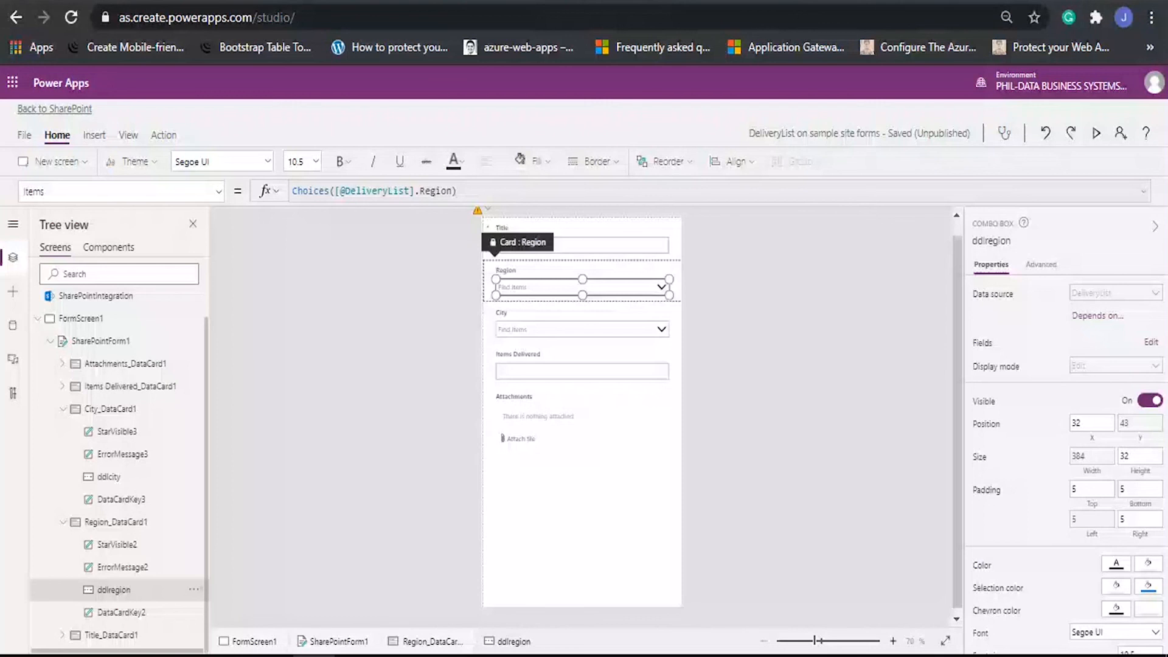
click(522, 331)
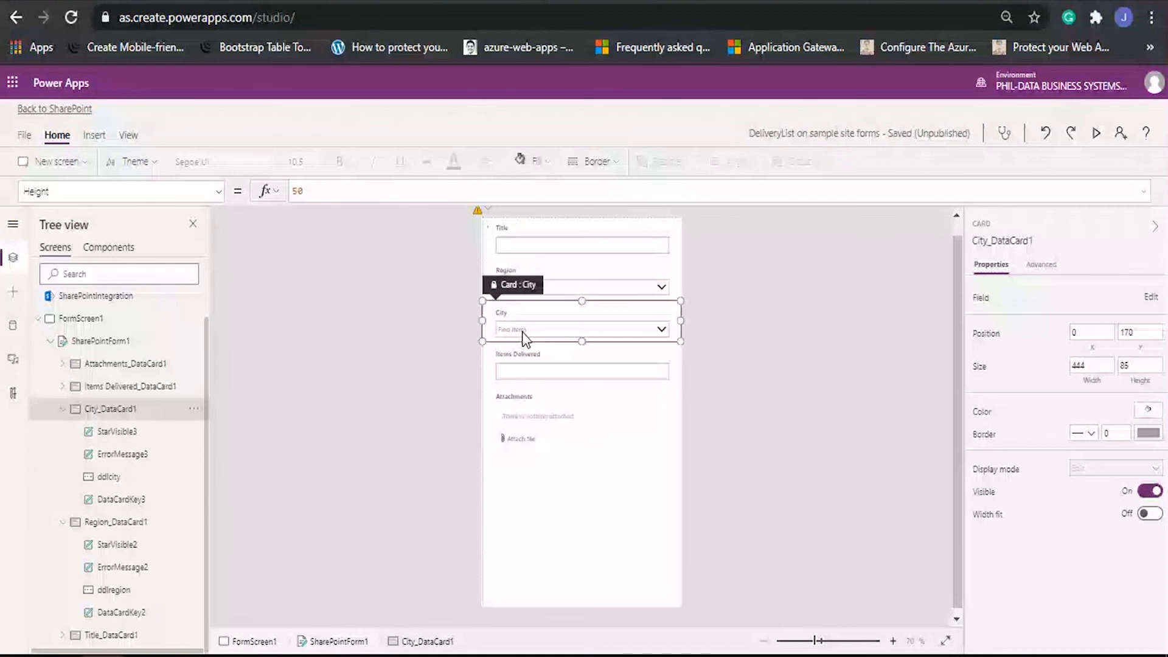
click(523, 330)
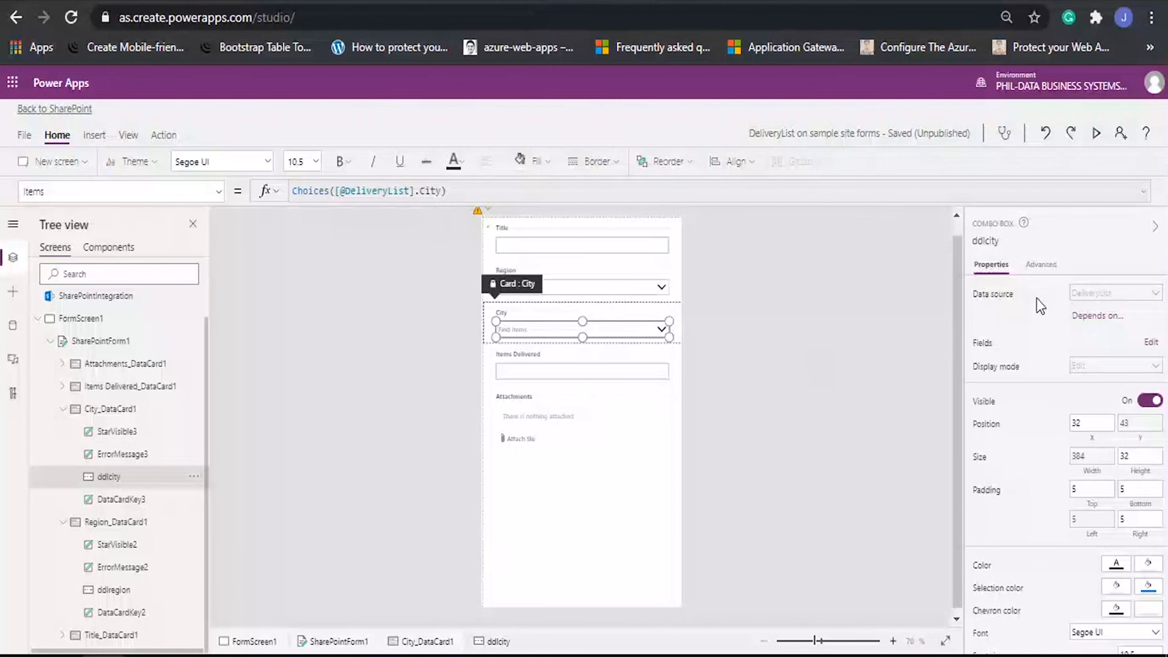
click(1041, 265)
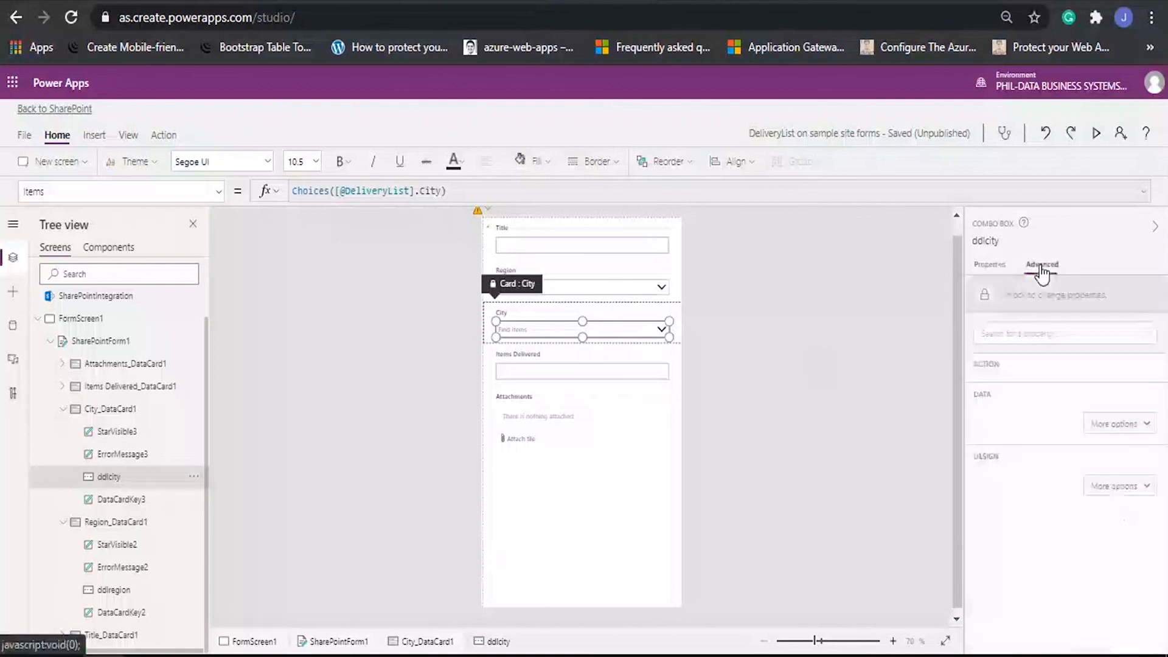
click(986, 296)
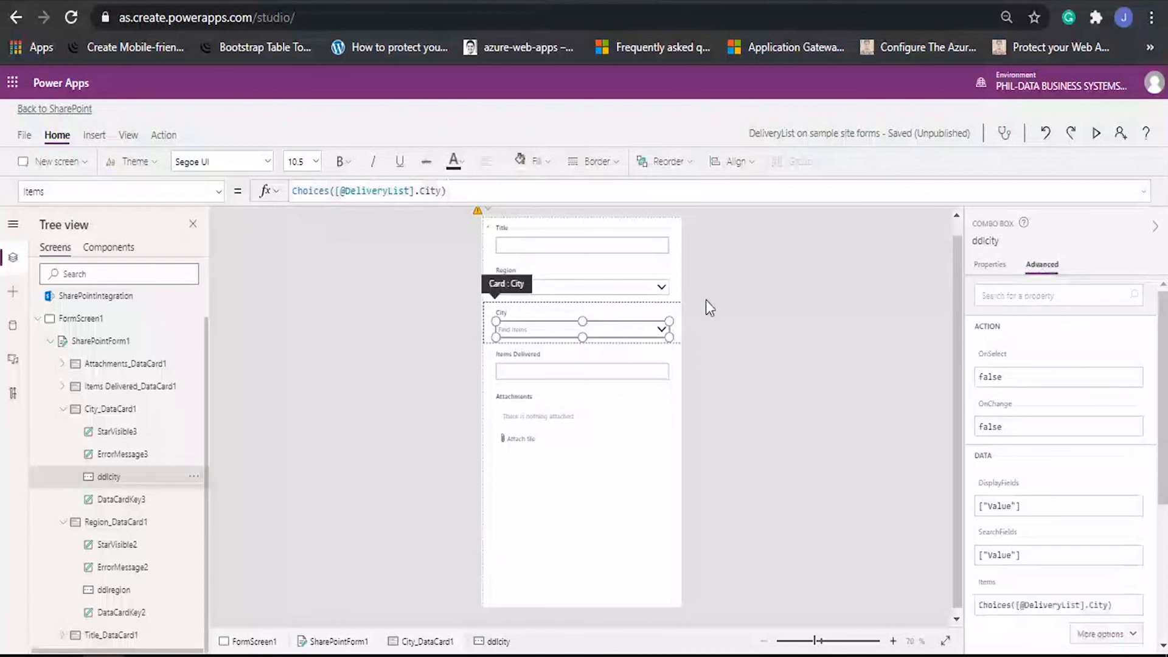
Select the Region card's ddlregion combo box and unlock its card for property changes.
click(608, 291)
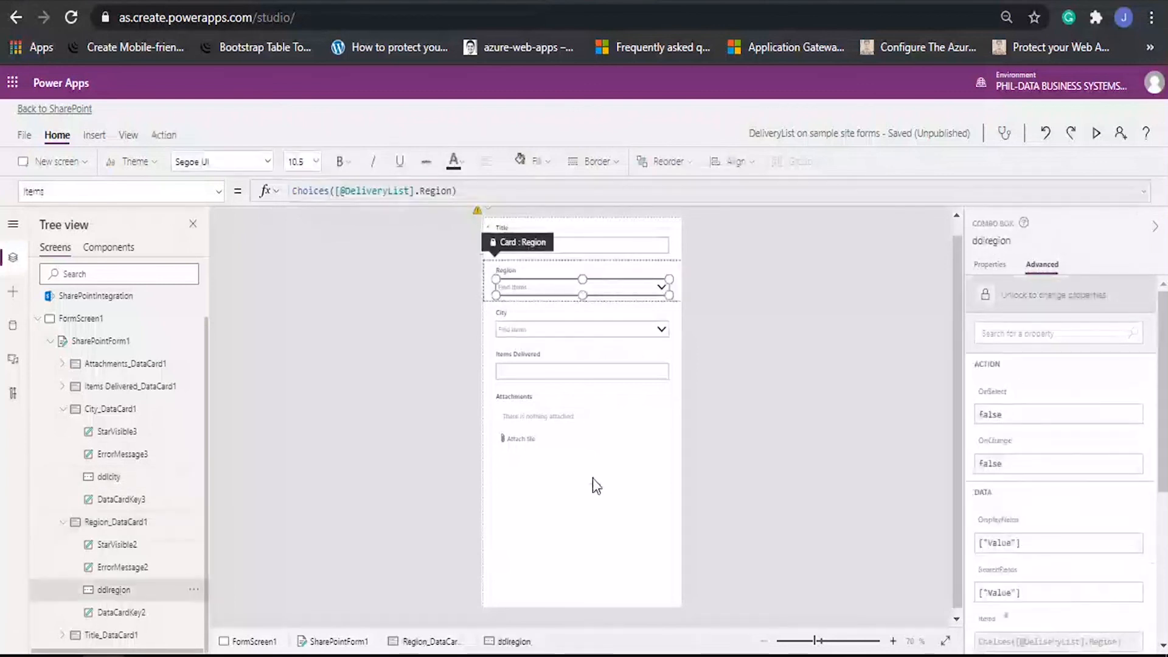
click(604, 512)
click(570, 290)
click(571, 287)
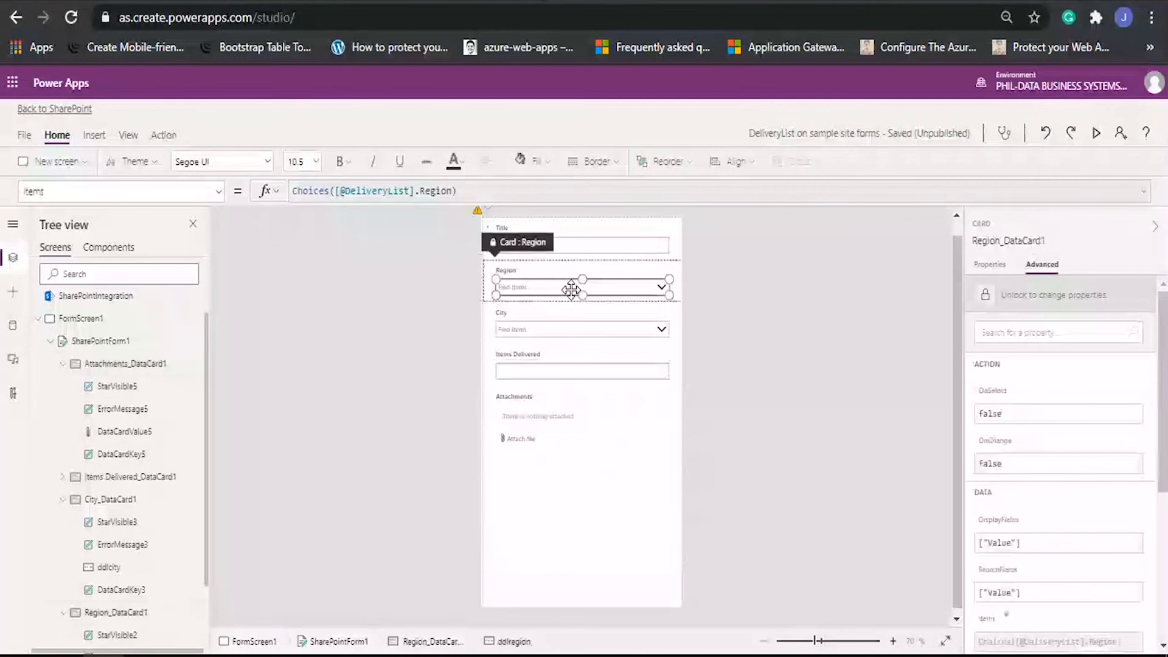
click(986, 298)
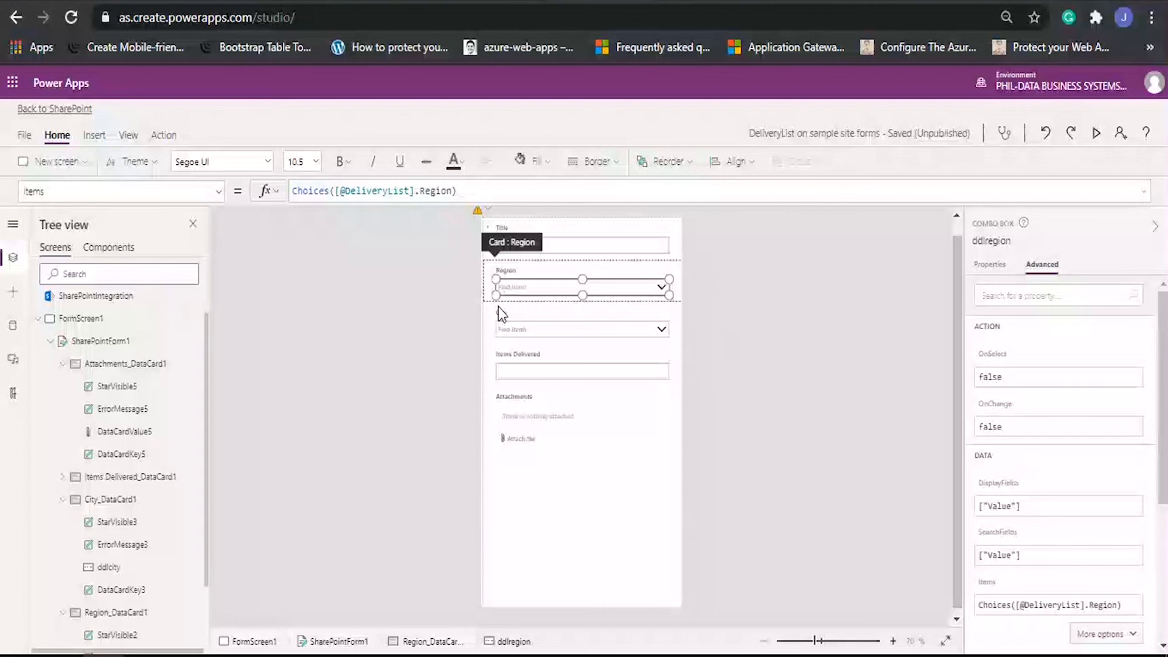
Replace ddlcity's Items formula with the ForAll/Filter template on TaskList, comparing ActivityType.Id to DataCardValue2.Selected.Id and returning Value: Title and Id: ID.
click(530, 323)
click(524, 331)
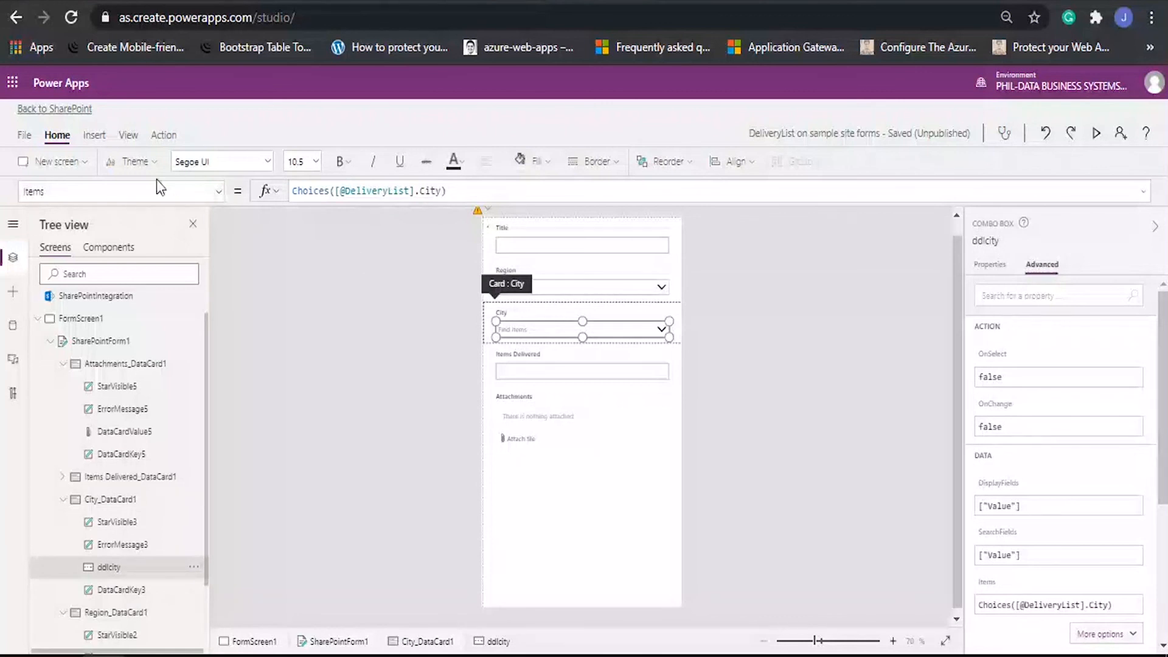
click(215, 193)
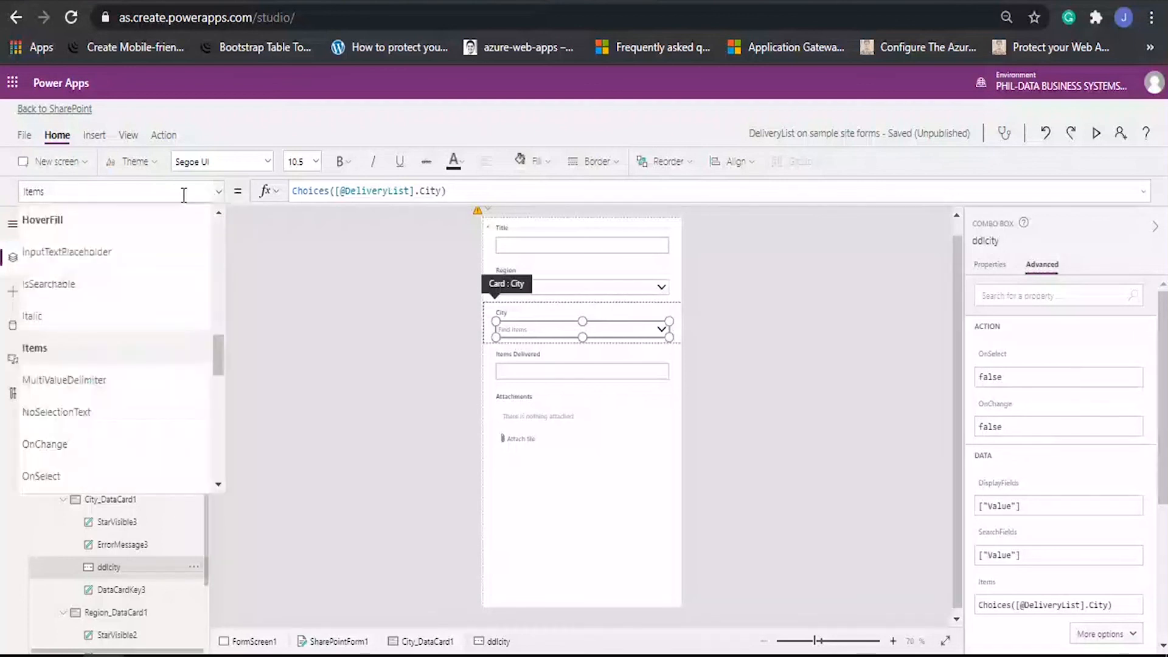
click(9, 196)
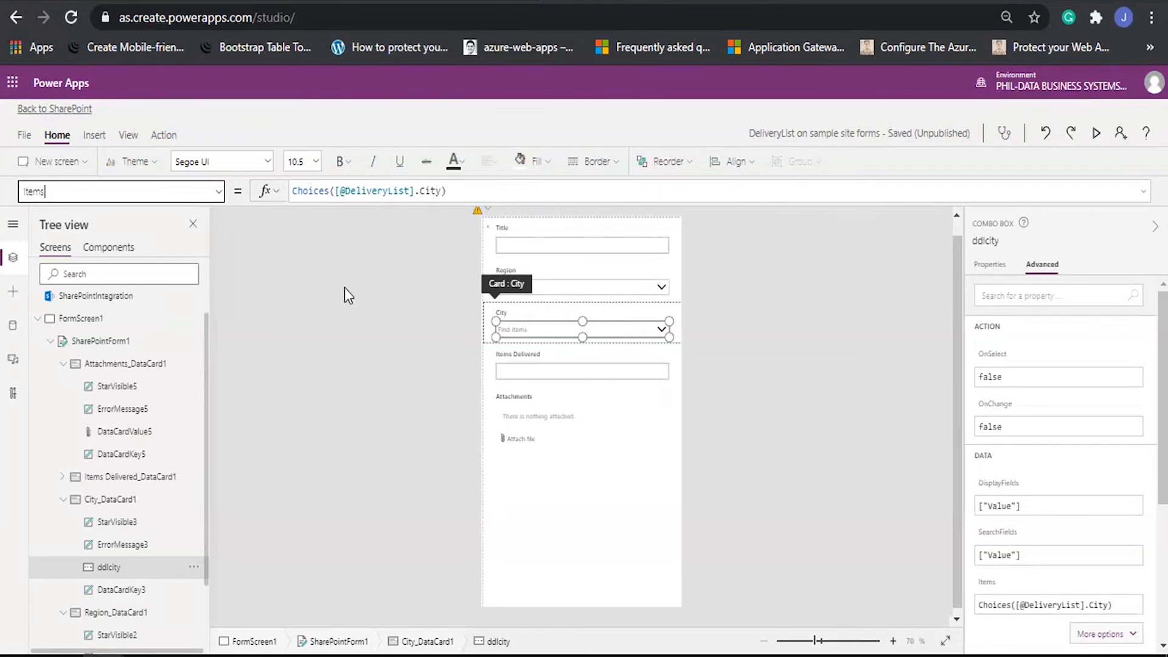
click(278, 194)
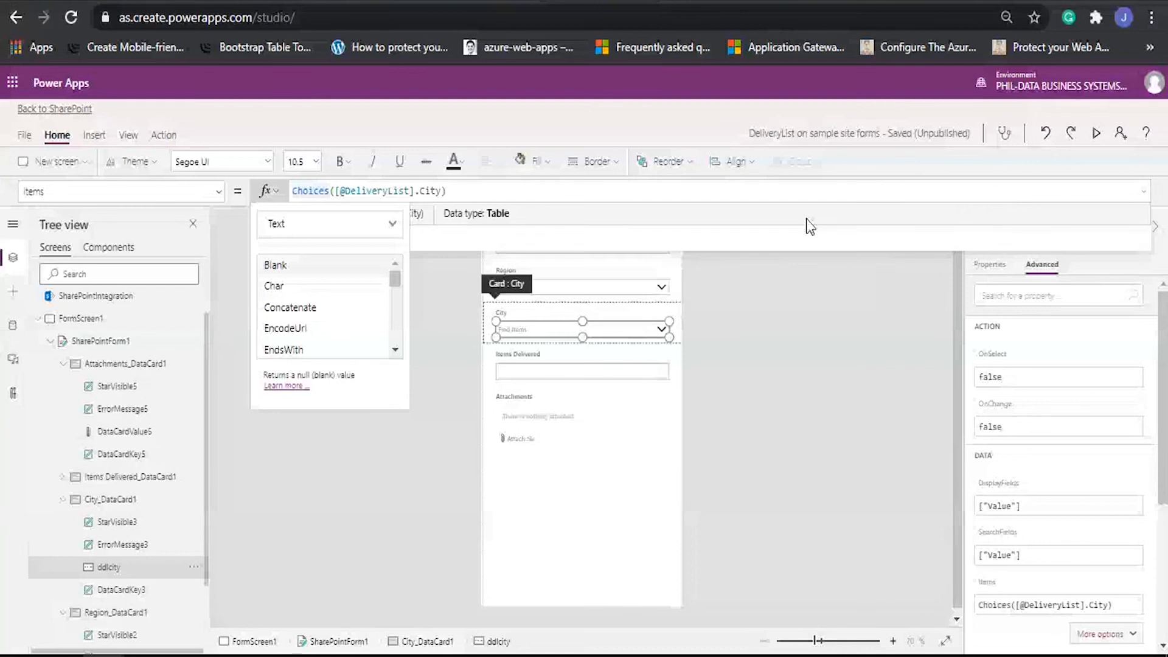
drag(814, 225, 828, 407)
click(476, 193)
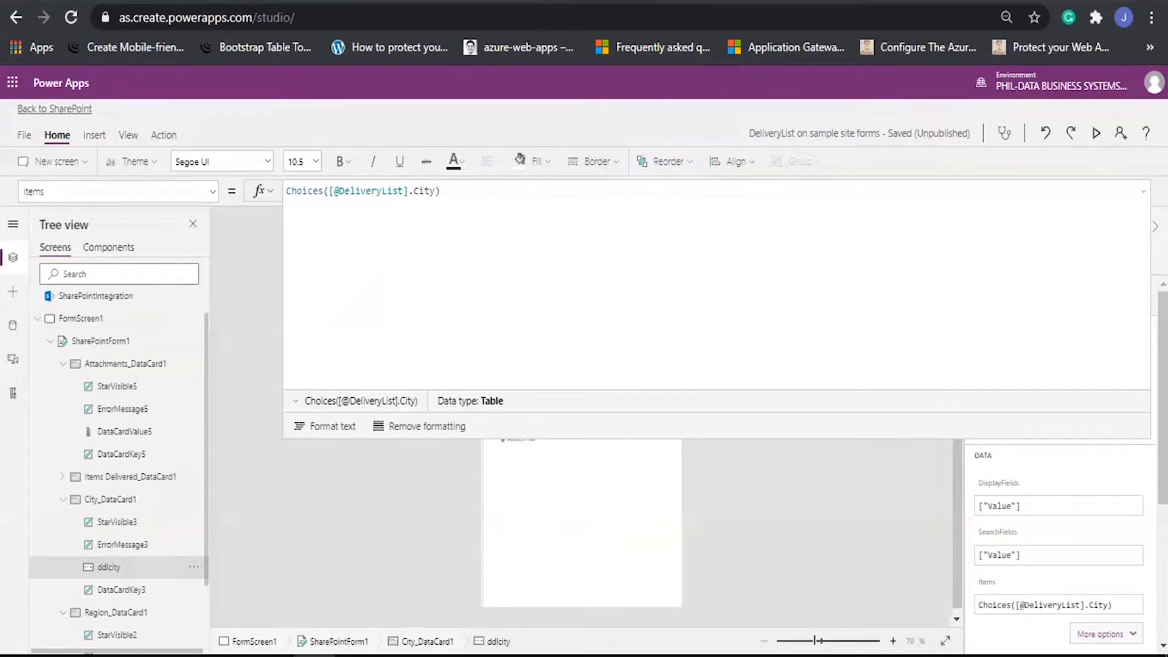
click(469, 308)
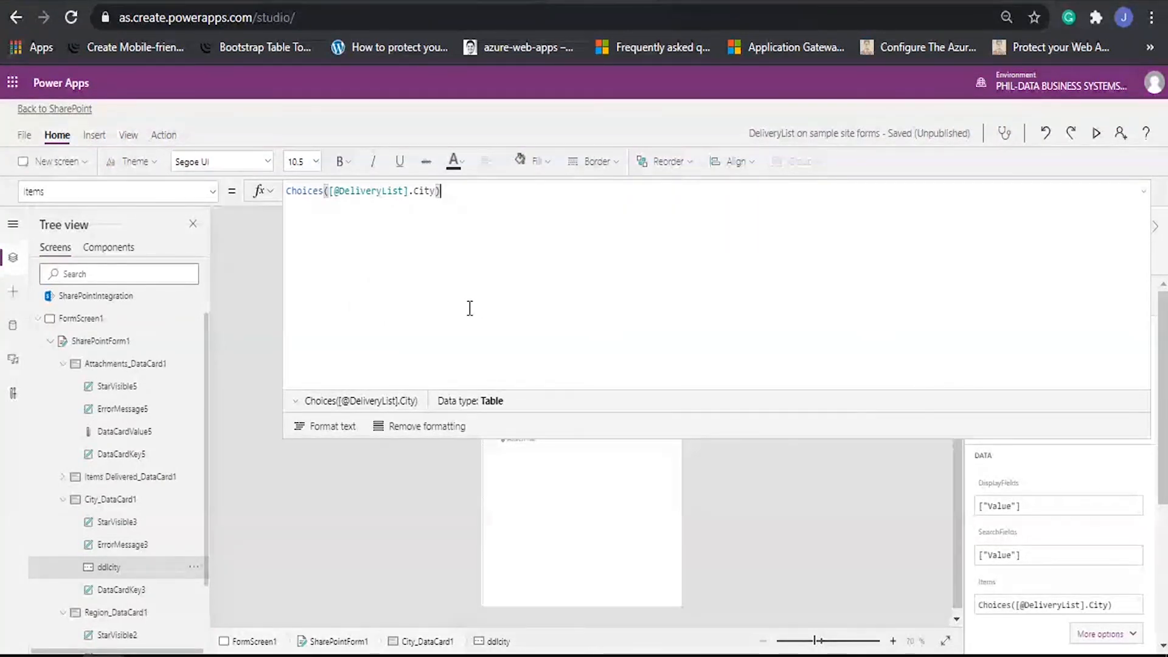
key(ctrl+a)
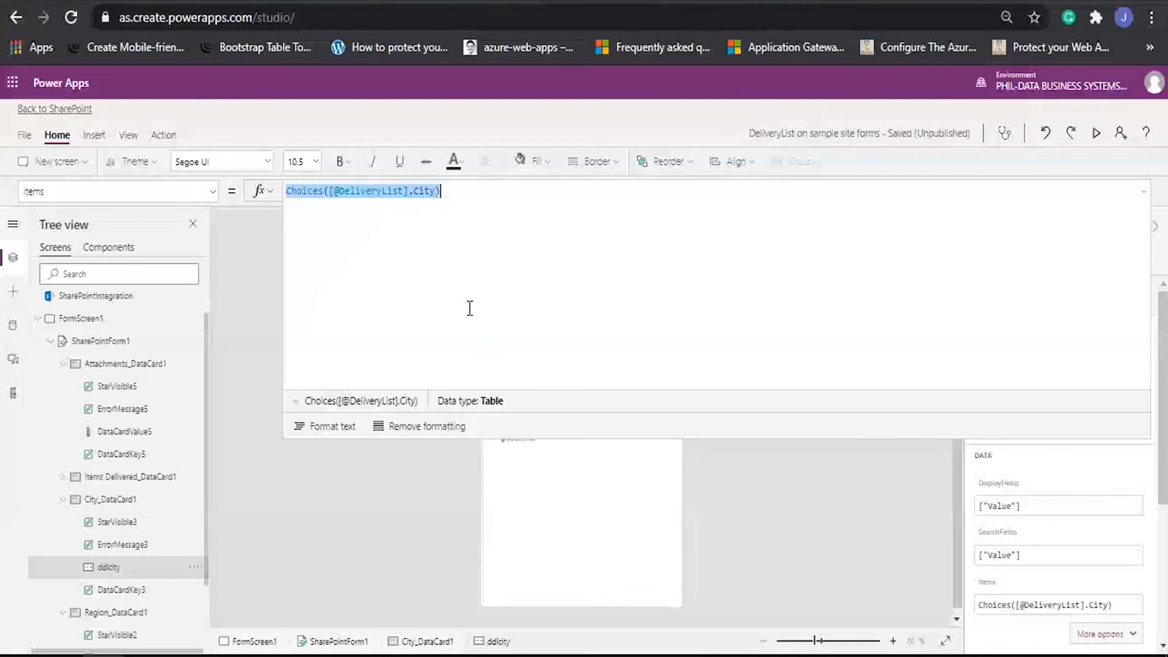
text(ForAll(     Filter(             TaskList, // SharePoint Tasklist             (ActivityType.Id) = DataCardValue2.Selected.Id // ActivityType.Id - Name of lookup column in TaskList and DataCardValue2 is the dropdownlist control of App's ActivityType         )     ,     {         Value: Title, // Create a new item with Value/Id, which will save correct         Id: ID // It's important to have Value as the first field!     } ))
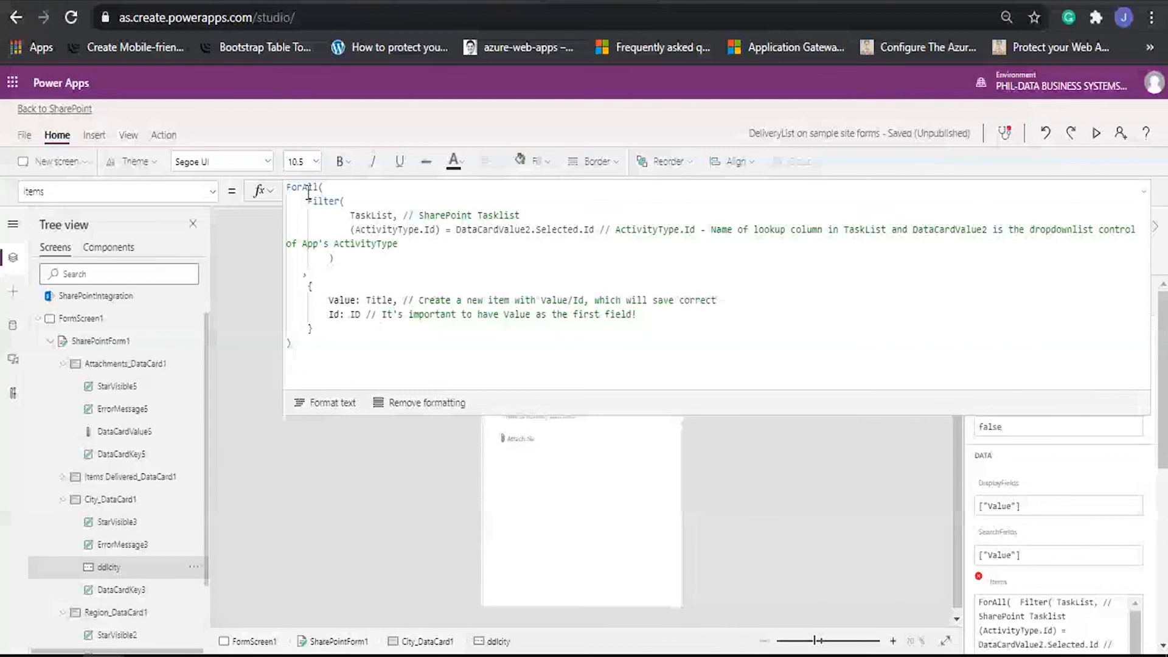
Change the Filter source in ddlcity's Items formula to CityList and reword its comment as "SharePoint city list".
double_click(372, 212)
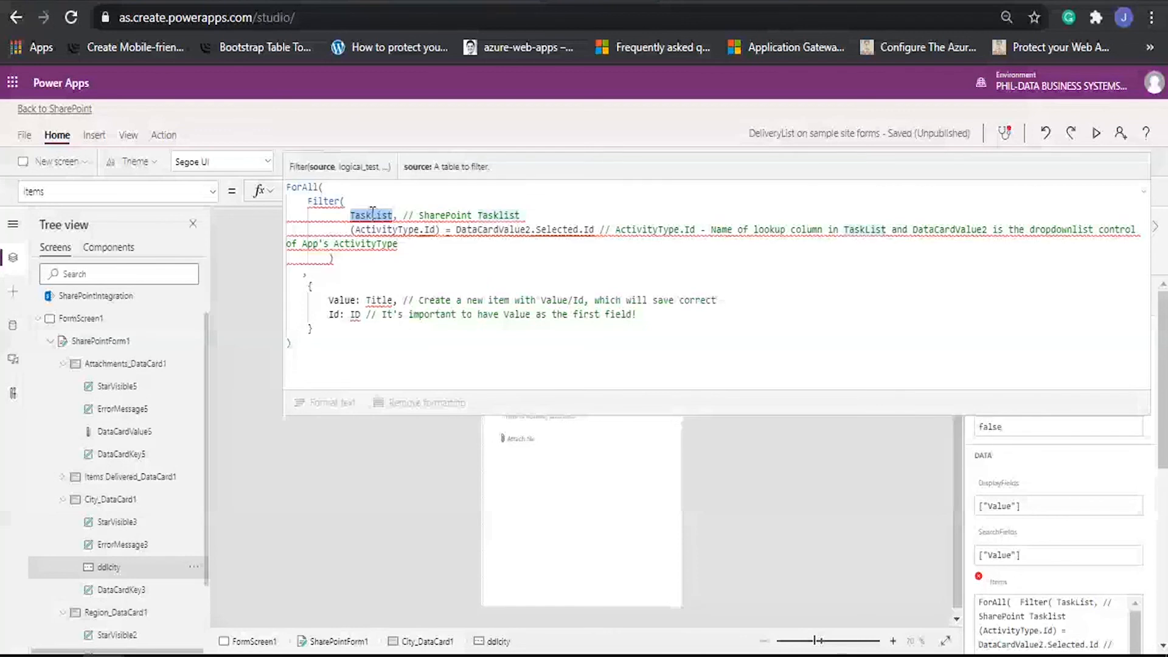
text(CityList)
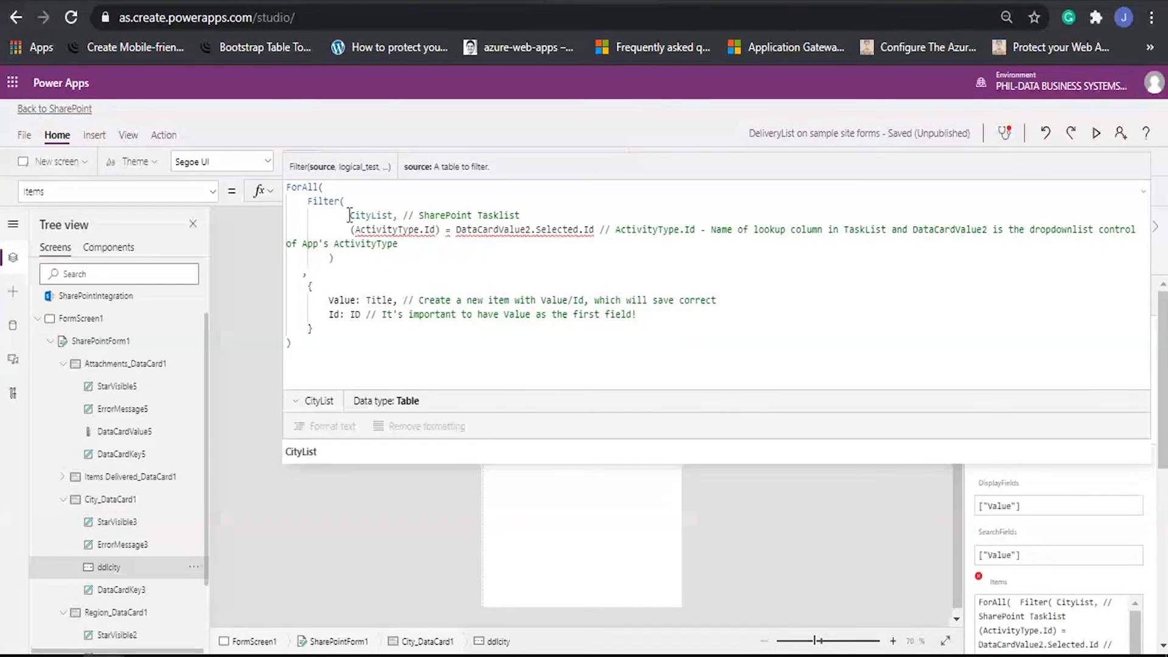
double_click(351, 215)
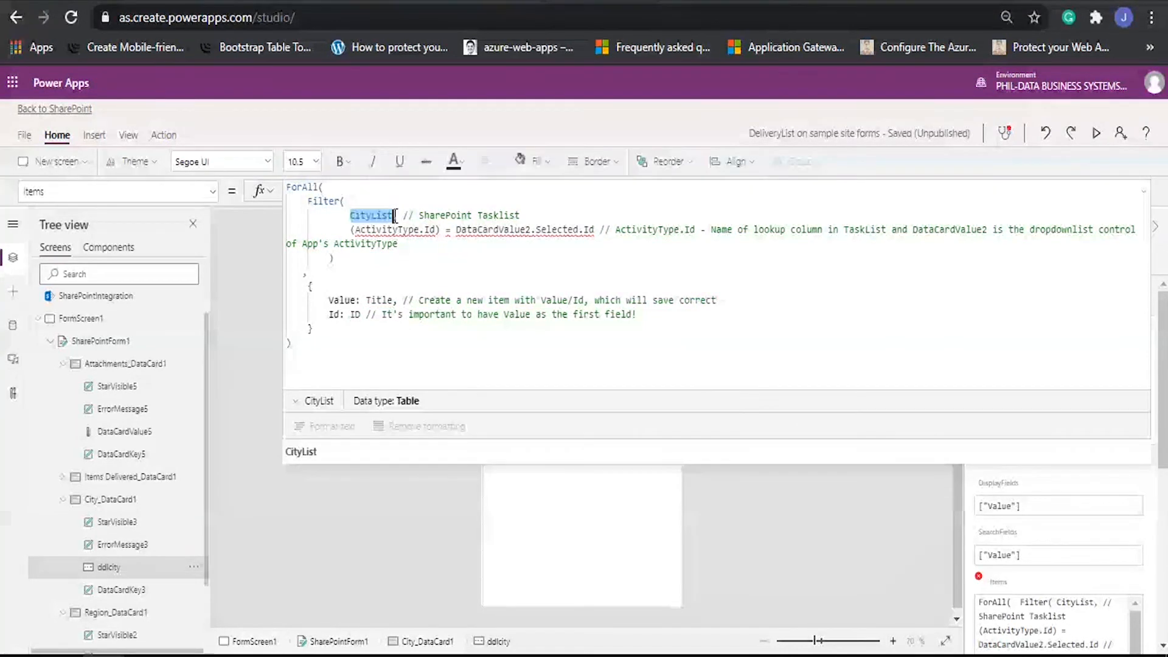
double_click(486, 215)
text(city)
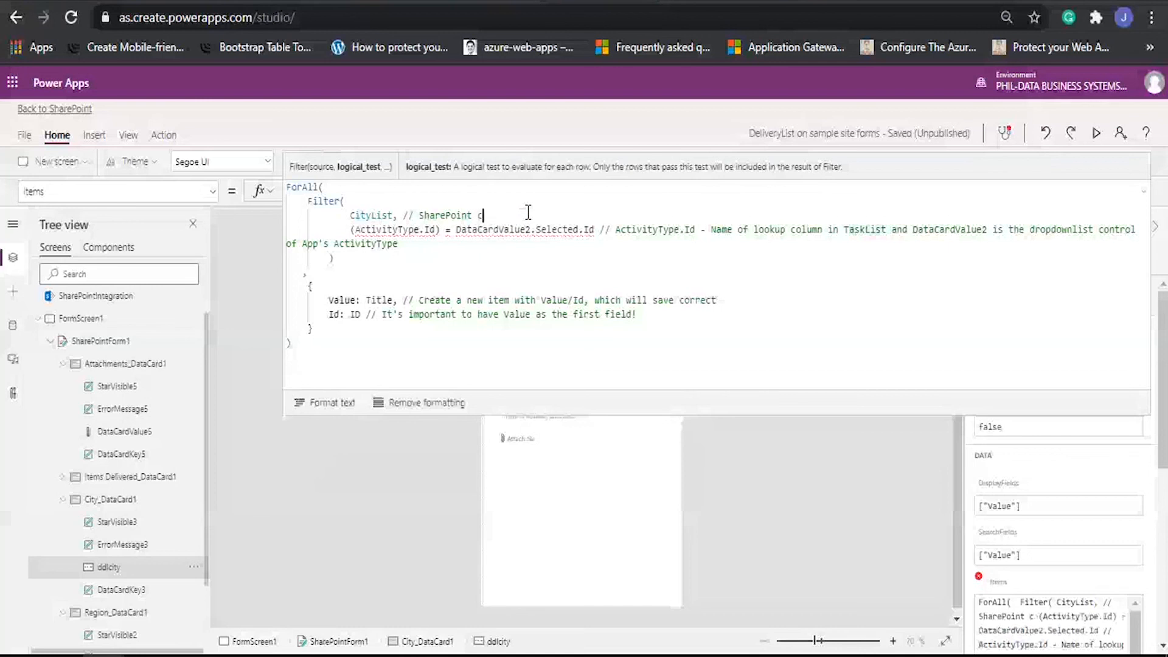
text( list)
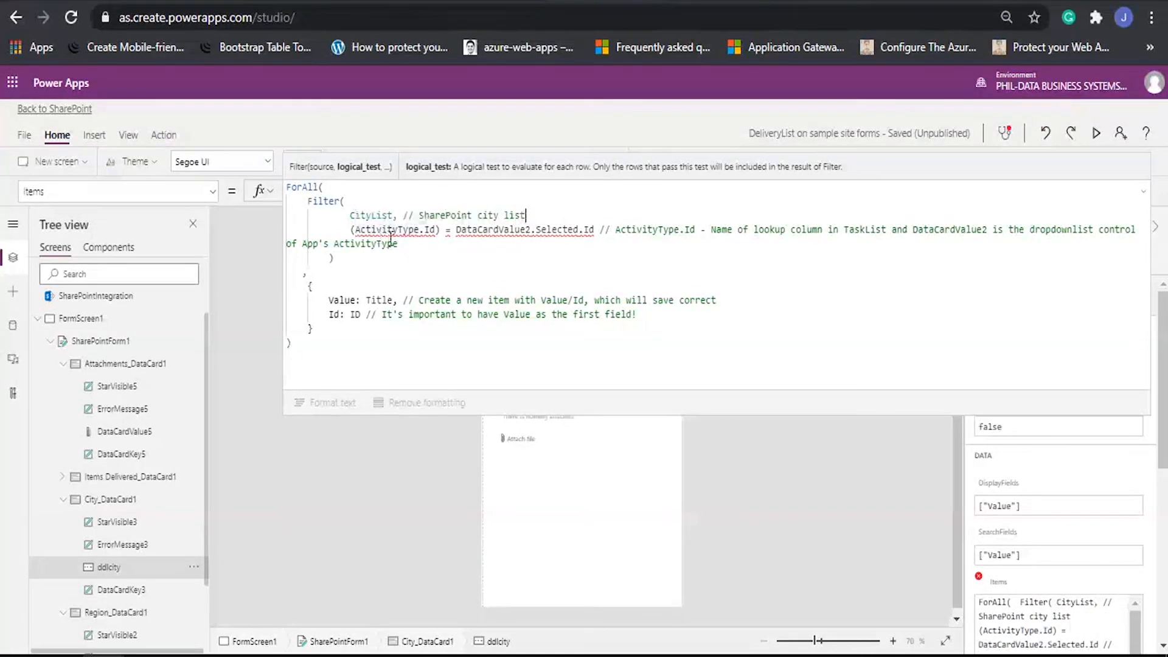
Replace ActivityType with Region in the Filter condition of ddlcity's Items formula, so the left side reads Region.Id.
click(409, 230)
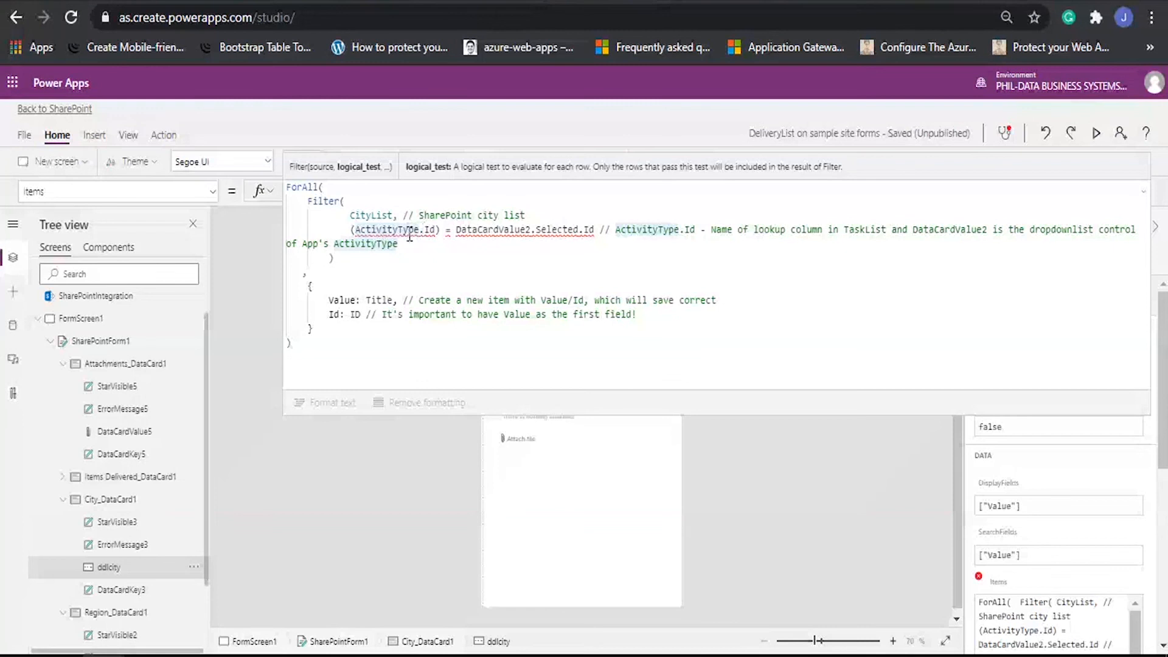
mouse_move(418, 236)
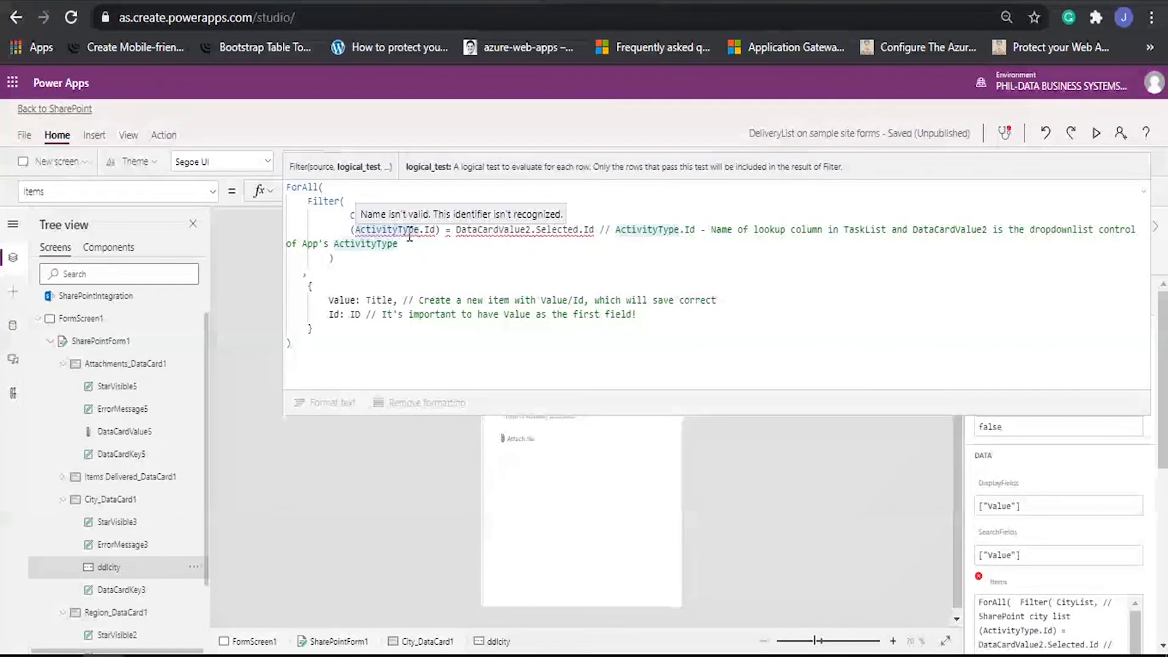
click(437, 234)
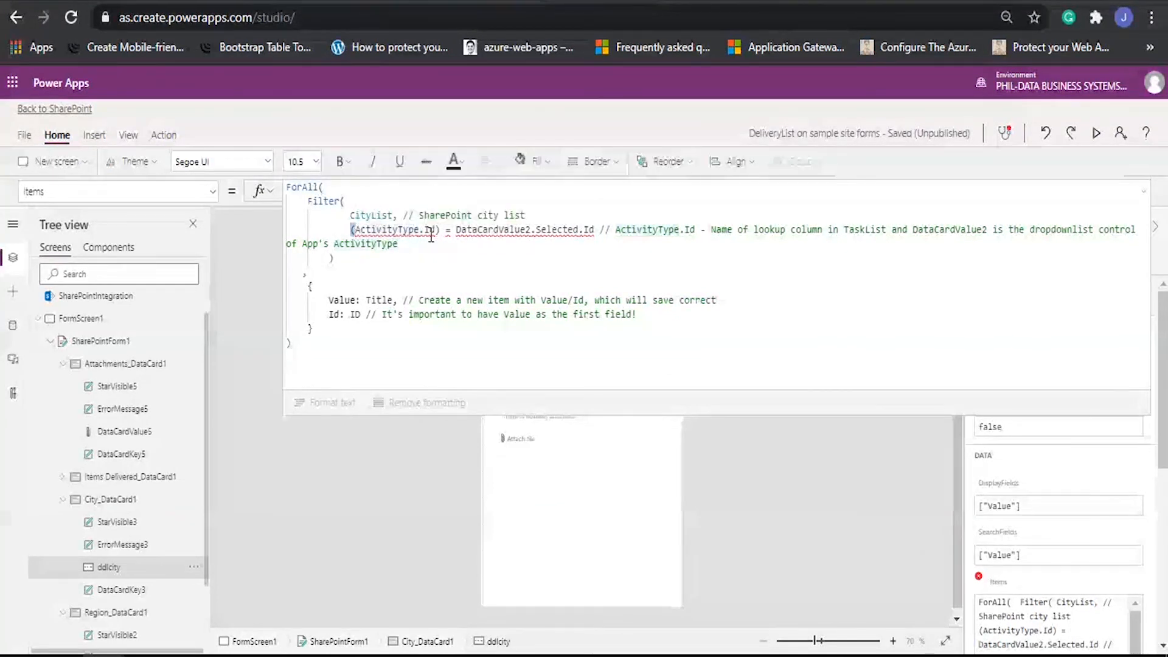
drag(418, 231, 354, 234)
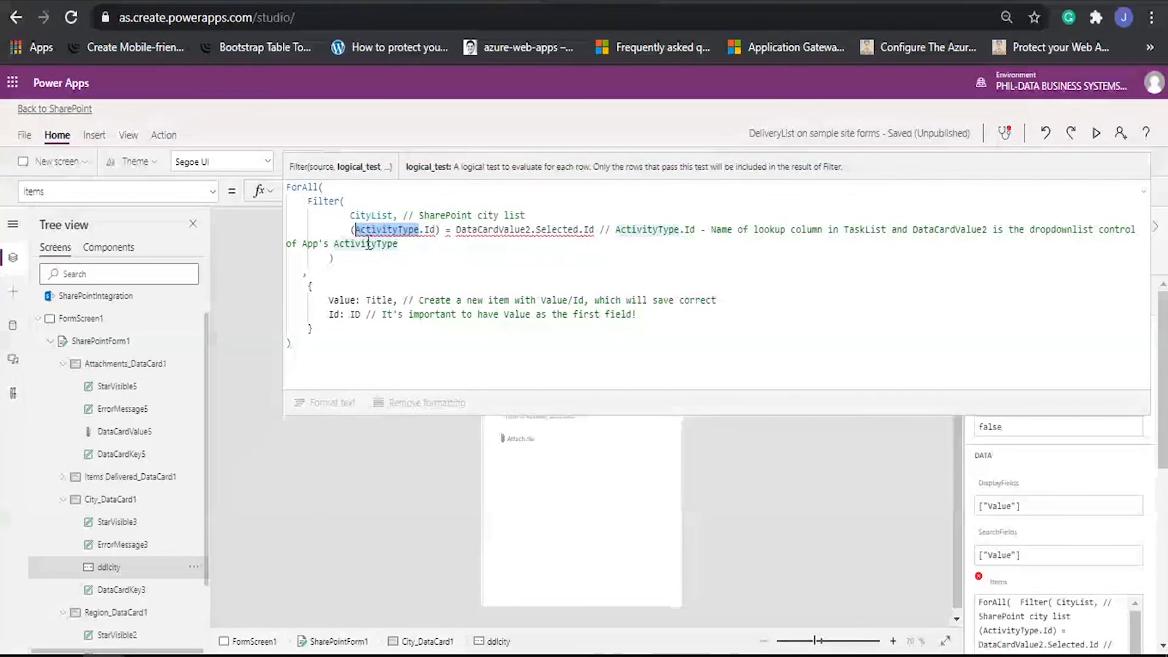
text(Tegio)
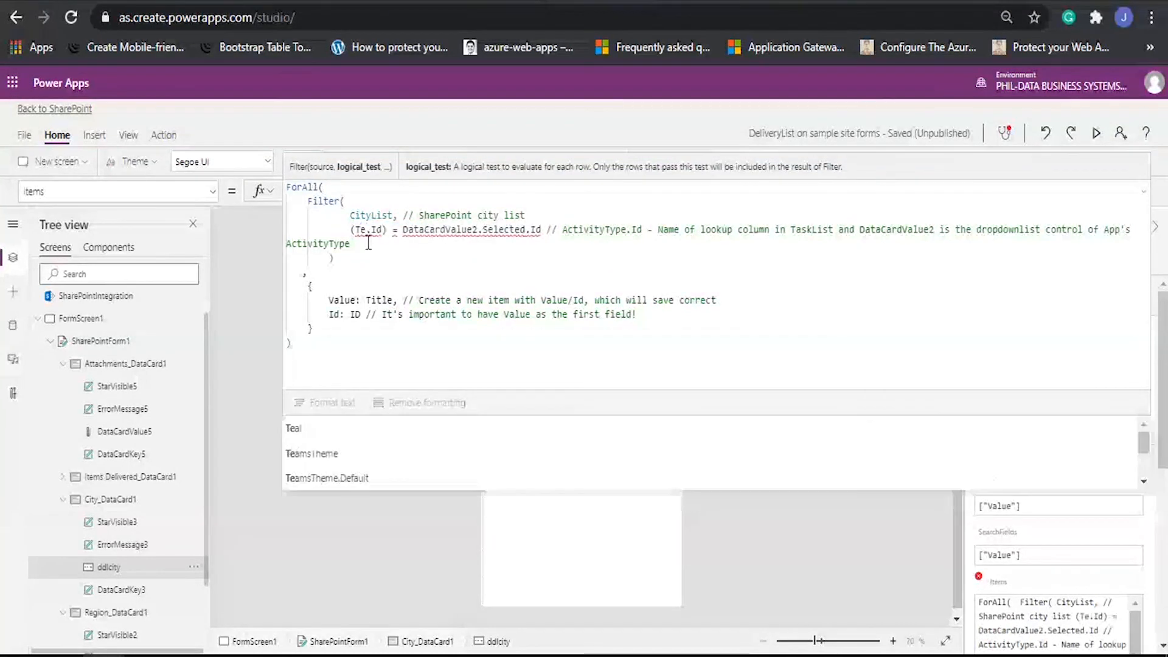
key(BackSpace)
key(BackSpace)
key(BackSpace)
key(BackSpace)
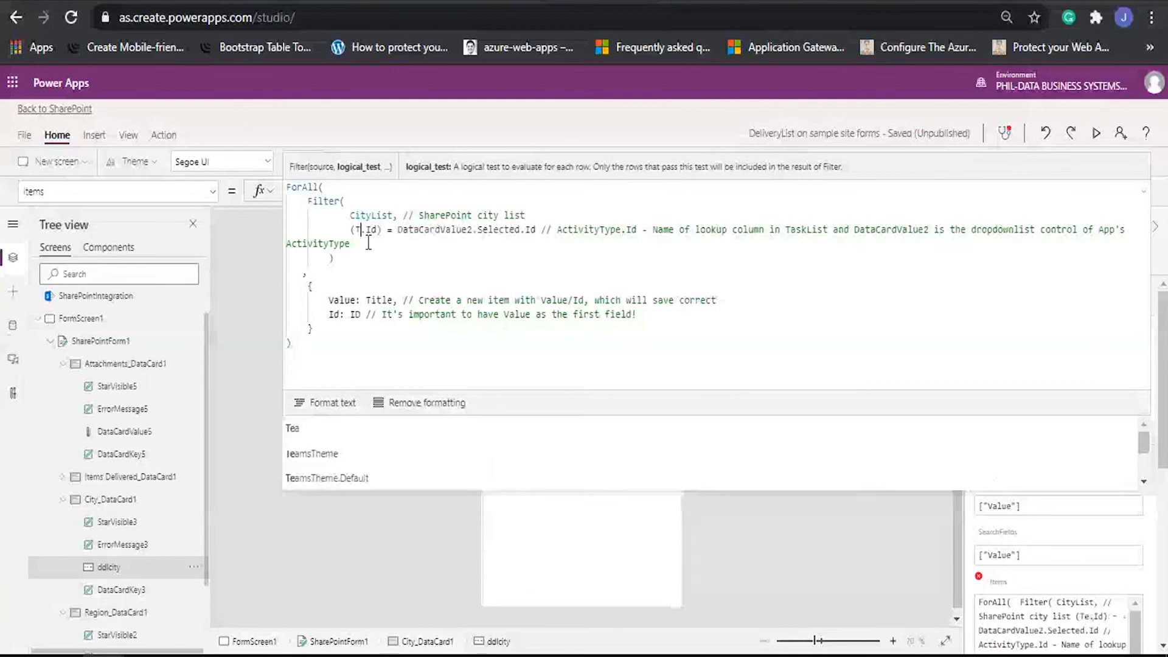
key(BackSpace)
text(Re)
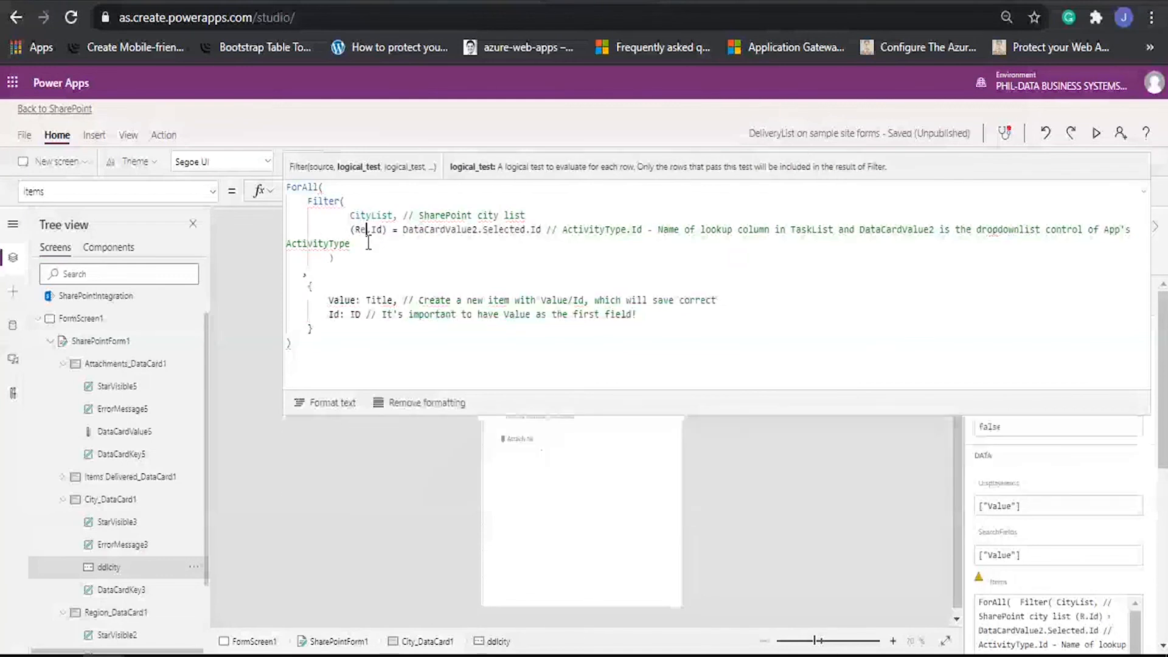
text(gion)
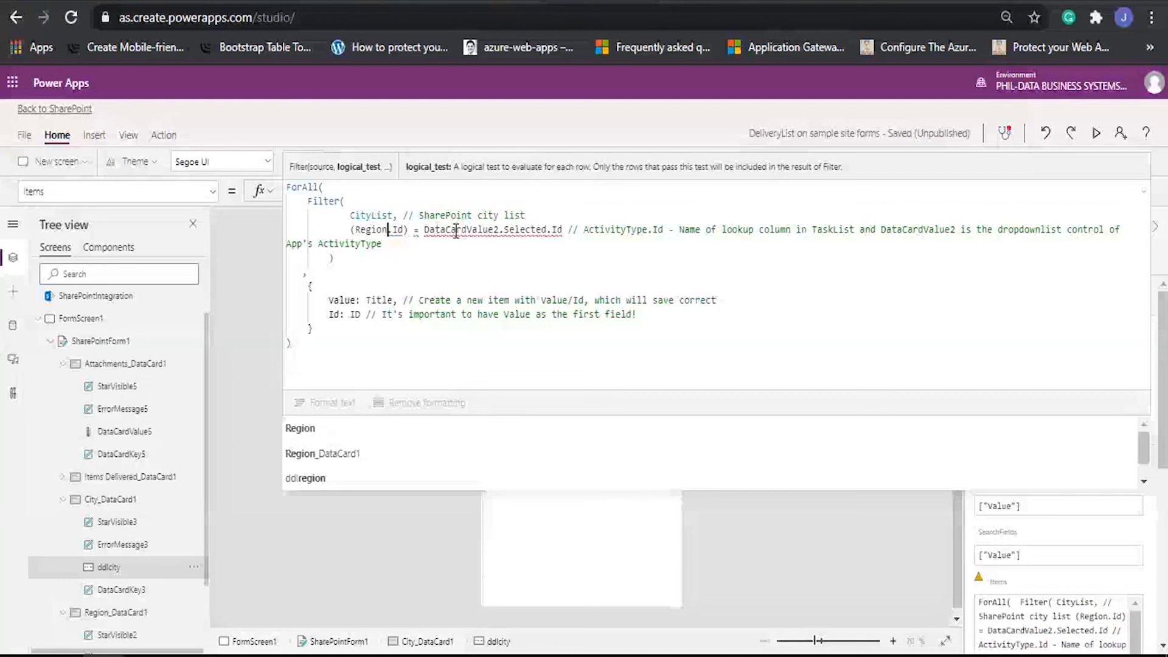
Replace DataCardValue2 with ddlregion in the Filter condition, so Region.Id is compared to ddlregion.Selected.Id, and collapse the formula editor.
mouse_move(456, 233)
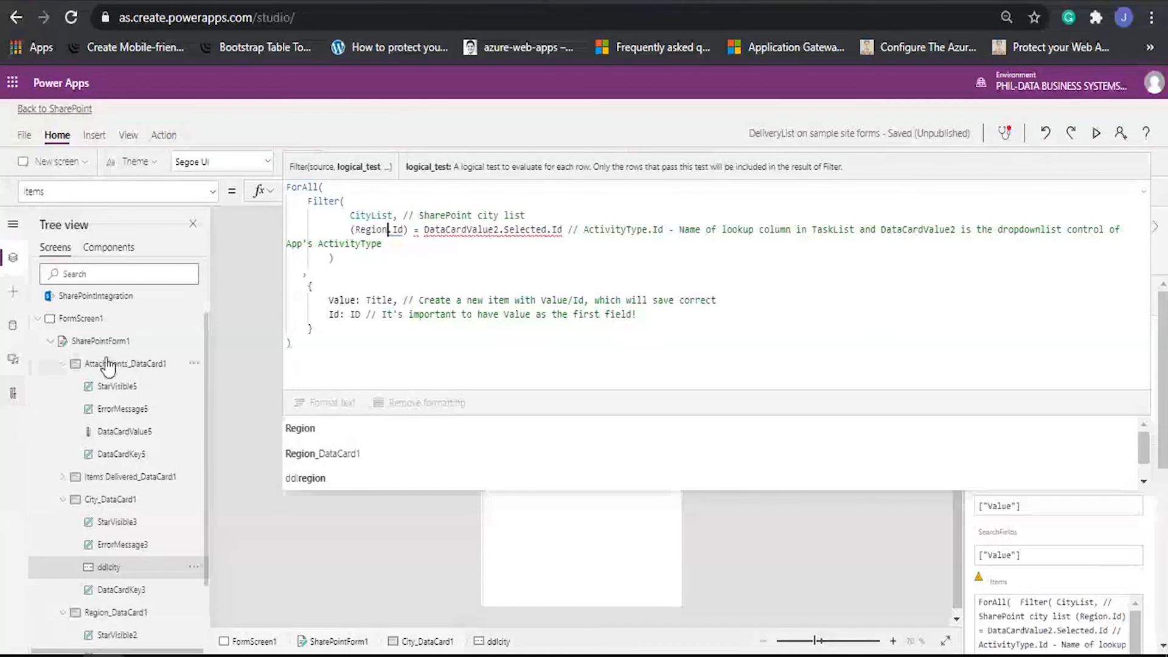
double_click(471, 231)
key(BackSpace)
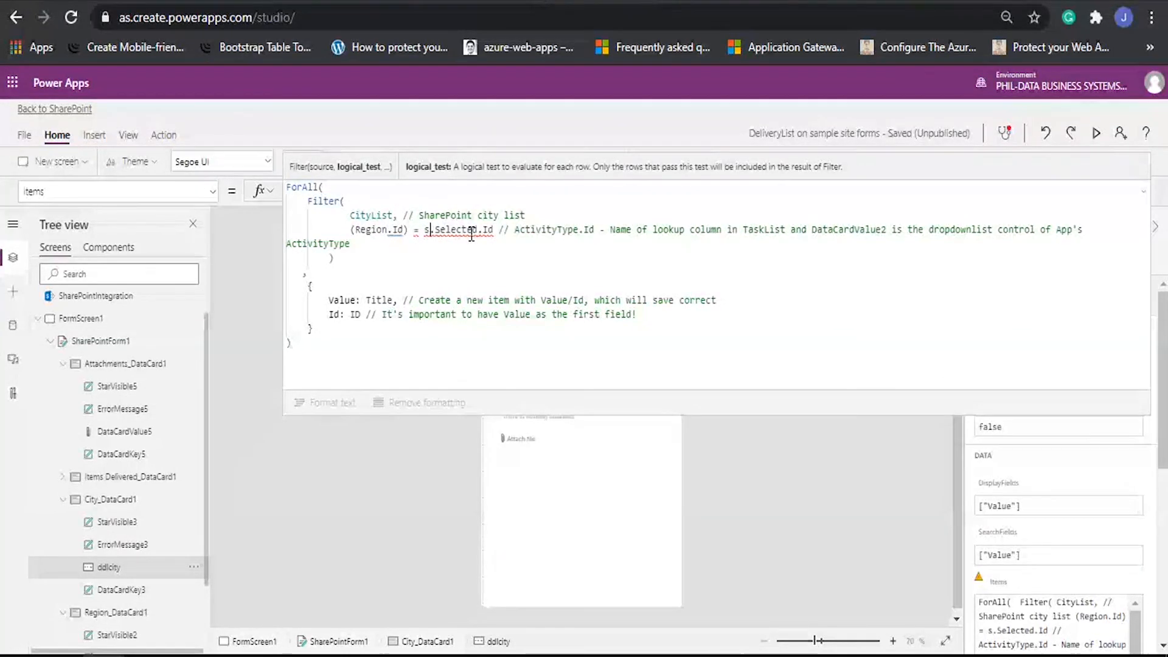
text(ddl)
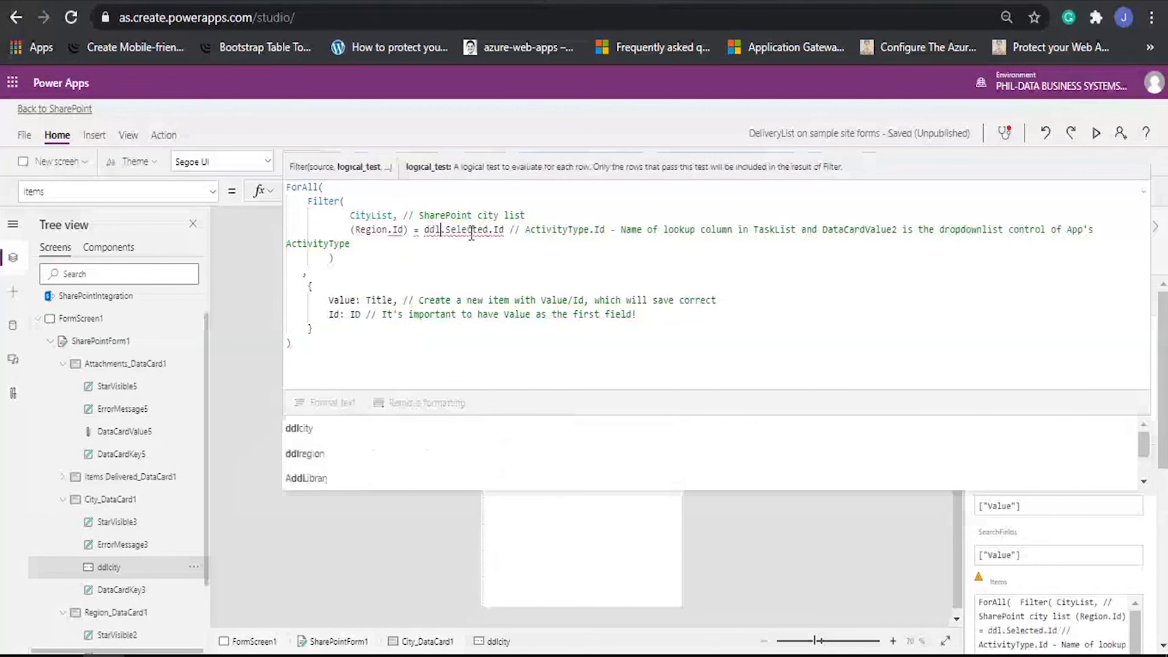
text(Region)
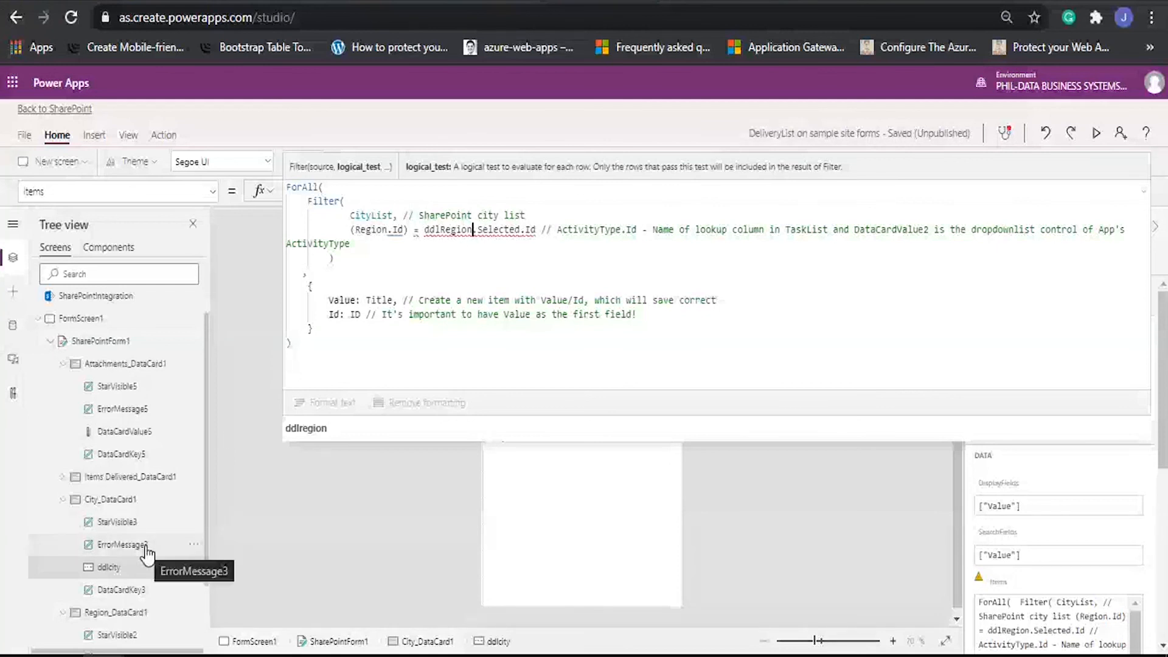
scroll(145, 550, down, 3)
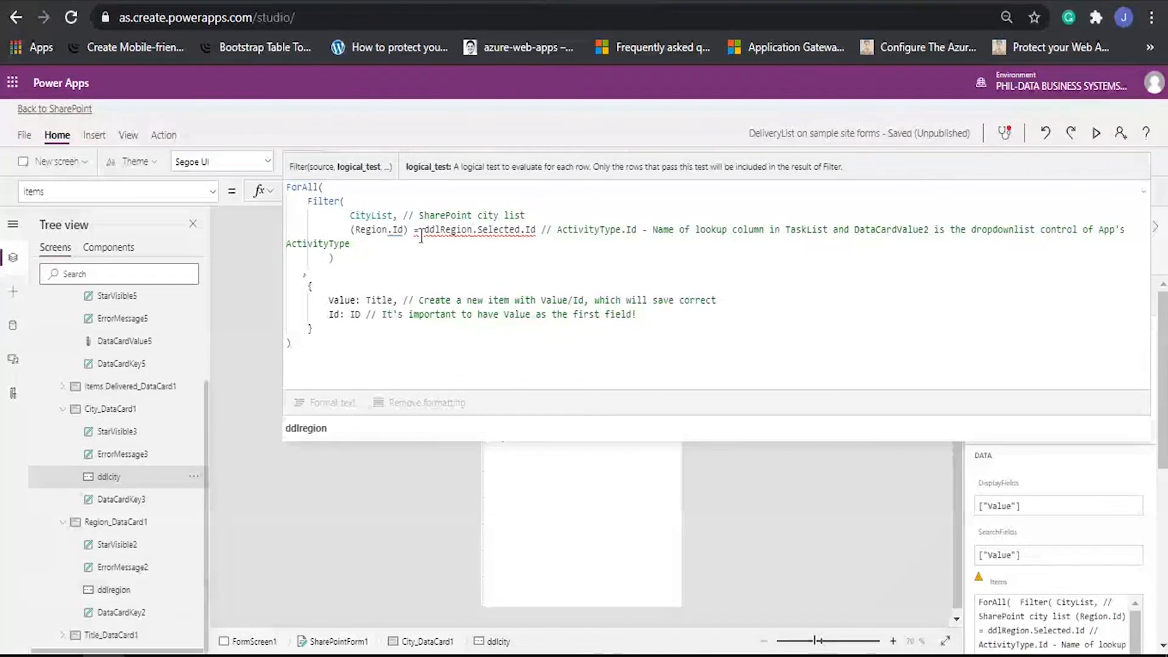
key(BackSpace)
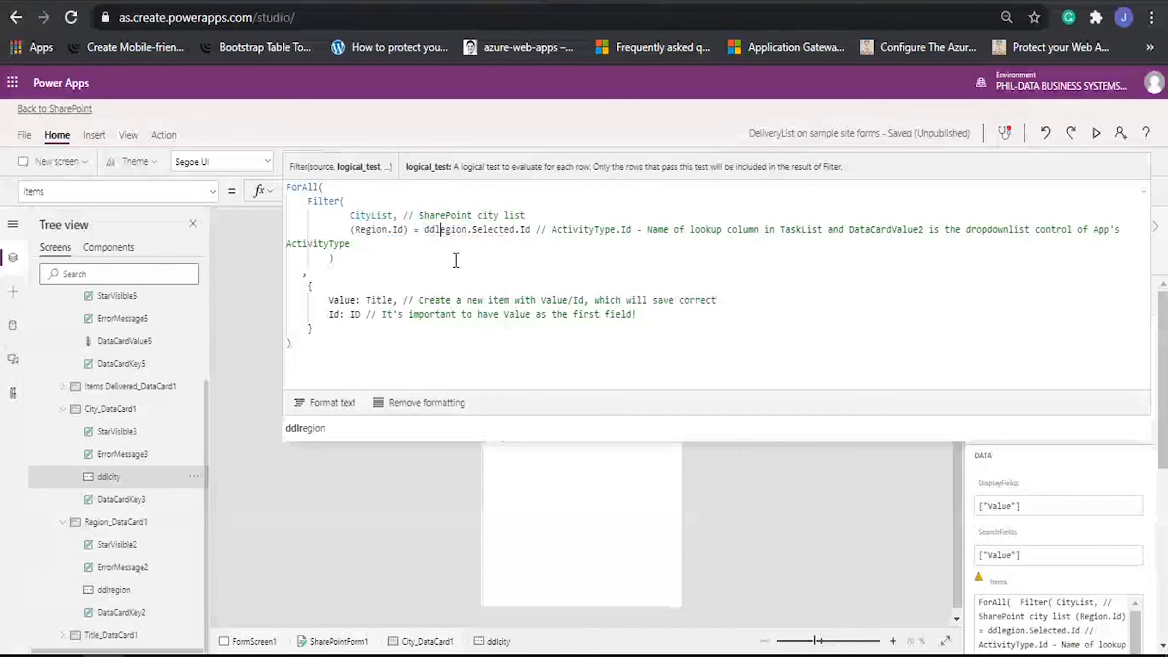
text(r)
click(462, 260)
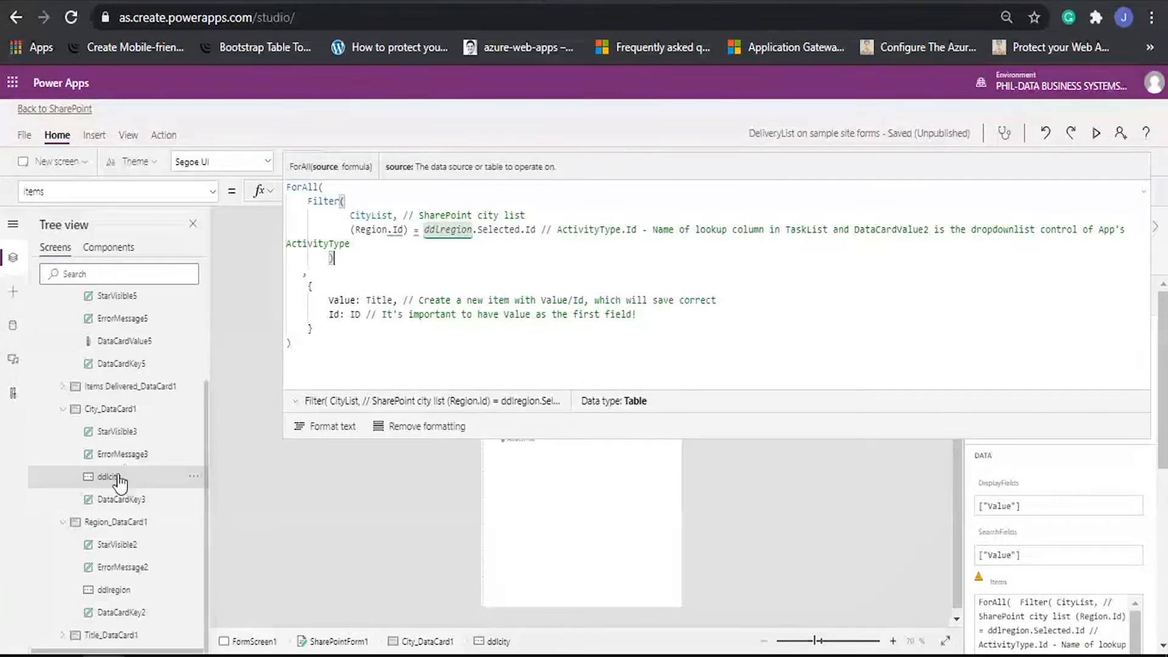
click(1141, 197)
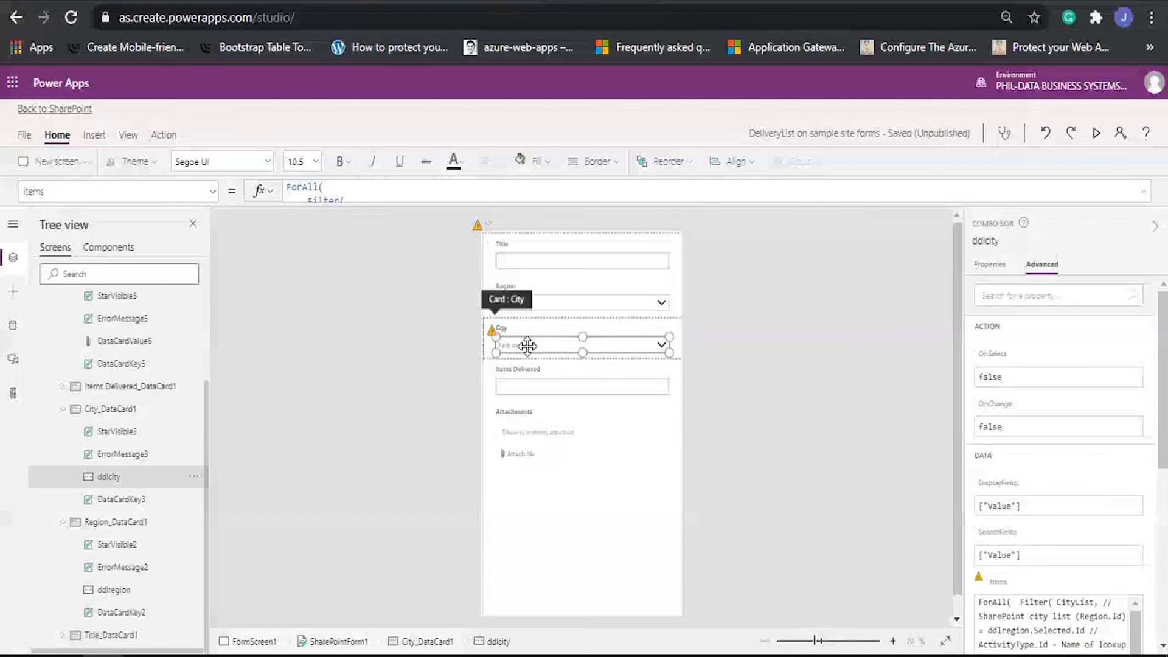
Select the Region card's ddlregion combo box and replace its OnChange formula with Reset(DataCardValue3).
click(548, 301)
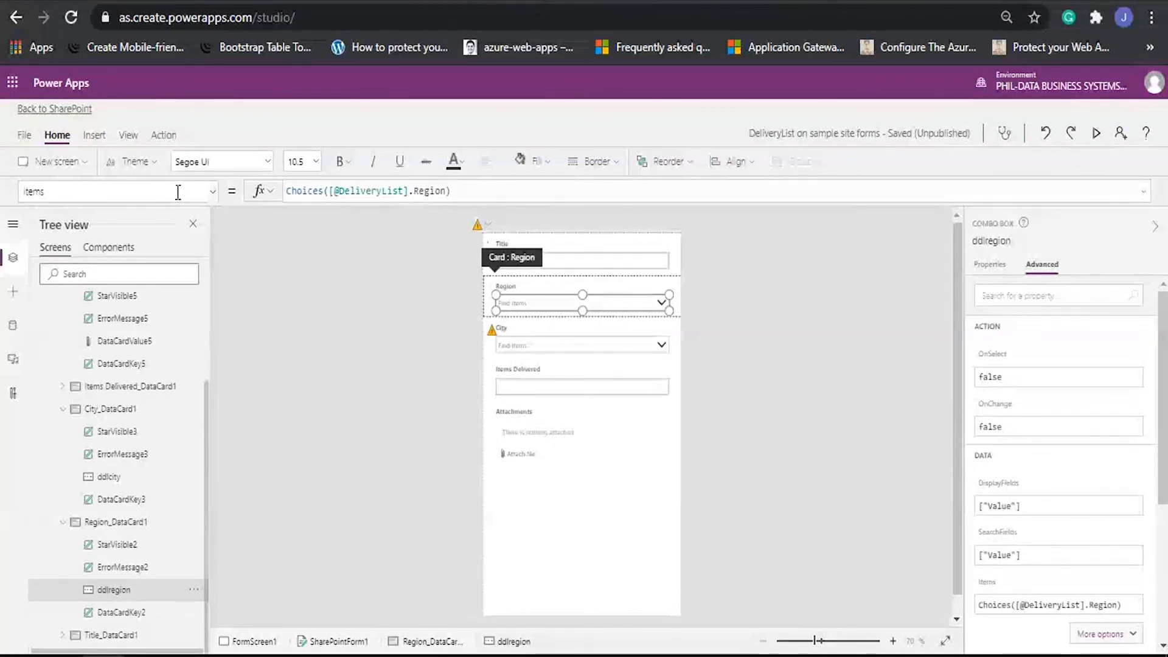
click(212, 195)
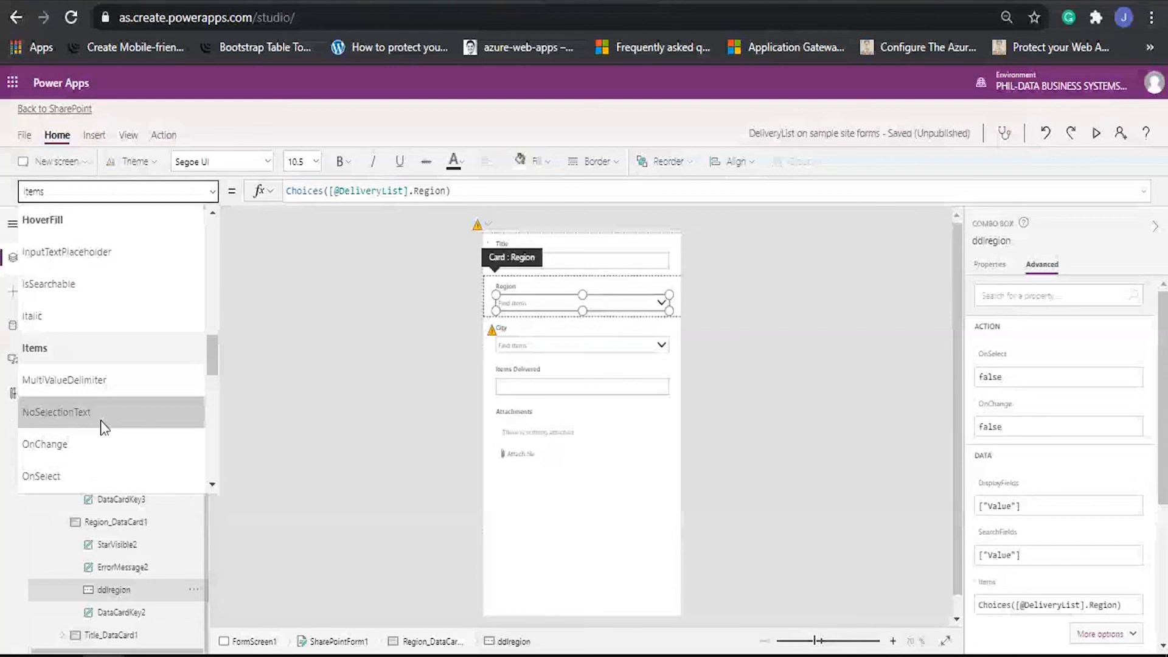
scroll(93, 381, down, 3)
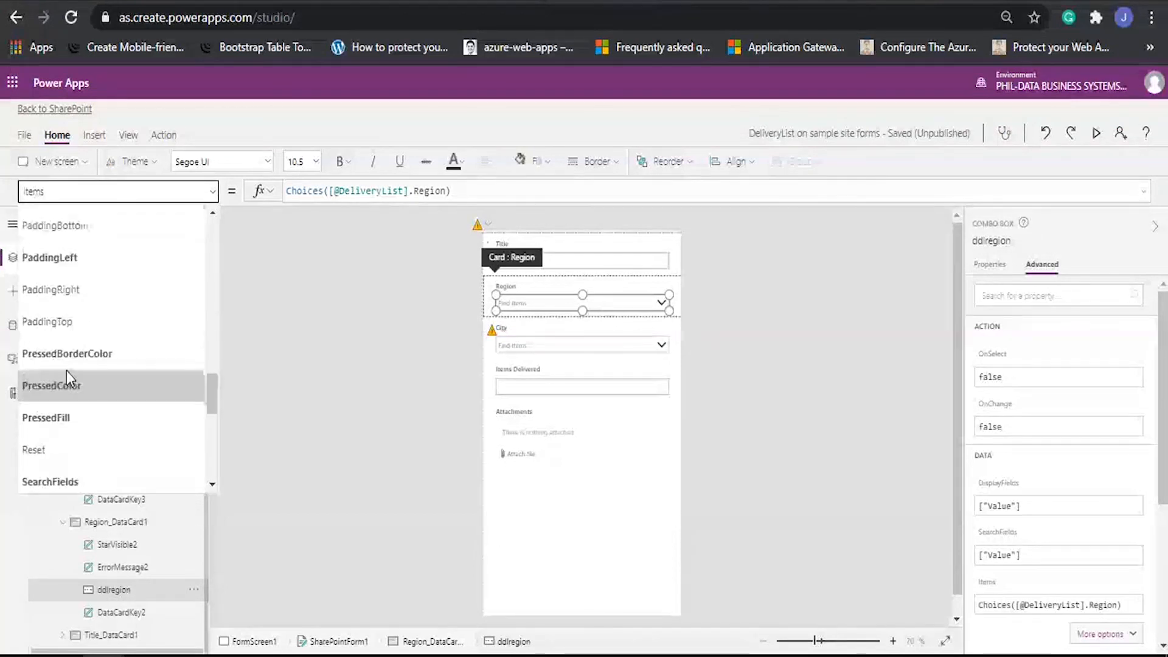
scroll(79, 347, up, 2)
scroll(68, 317, up, 3)
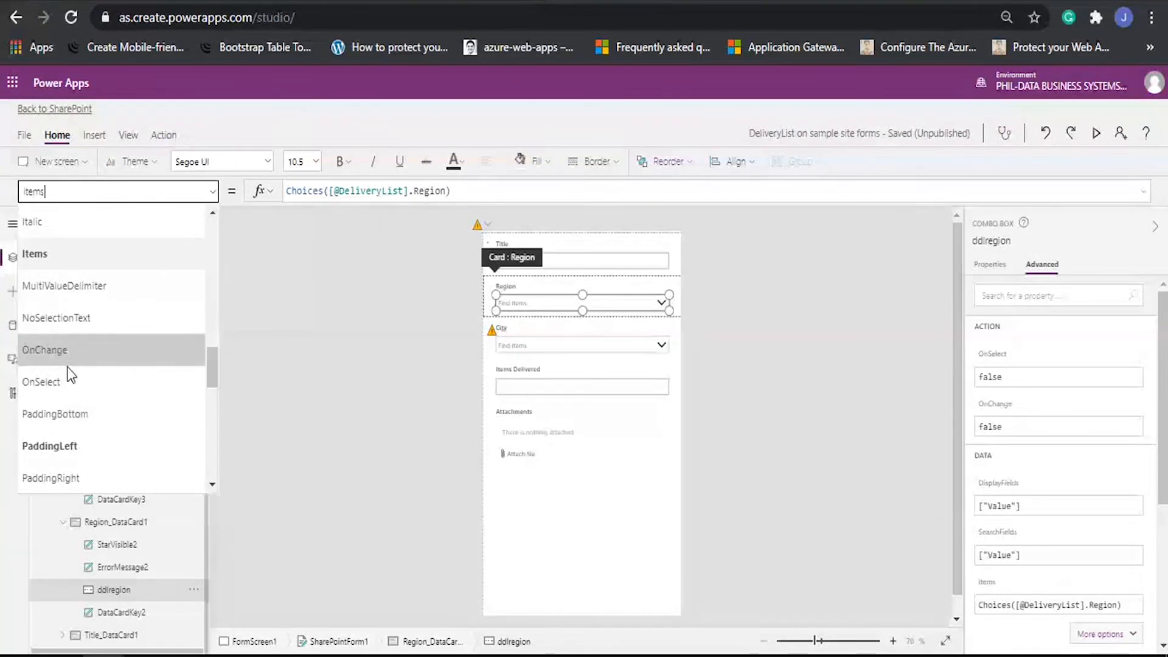
click(87, 351)
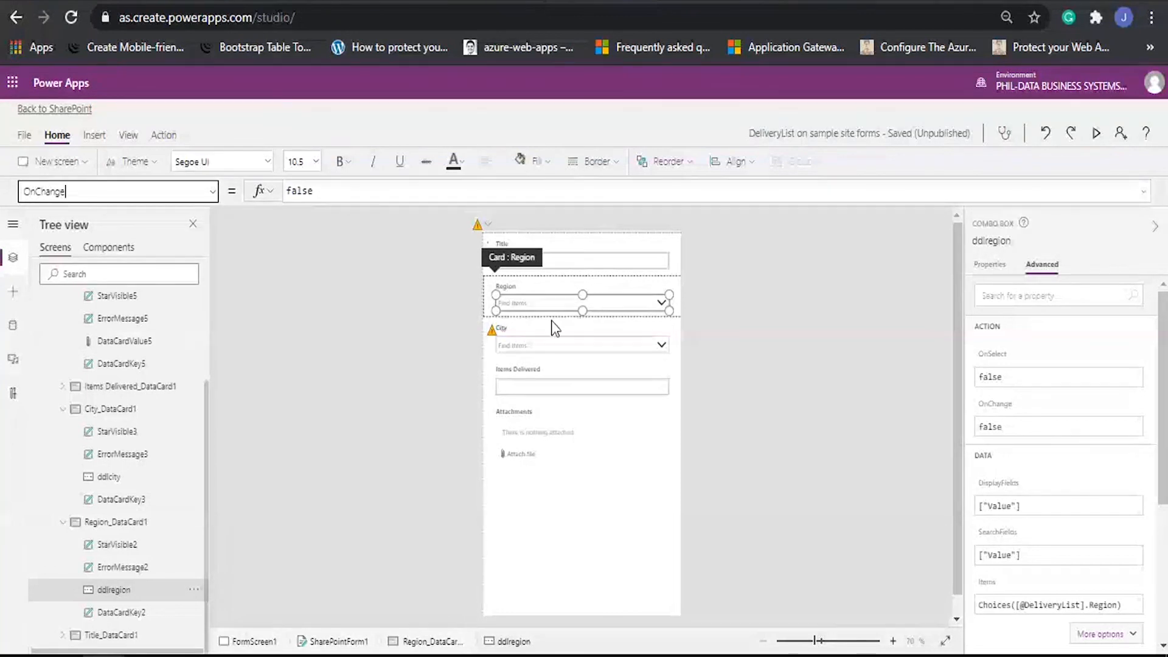
click(308, 193)
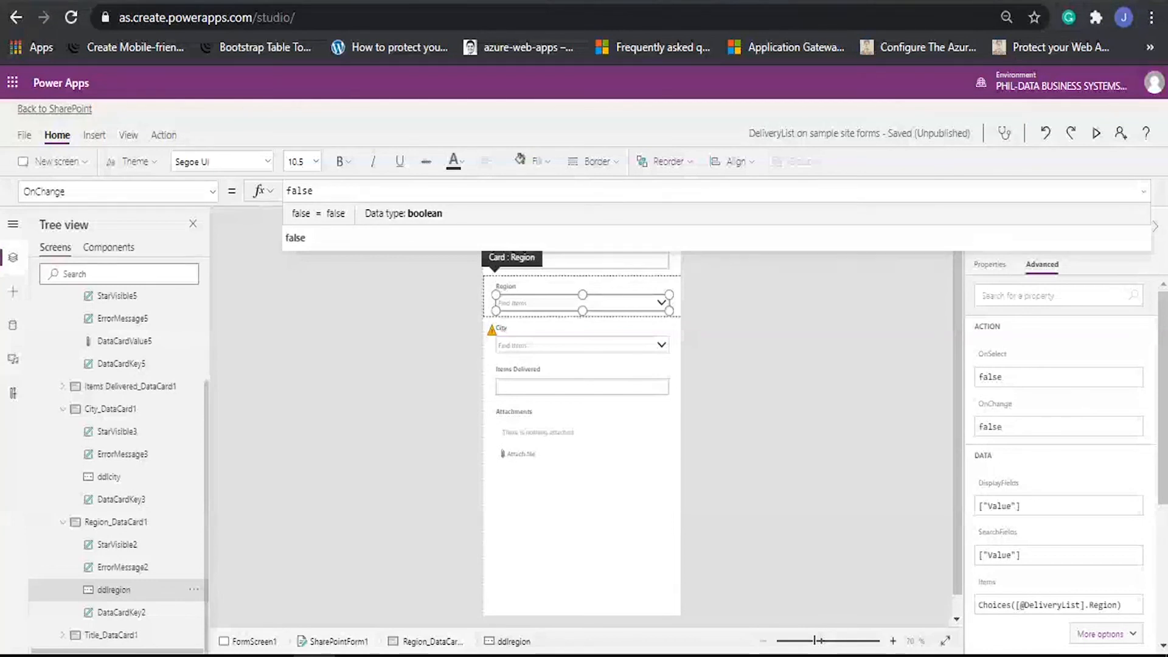
drag(369, 196, 245, 196)
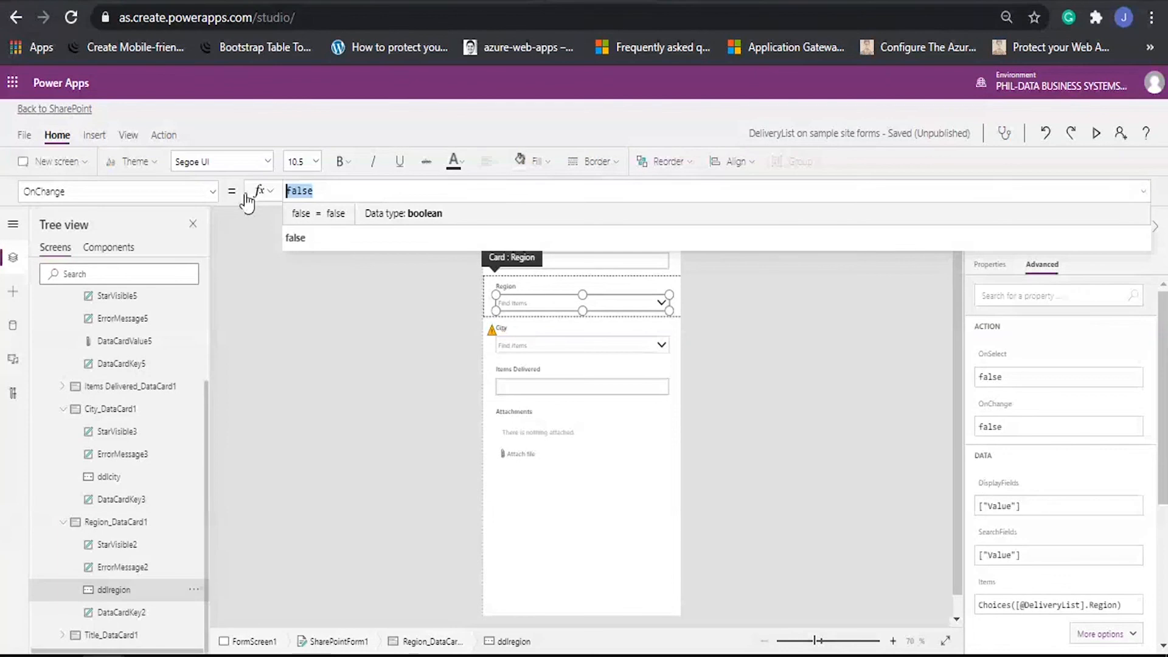
text(Reset(DataCardValue3))
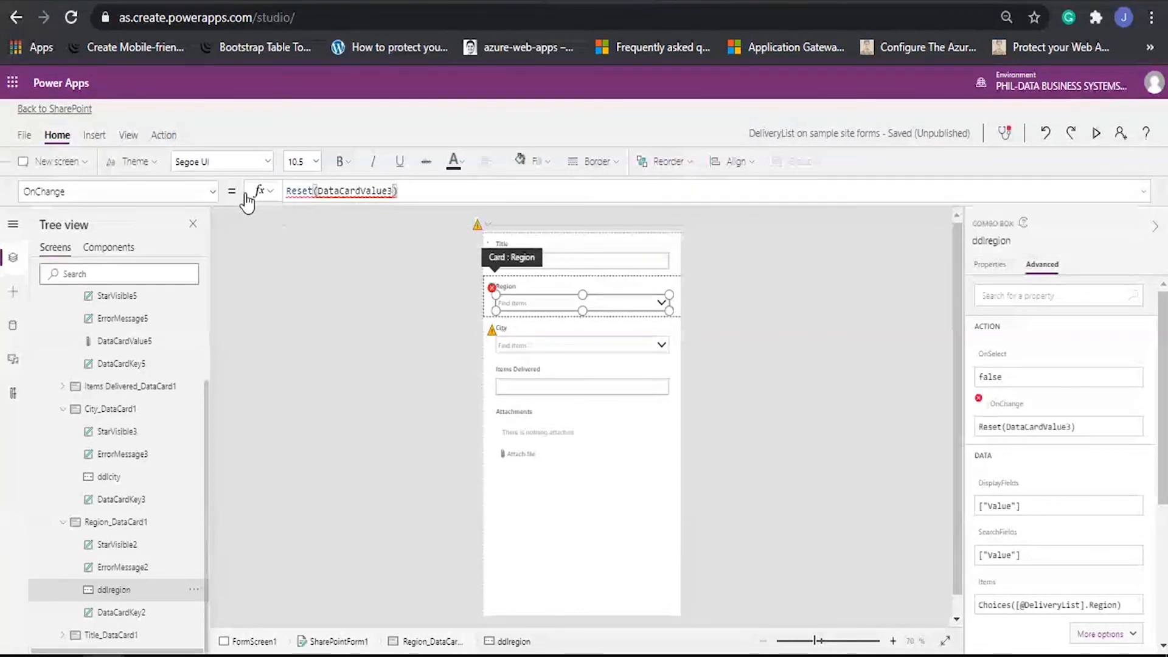
Change the control being reset in ddlregion's OnChange formula to ddlcity, giving Reset(ddlcity).
click(394, 190)
drag(394, 191, 317, 192)
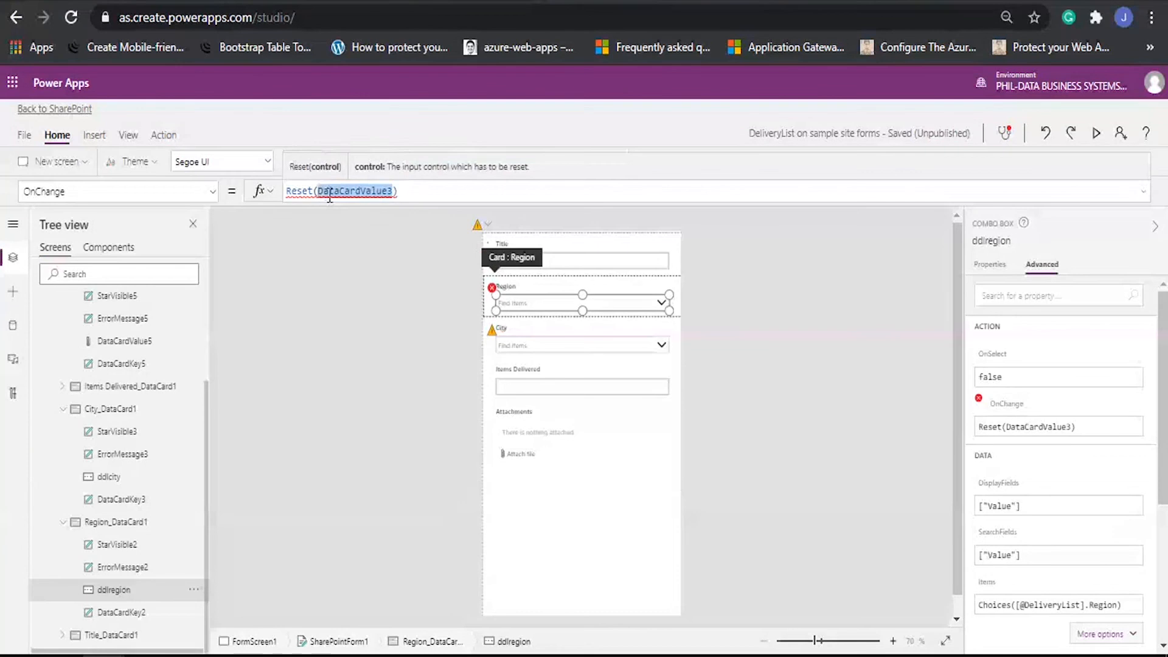
text(d)
text(dlcity)
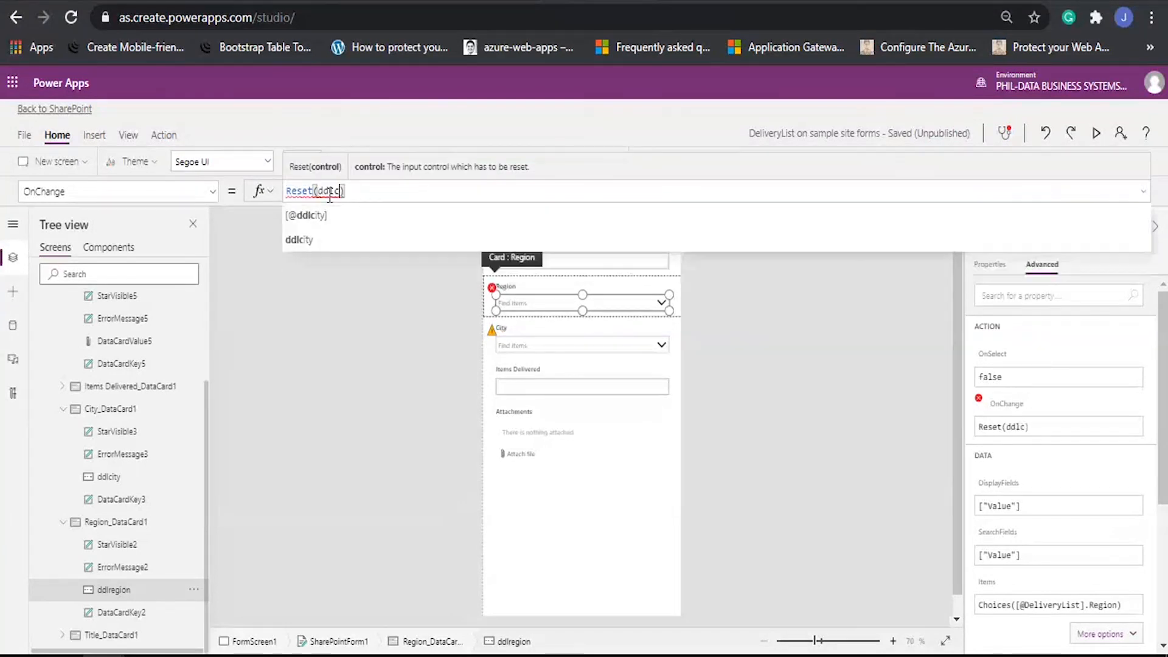
click(324, 238)
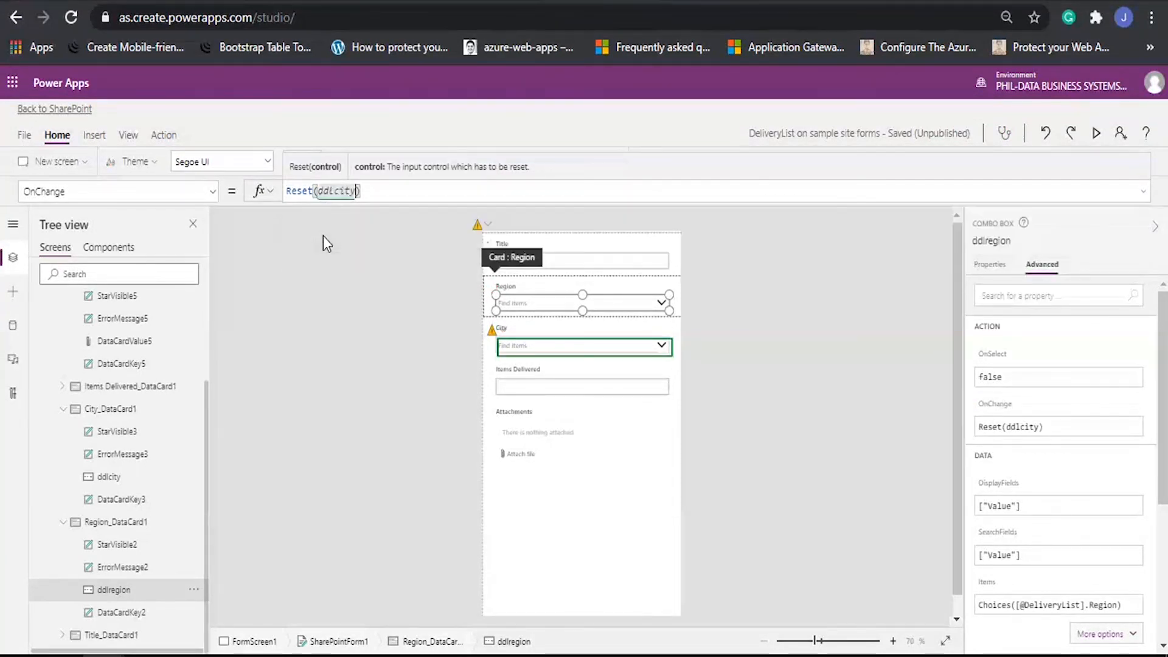
click(373, 191)
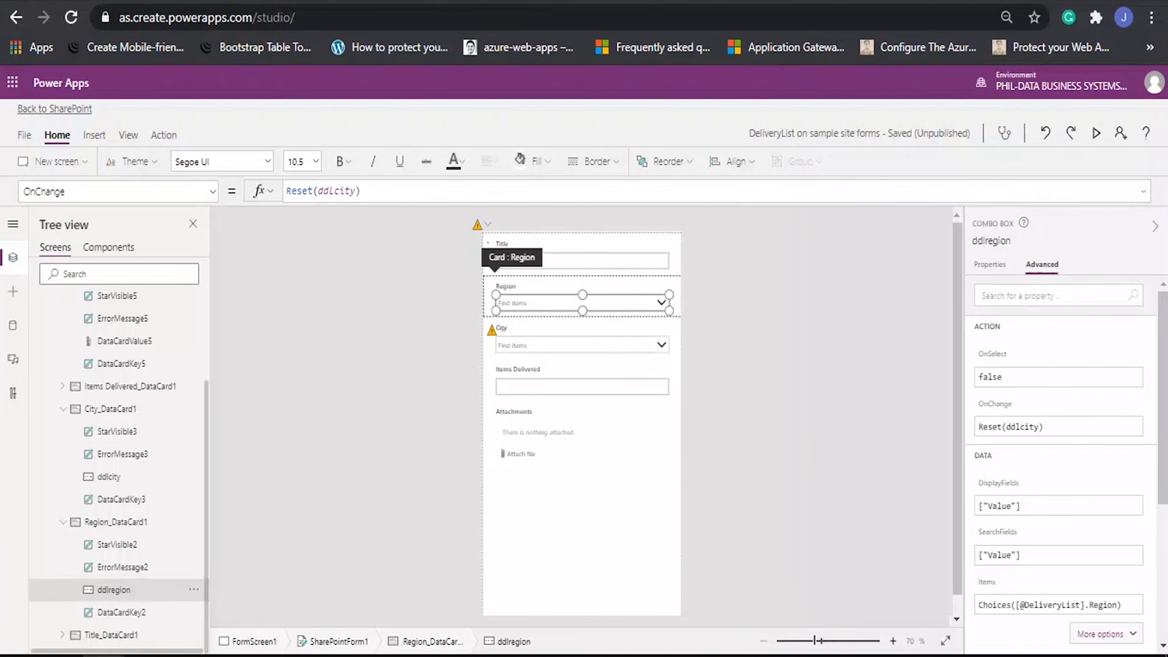
Save the customized DeliveryList form without a version note and publish it to SharePoint.
click(24, 137)
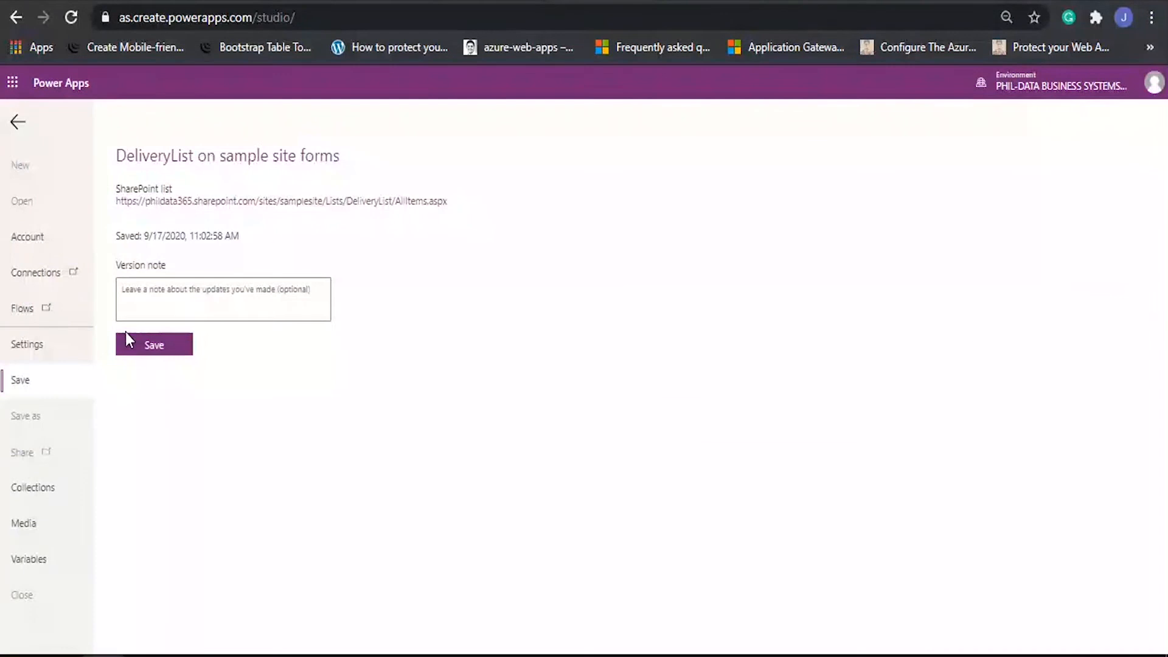
click(137, 346)
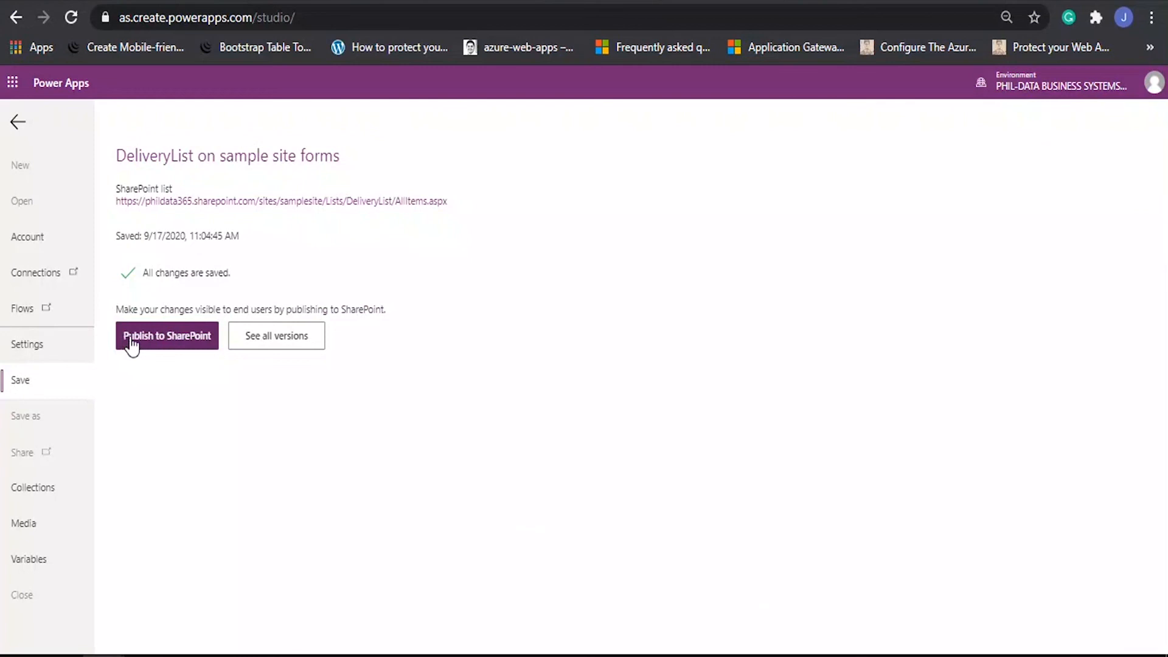
click(132, 346)
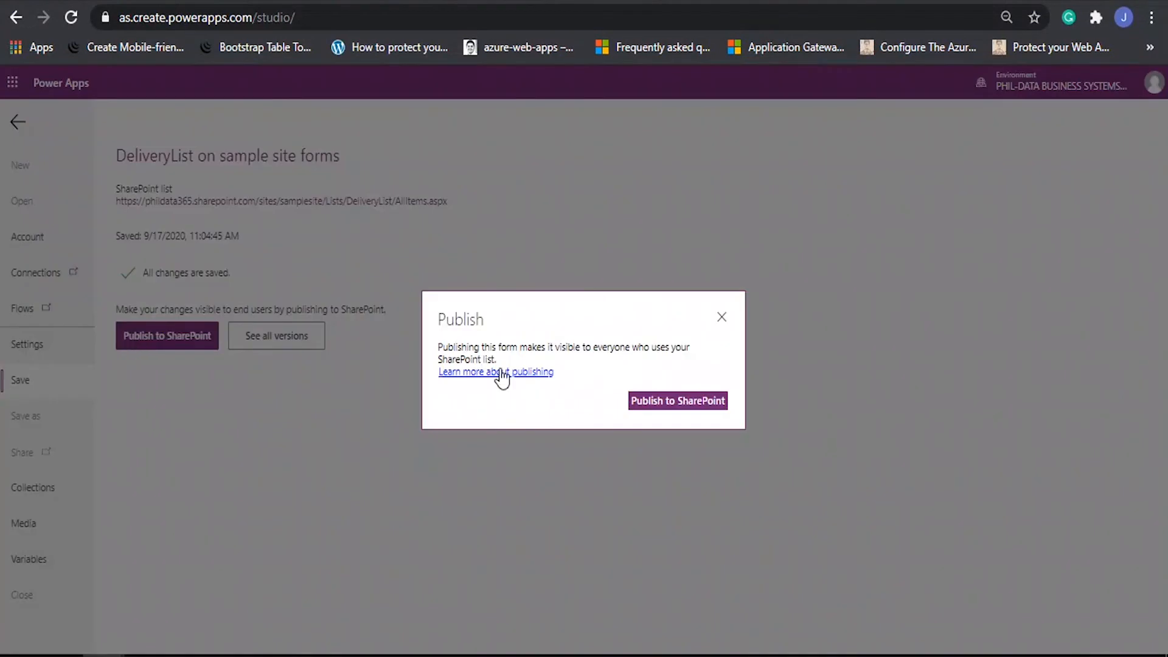
click(669, 403)
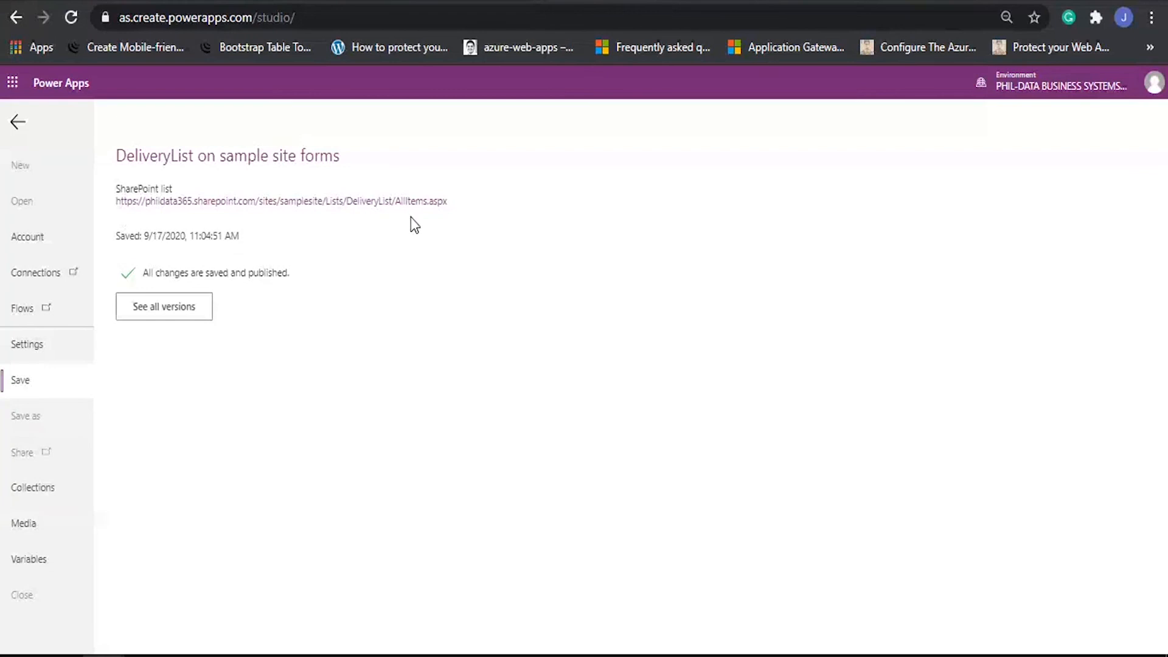
Open the DeliveryList on the SharePoint sample site and start a new item in its form.
click(218, 203)
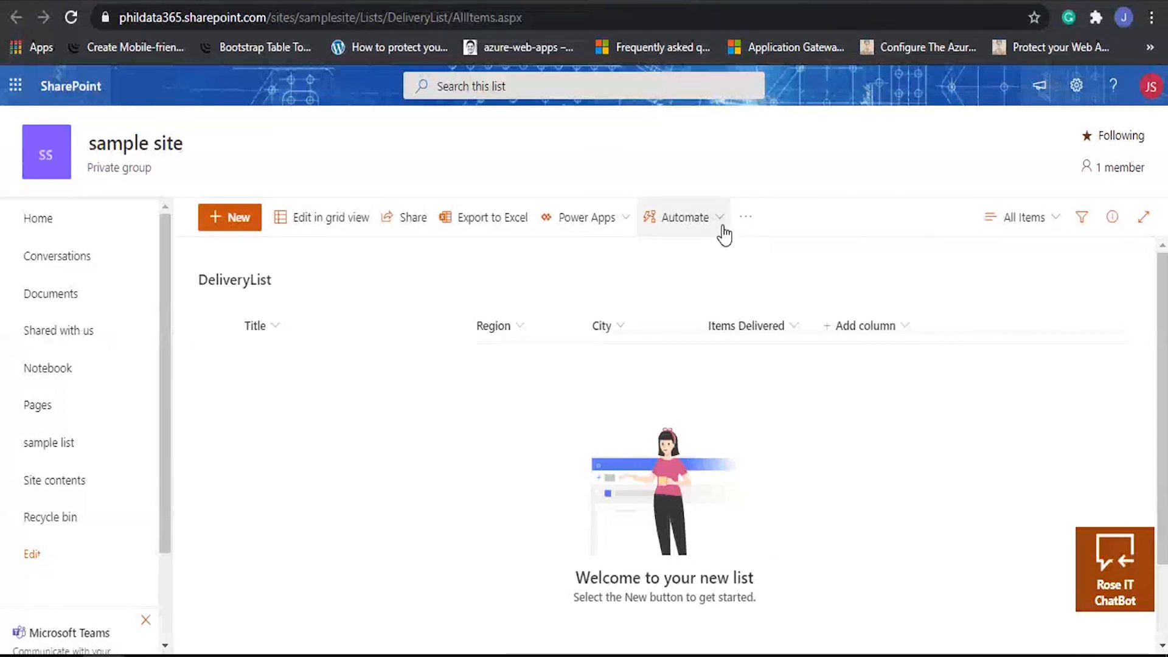
click(623, 236)
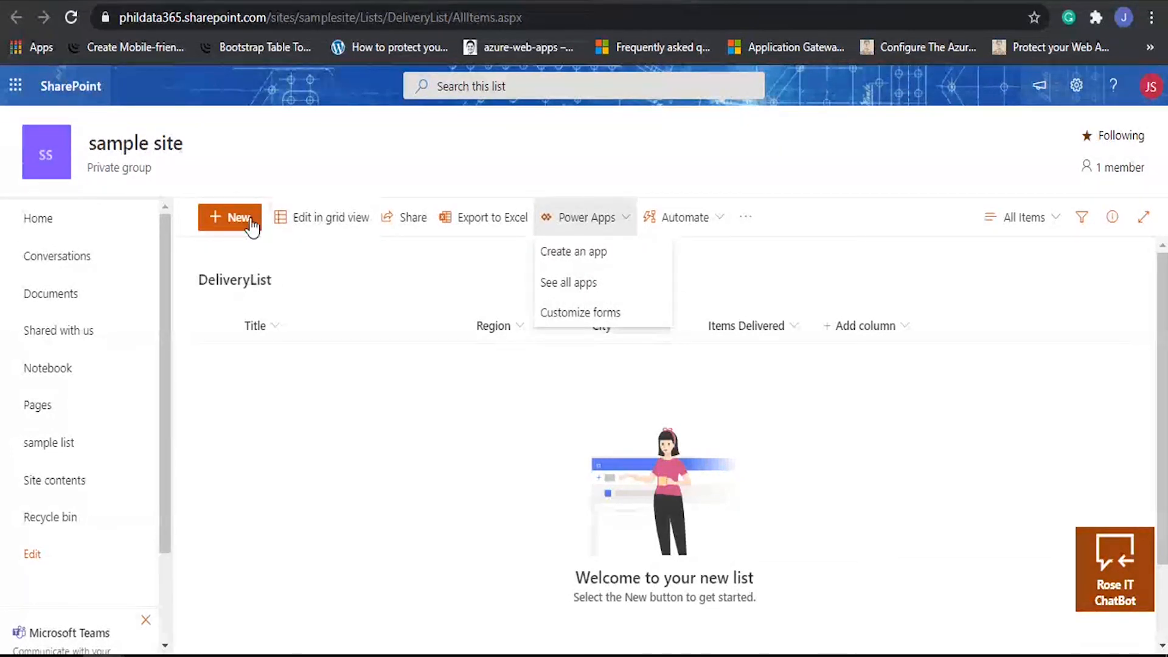
click(228, 217)
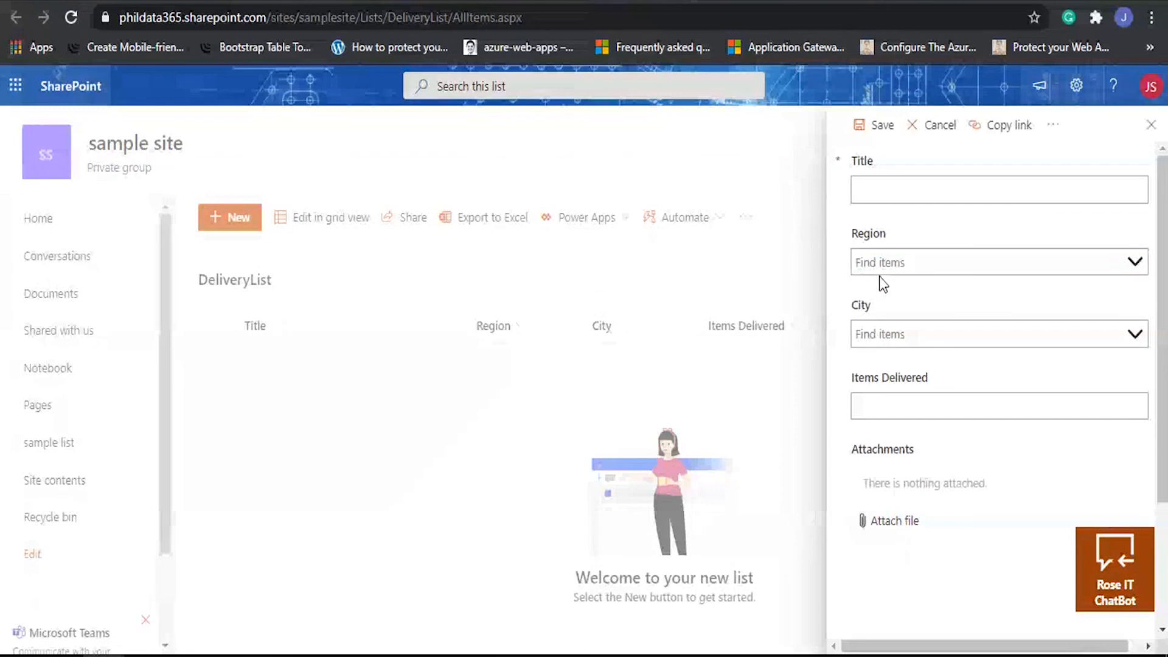
Set Region to ARMM (Autonomous Region in Muslim Mindanao) in the sample site's new item form and check the City choices.
click(932, 261)
click(898, 311)
click(912, 339)
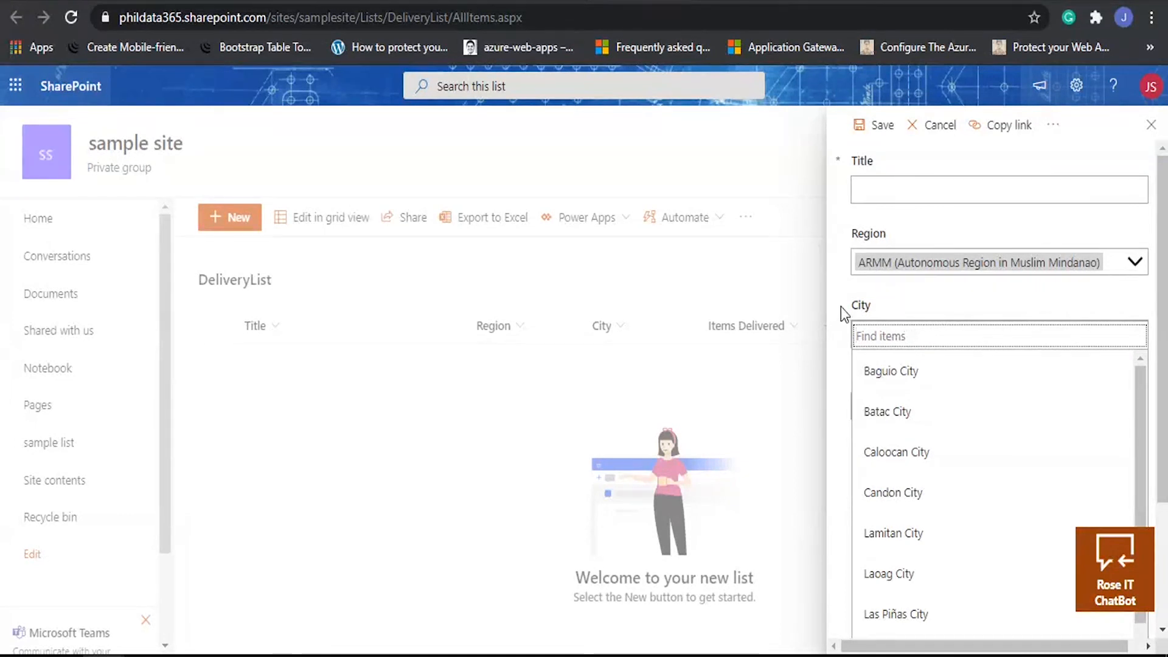
click(897, 302)
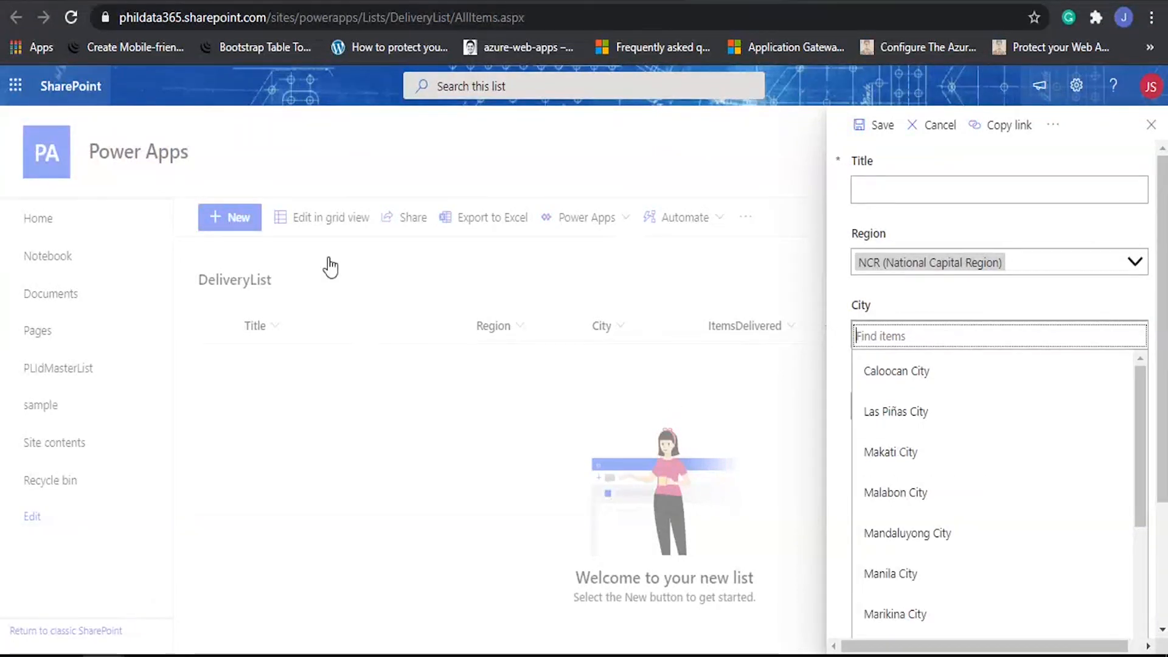
Switch to the Power Apps site's DeliveryList and start a new item titled DEL-0001 with region CAR (Cordillera Administrative Region) and city Baguio City.
click(329, 162)
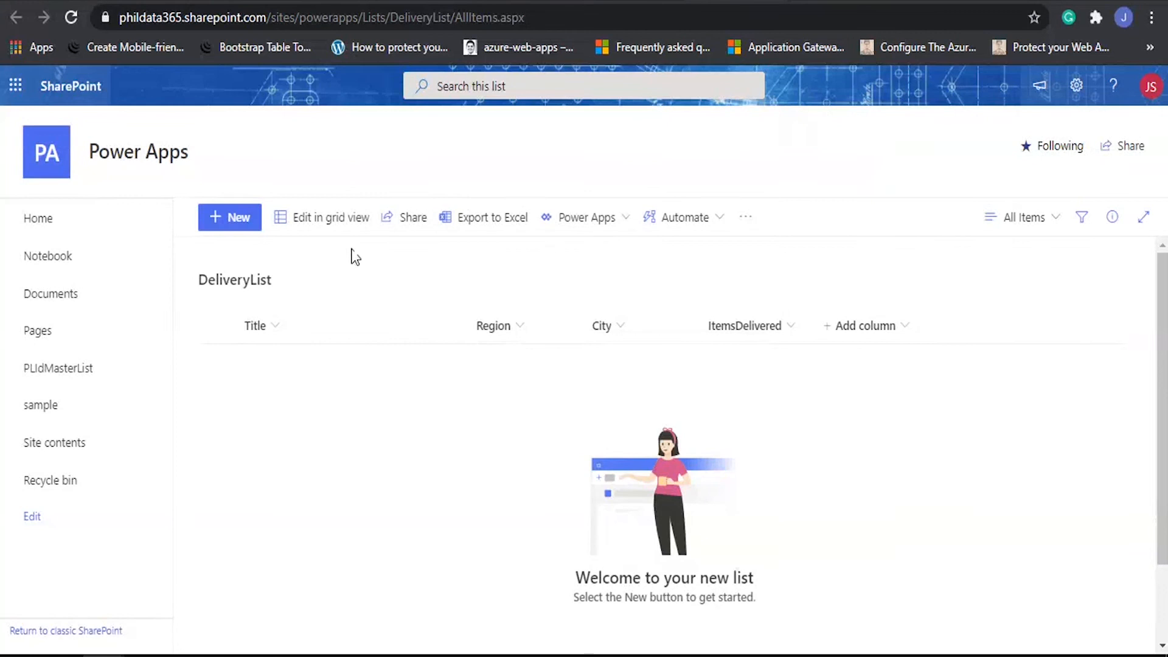
click(237, 226)
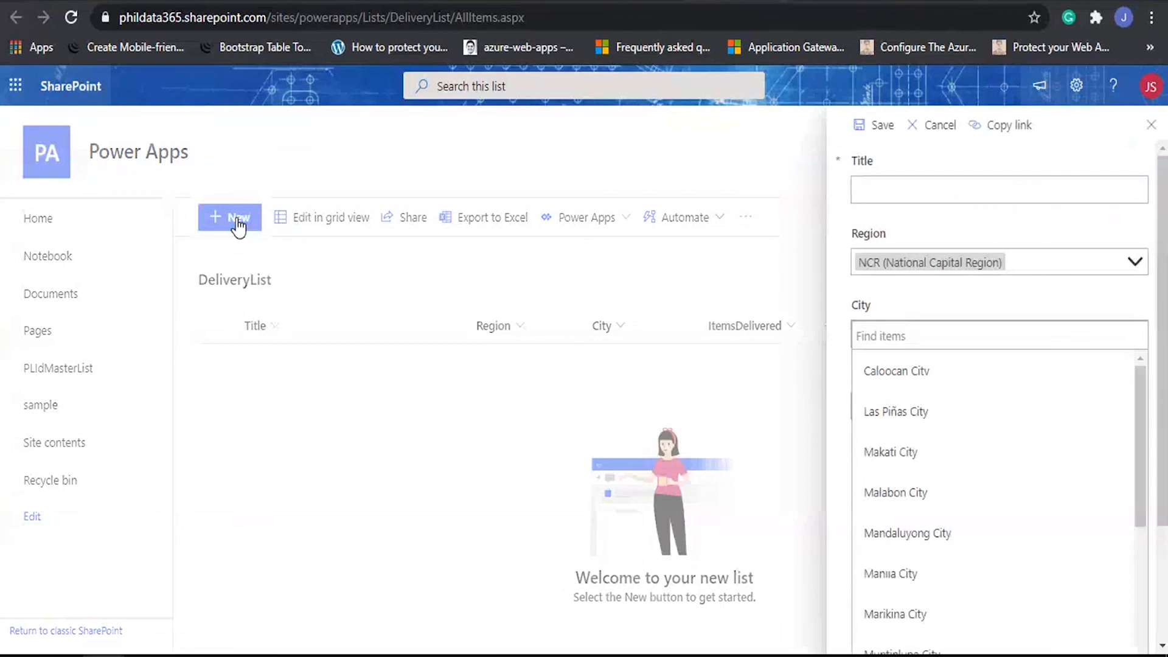
click(975, 190)
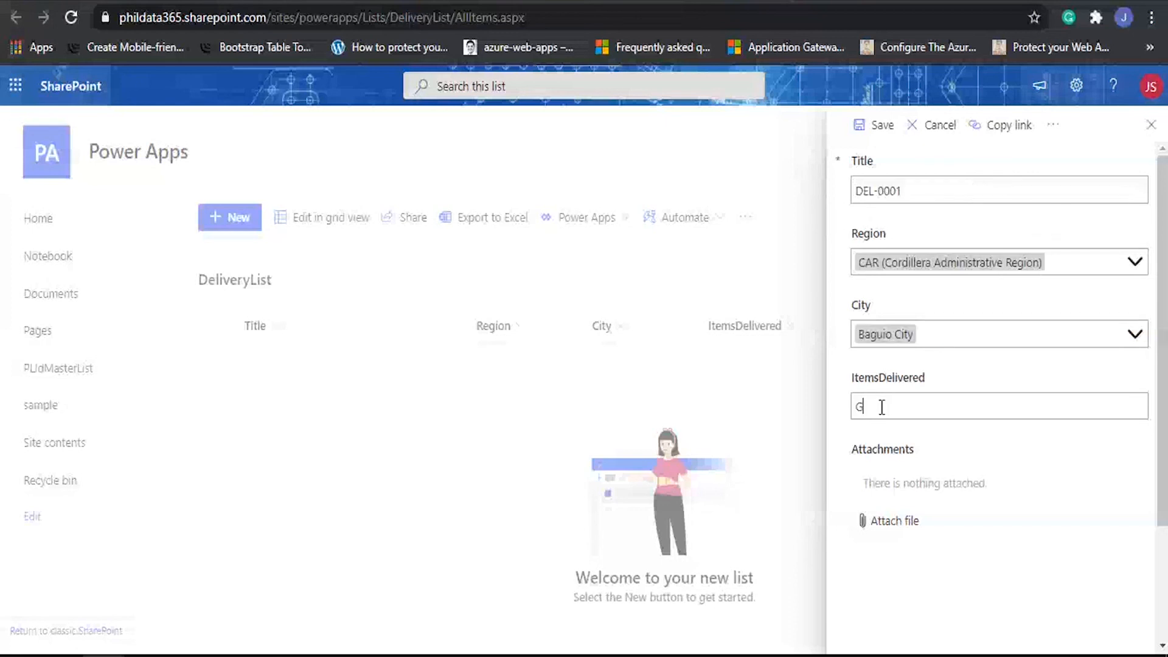
Enter Fruits as the items delivered for DEL-0001 and review the completed form fields.
key(BackSpace)
text(8)
text(ruits)
scroll(953, 522, down, 3)
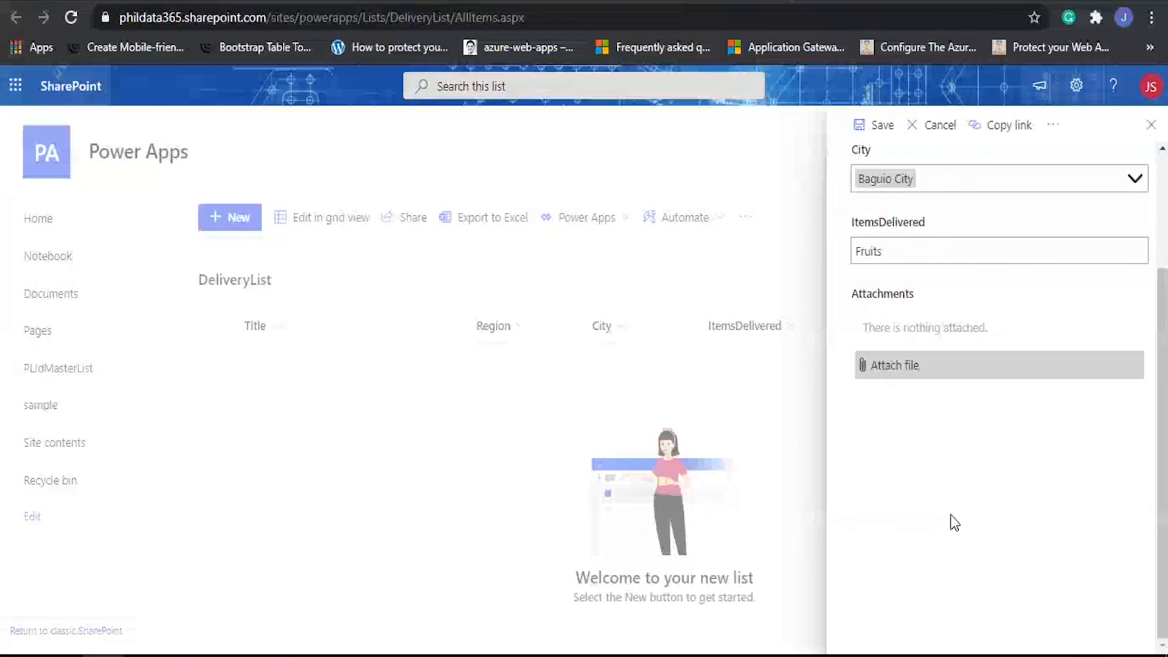
scroll(954, 523, up, 3)
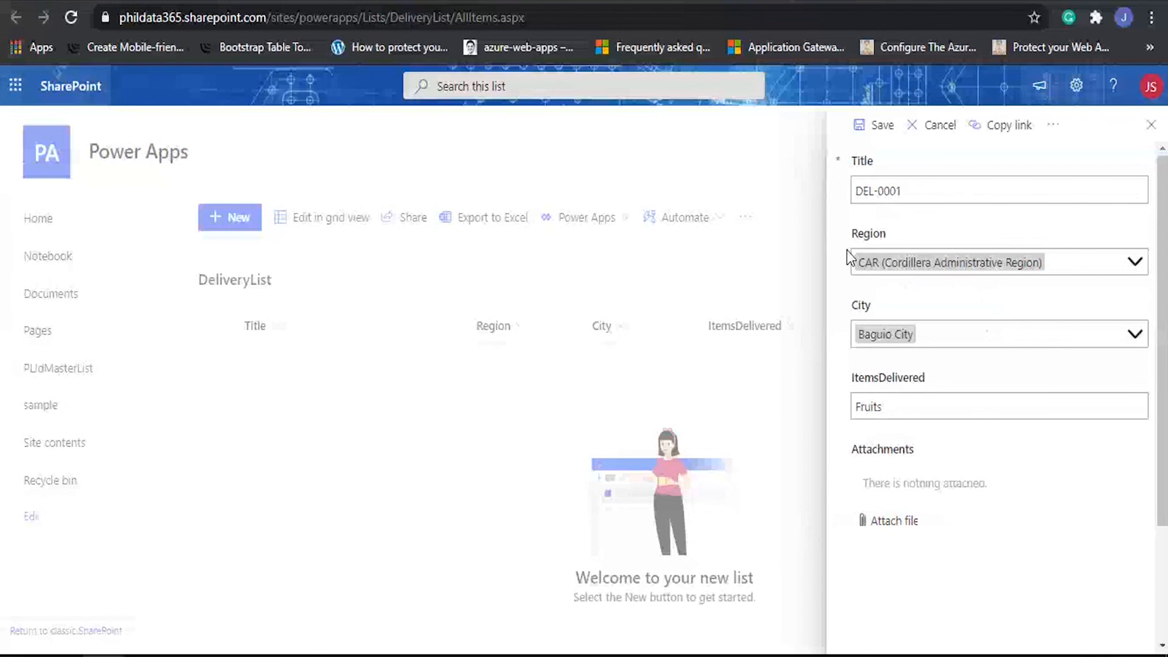
scroll(946, 392, down, 2)
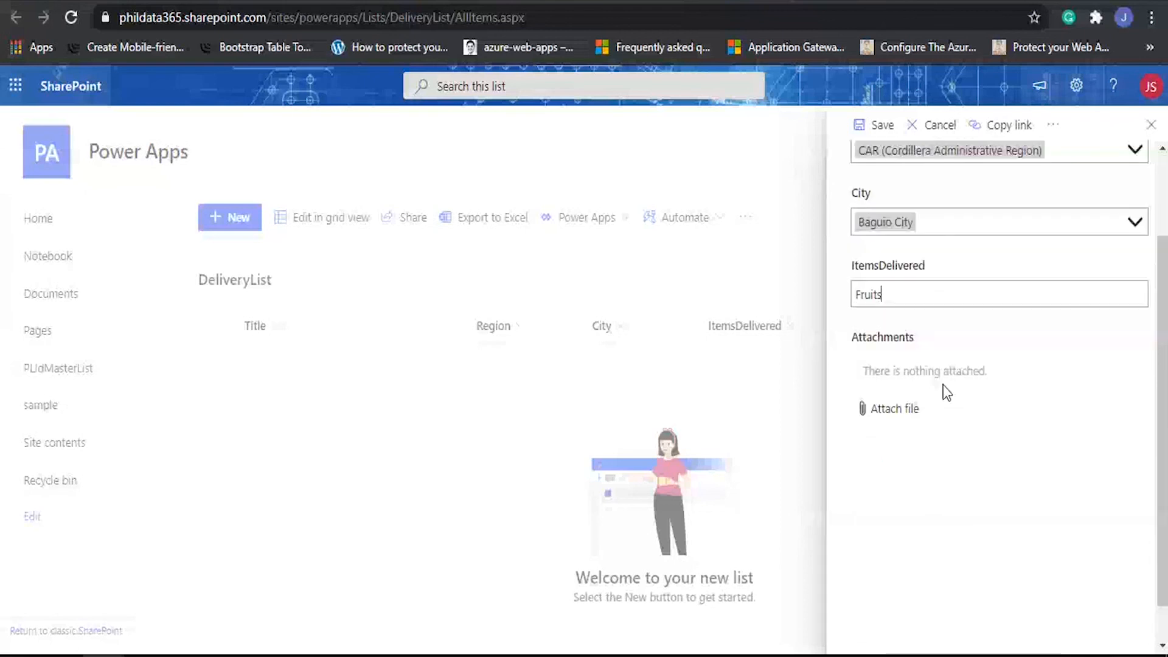
scroll(851, 296, up, 2)
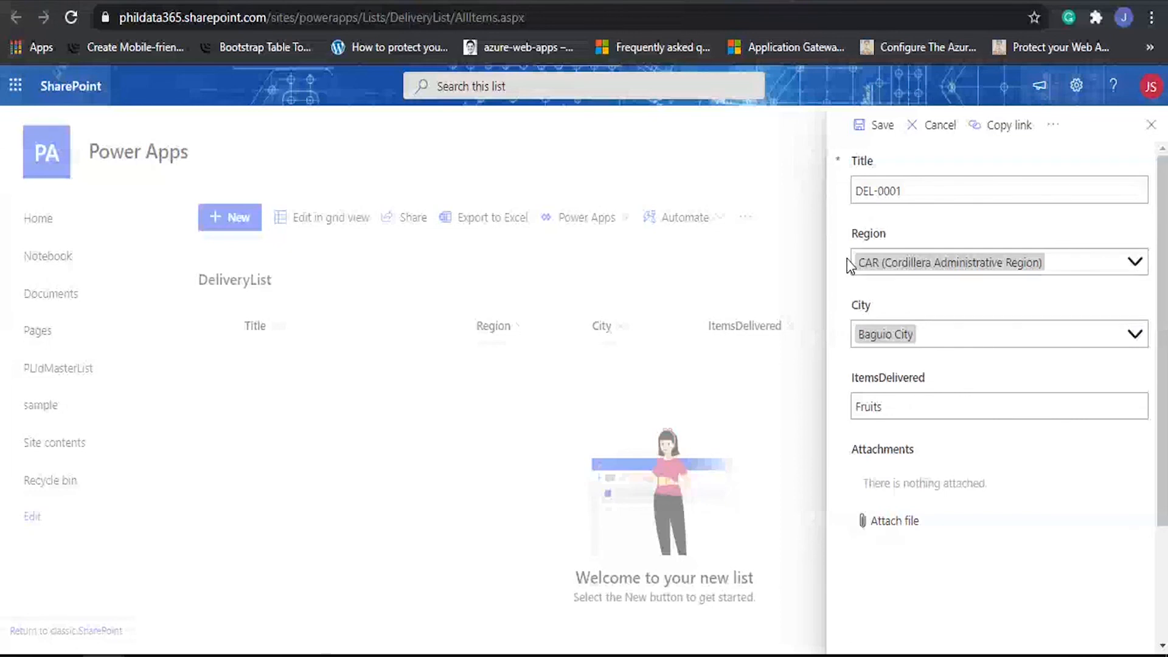
Change the DEL-0001 item's Region to Region 1 (Ilocos Region) and browse the City choices offered for it.
click(1103, 269)
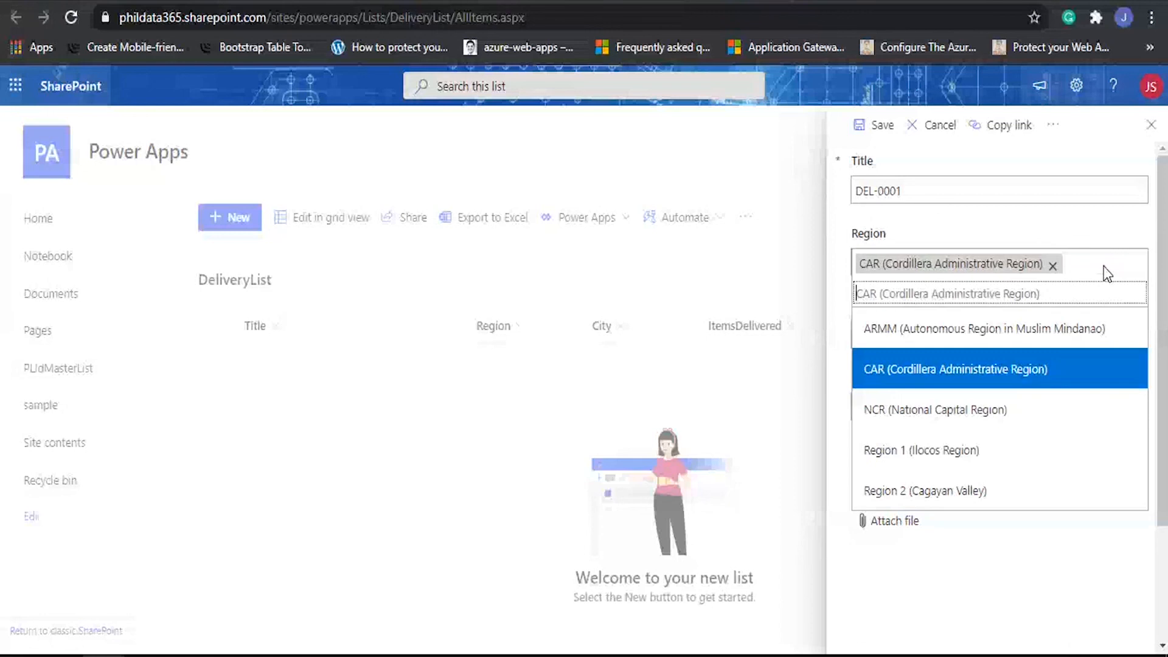
click(1103, 266)
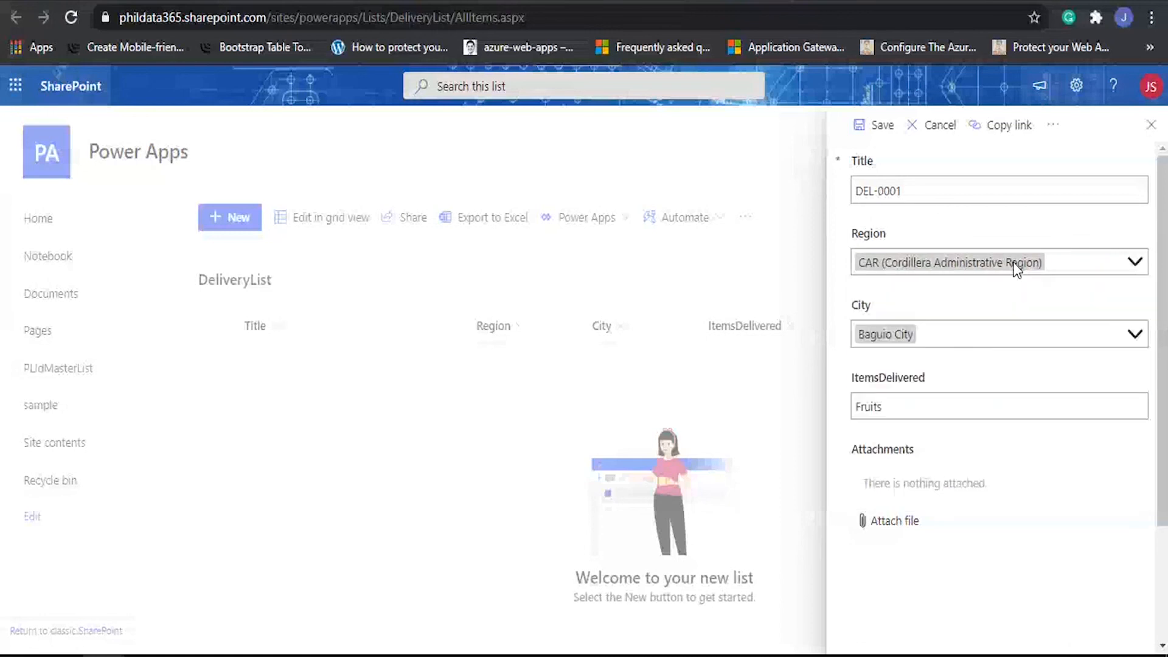
click(1012, 262)
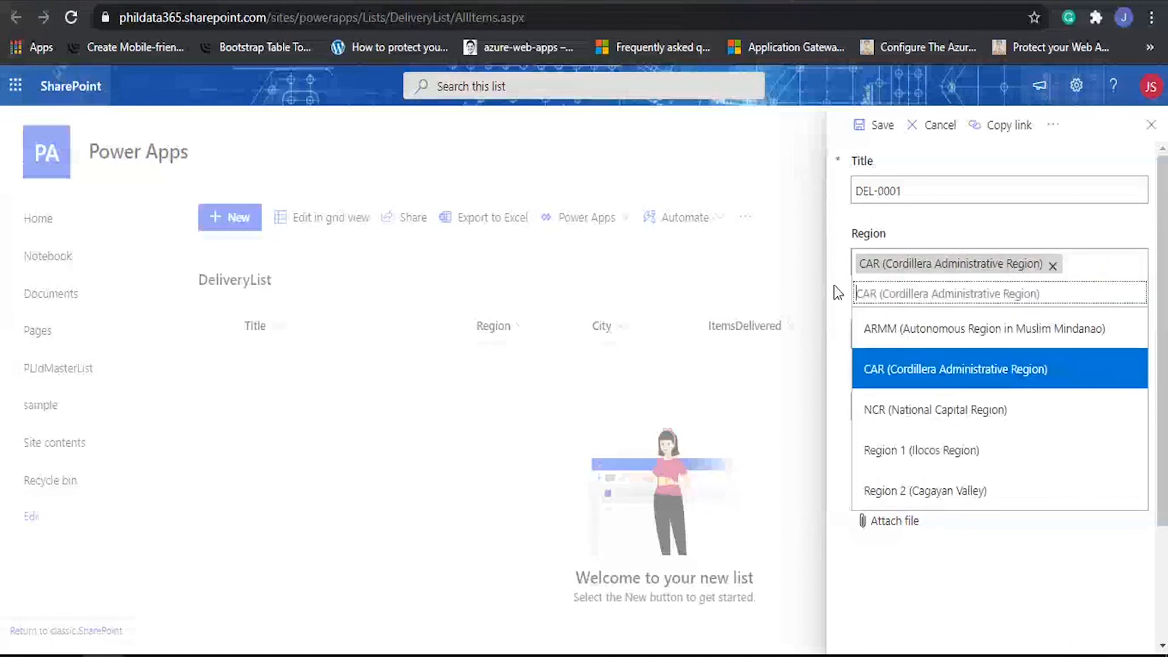
click(834, 292)
click(954, 268)
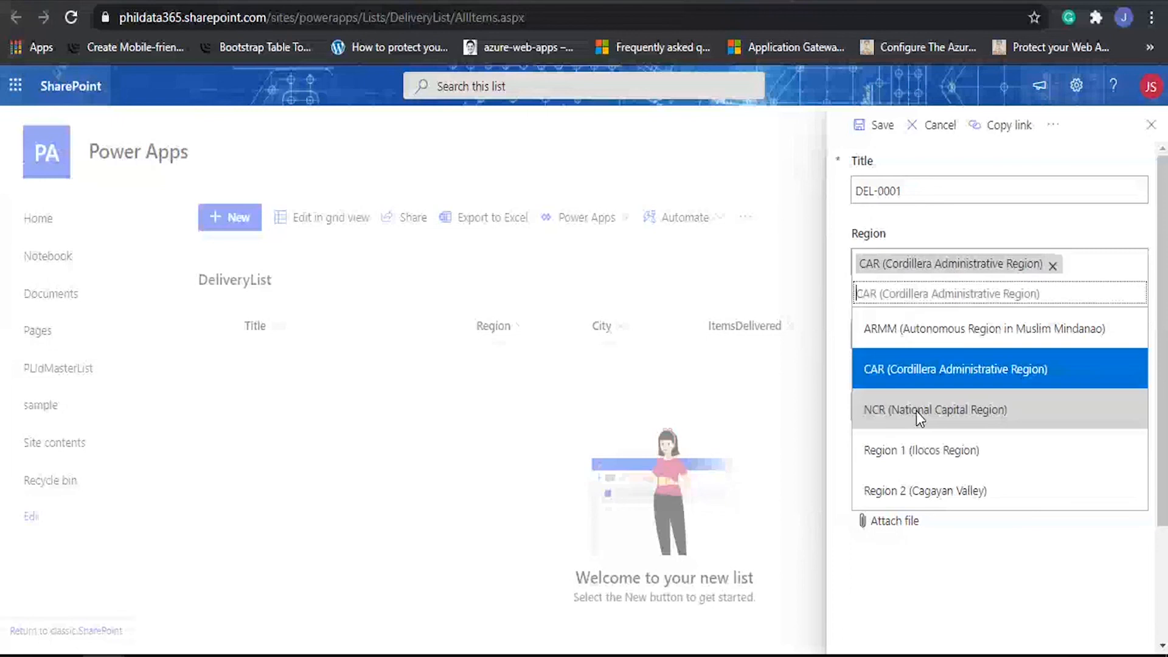
click(919, 450)
click(978, 336)
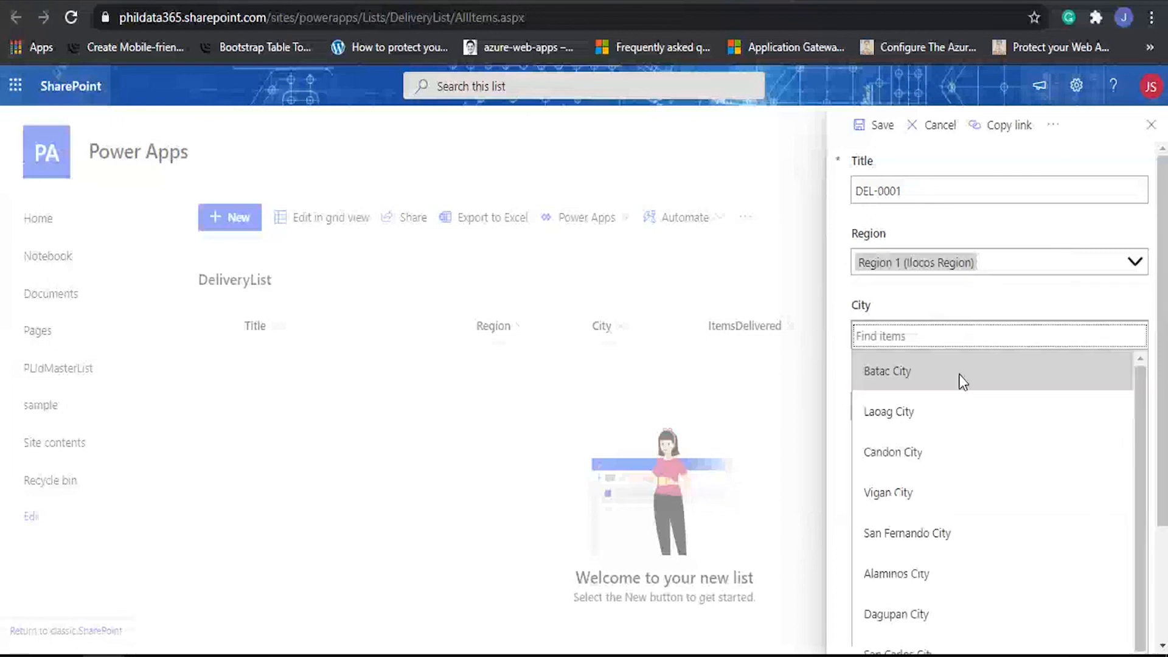
scroll(914, 425, down, 1)
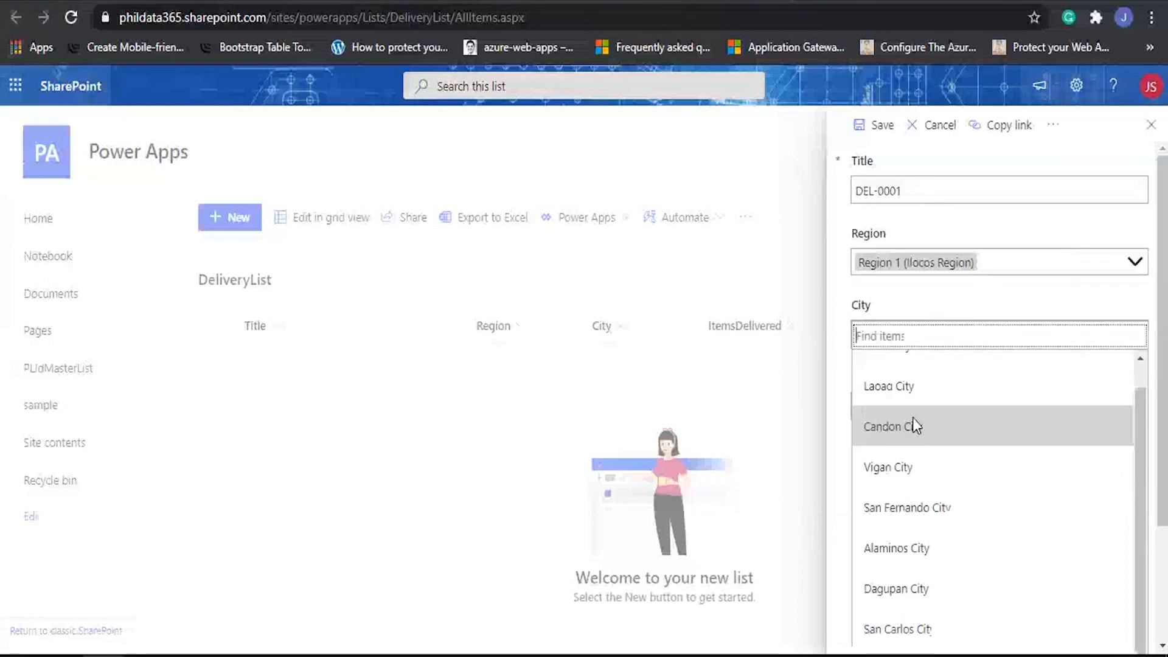
scroll(912, 417, up, 1)
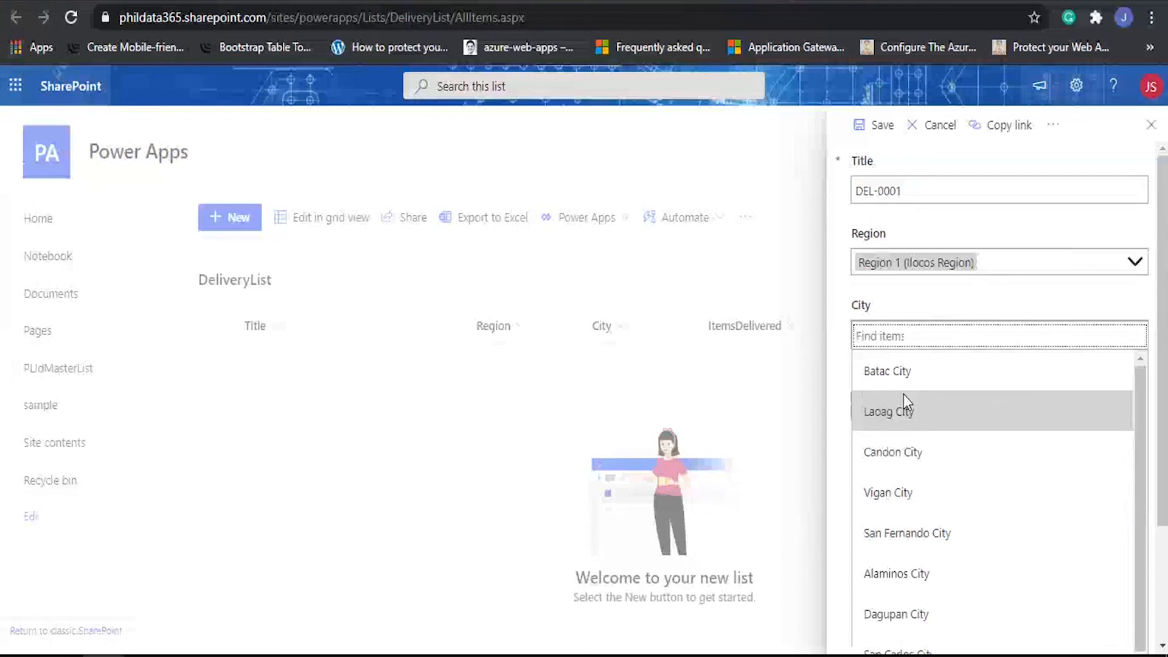